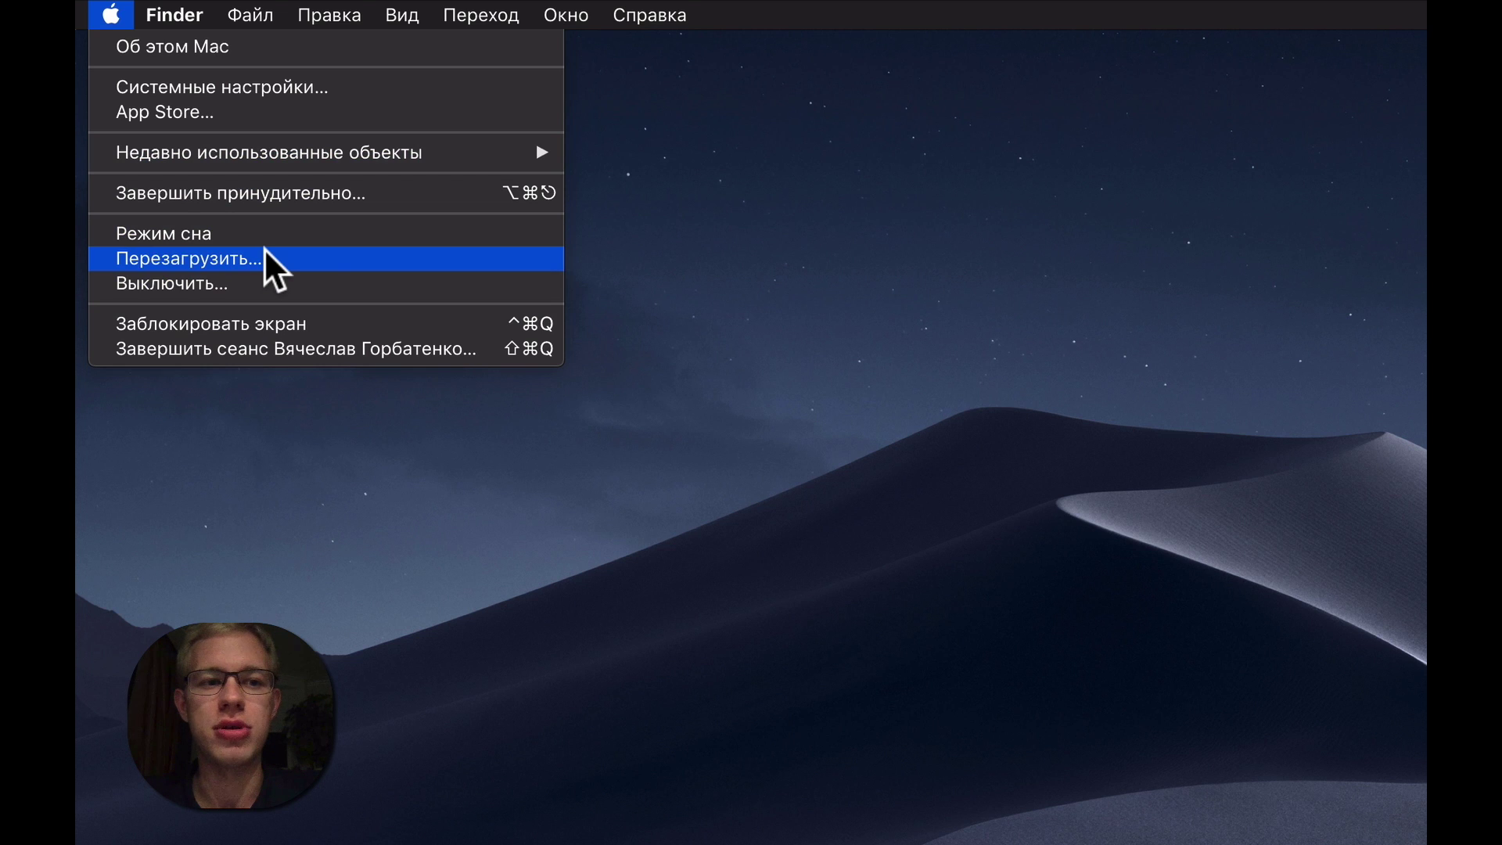
Look through the system commands and Finder's file, edit and help commands, and close them
click(632, 194)
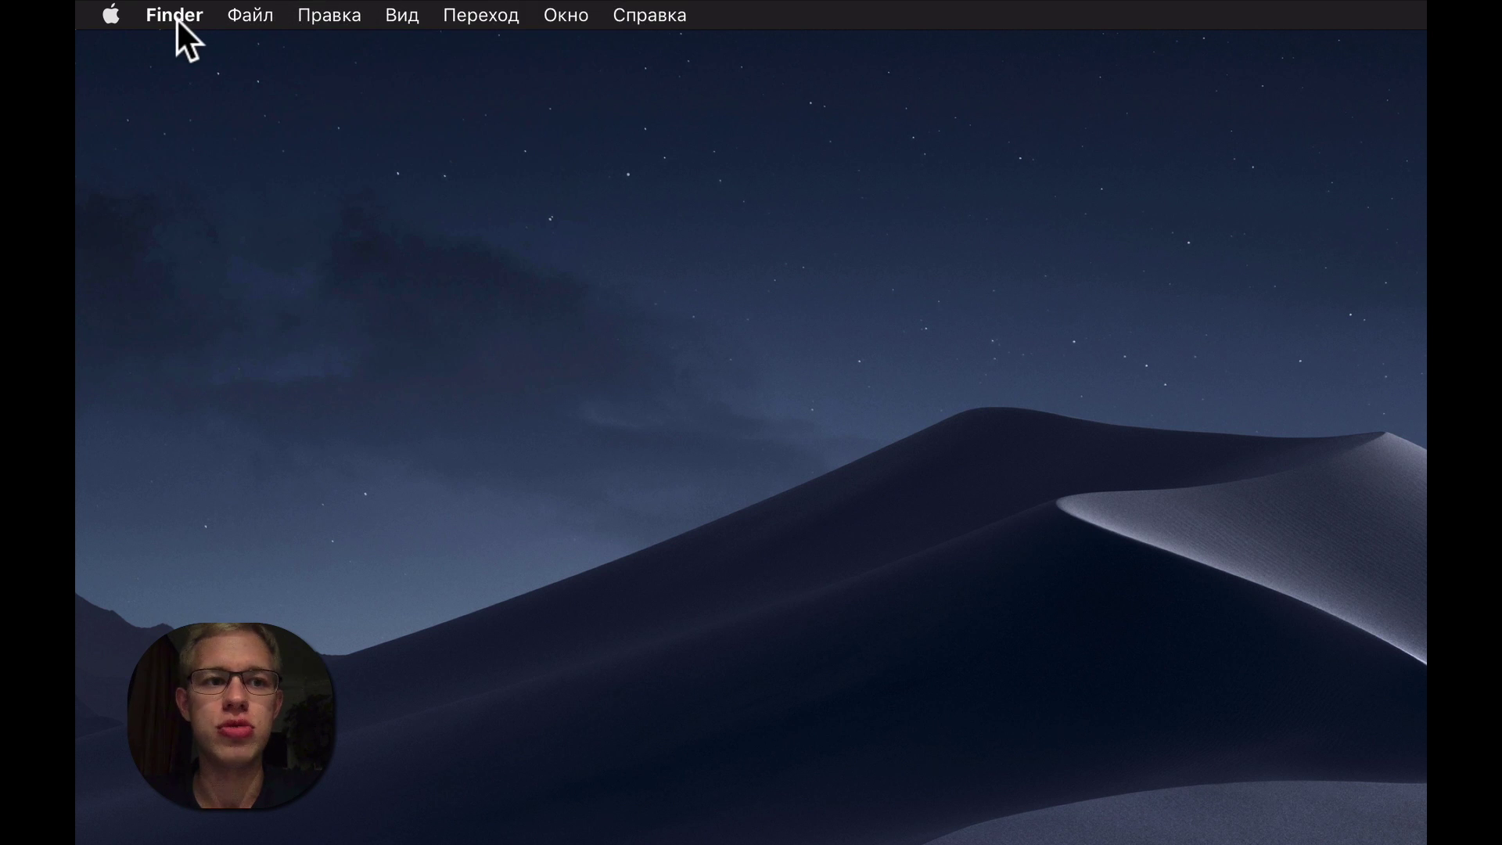
click(245, 12)
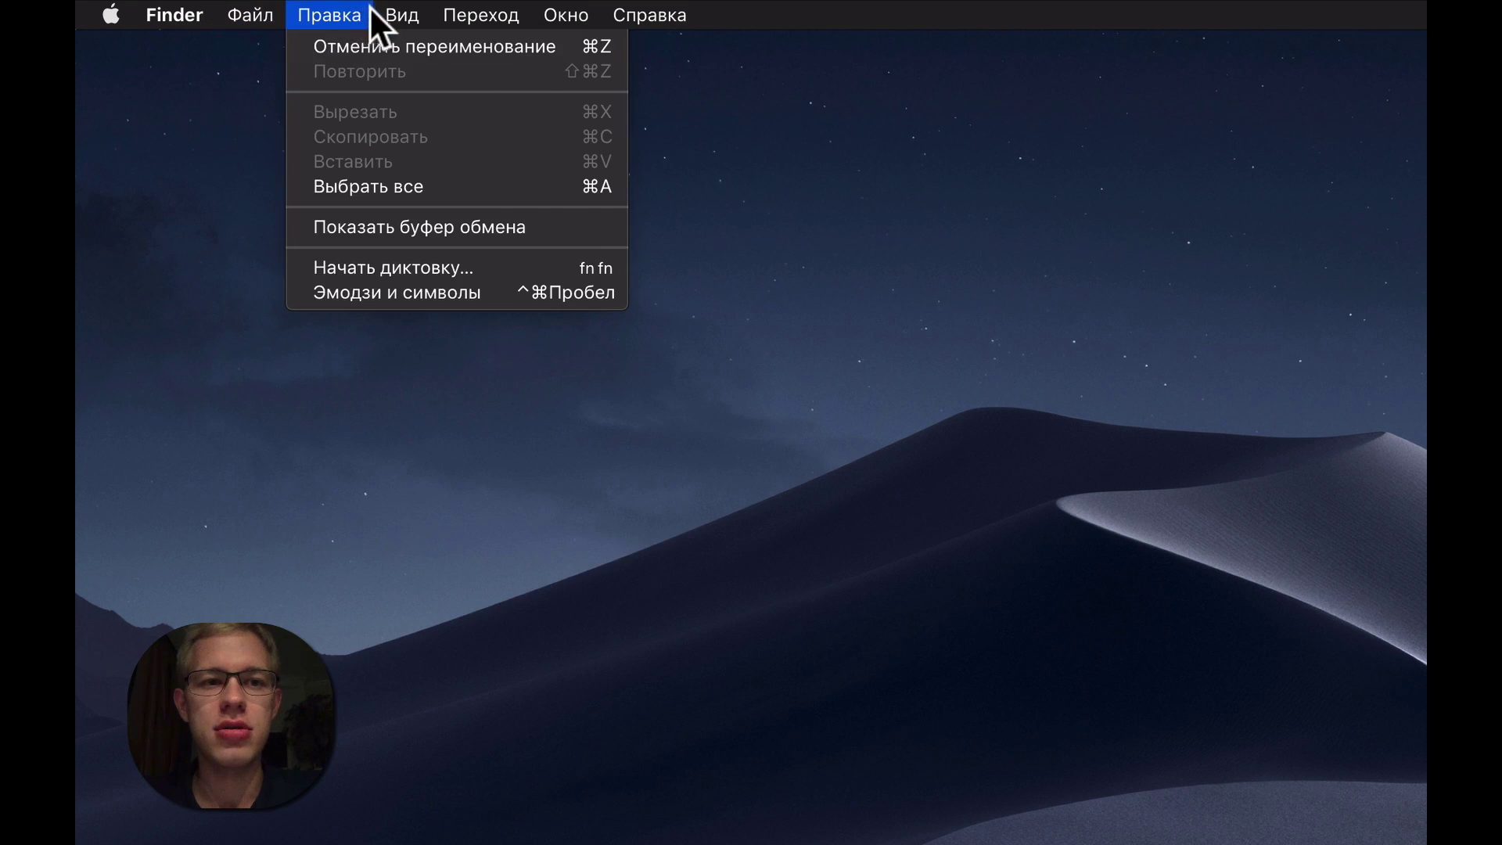
mouse_move(619, 16)
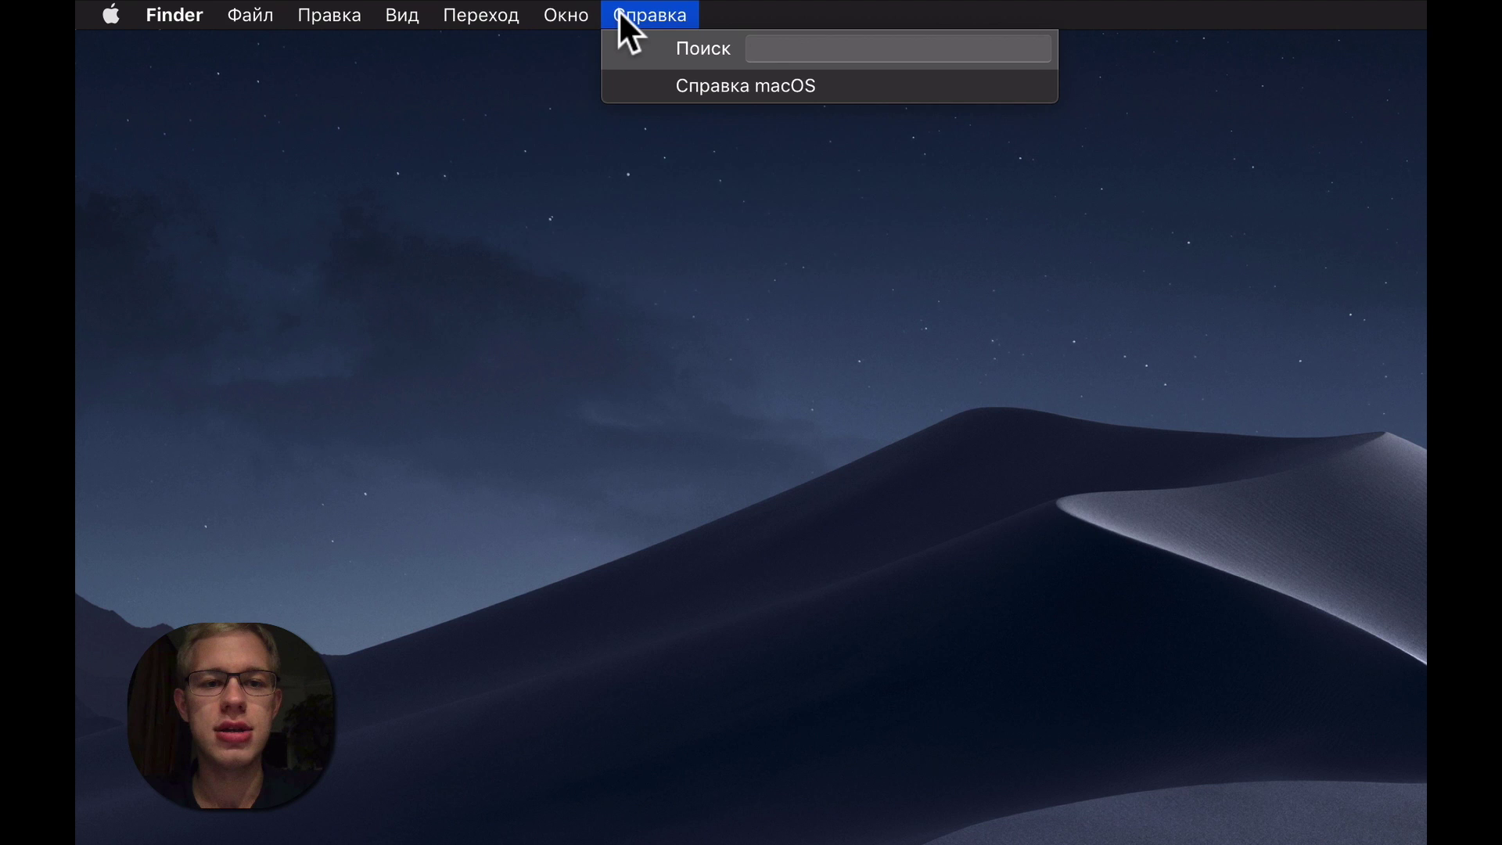
click(373, 41)
click(484, 21)
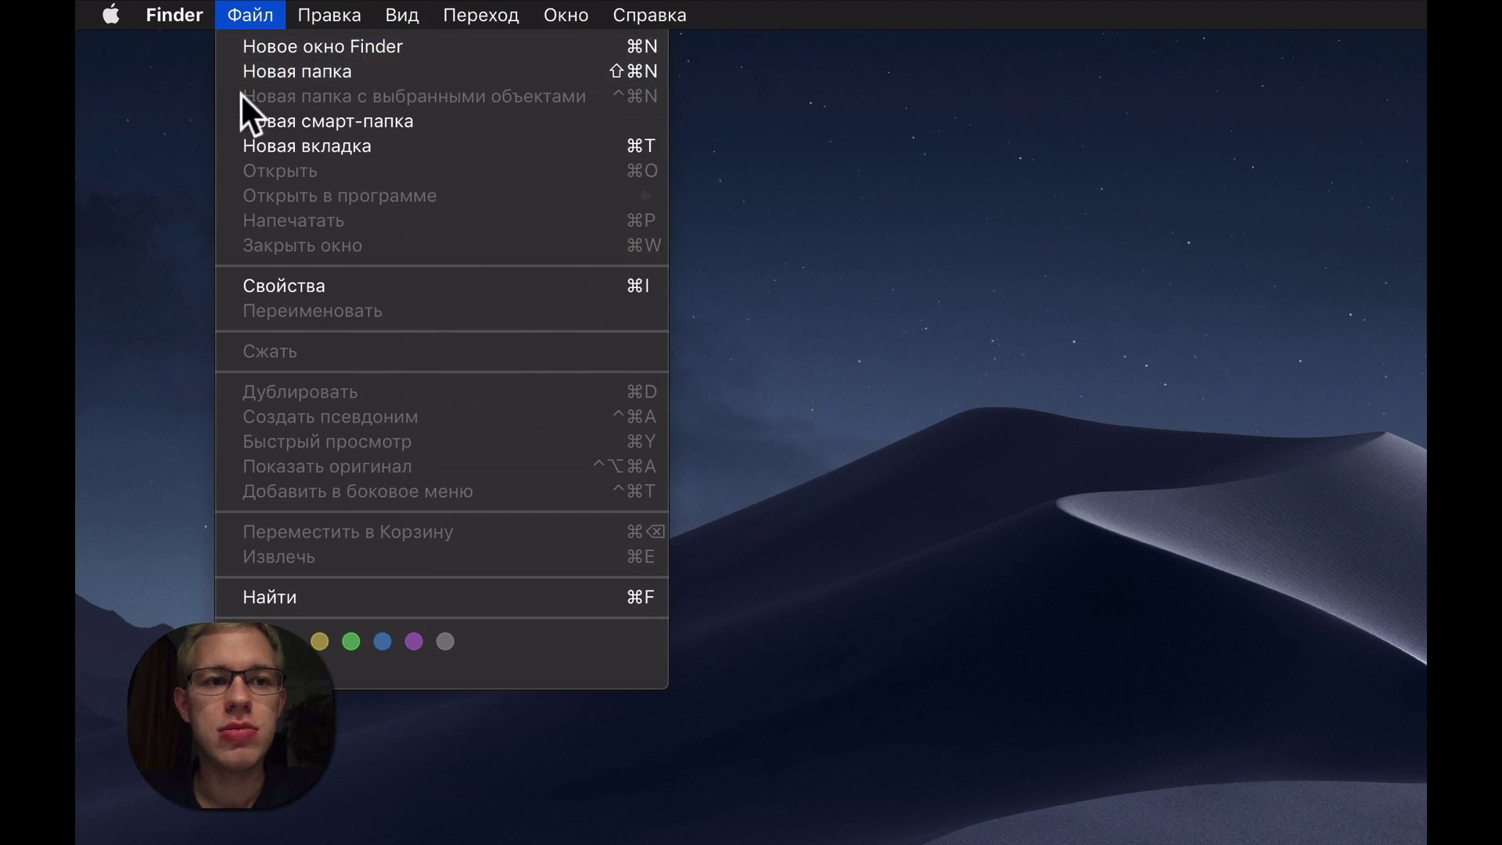
mouse_move(329, 16)
mouse_move(241, 9)
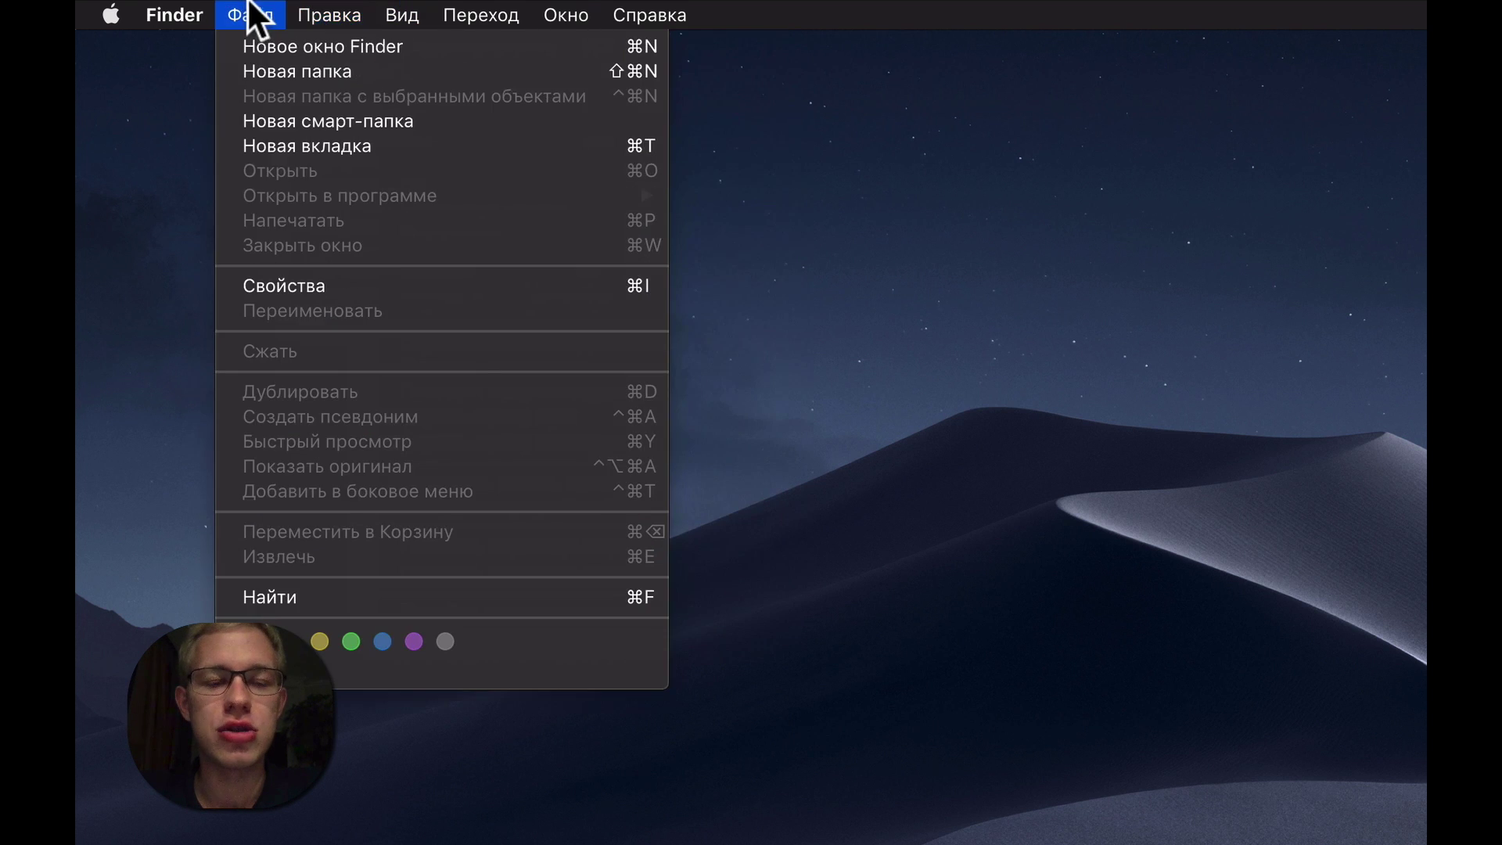
mouse_move(481, 16)
click(294, 15)
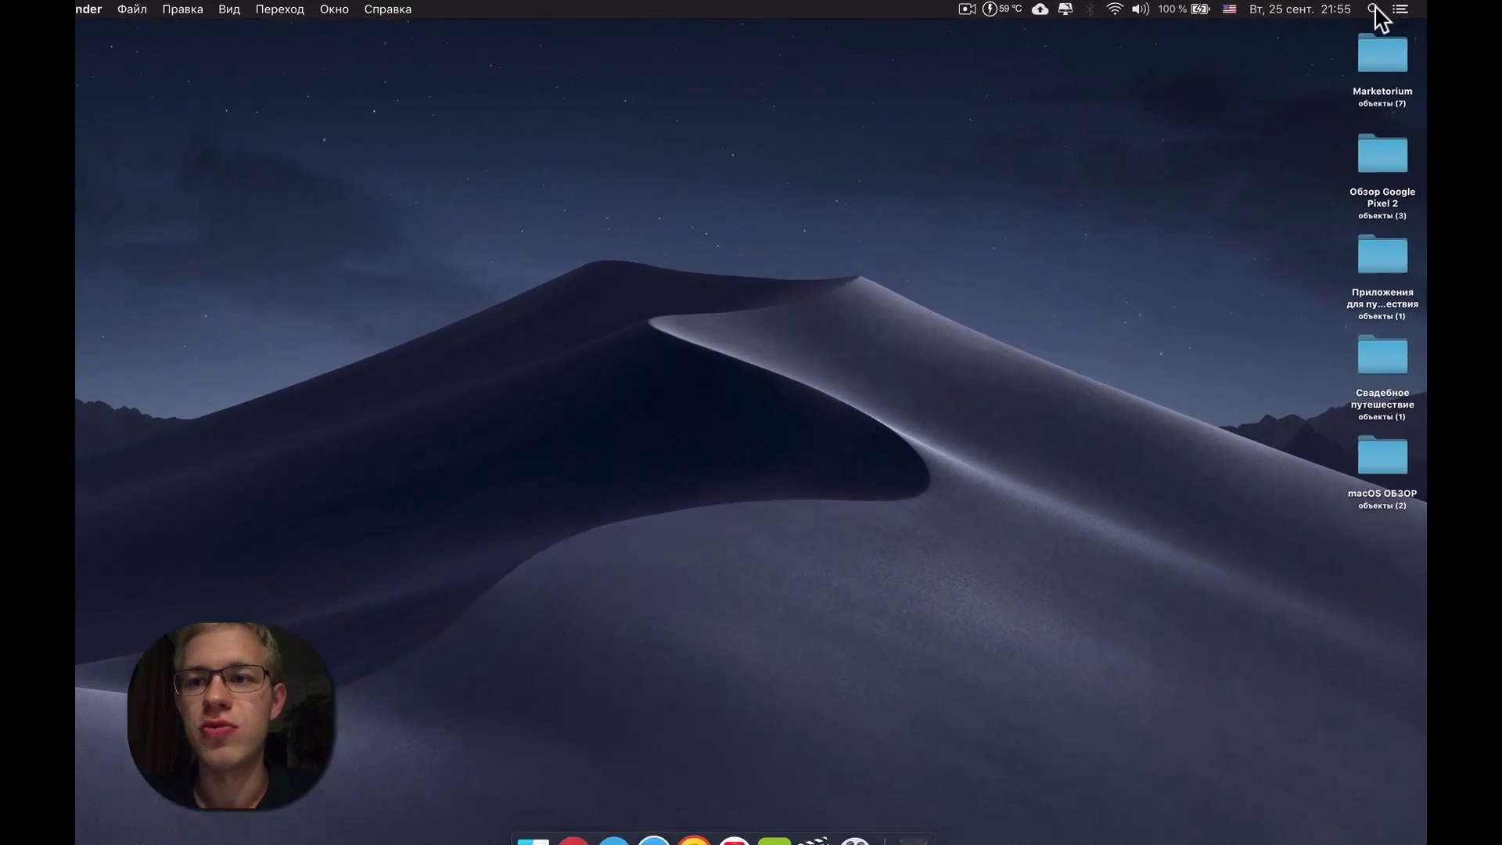
Open and dismiss Spotlight search, and view the Today widgets and the notifications in Notification Center
click(1346, 13)
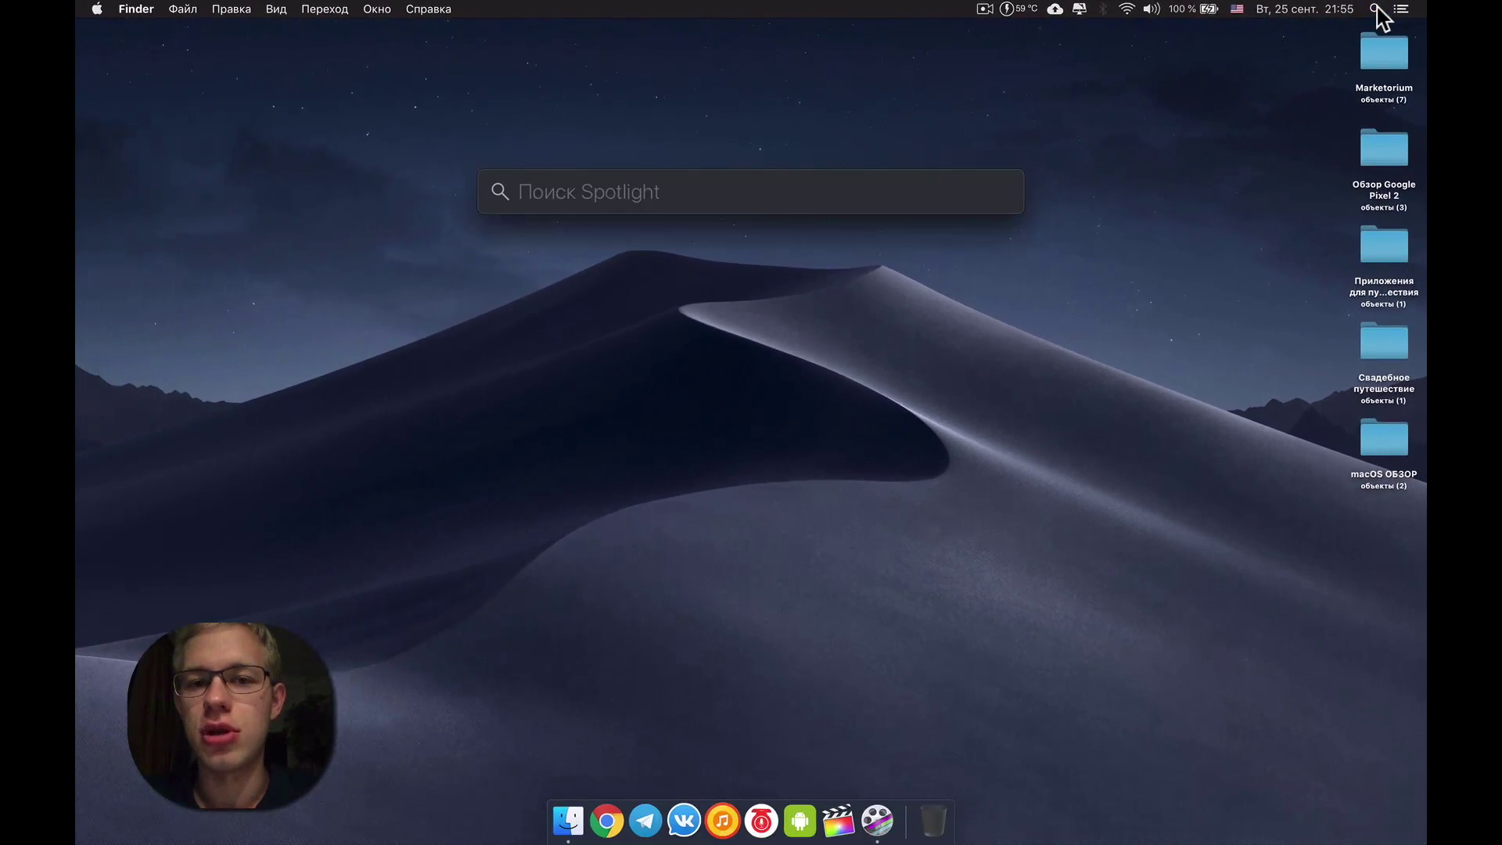
click(1355, 41)
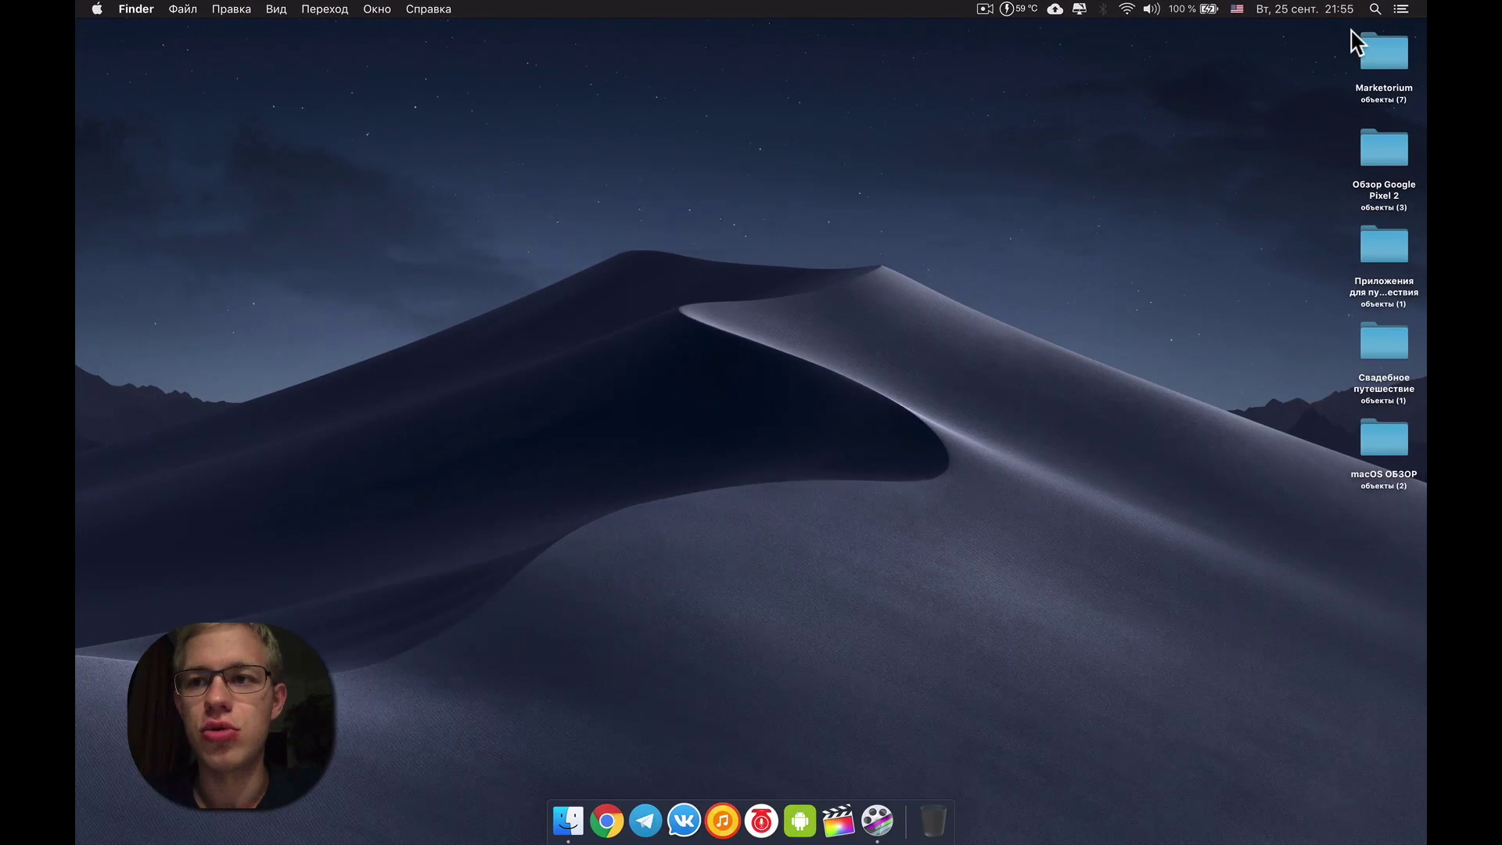
click(1401, 9)
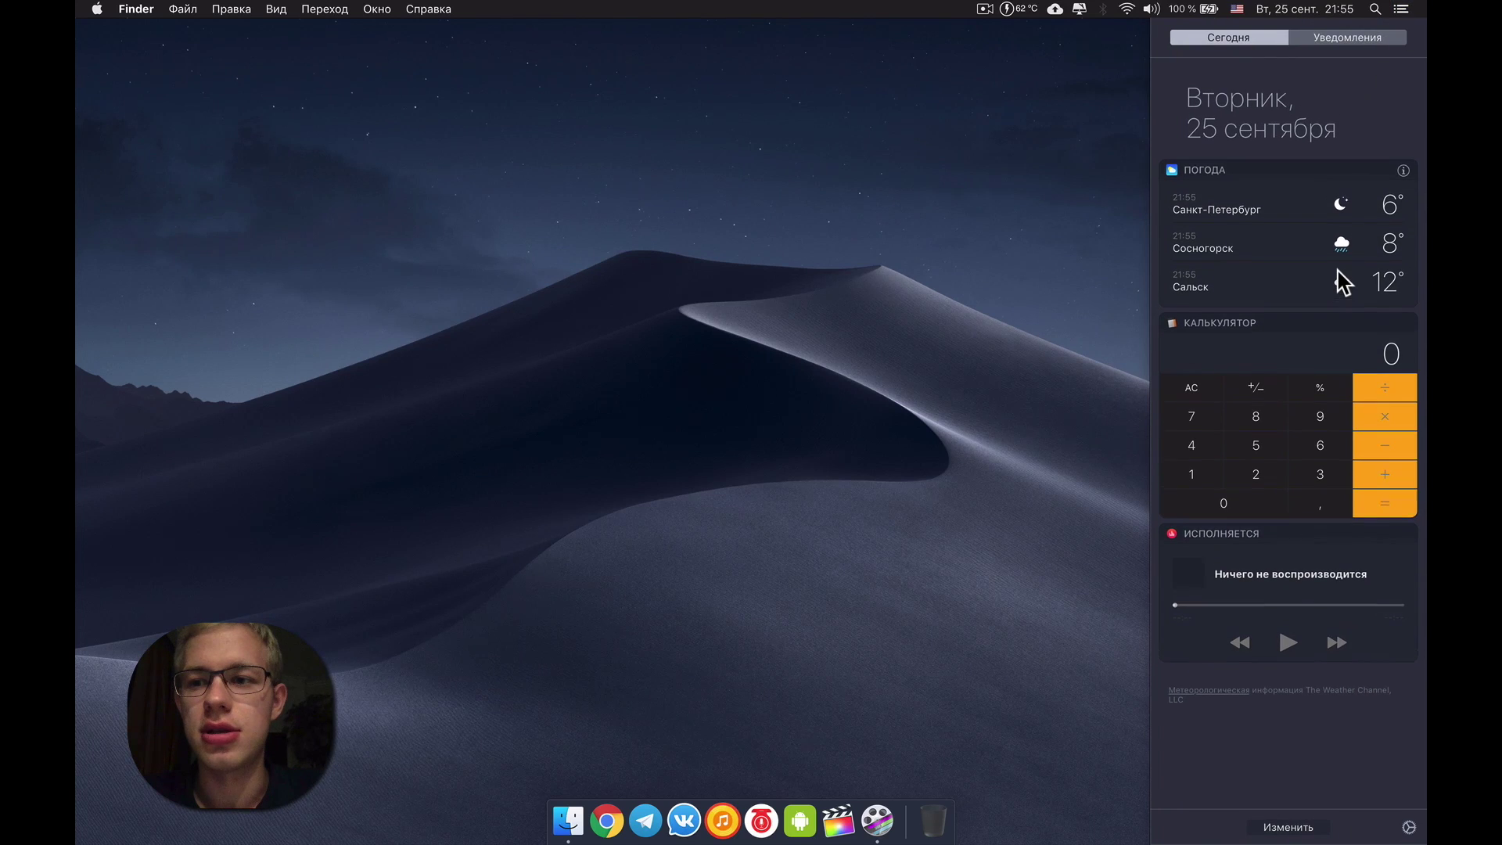
scroll(1343, 196, up, 2)
click(1342, 39)
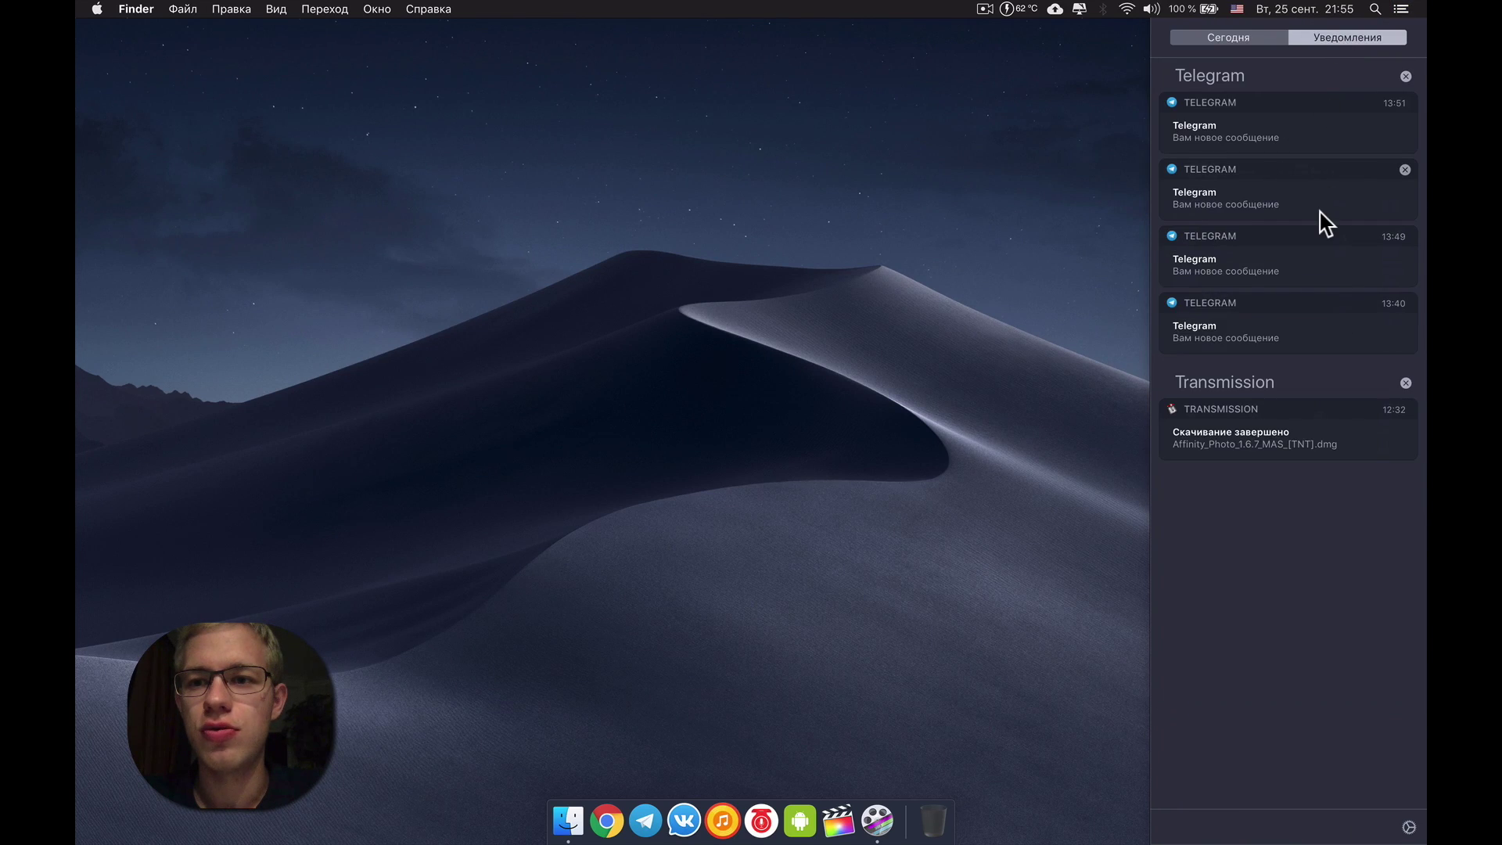
scroll(1324, 225, up, 3)
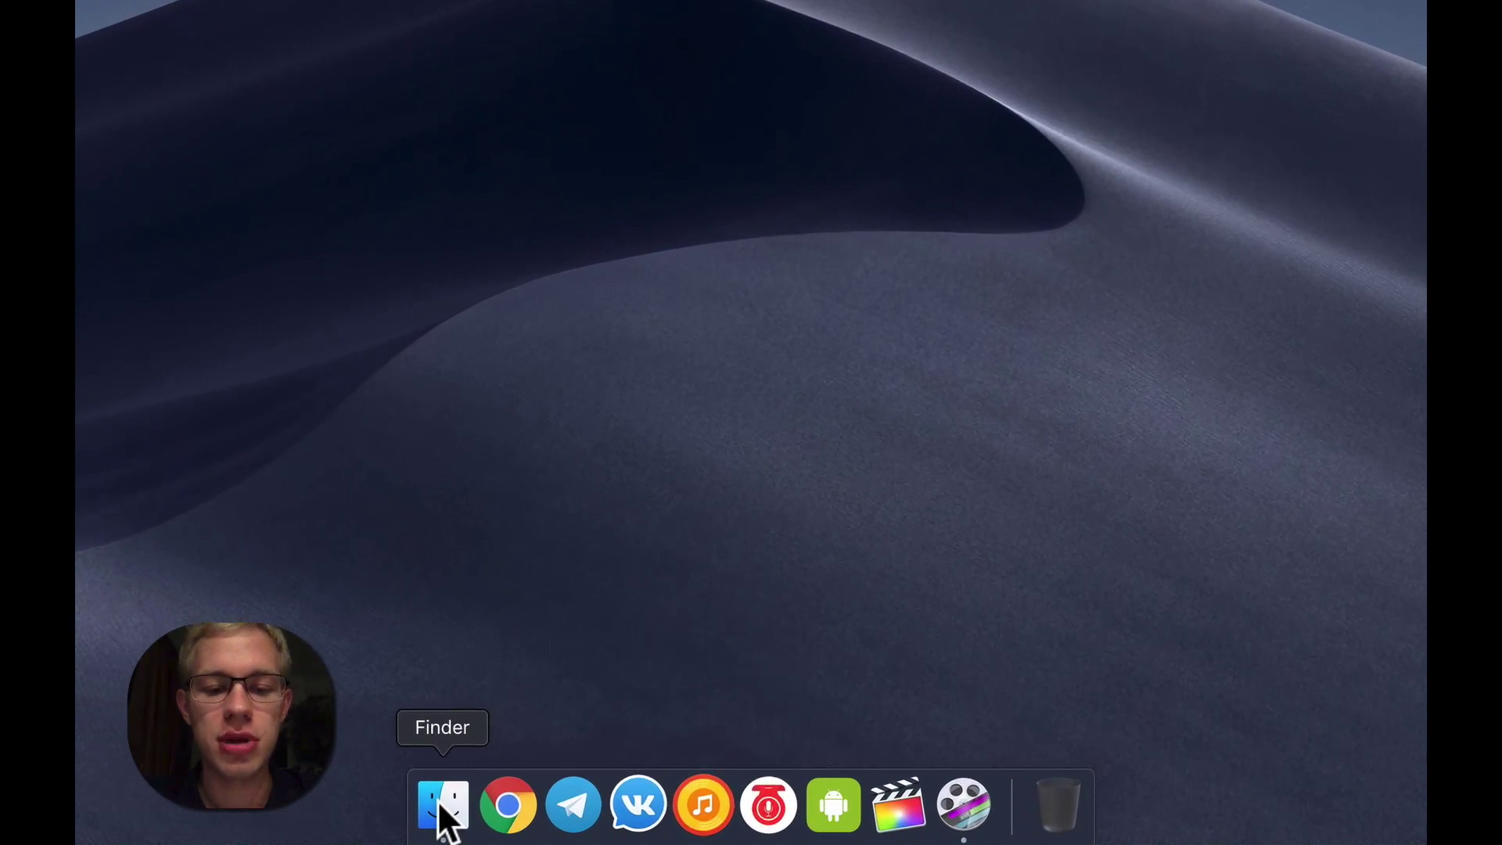
Look at the quick commands offered for Finder in the Dock and dismiss them
right_click(438, 799)
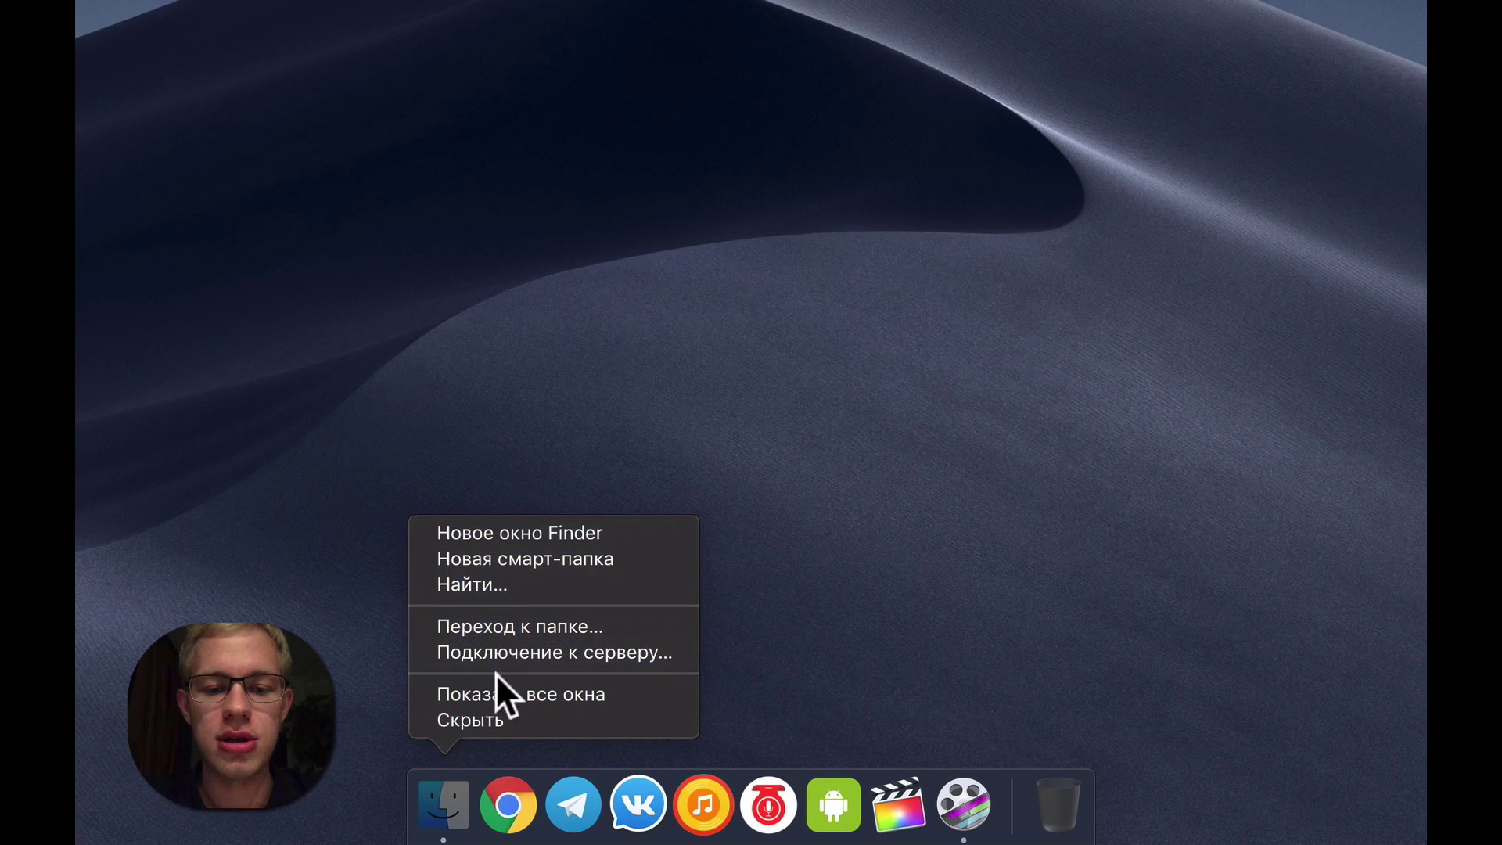
click(697, 468)
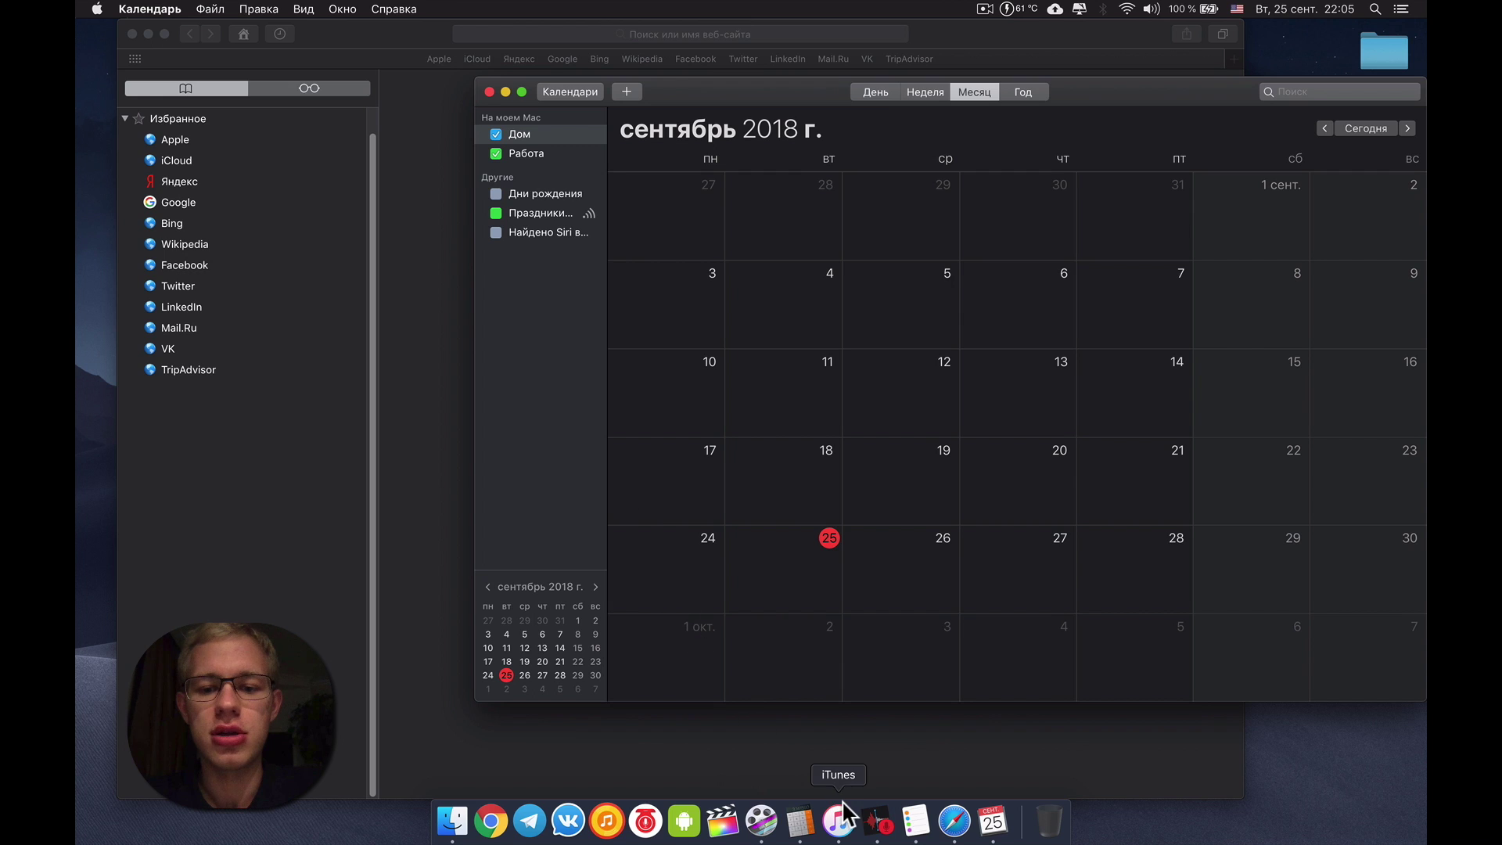
Bring Safari forward, and use Mission Control to switch to Calculator, Calendar and back to Safari
click(877, 820)
click(434, 78)
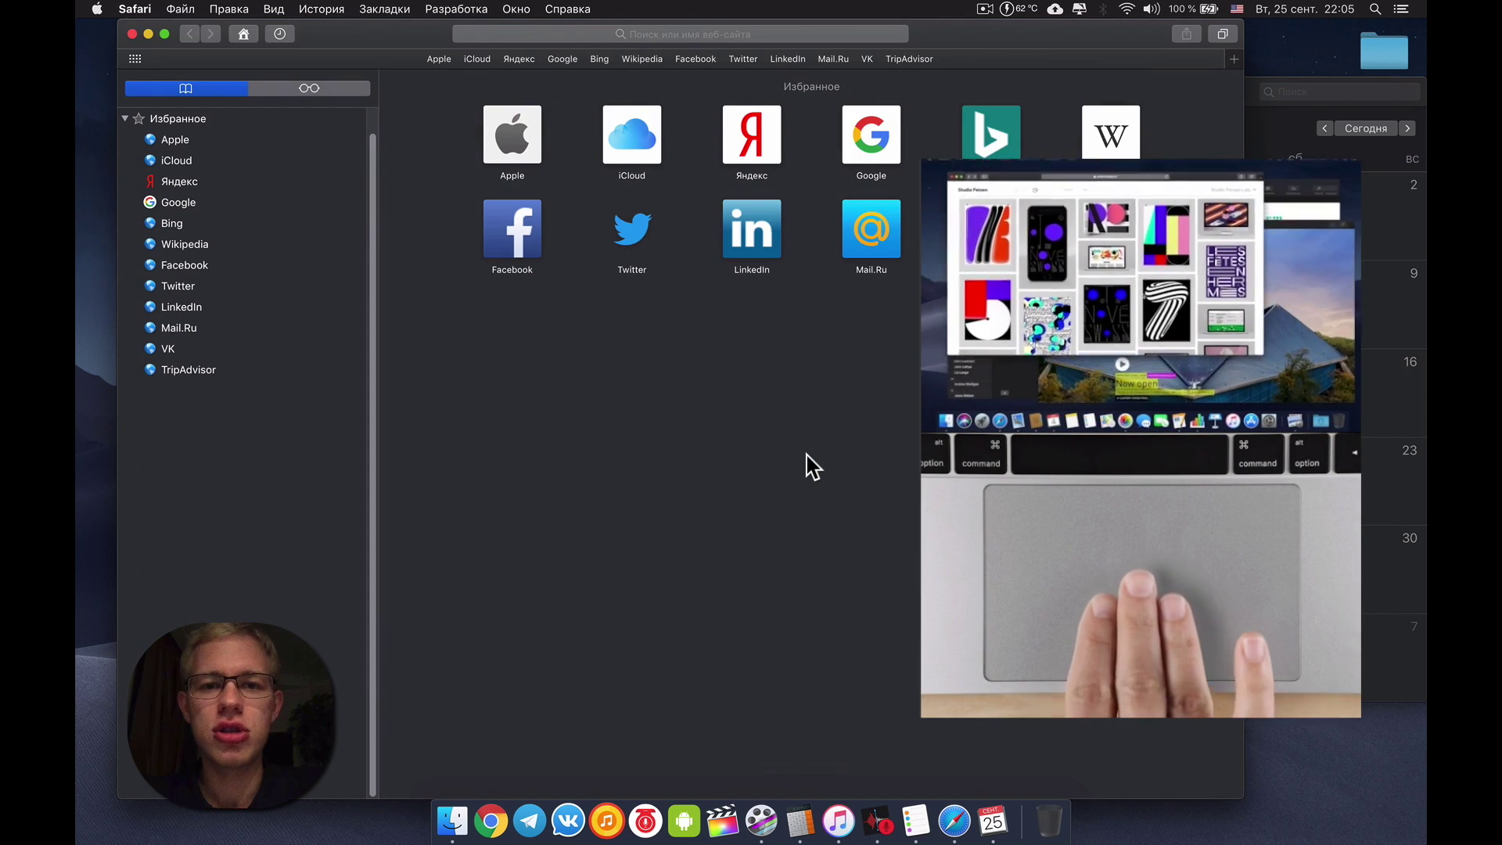
key(ctrl+Up)
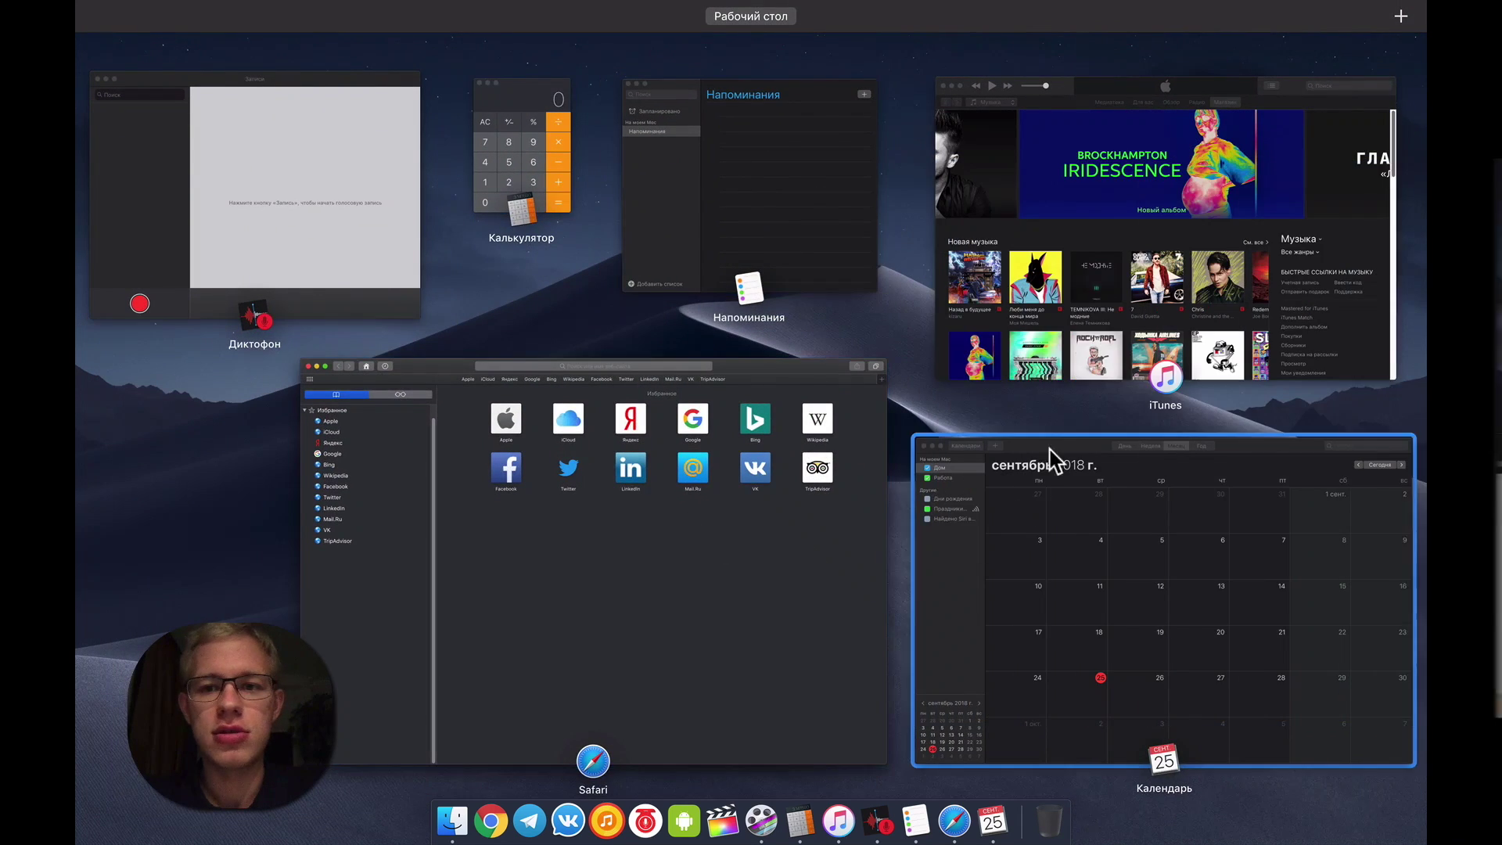
click(547, 157)
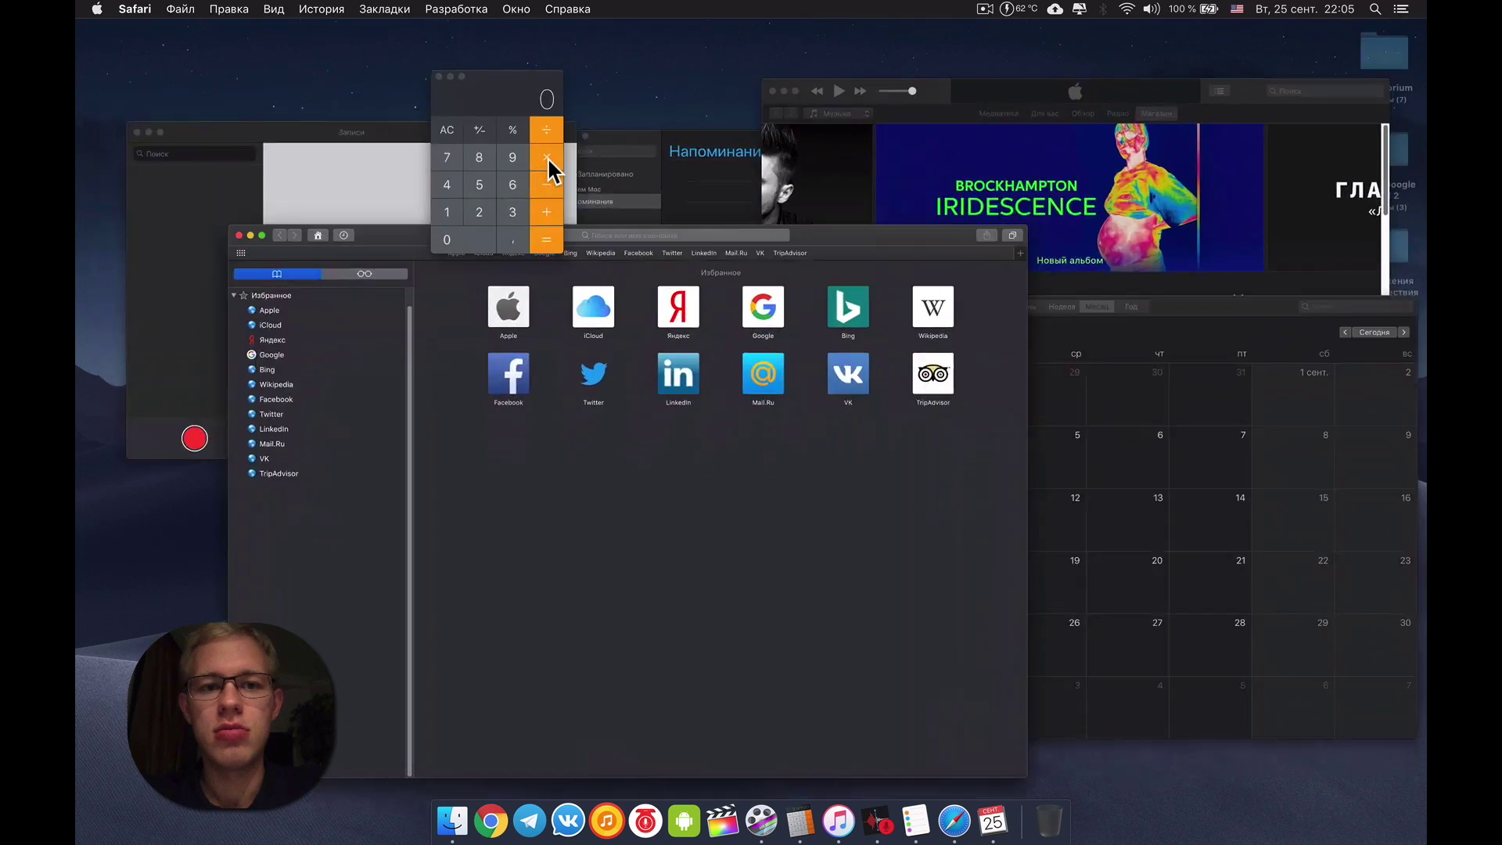
key(ctrl+Up)
click(1071, 488)
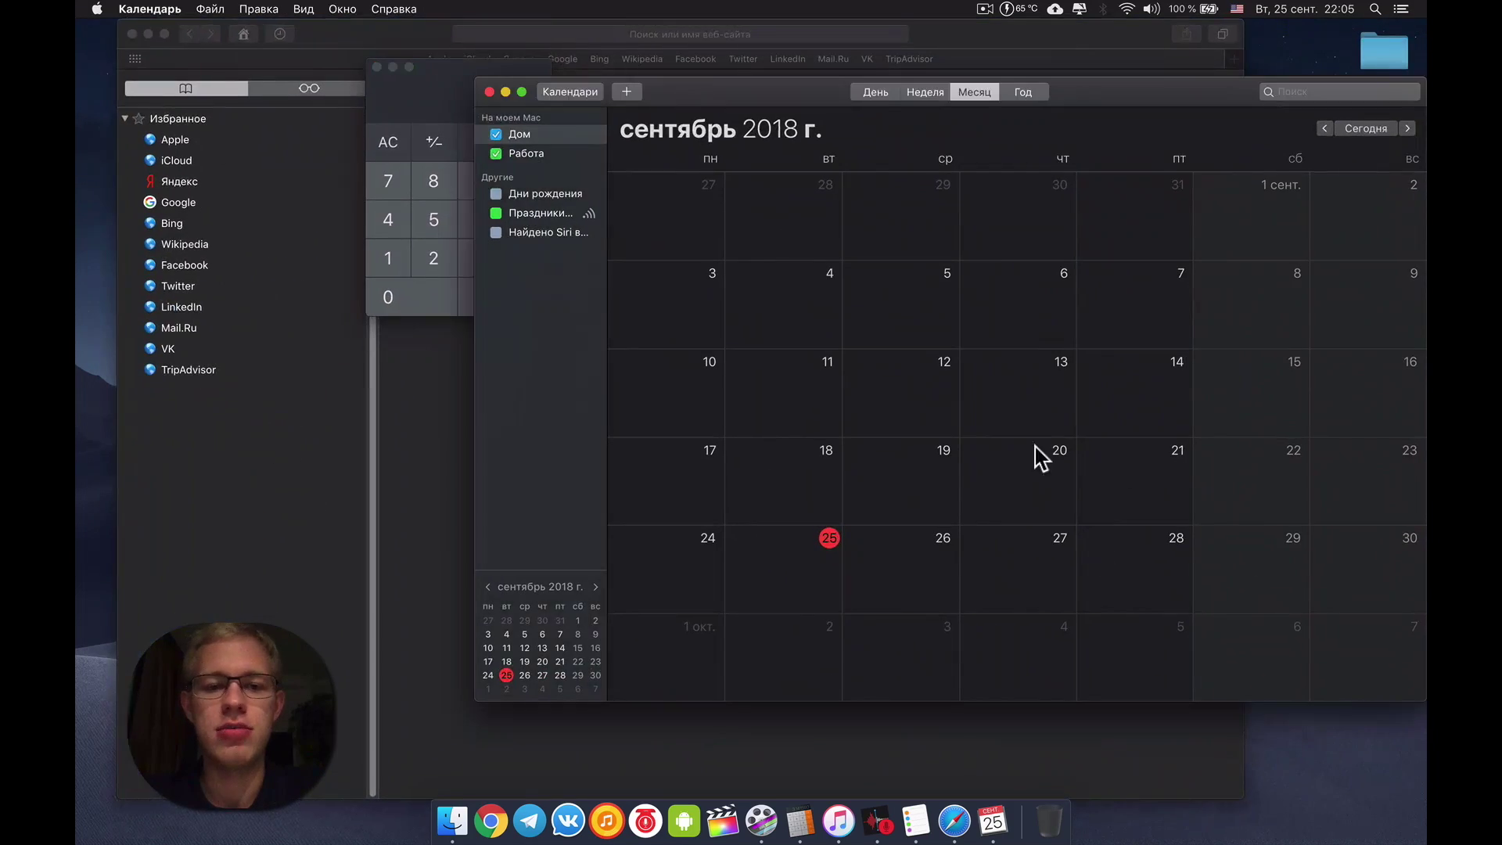
key(ctrl+Up)
click(688, 547)
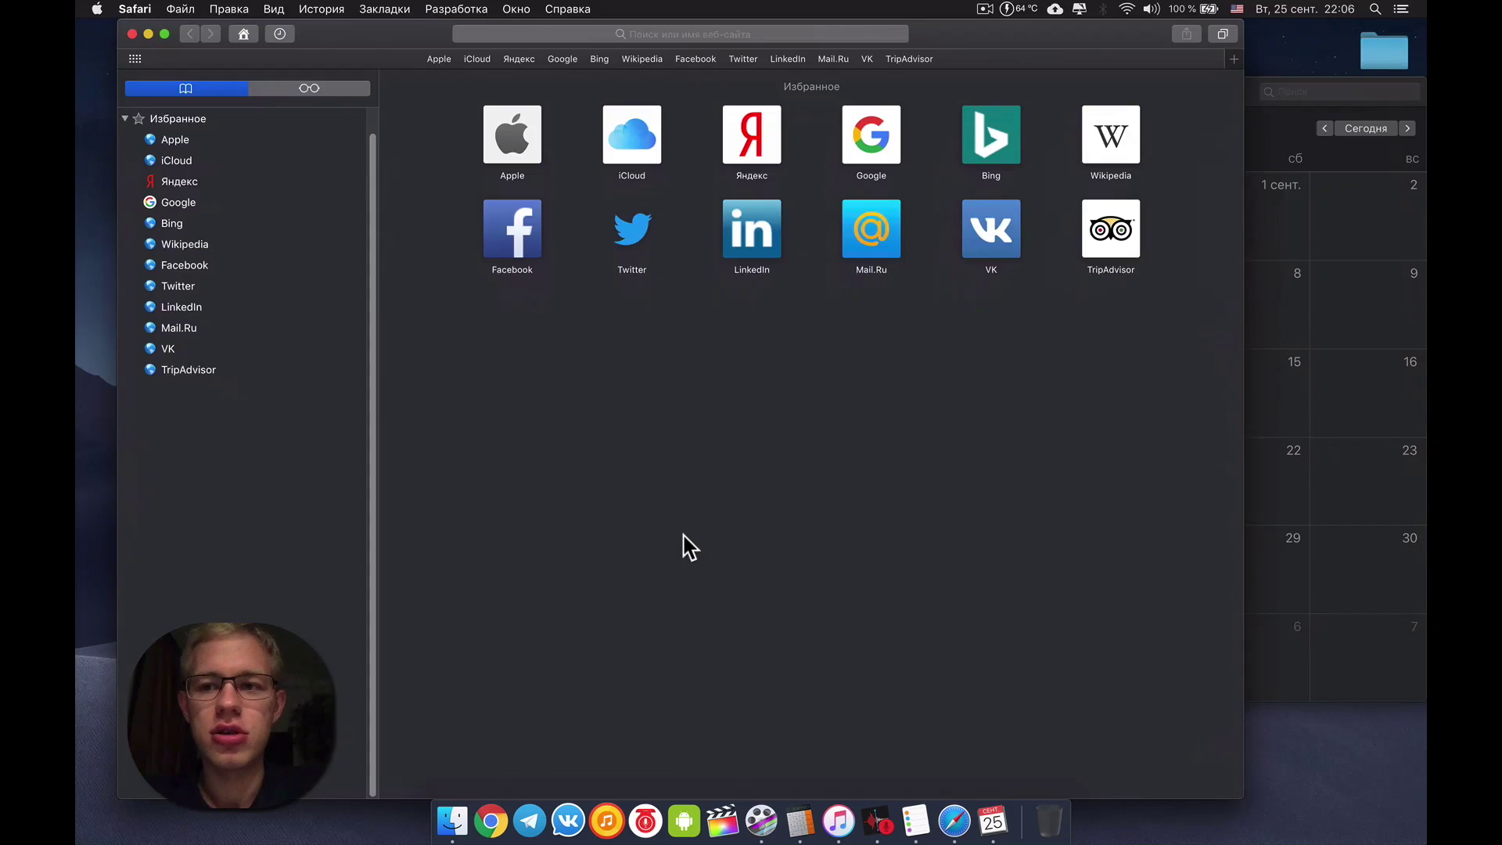
Add a second desktop in Mission Control and switch to it
key(ctrl+Up)
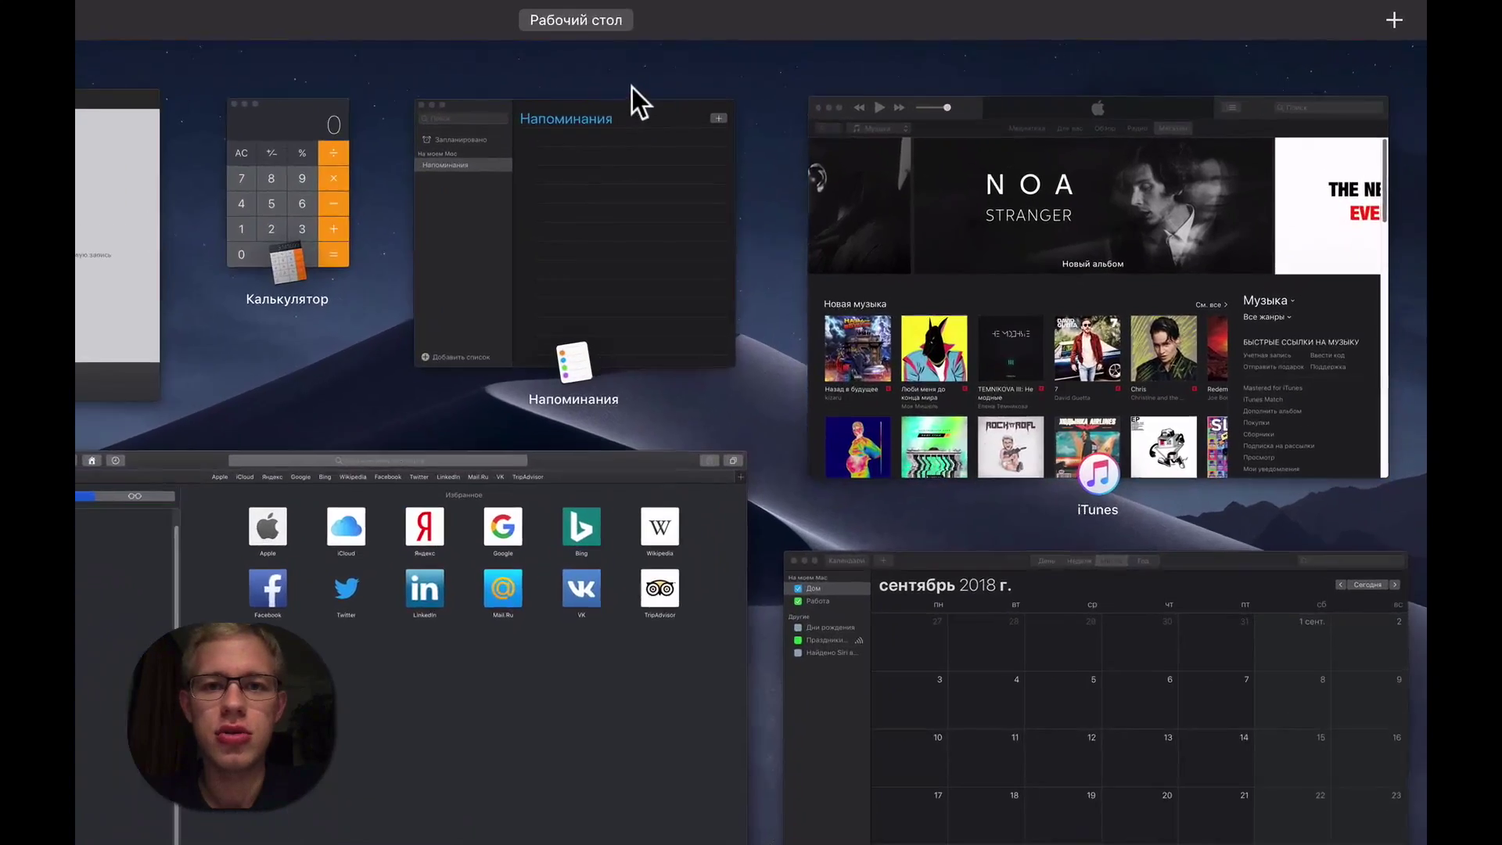
mouse_move(459, 56)
mouse_move(1405, 67)
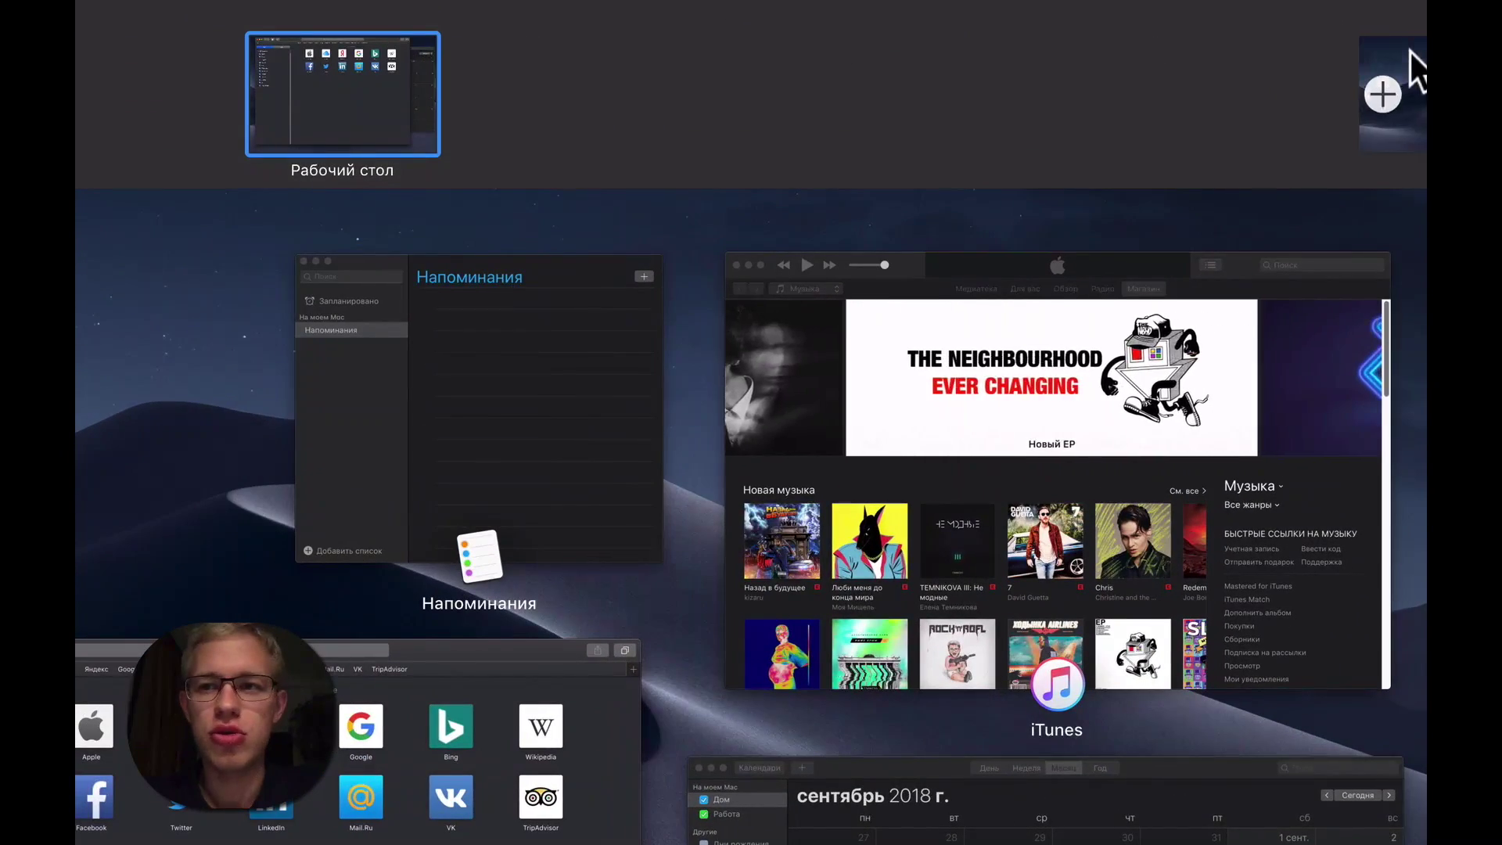
click(1384, 97)
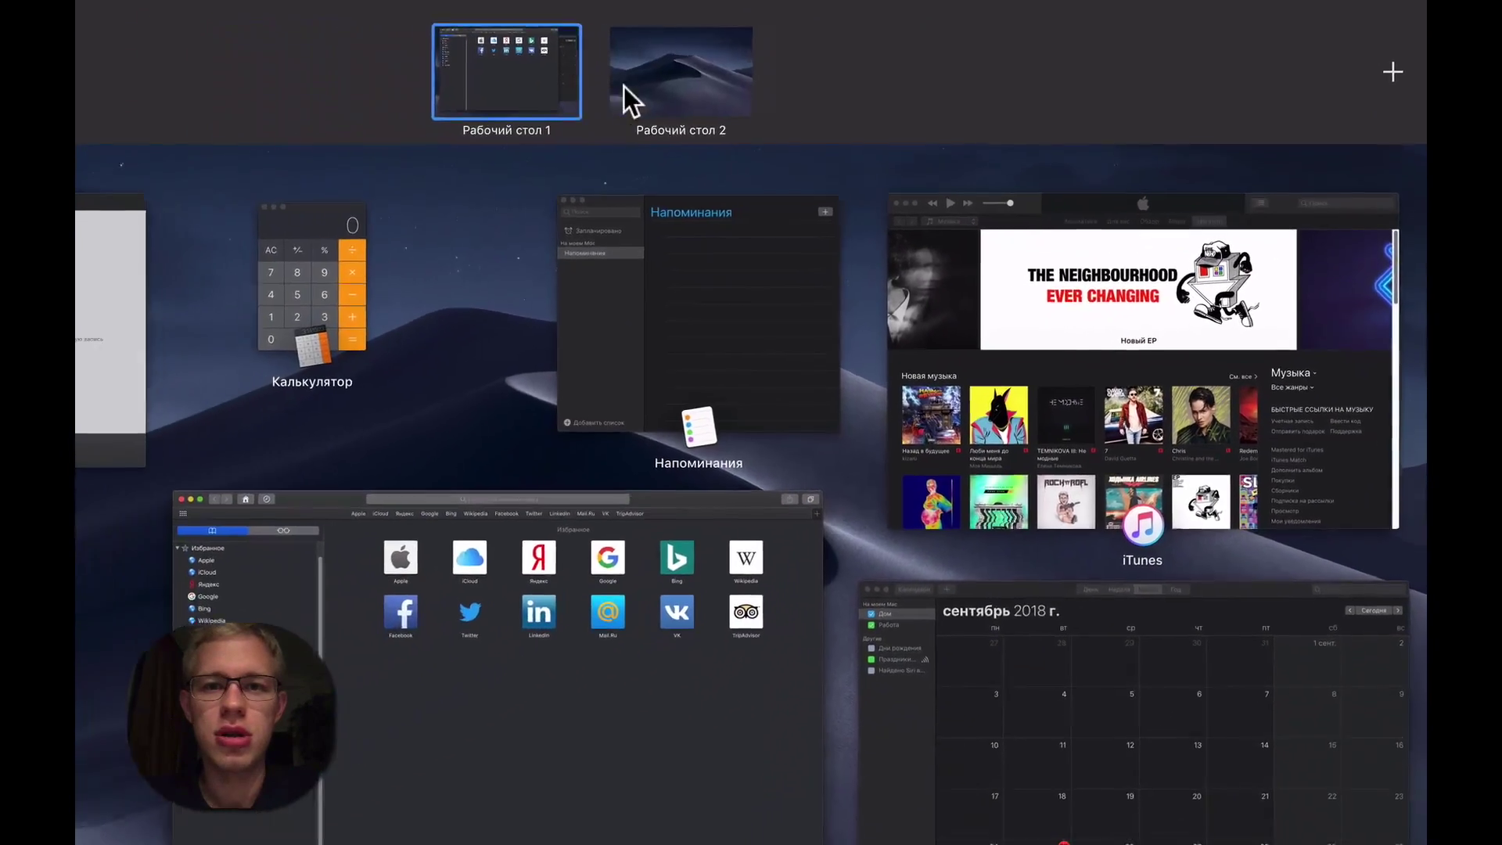
click(665, 82)
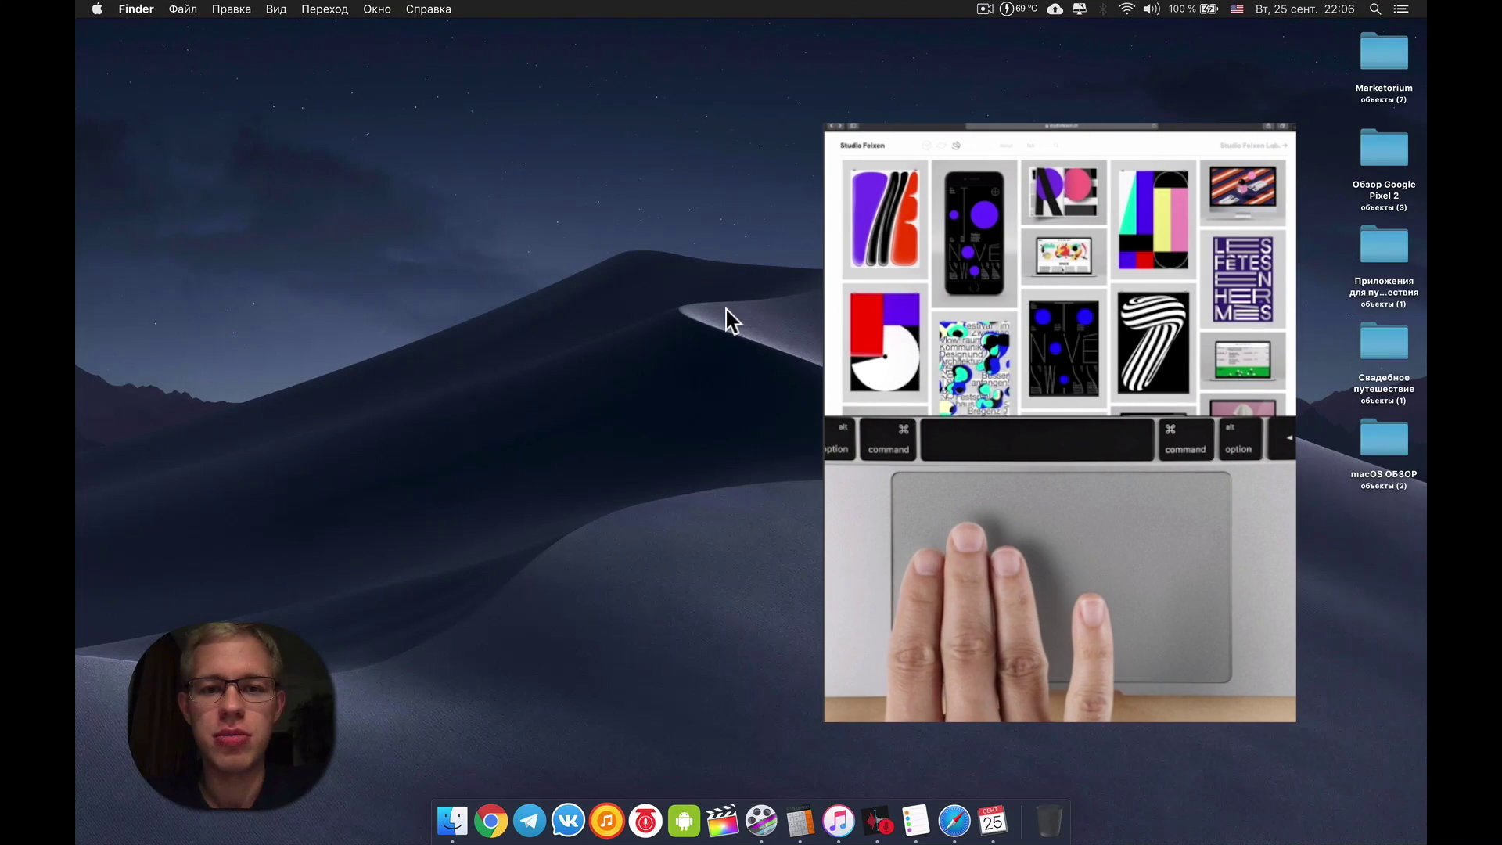
Switch back and forth between the two desktops, ending on the first one with Safari
key(ctrl+Left)
key(ctrl+Right)
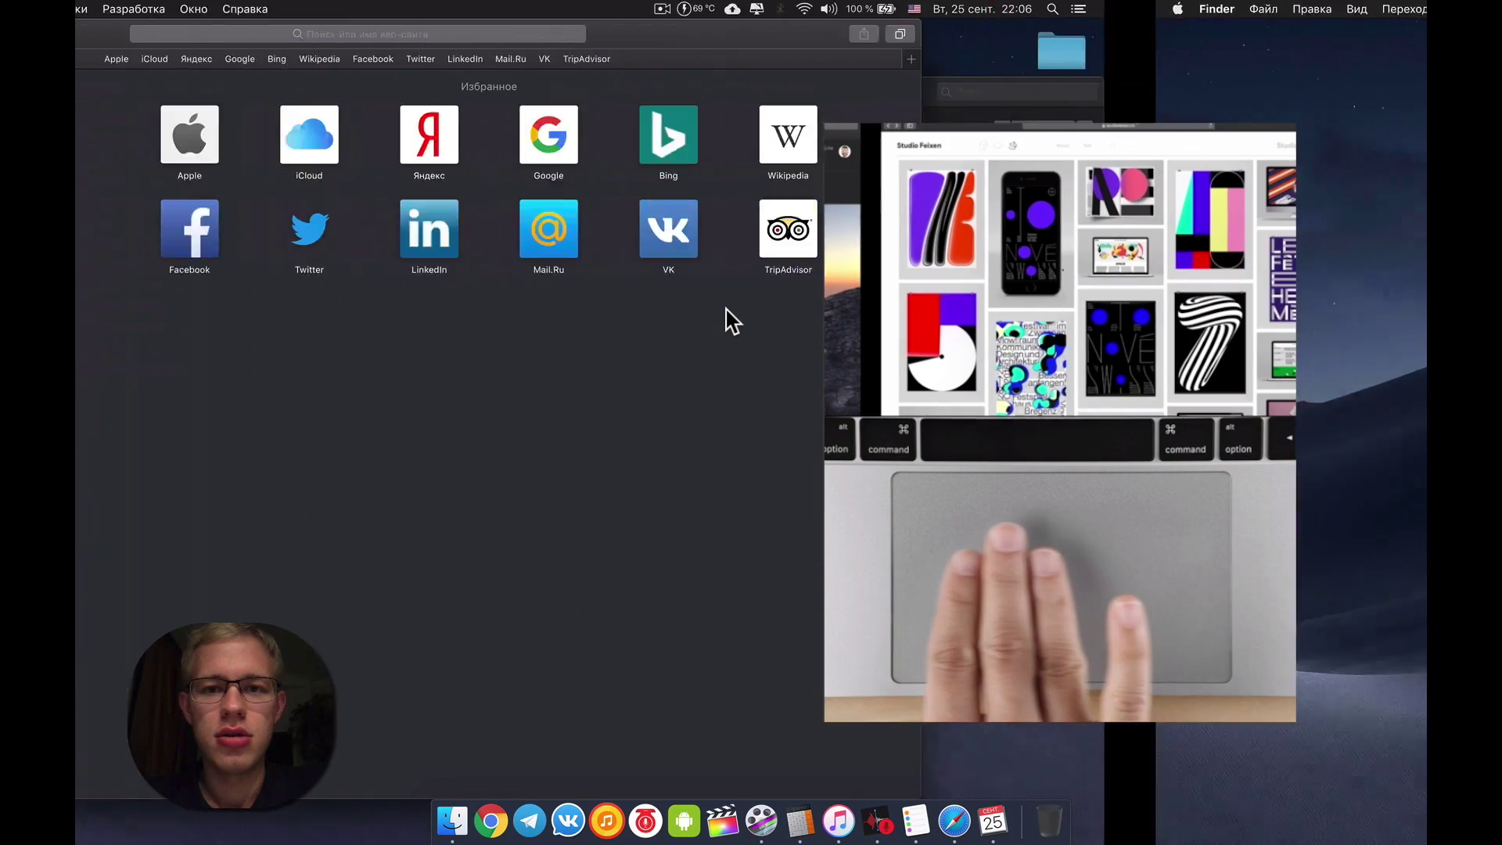
key(ctrl+Left)
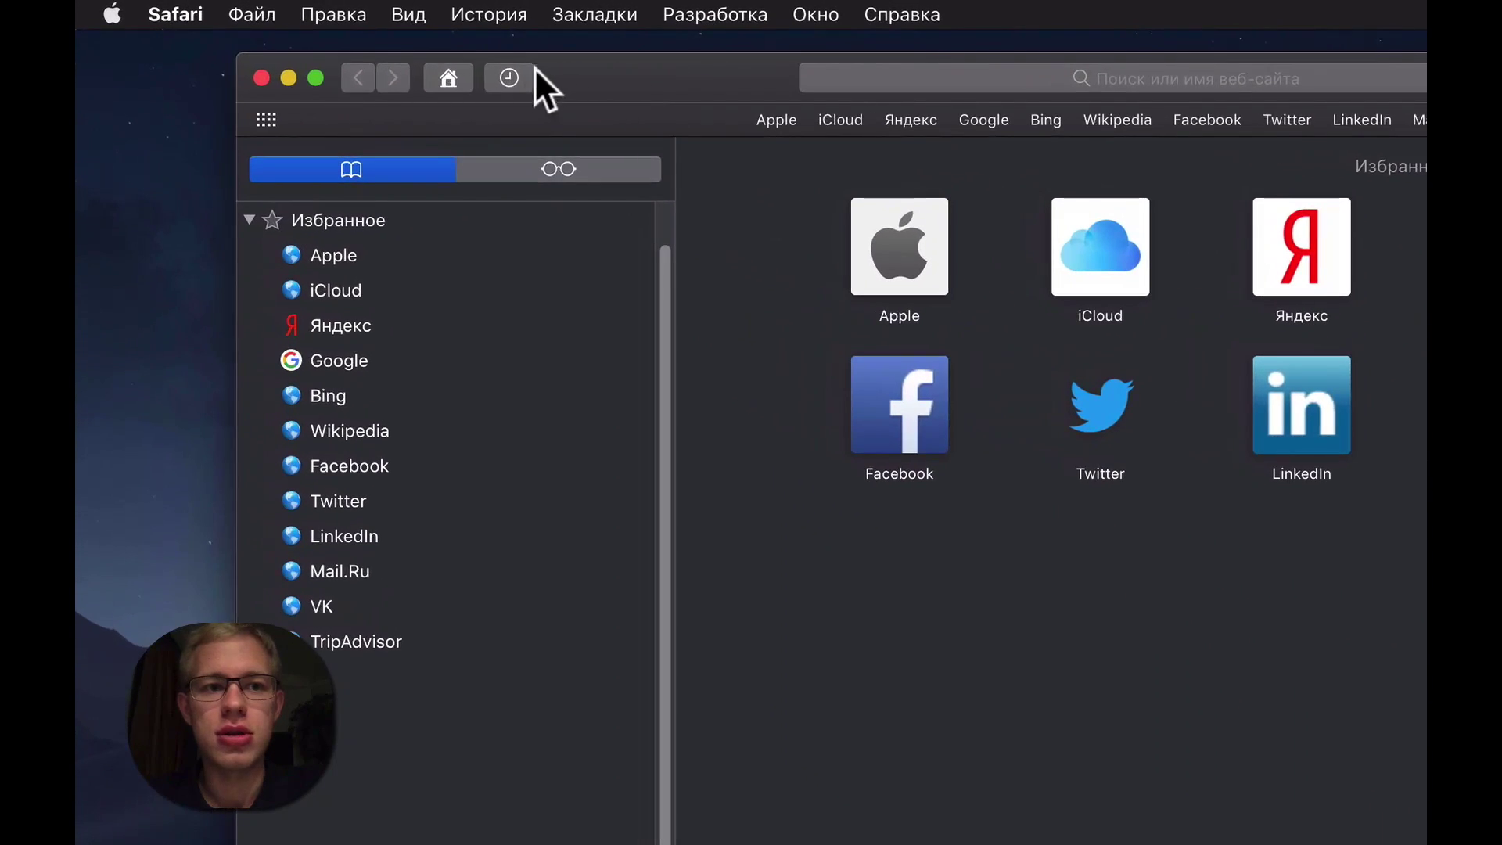
Put the Safari window in full screen and return to Desktop 1 through Mission Control
click(315, 78)
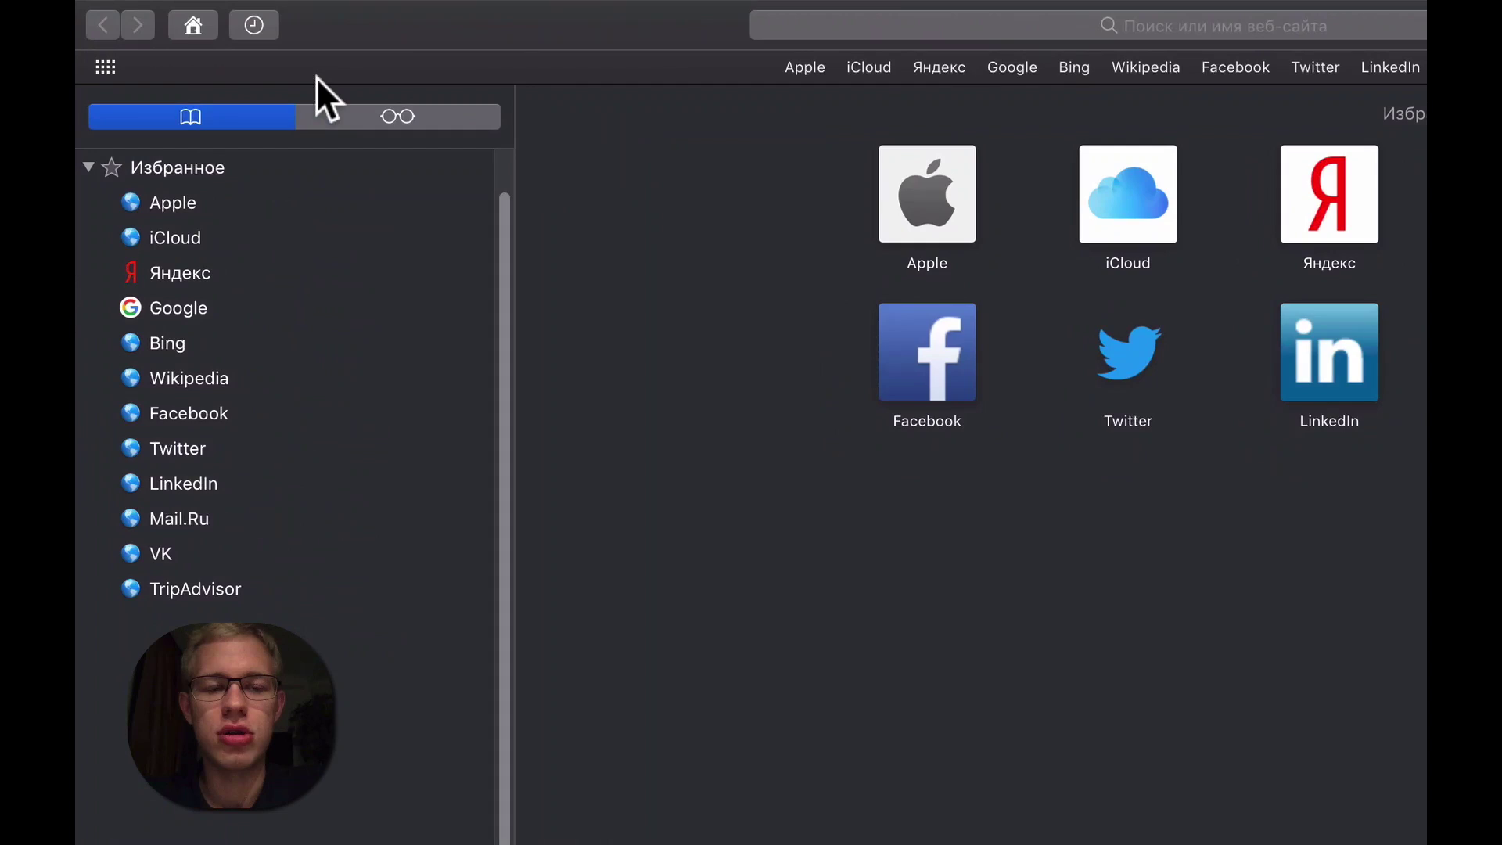
key(ctrl+Up)
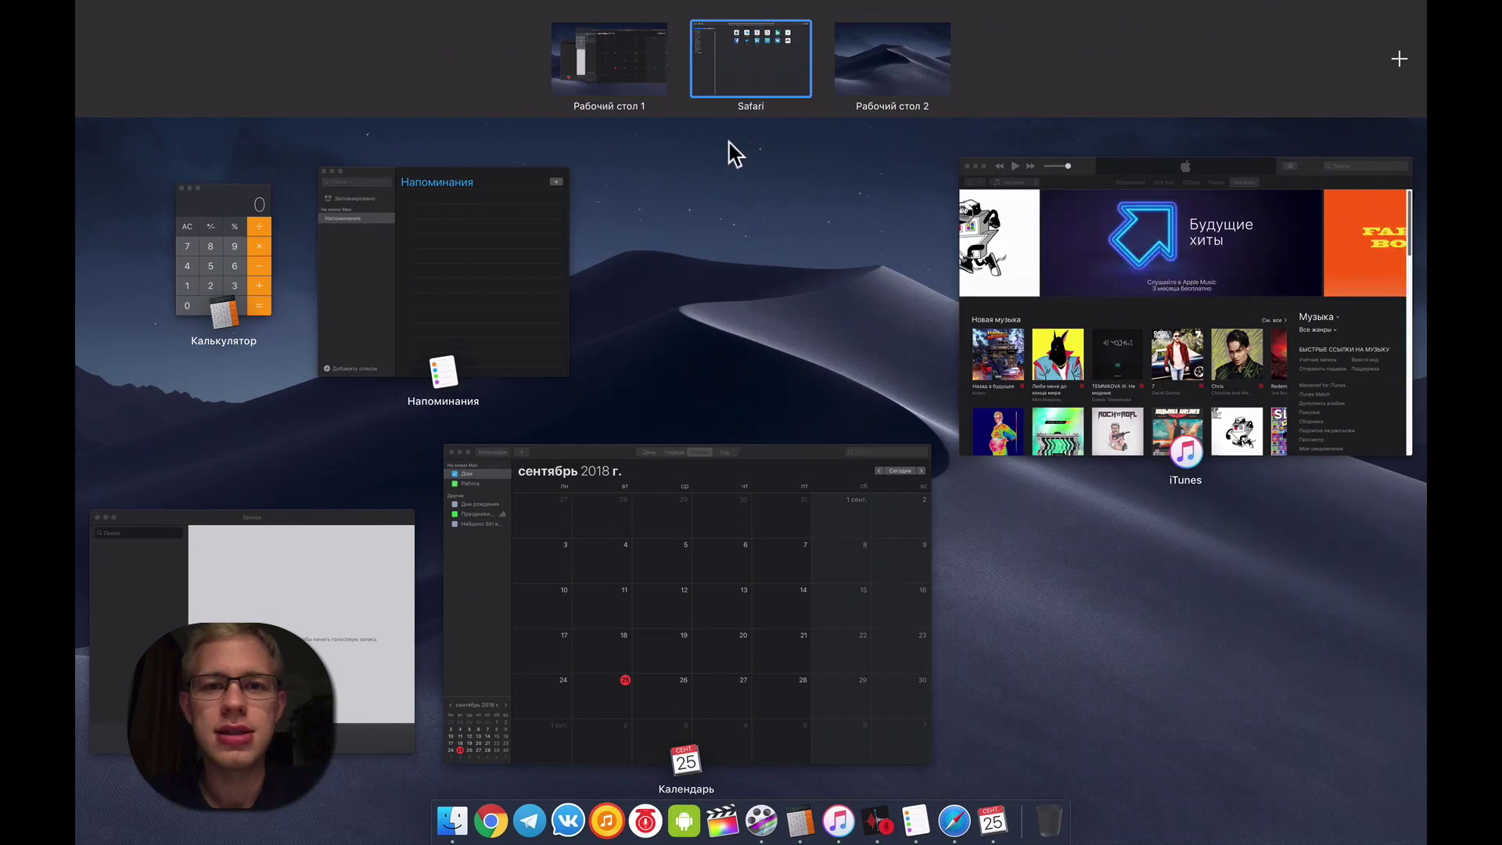
click(656, 74)
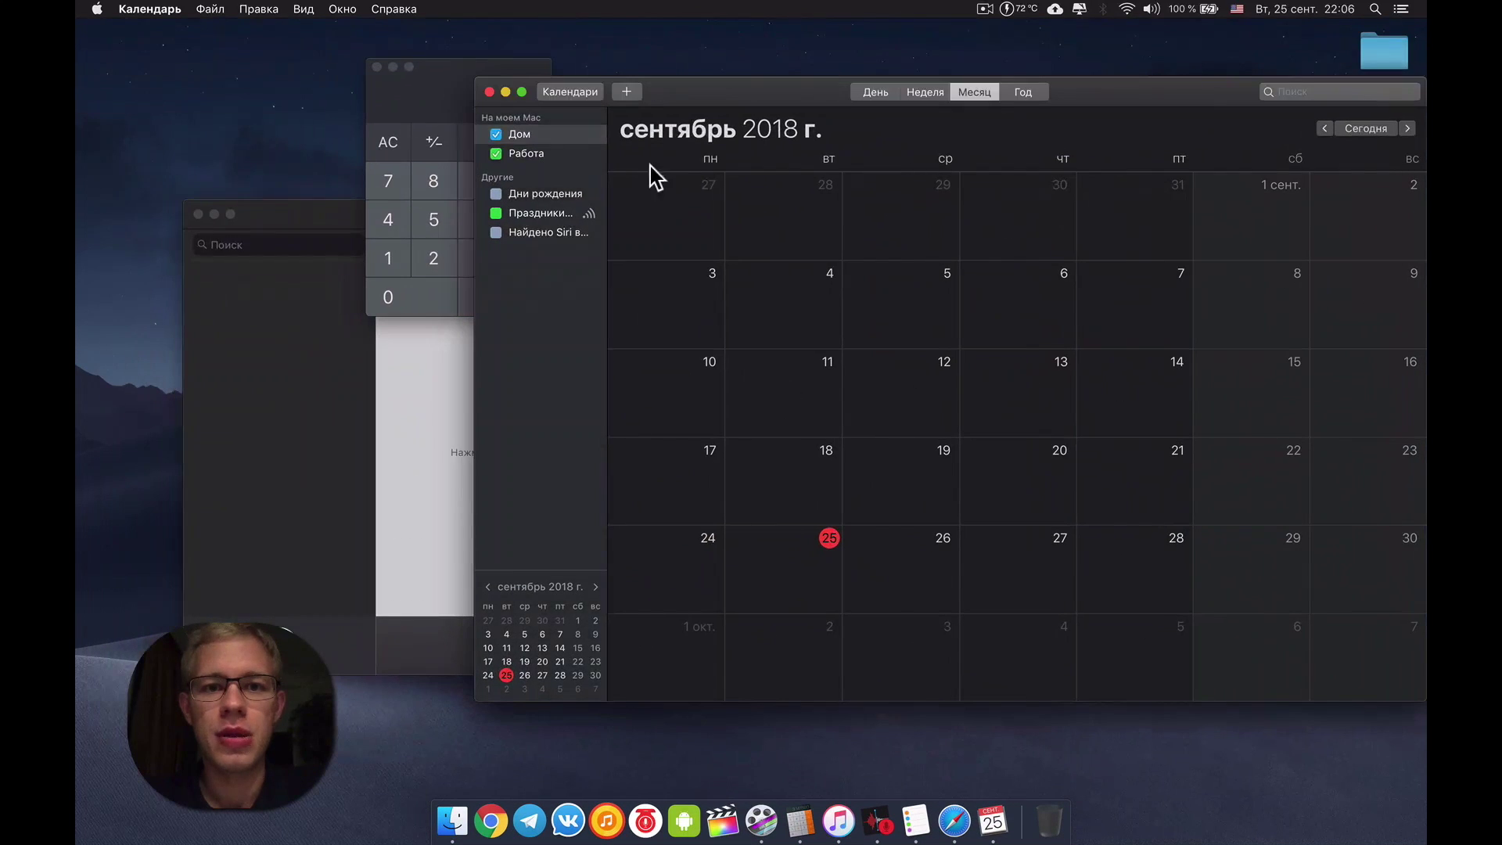
Move between full-screen Safari and Desktop 2, and return to Desktop 1 through Mission Control
key(ctrl+Right)
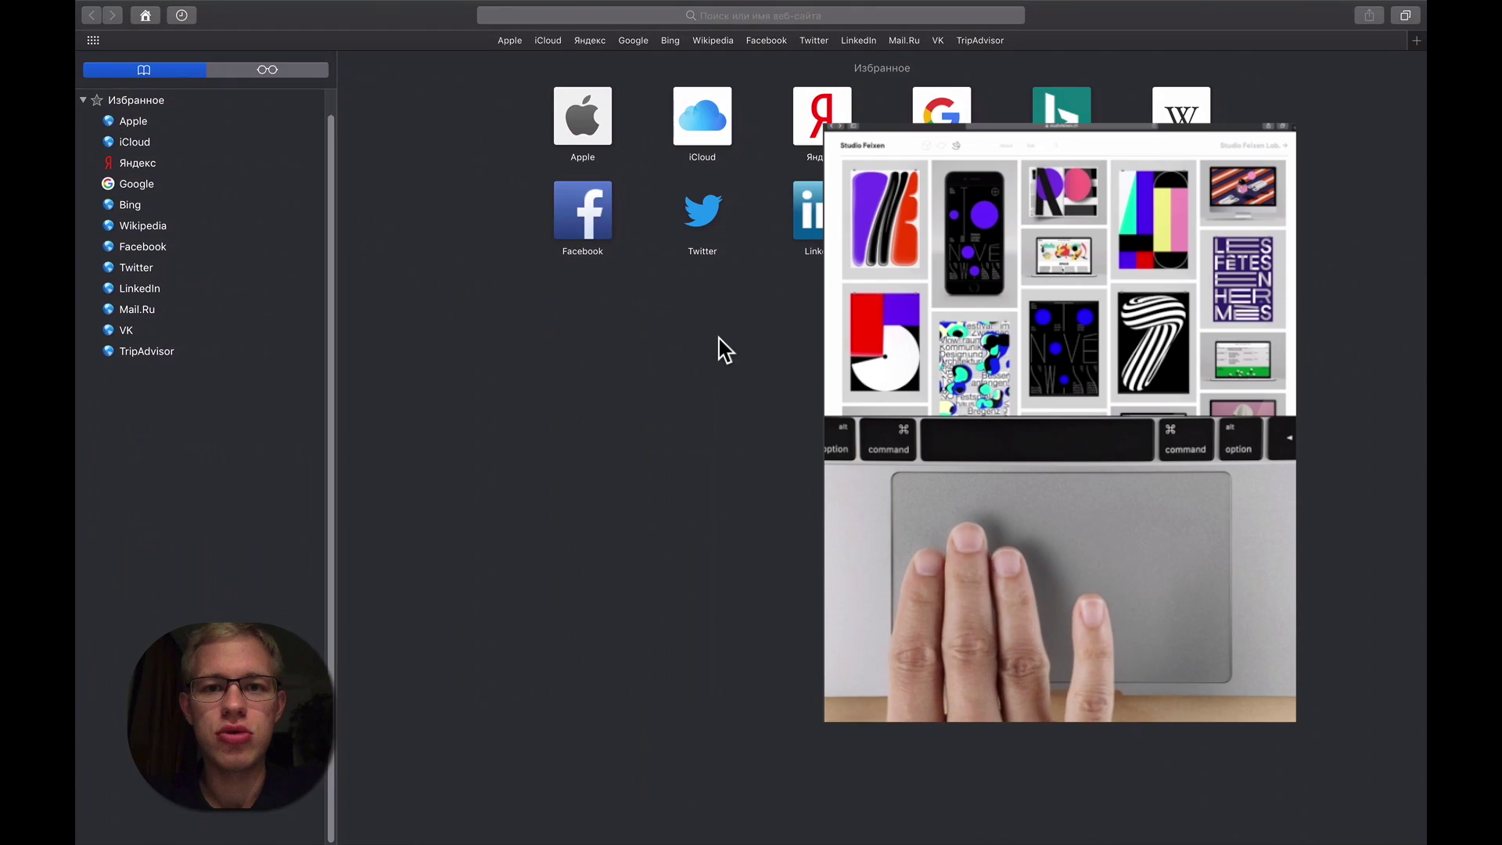
key(ctrl+Right)
key(ctrl+Left)
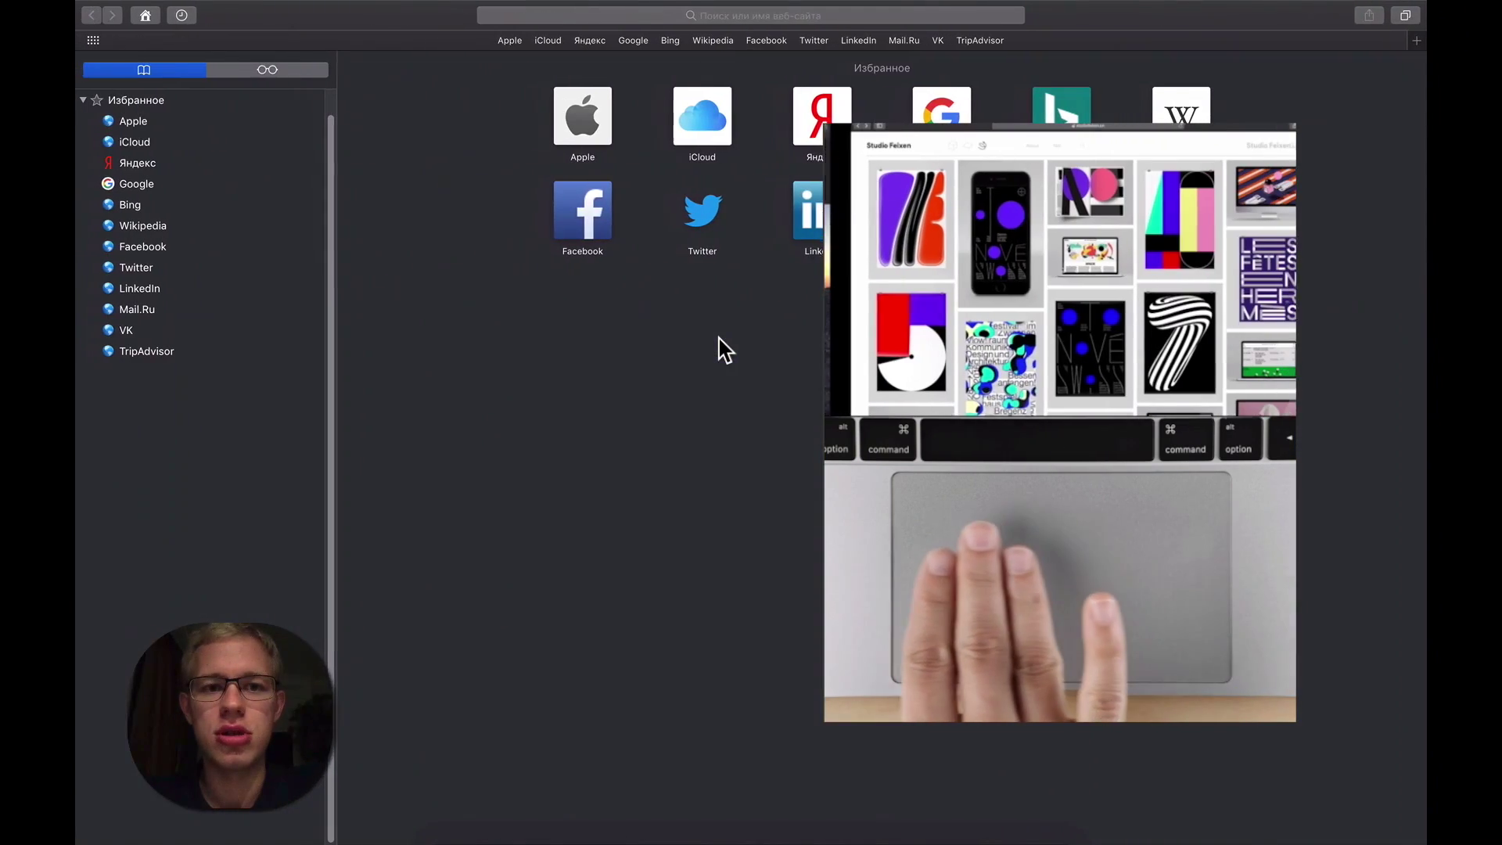
key(ctrl+Up)
click(618, 72)
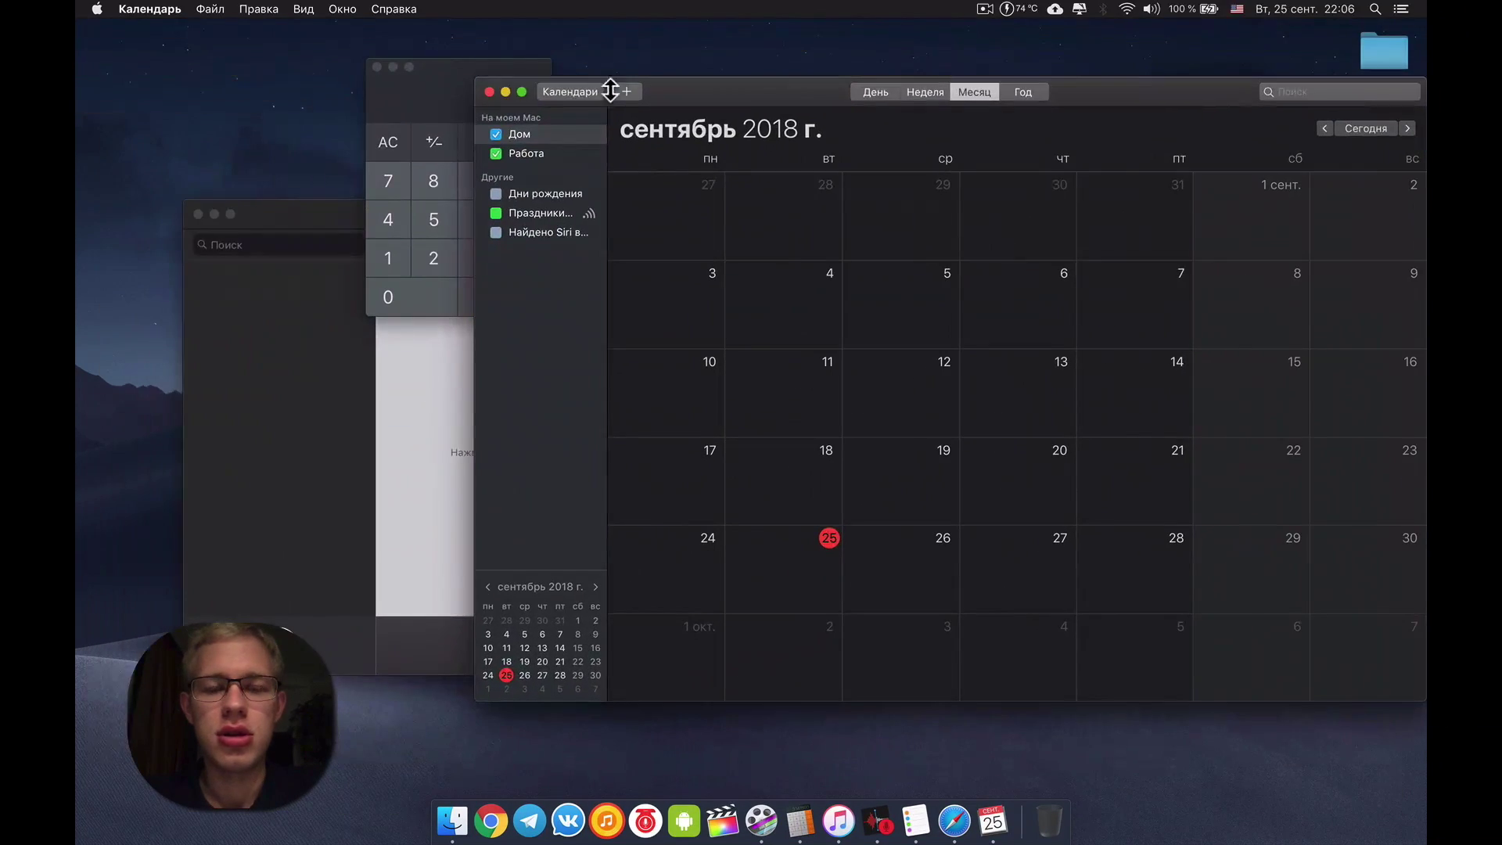
drag(735, 97, 504, 57)
key(ctrl+Up)
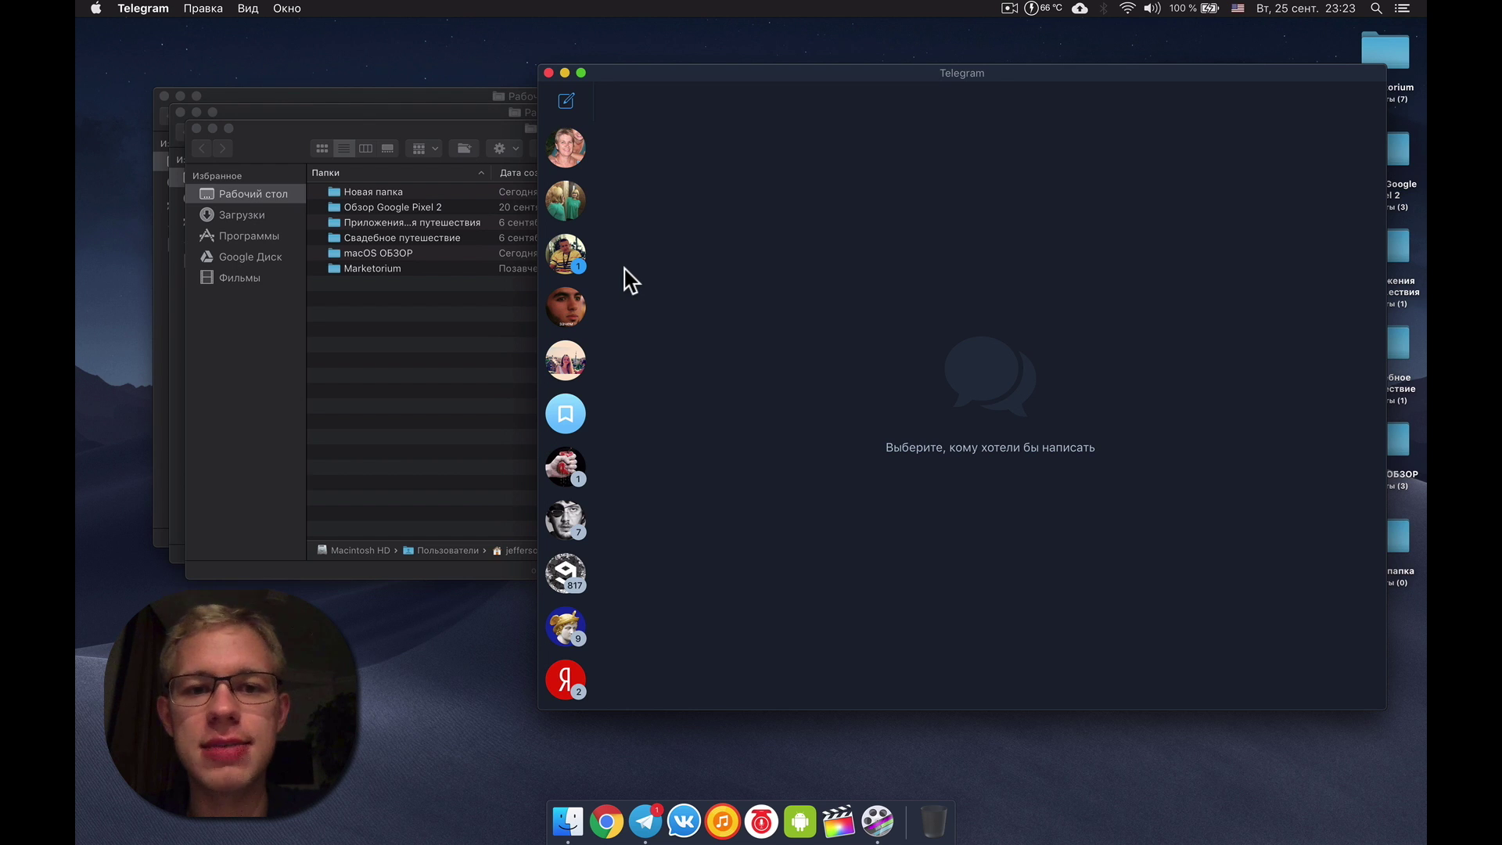
Open and close the Mission Control overview, and display all windows of Finder only with App Exposé
key(ctrl+Up)
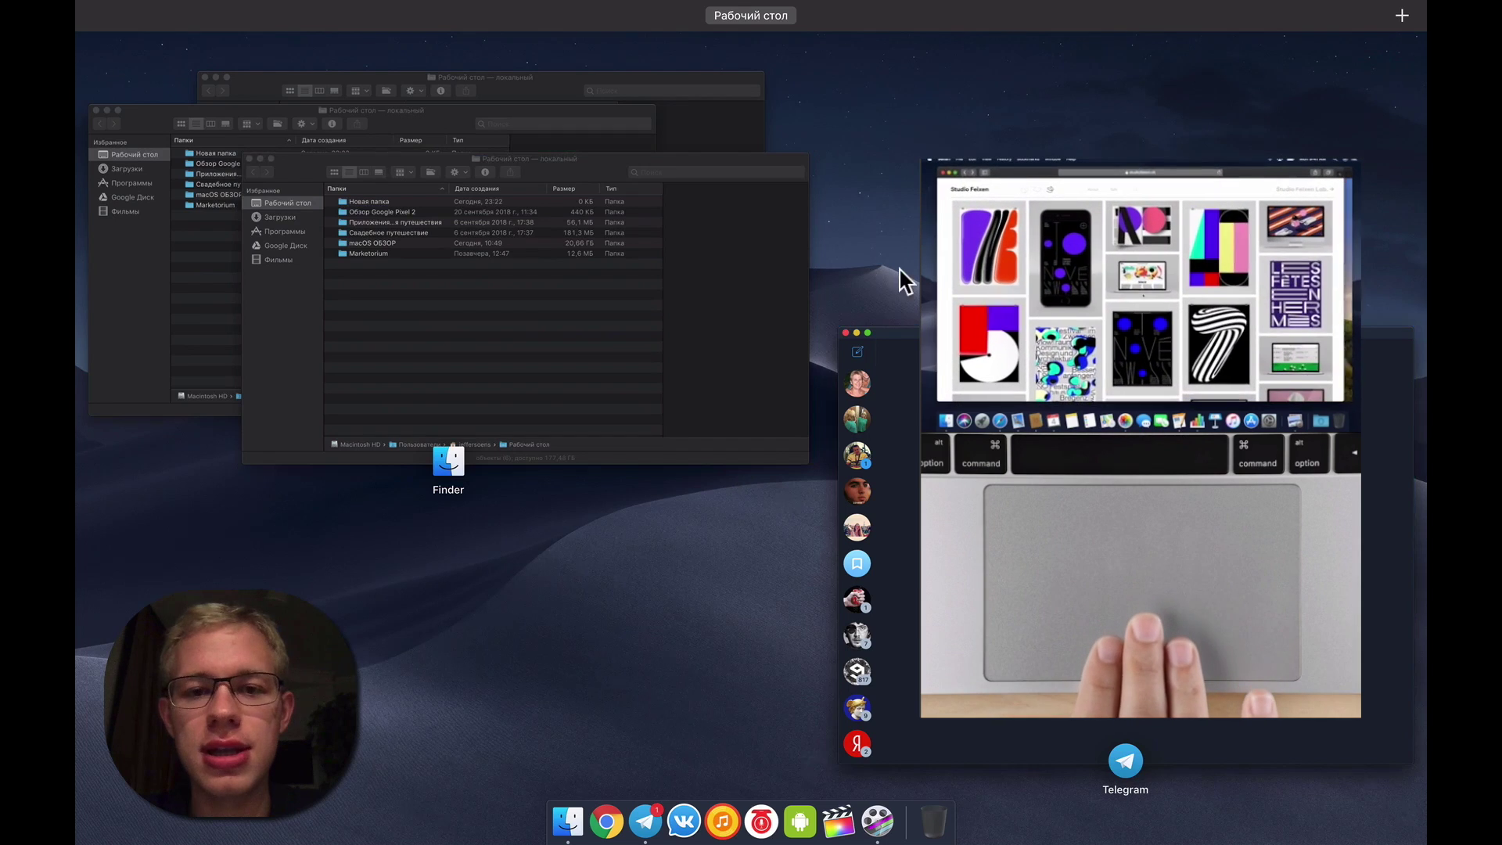
key(ctrl+Up)
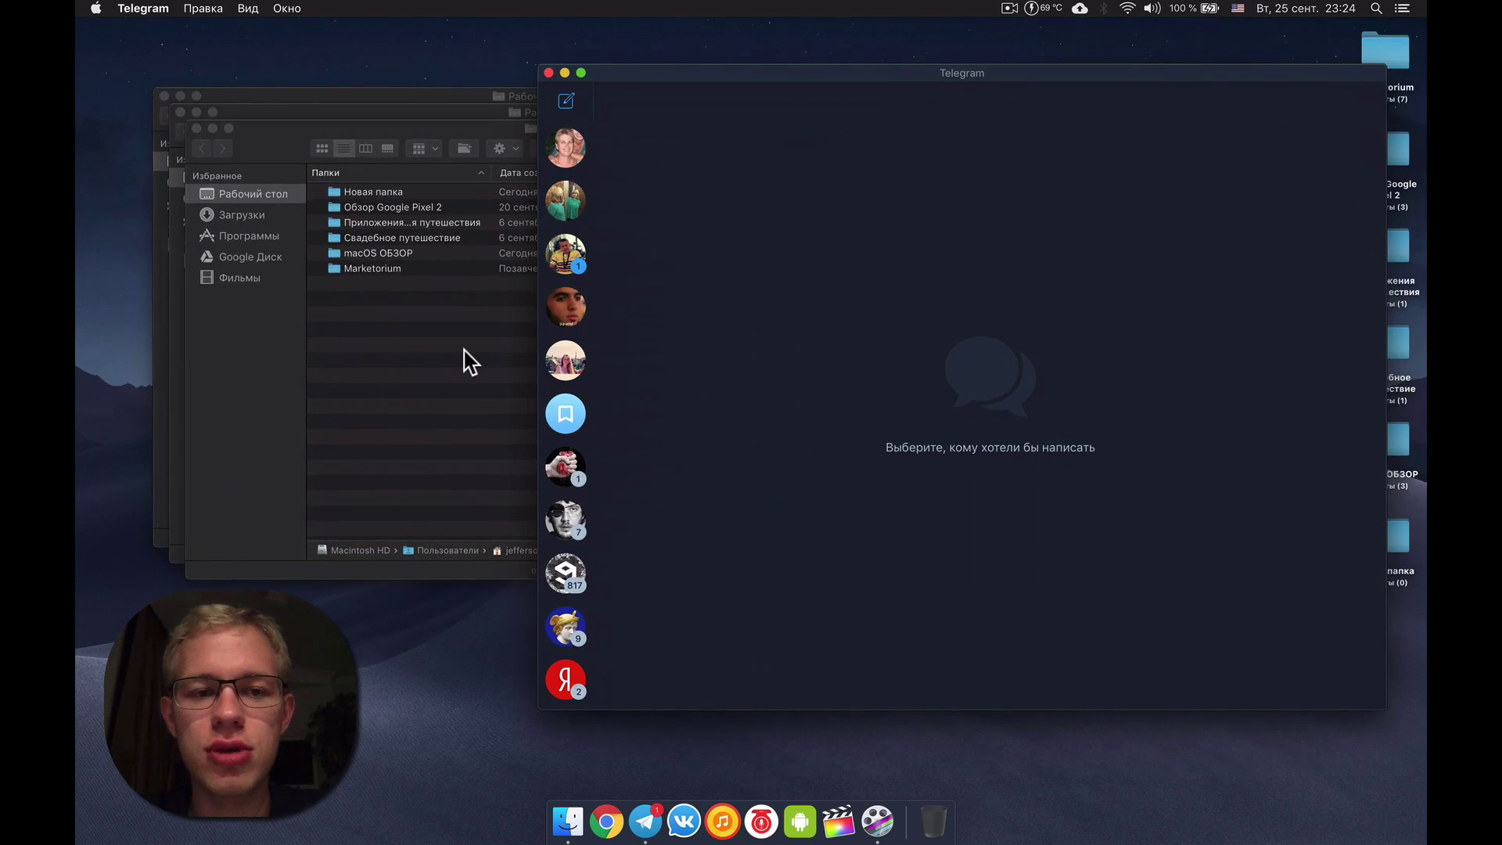
click(446, 371)
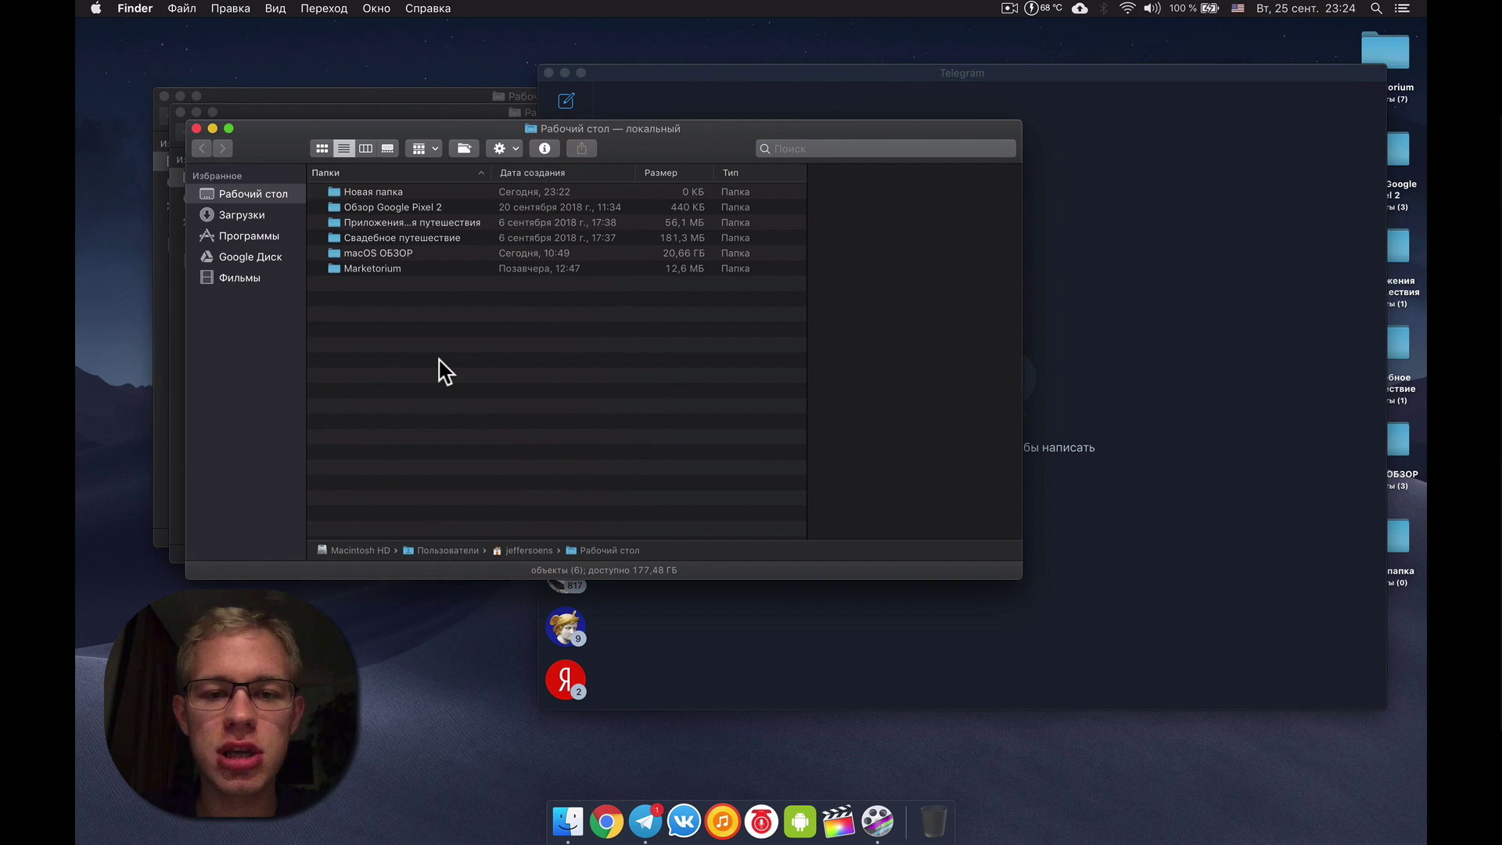
key(ctrl+Down)
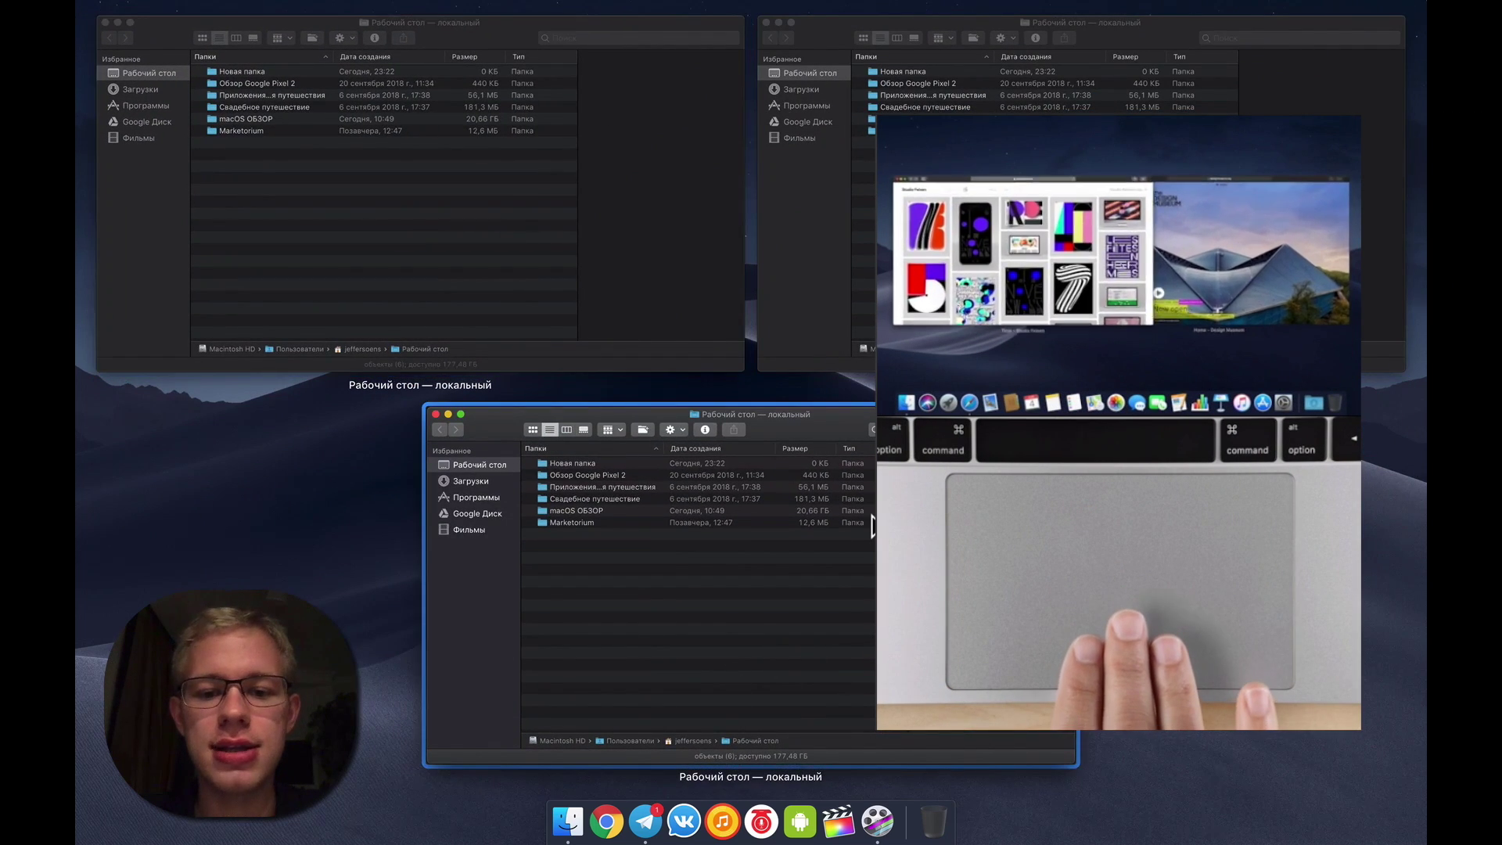
Bring one Finder window forward from App Exposé, display all Finder windows again, and choose another one
click(992, 228)
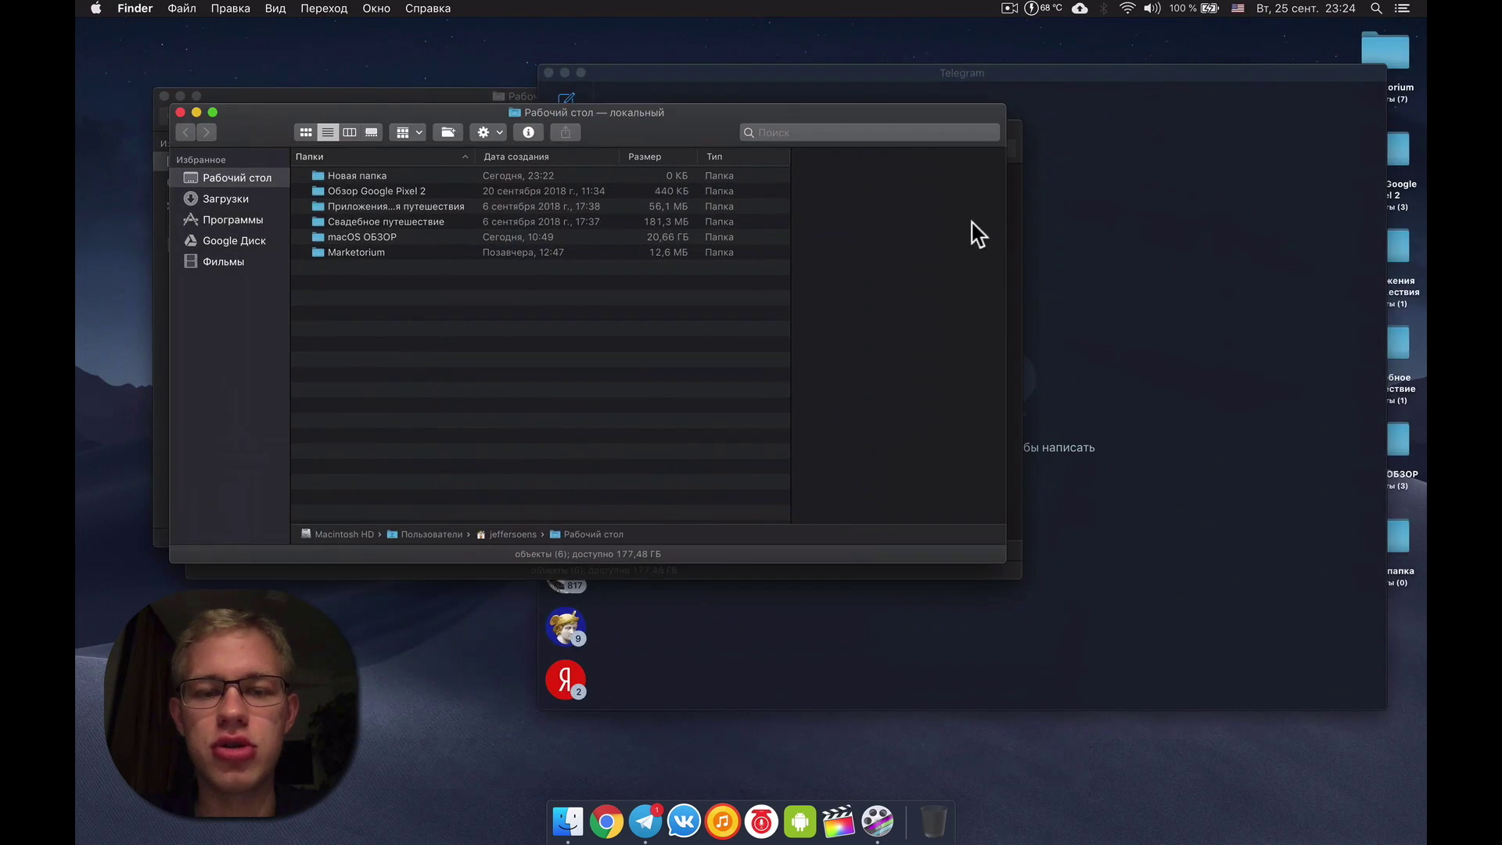
key(ctrl+Down)
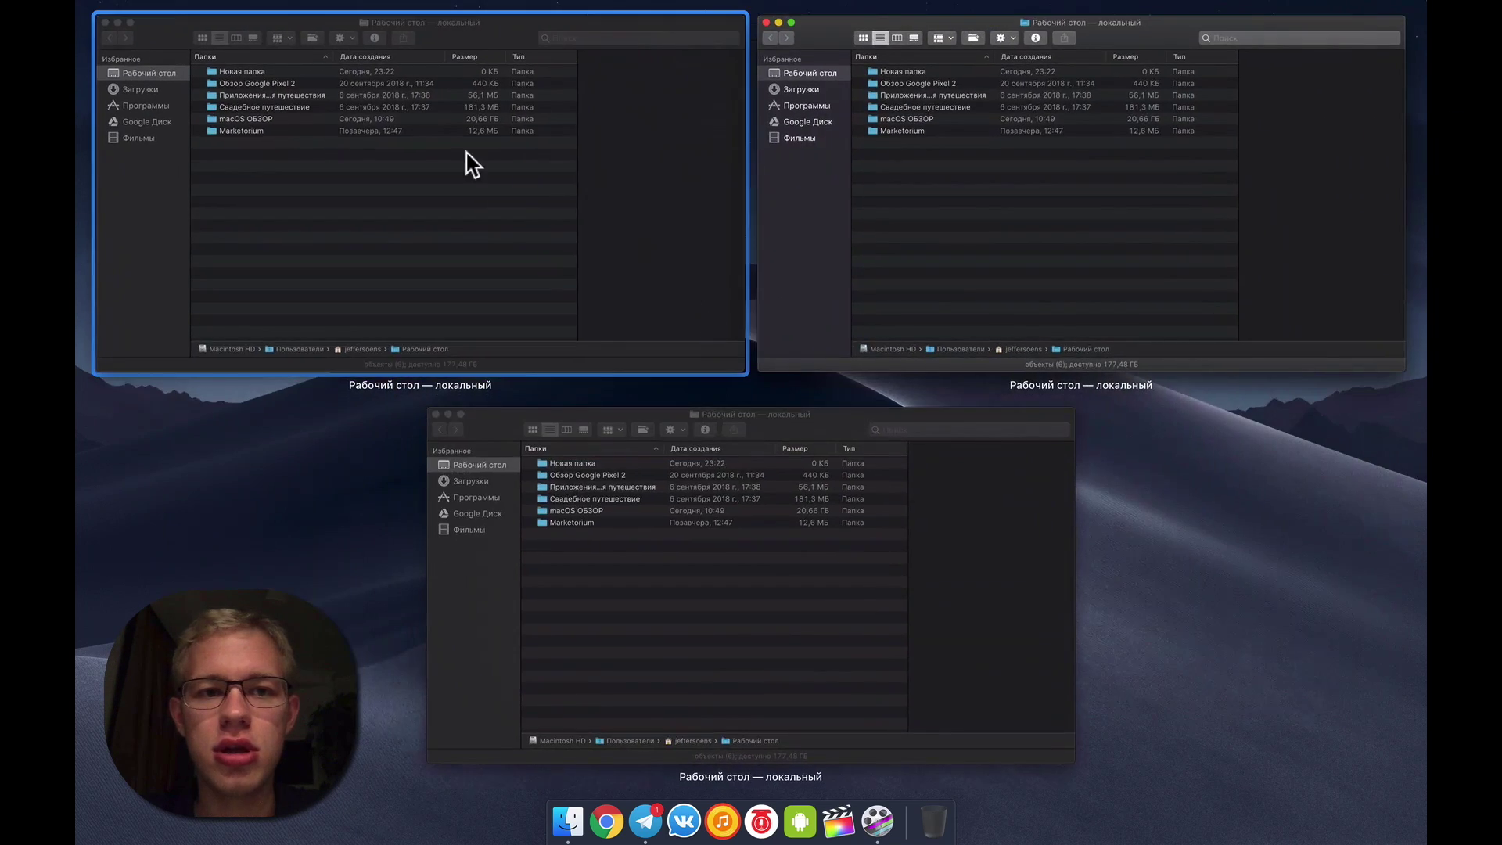
click(417, 143)
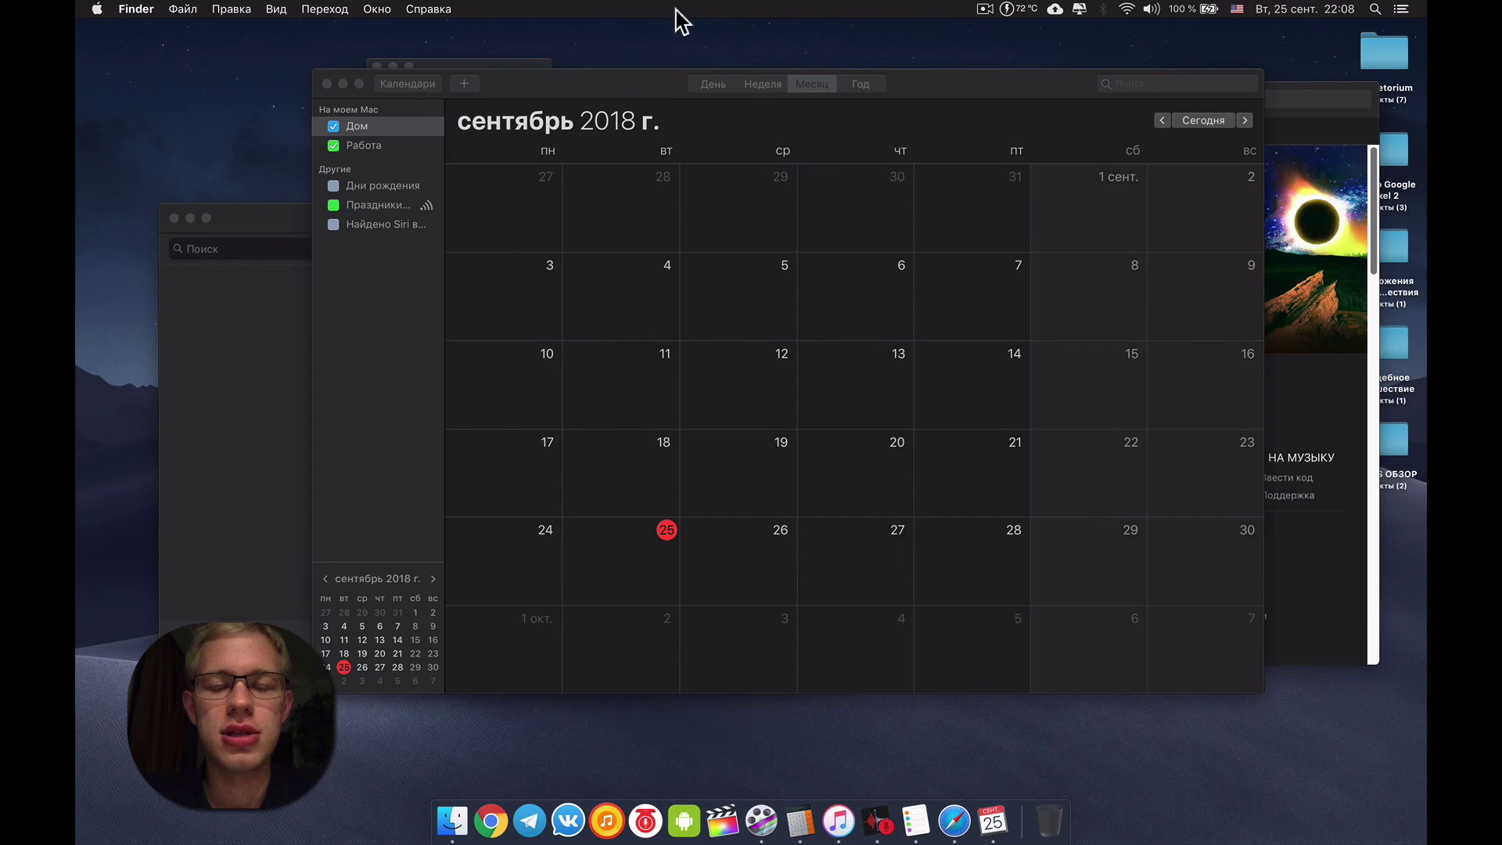
Combine the Calendar window with full-screen Safari into one Split View space through Mission Control
drag(646, 93, 627, 125)
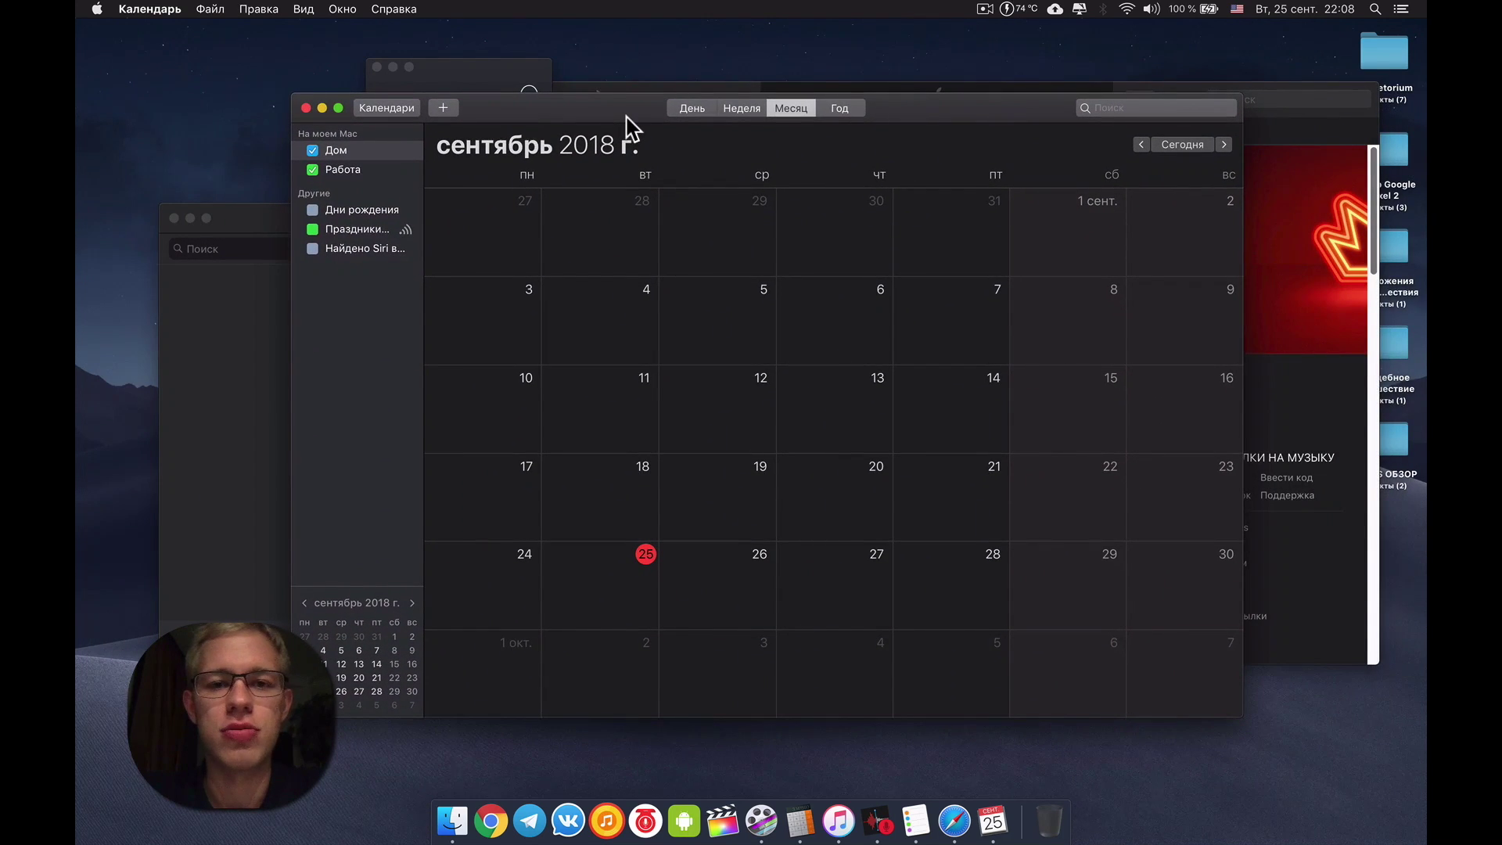
key(ctrl+Up)
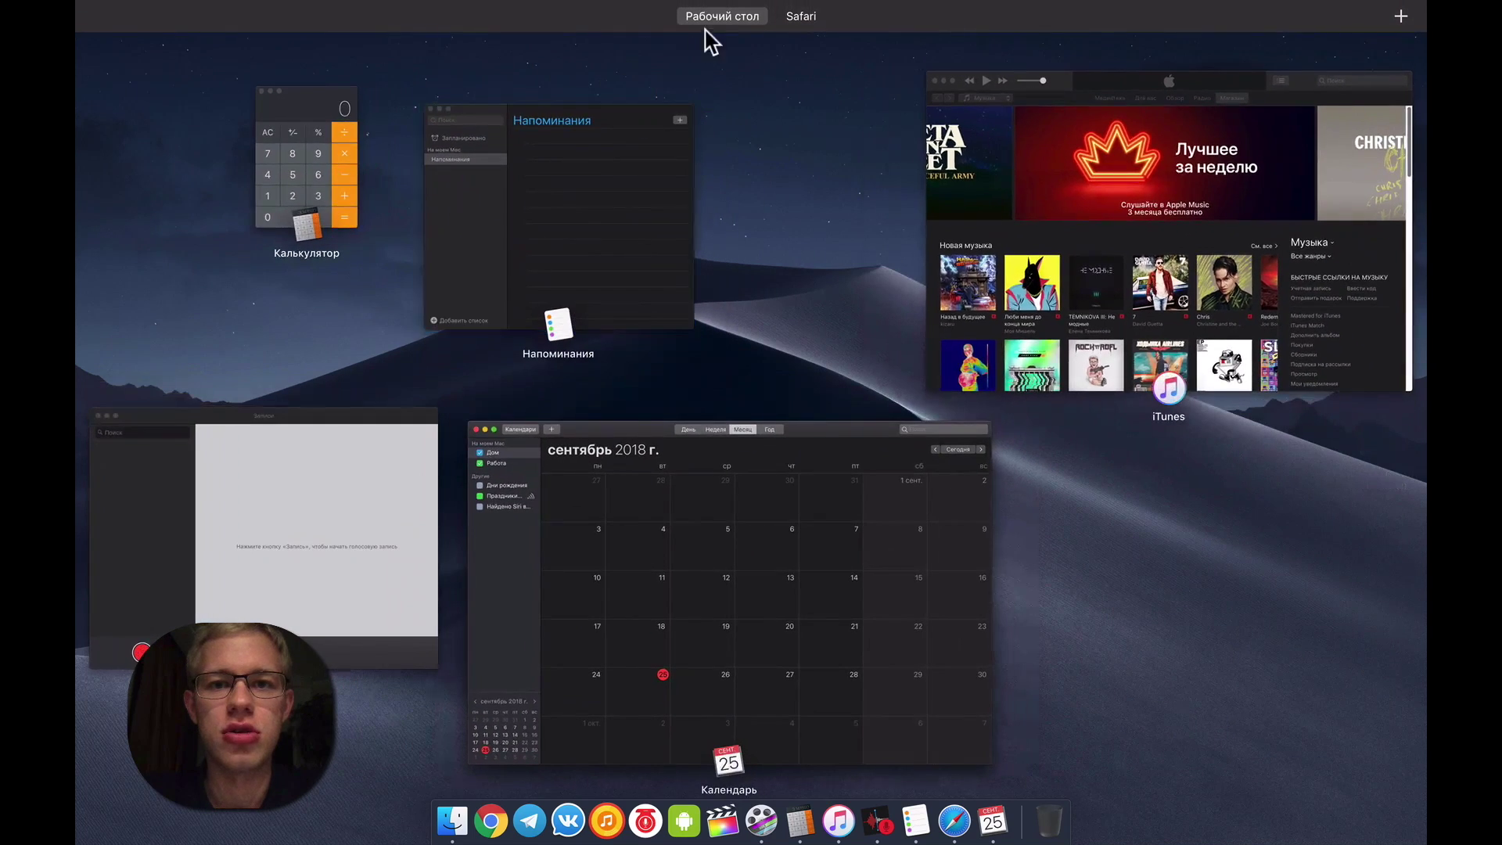
mouse_move(828, 57)
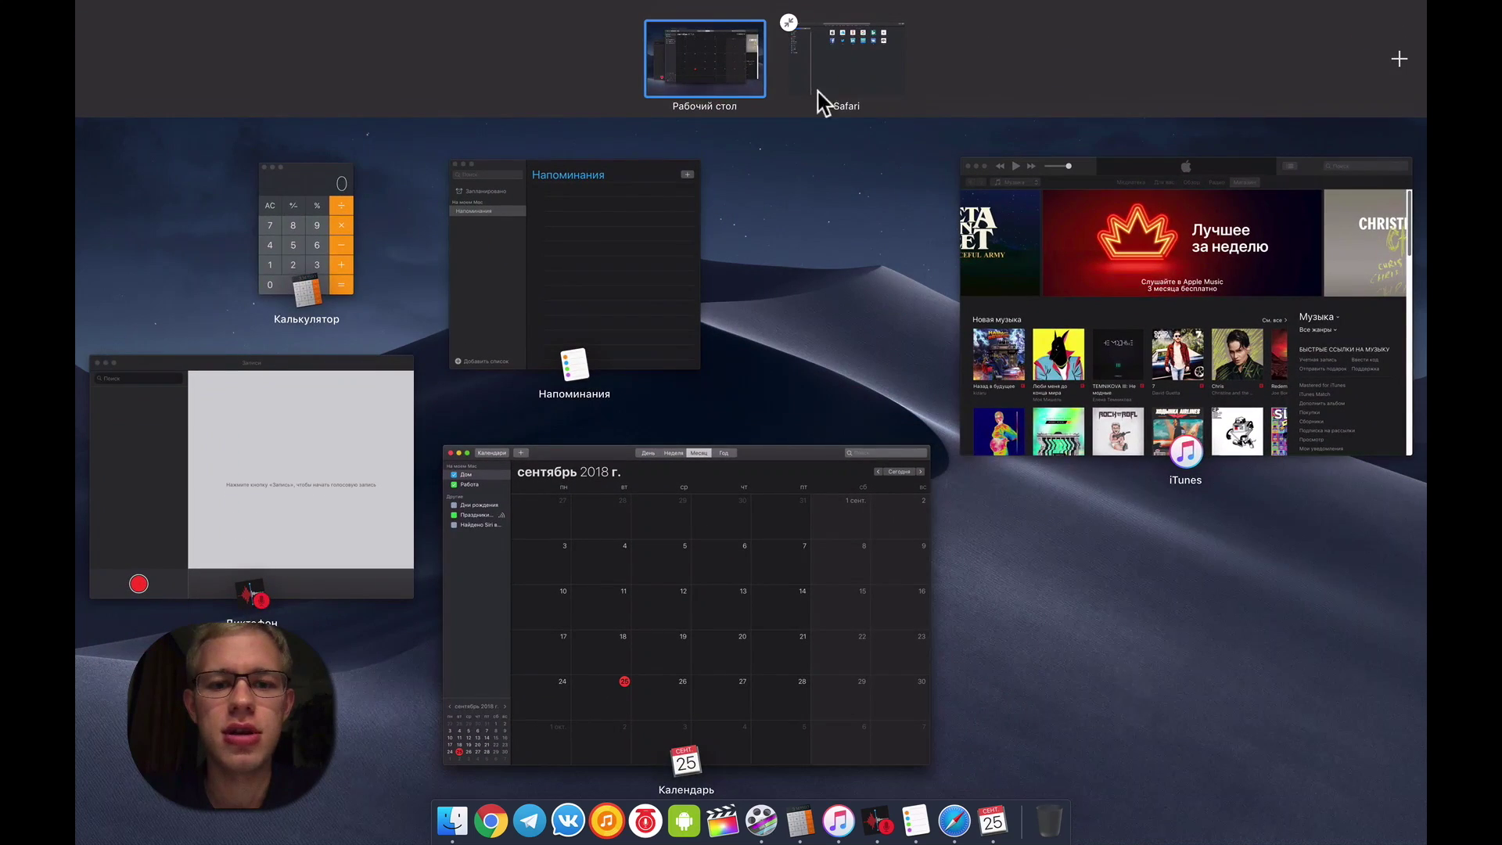
drag(642, 577, 841, 65)
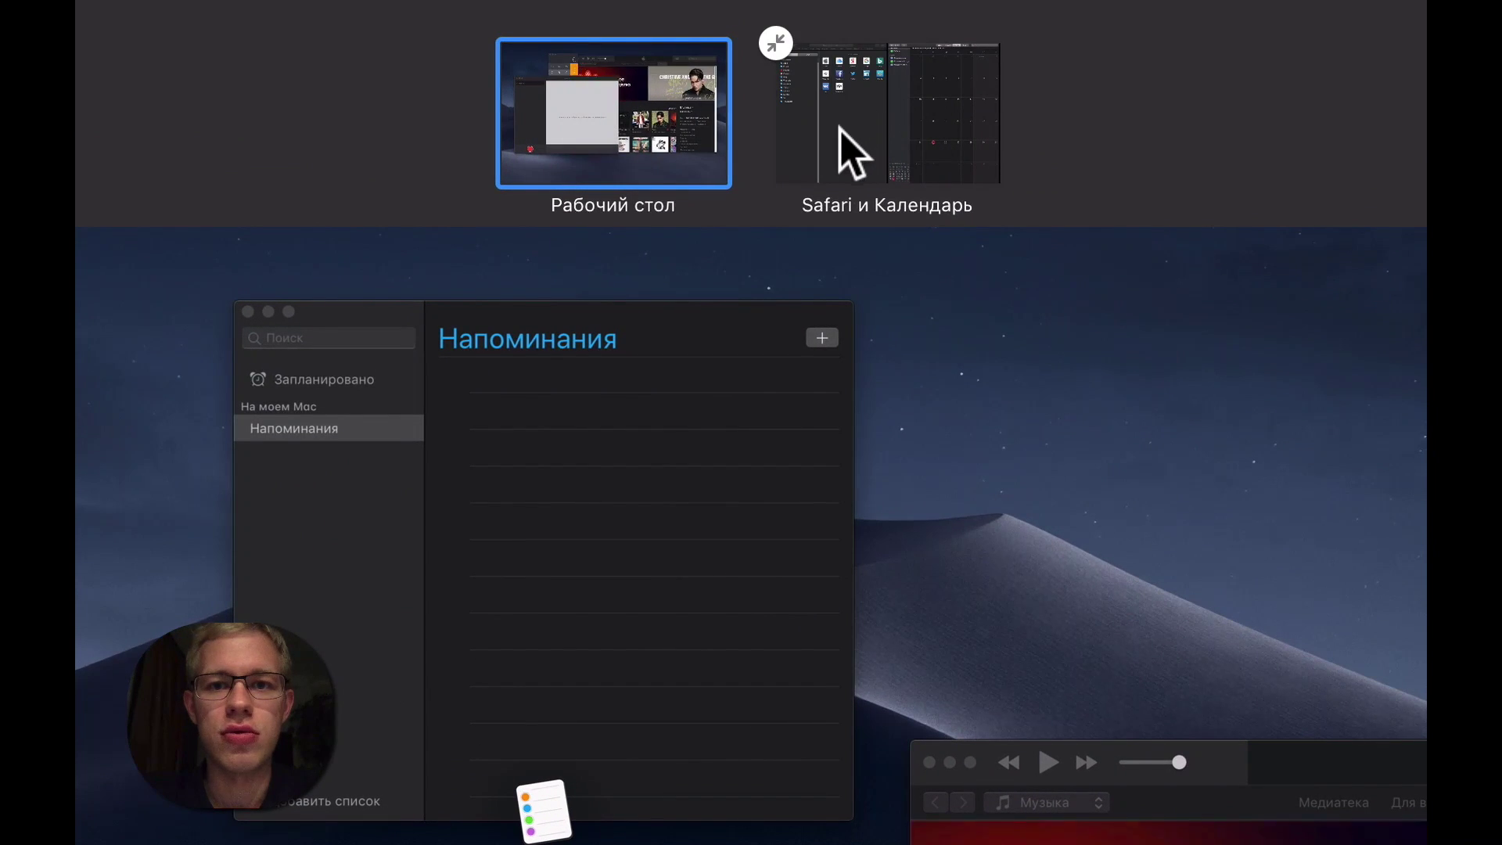
Open the Safari and Calendar split view, adjust its divider, and return Safari to a normal desktop window
click(845, 144)
drag(753, 413, 611, 434)
mouse_move(242, 4)
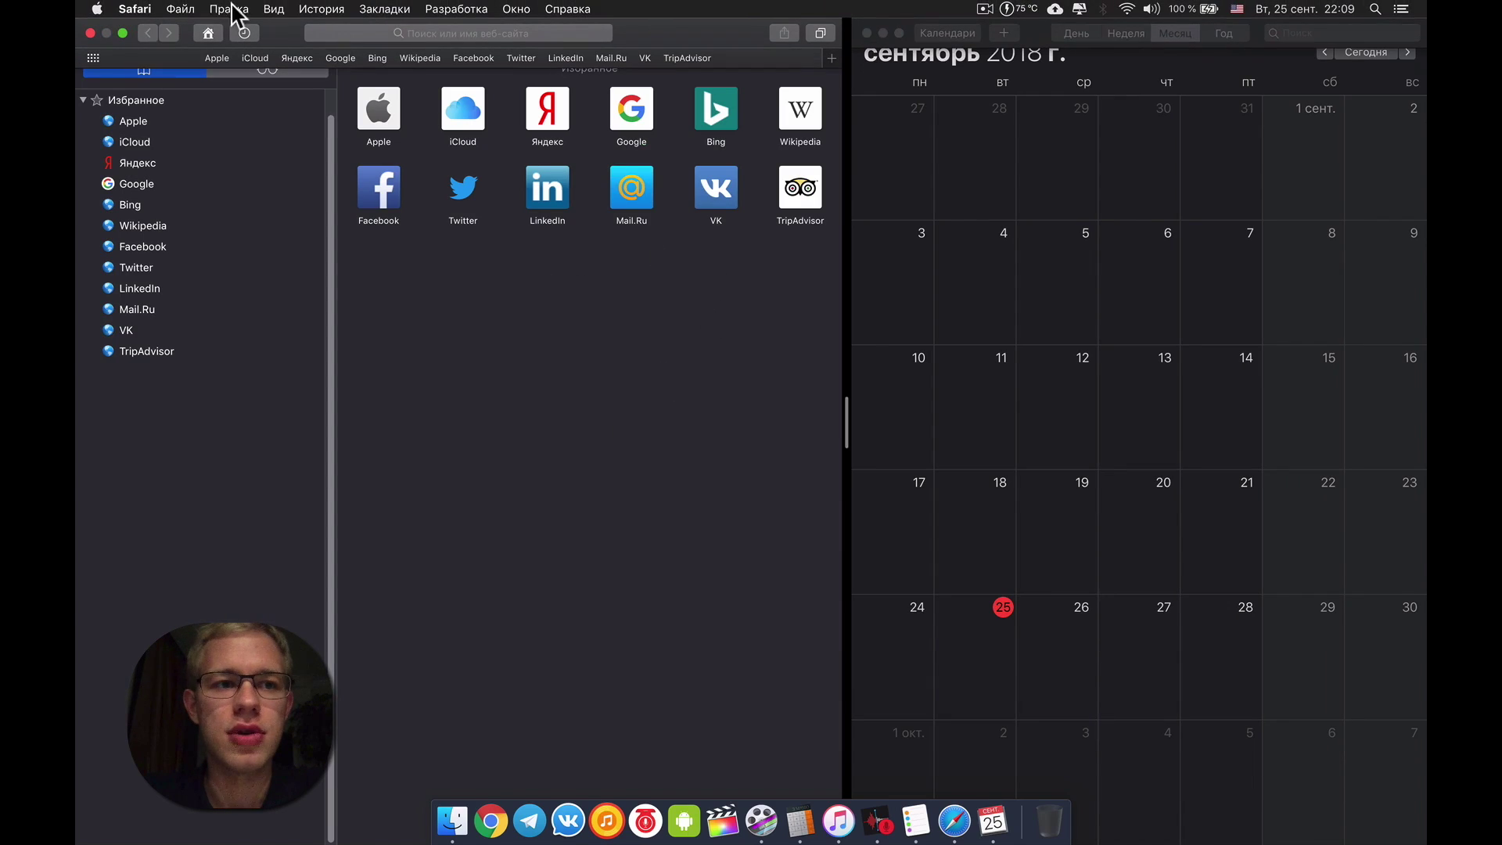
click(123, 33)
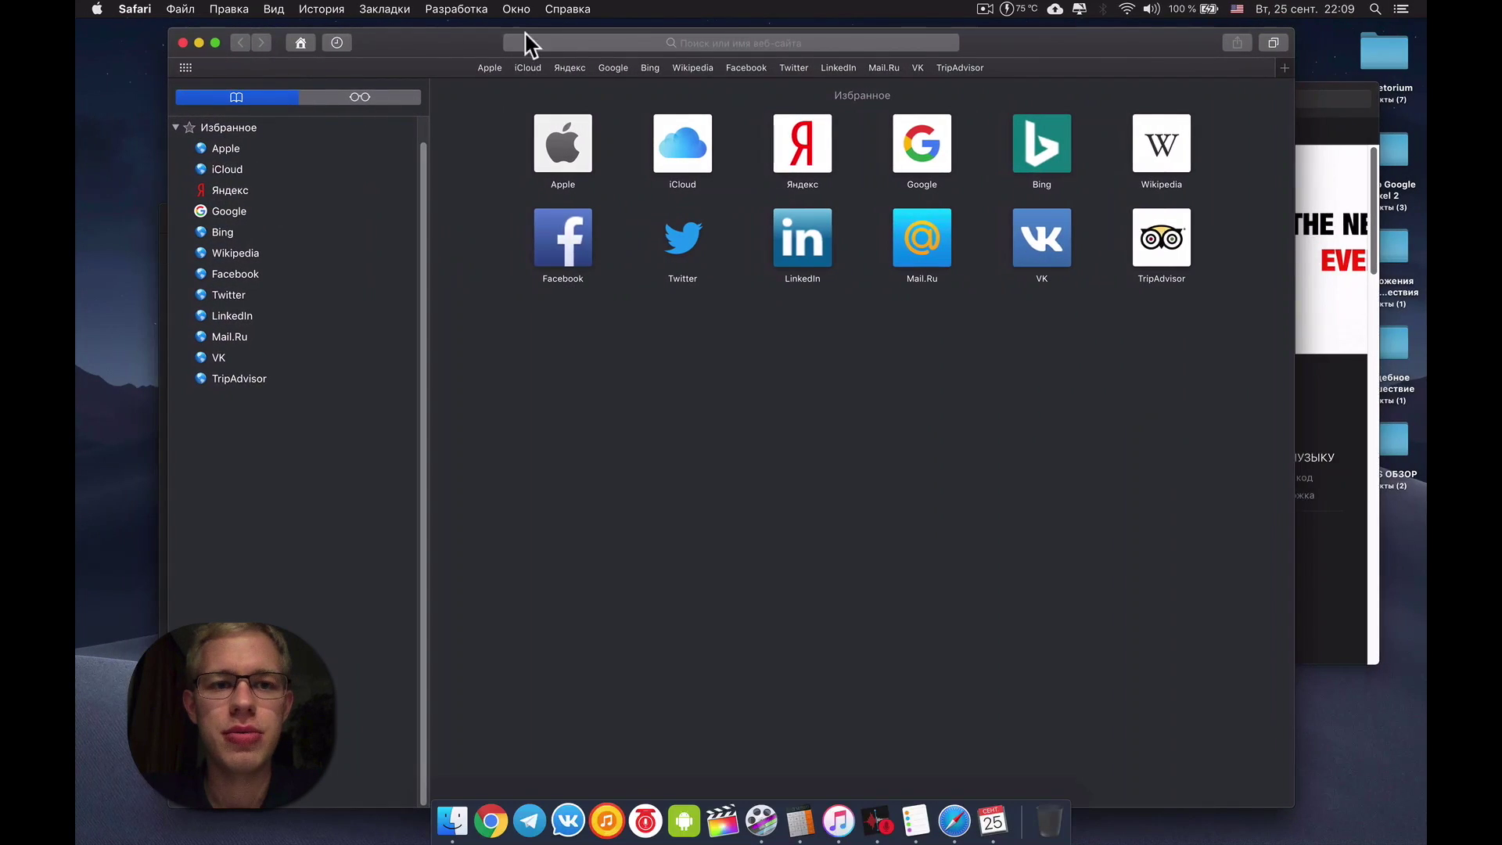
drag(461, 39, 469, 33)
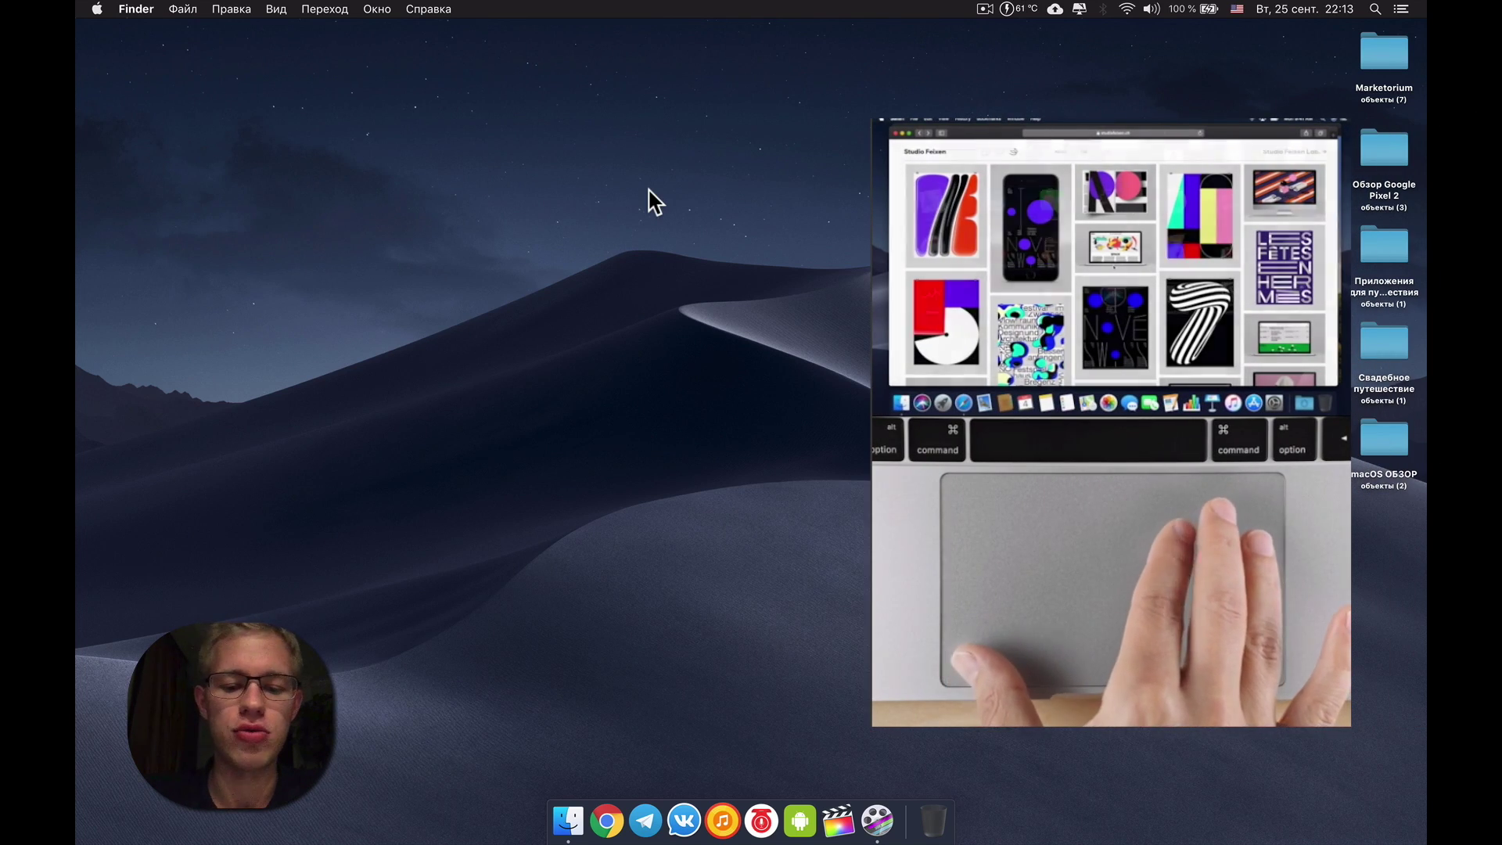
Open Launchpad, look into the Microsoft folder, and try to move the VK Messenger icon onto App Store
key(F4)
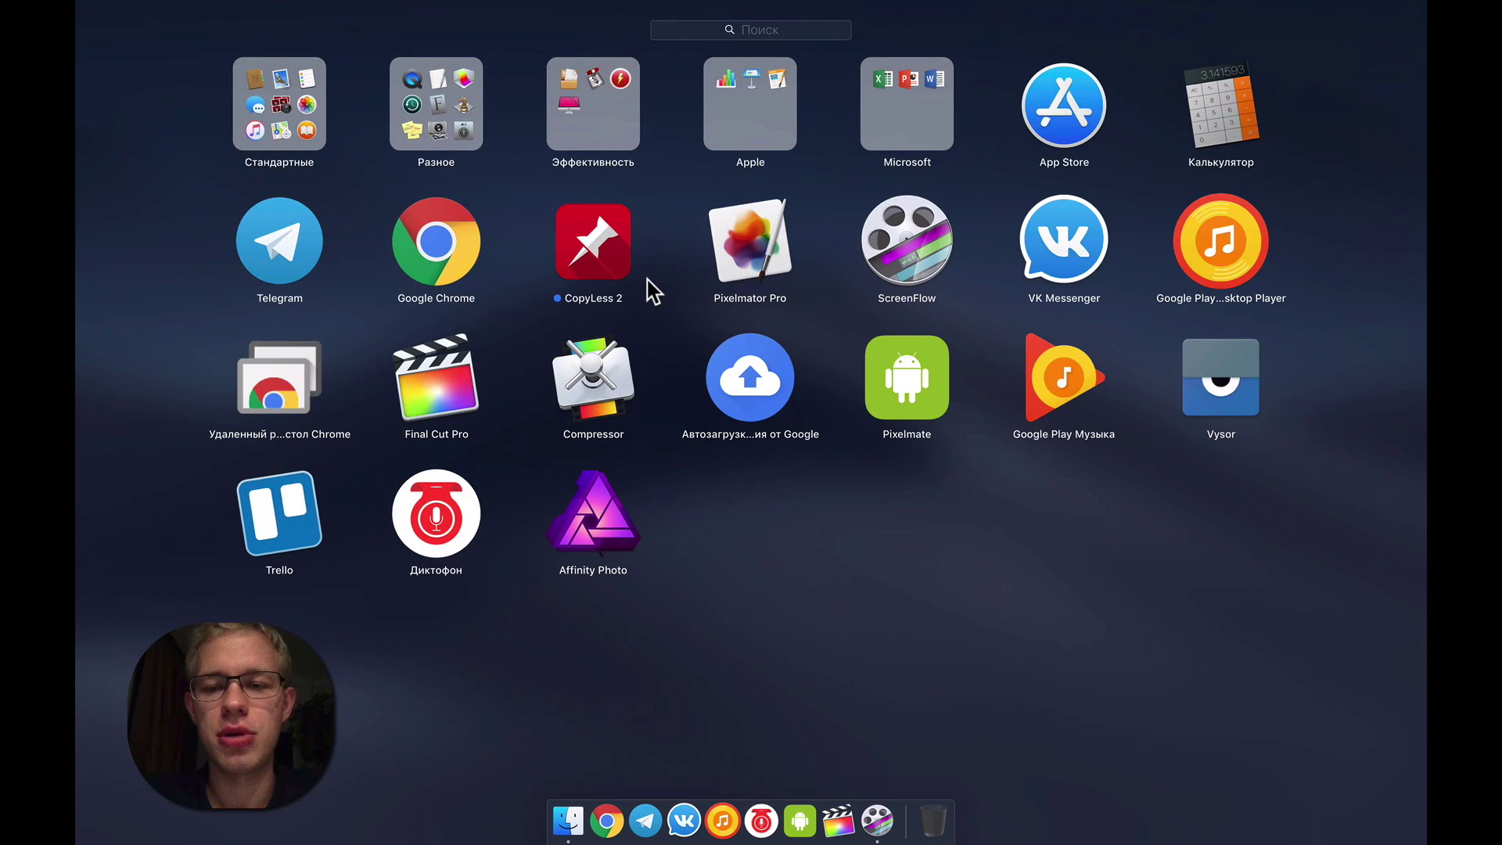
click(880, 117)
click(589, 197)
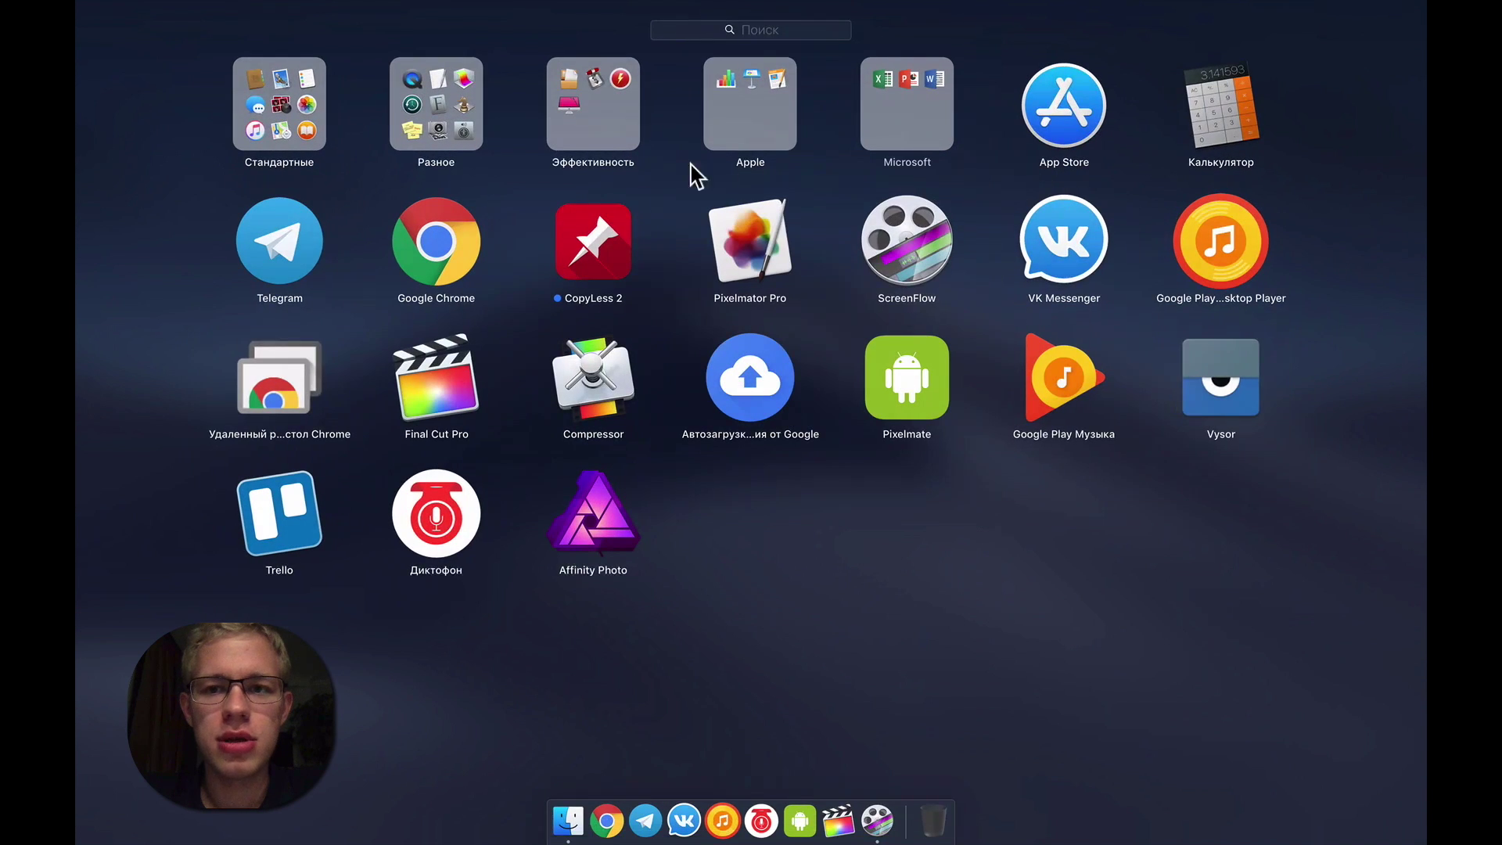
drag(1038, 262, 1034, 132)
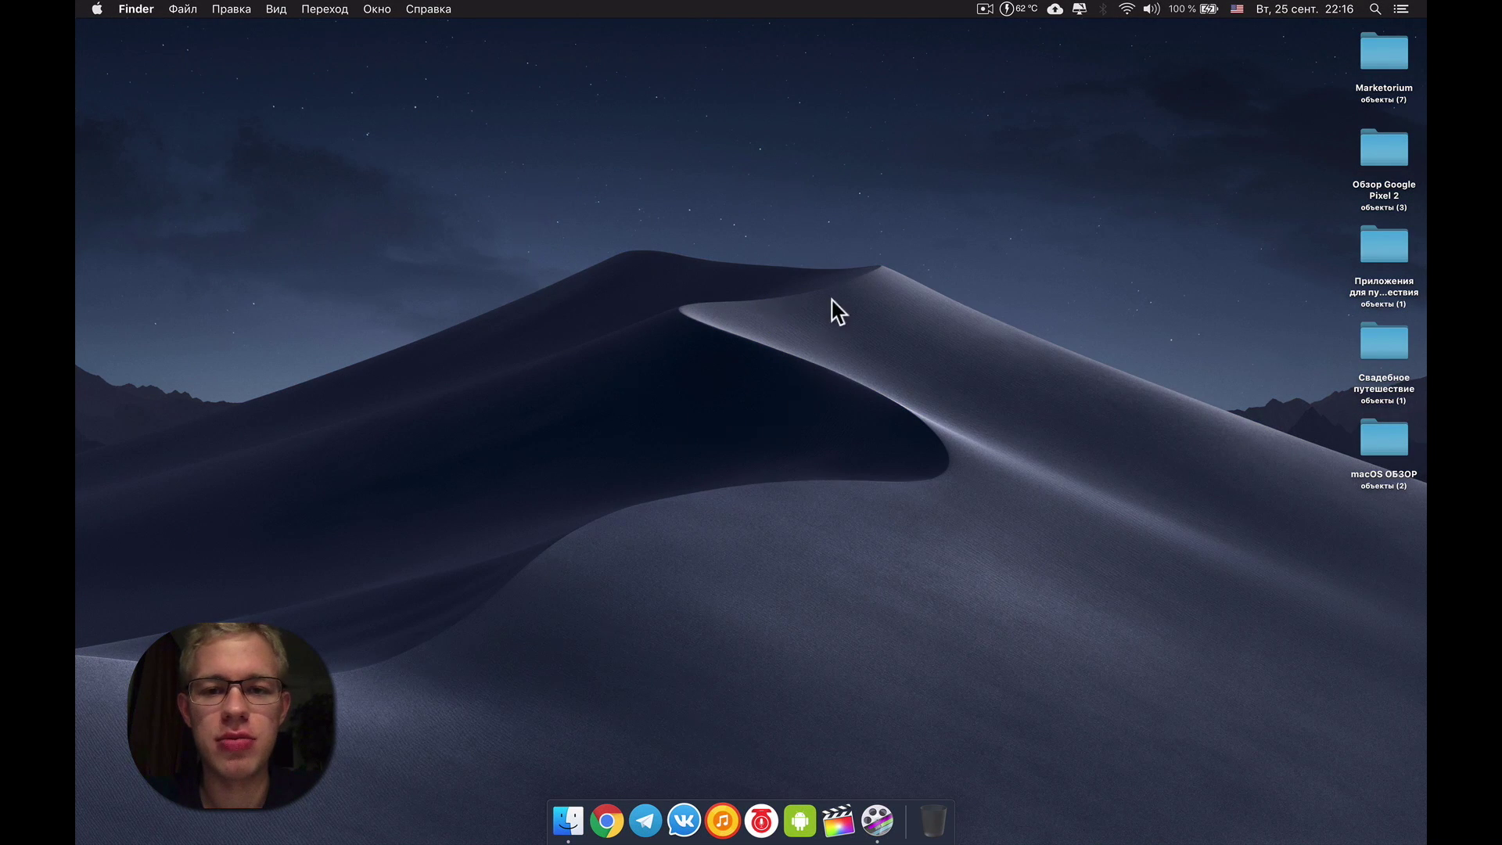
Open a Finder window and visit the Загрузки, Программы and Рабочий стол folders from its sidebar favourites
click(568, 821)
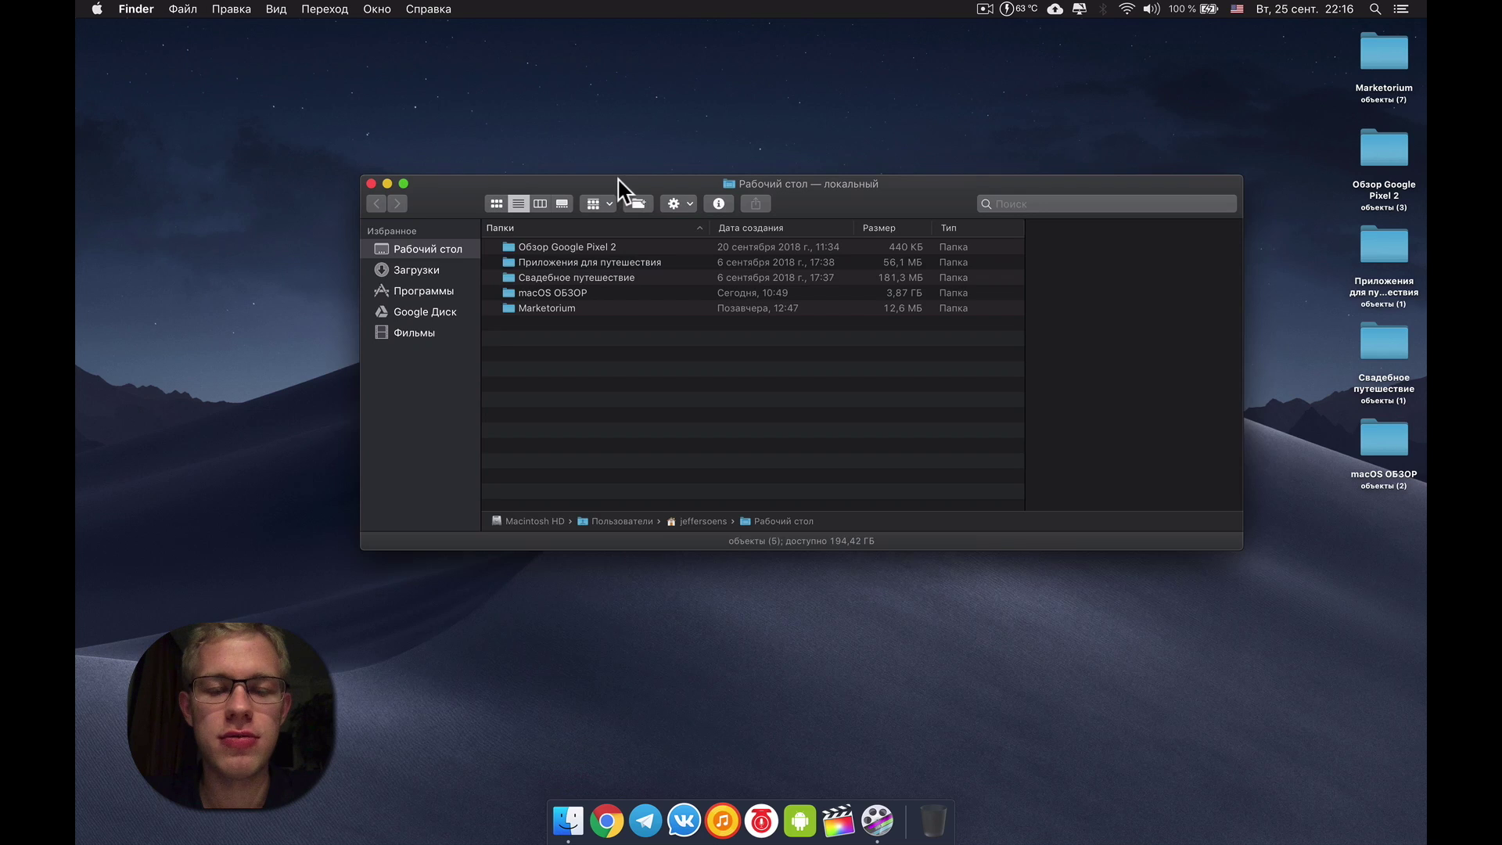
drag(621, 185, 644, 168)
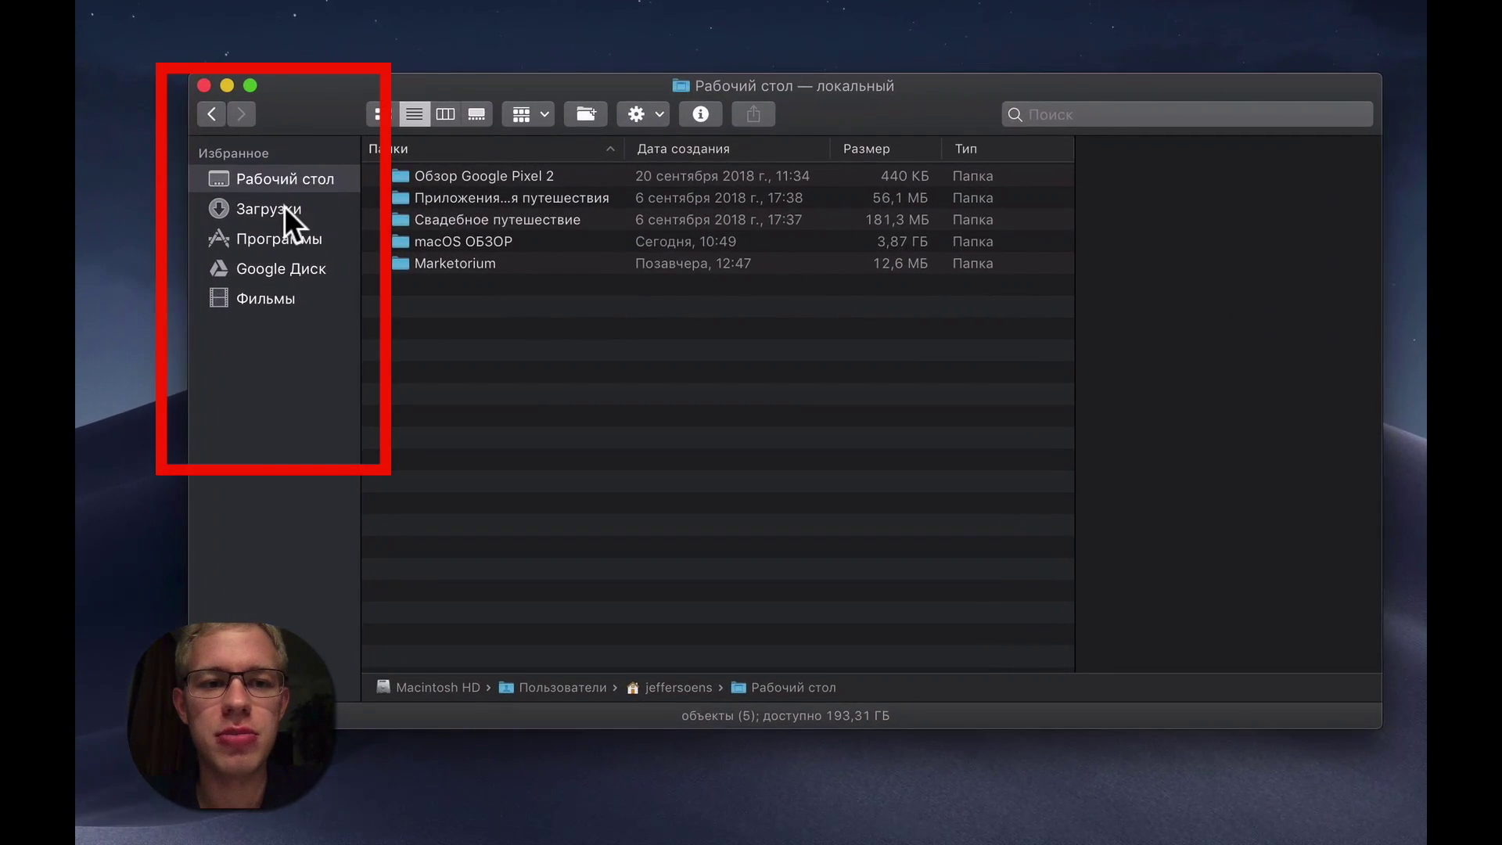
click(284, 205)
click(286, 244)
click(287, 178)
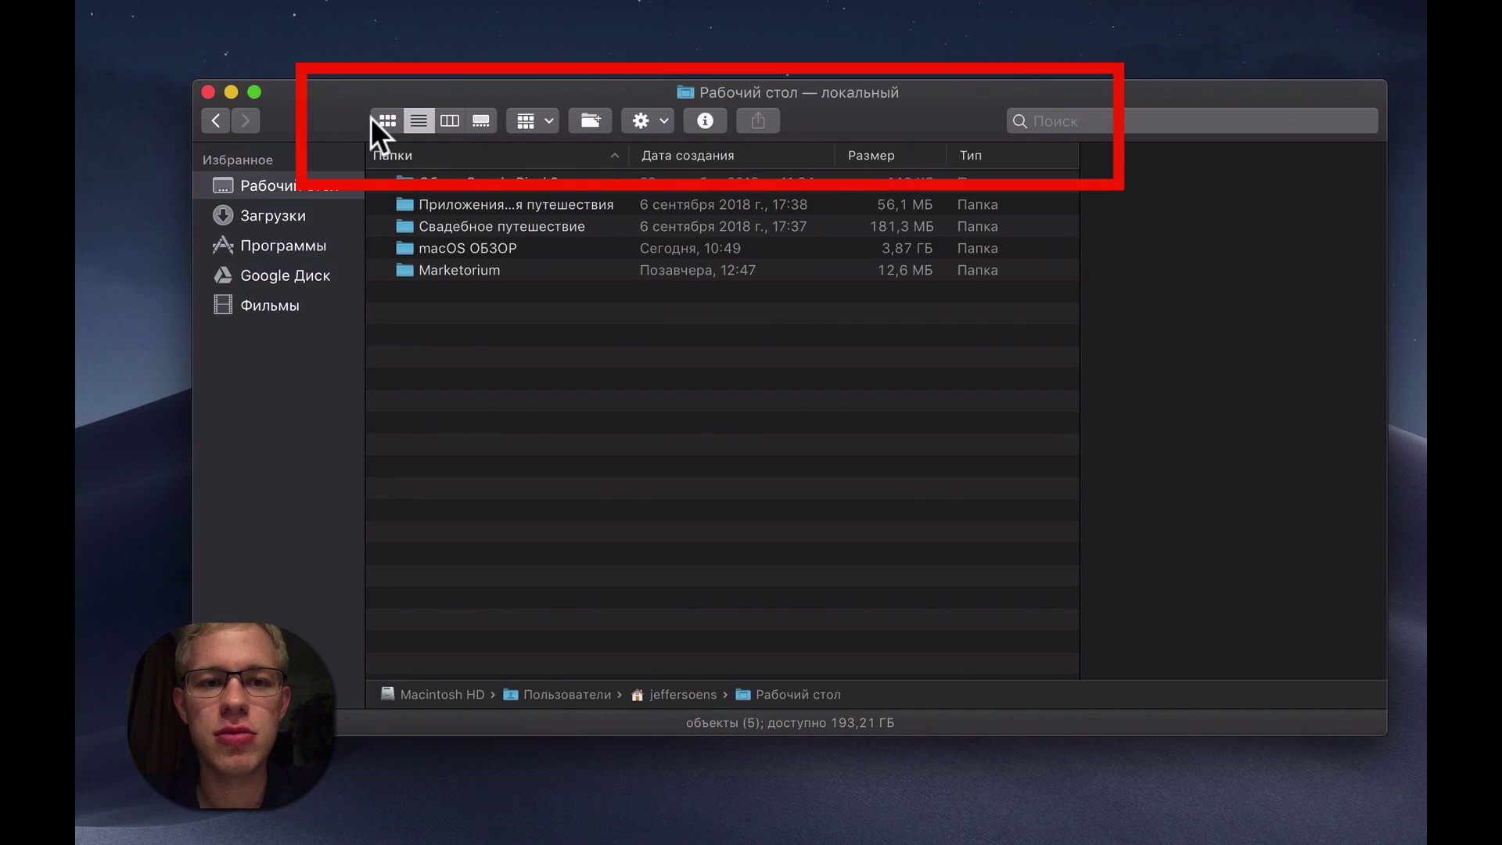
Examine Finder's grouping options, and open and close the properties of the Обзор Google Pixel 2 folder
click(526, 120)
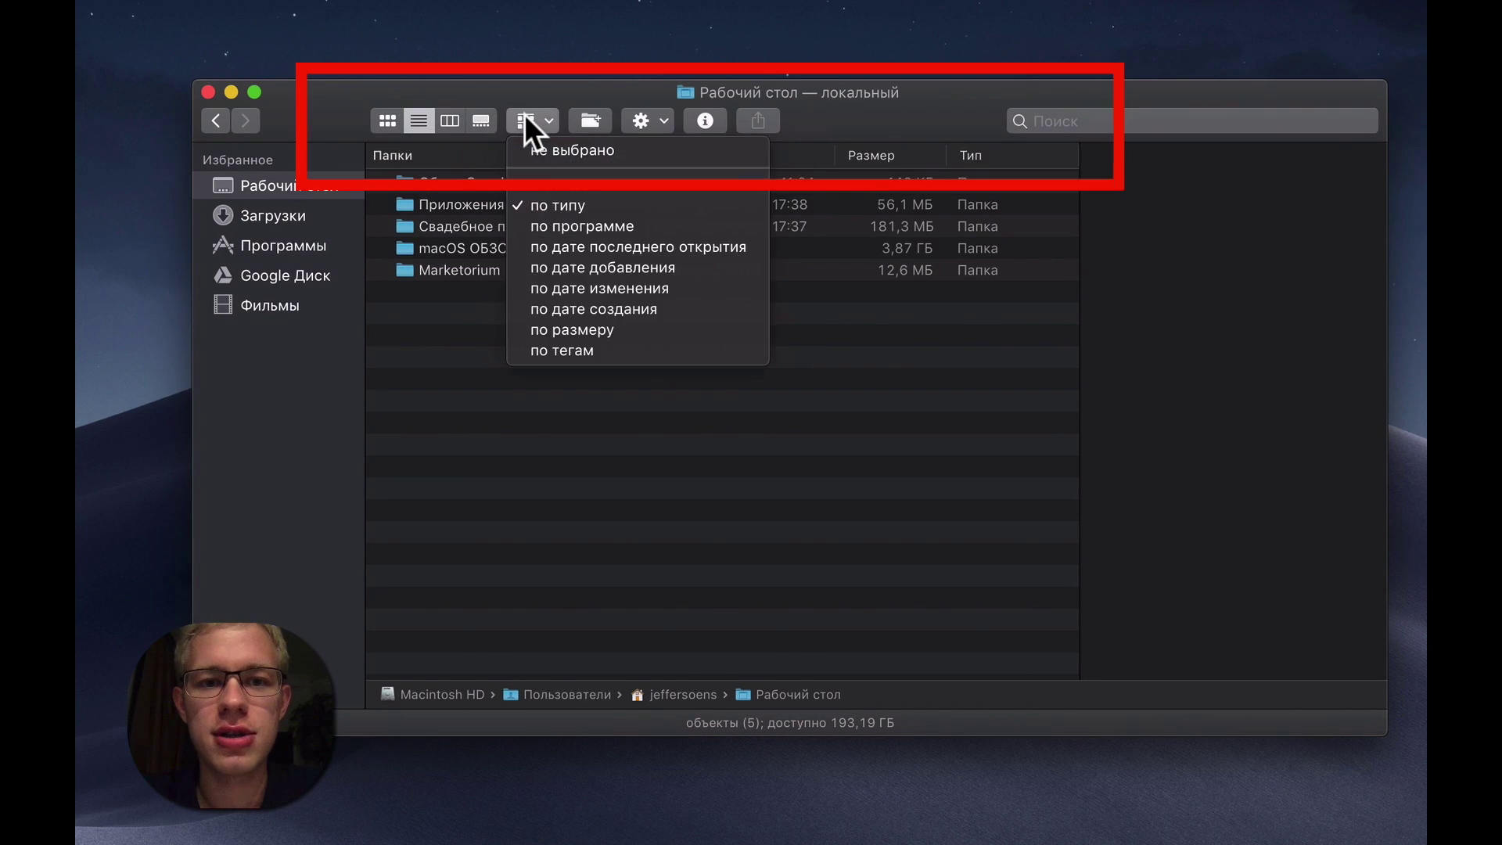
click(580, 93)
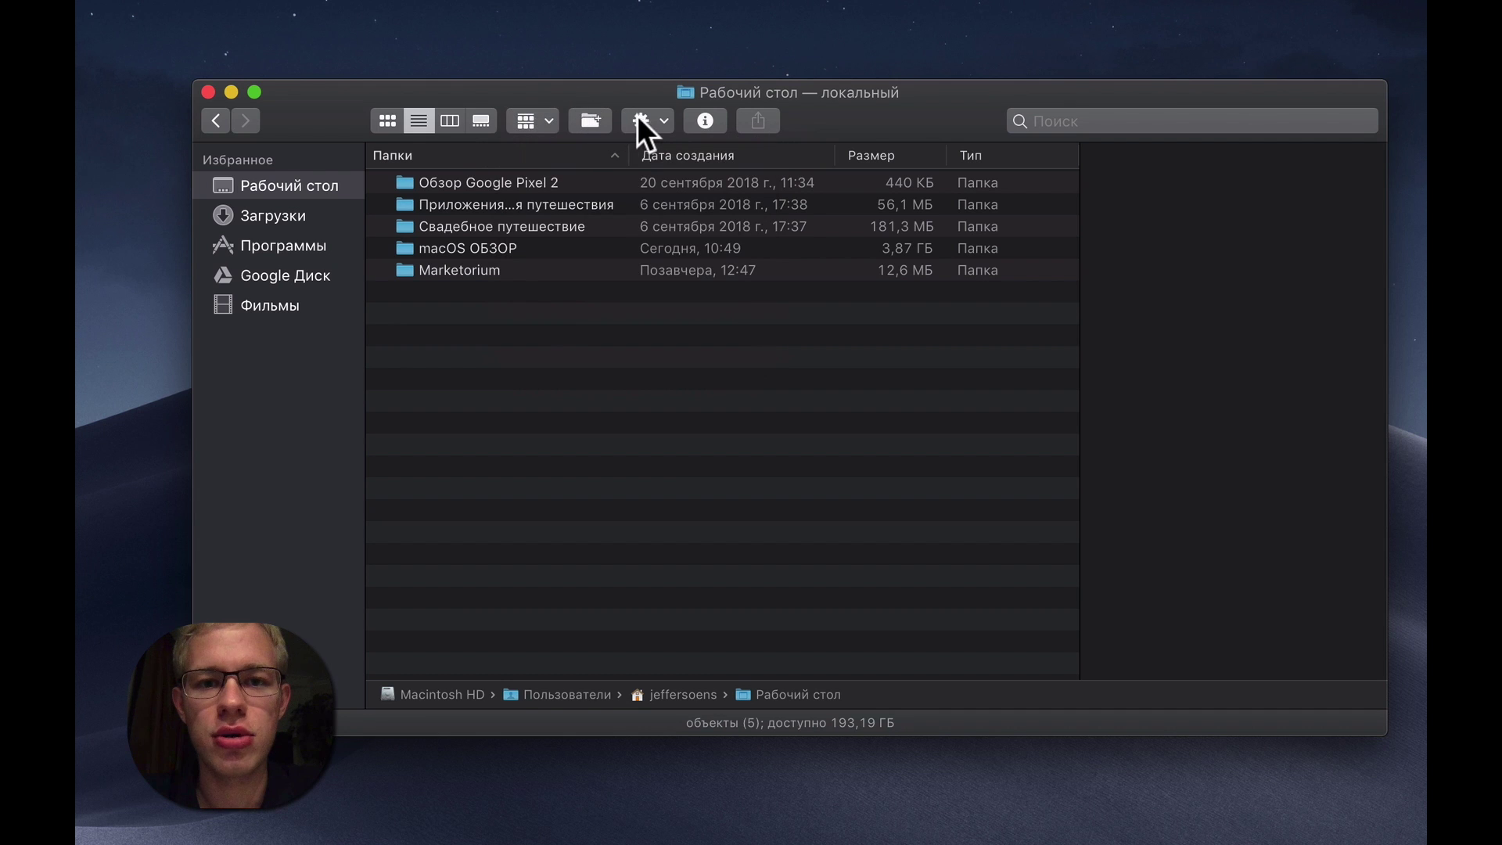
click(586, 185)
click(704, 121)
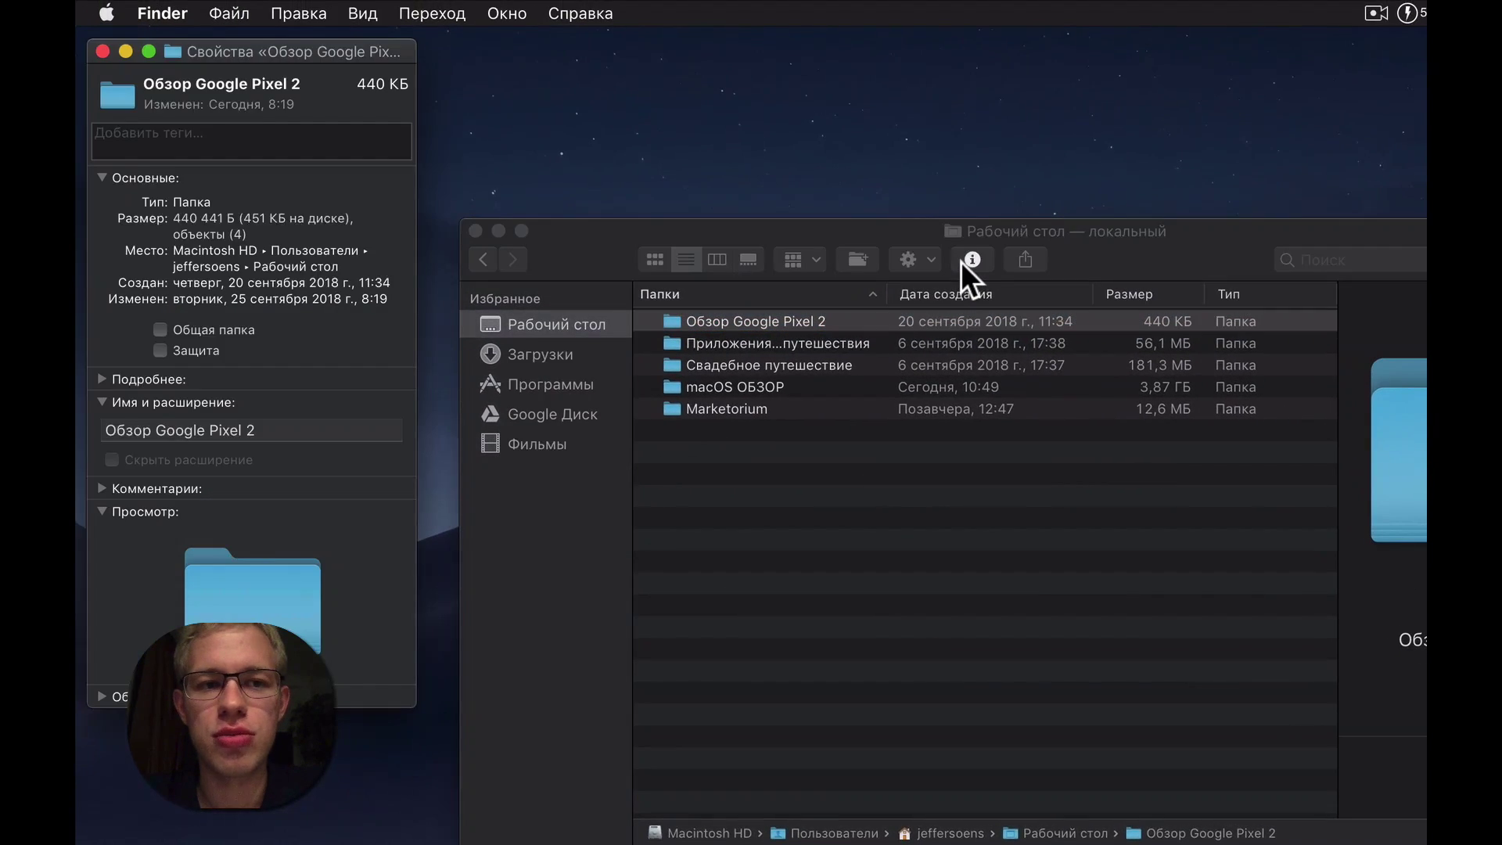
click(102, 51)
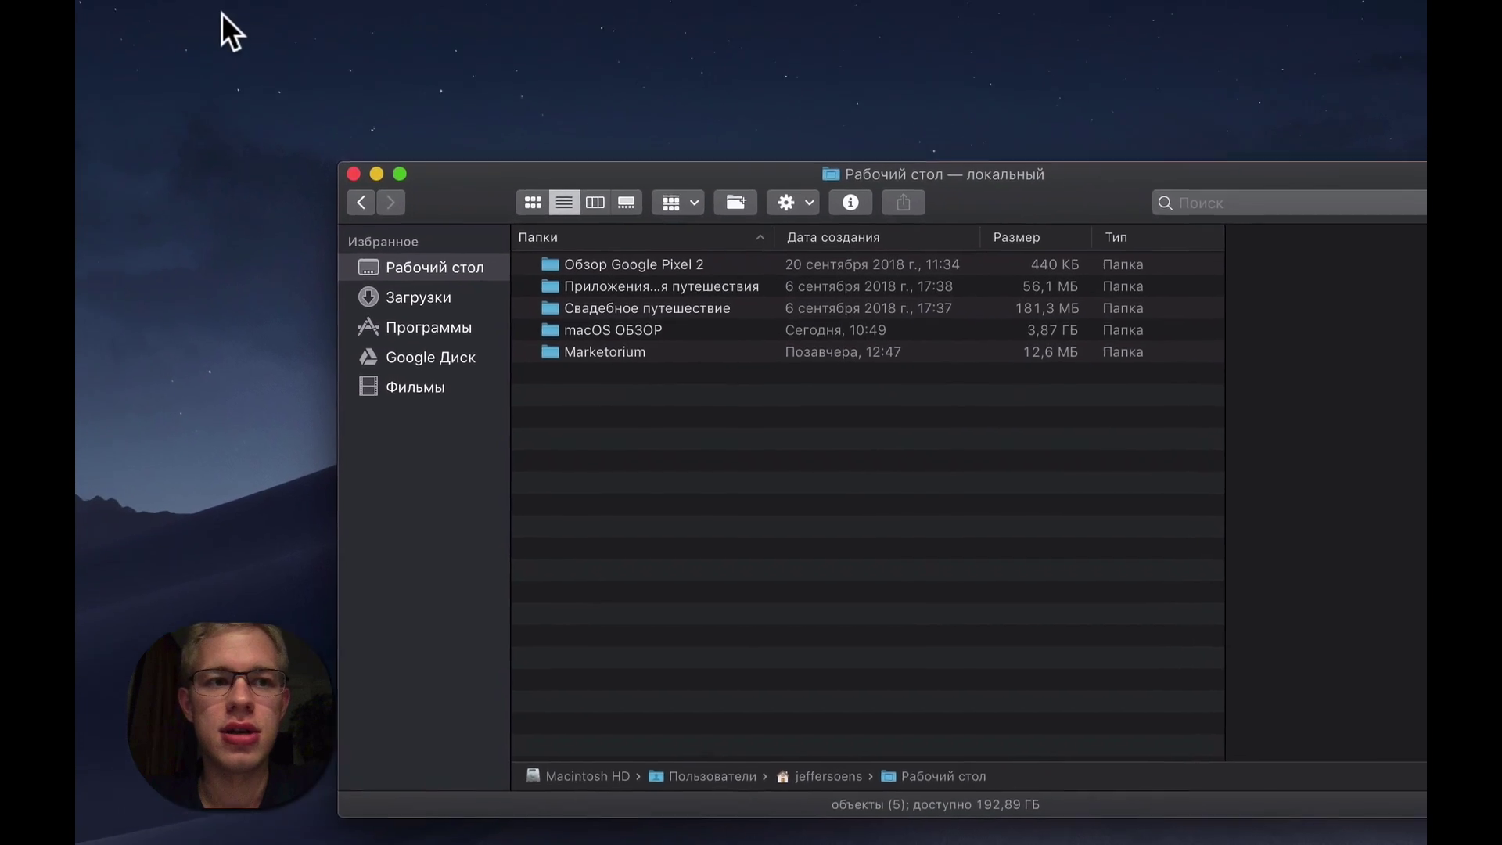
Open the Finder preferences and turn the display of hard disks (Жесткие диски) on the desktop on and off again
click(167, 10)
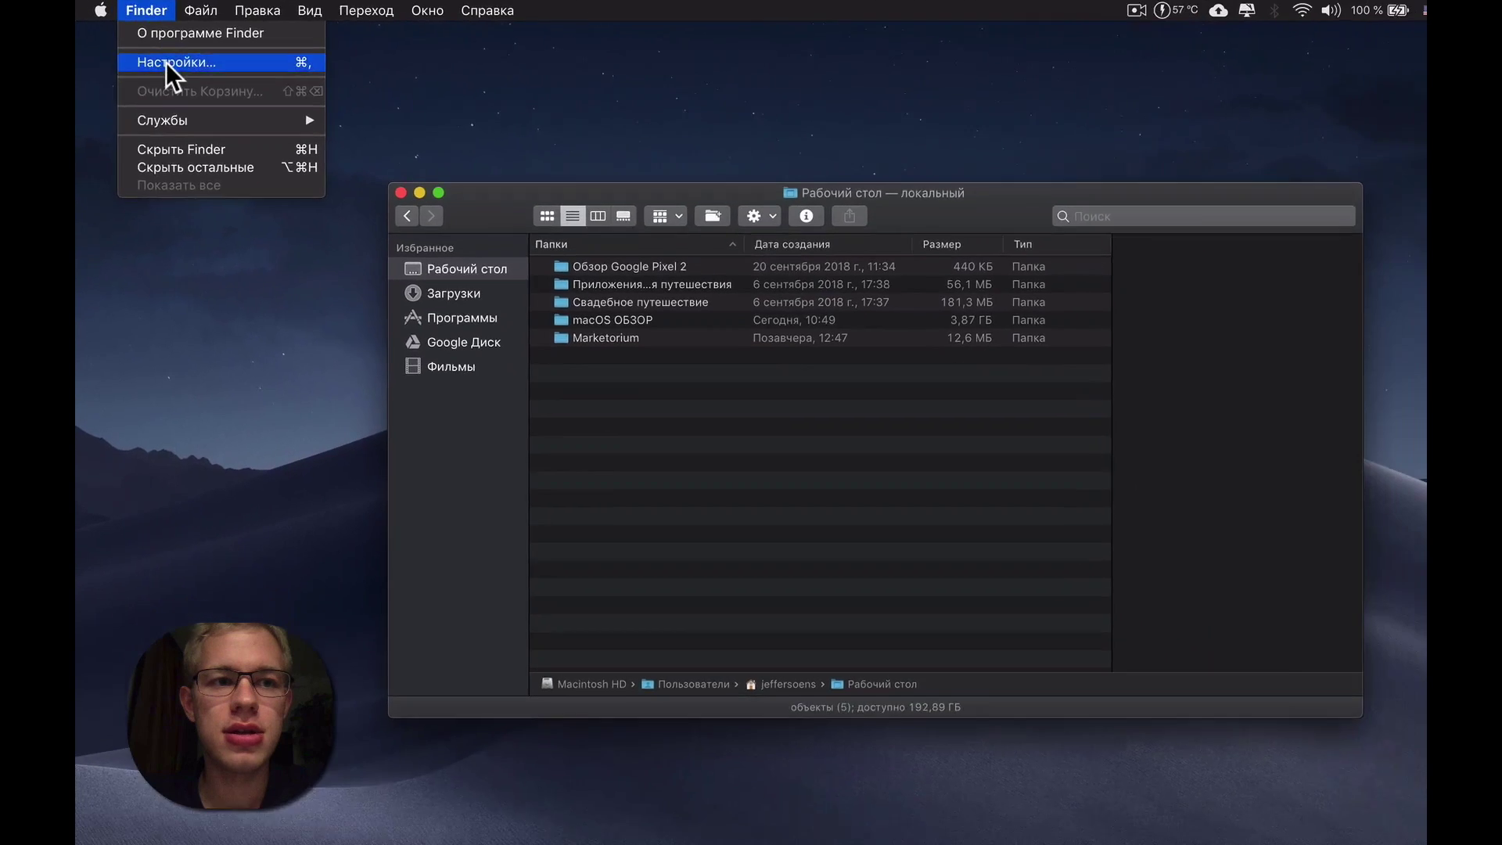
click(186, 78)
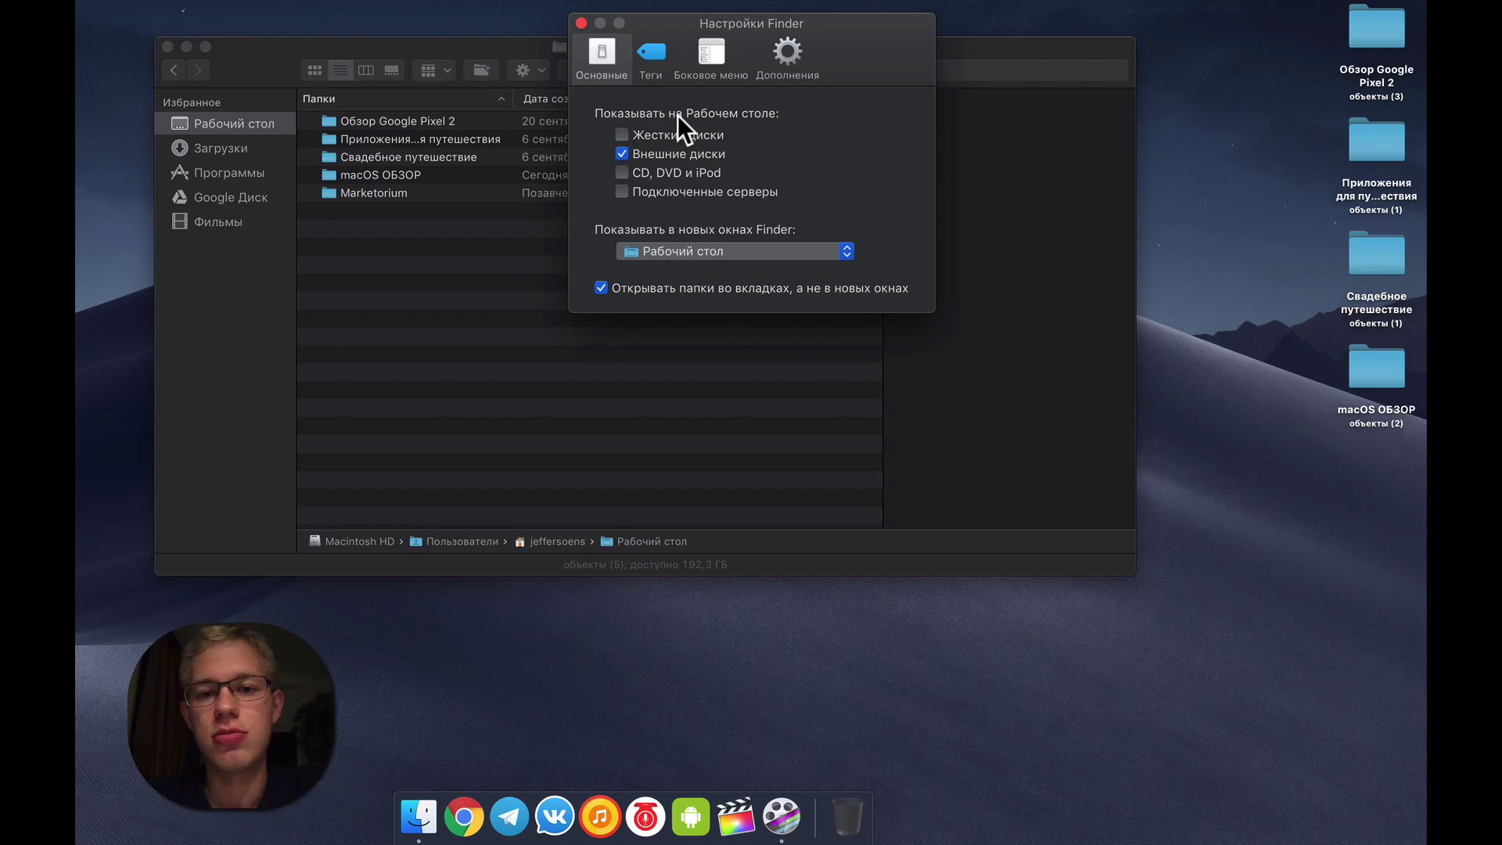
click(621, 134)
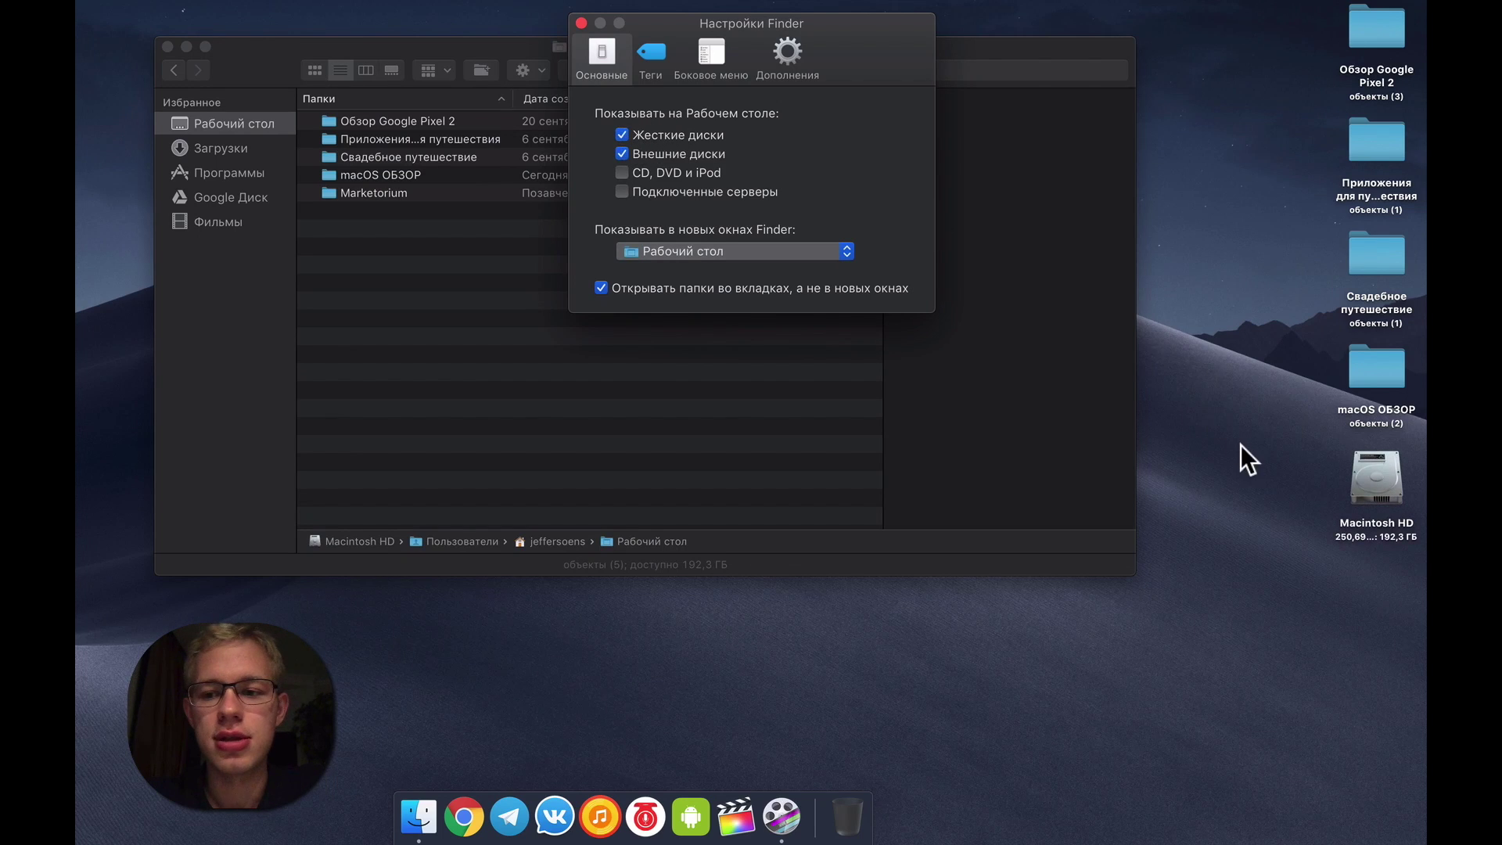
click(621, 134)
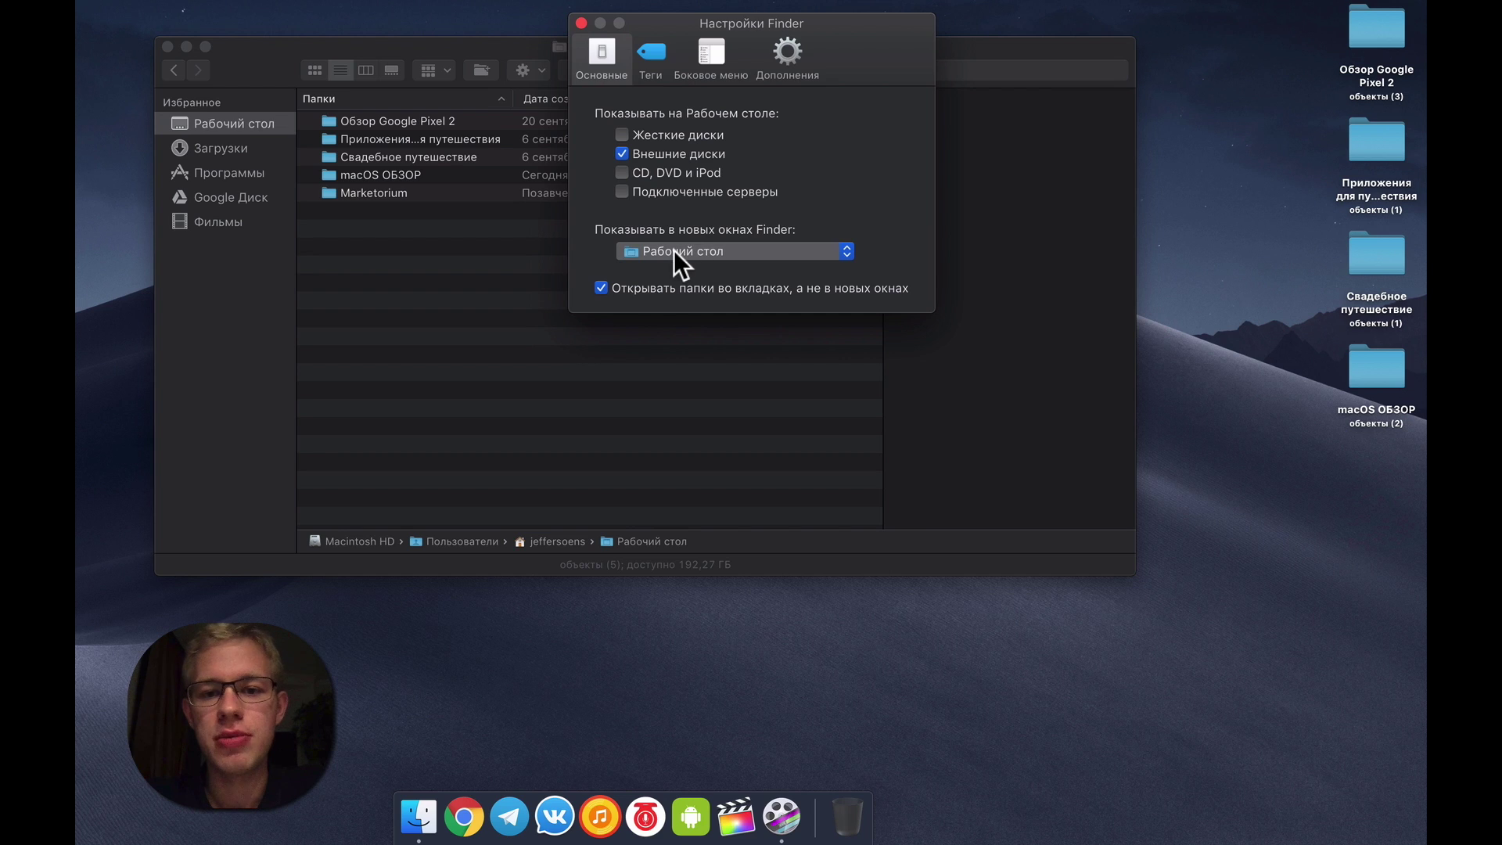
Open a new Finder window to check which folder it starts in, and close it
right_click(418, 816)
click(448, 627)
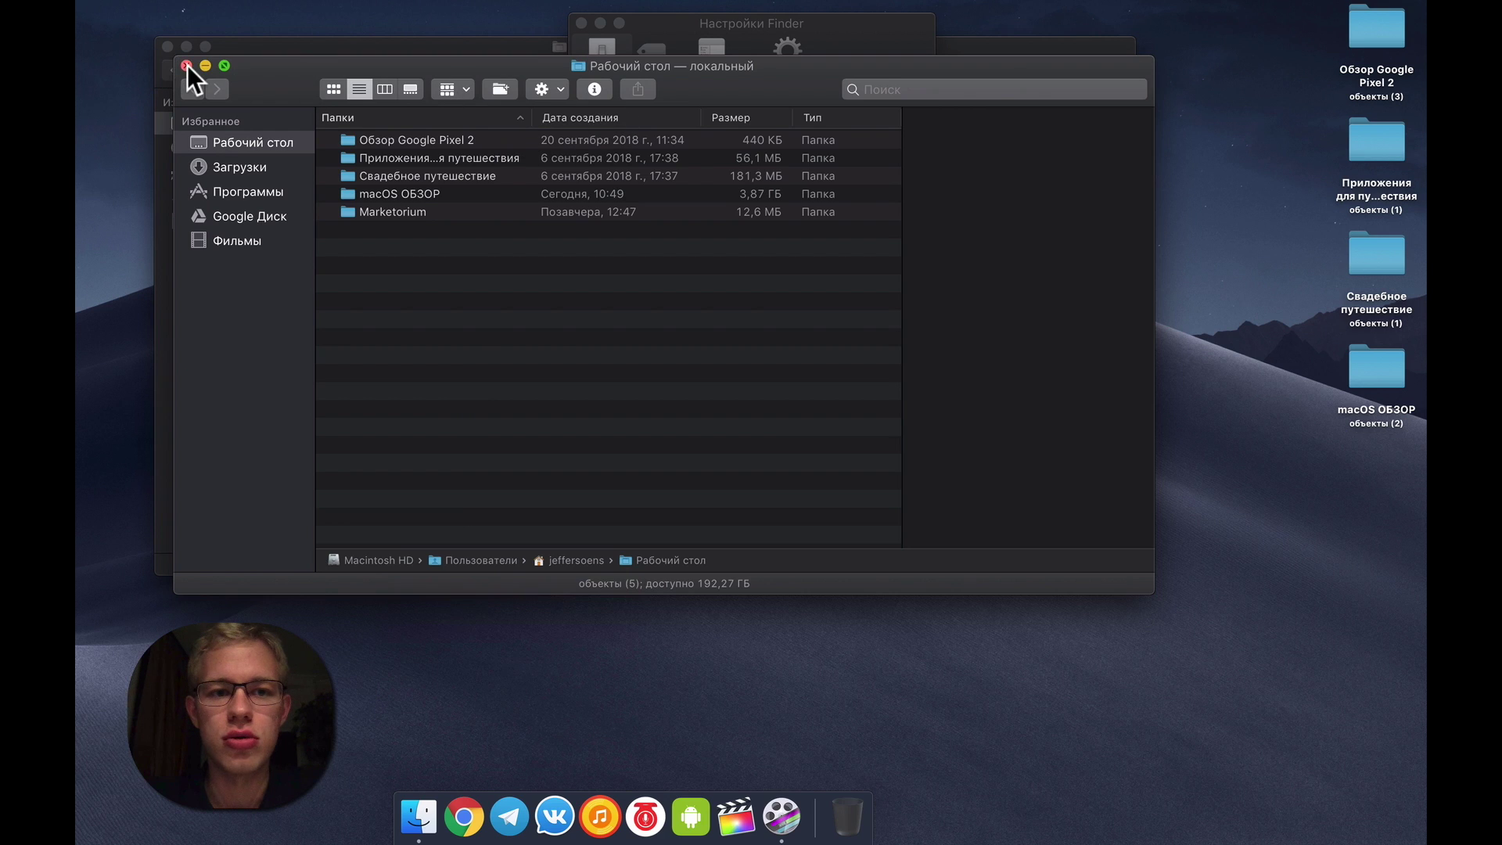
click(186, 65)
Set new Finder windows to show Документы, and test the setting by opening and closing a new window
click(729, 253)
click(720, 271)
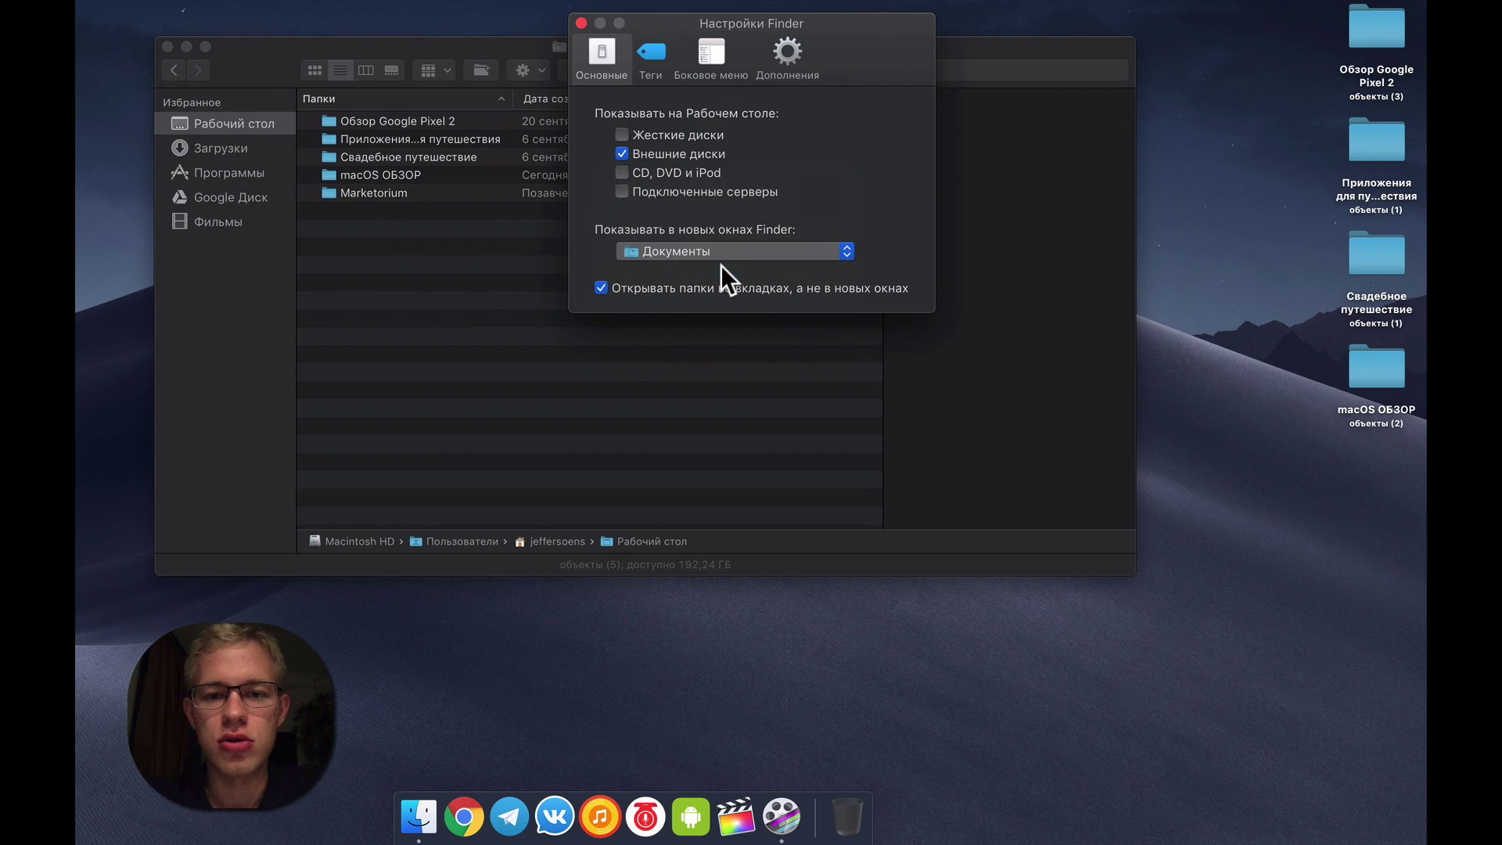
right_click(420, 787)
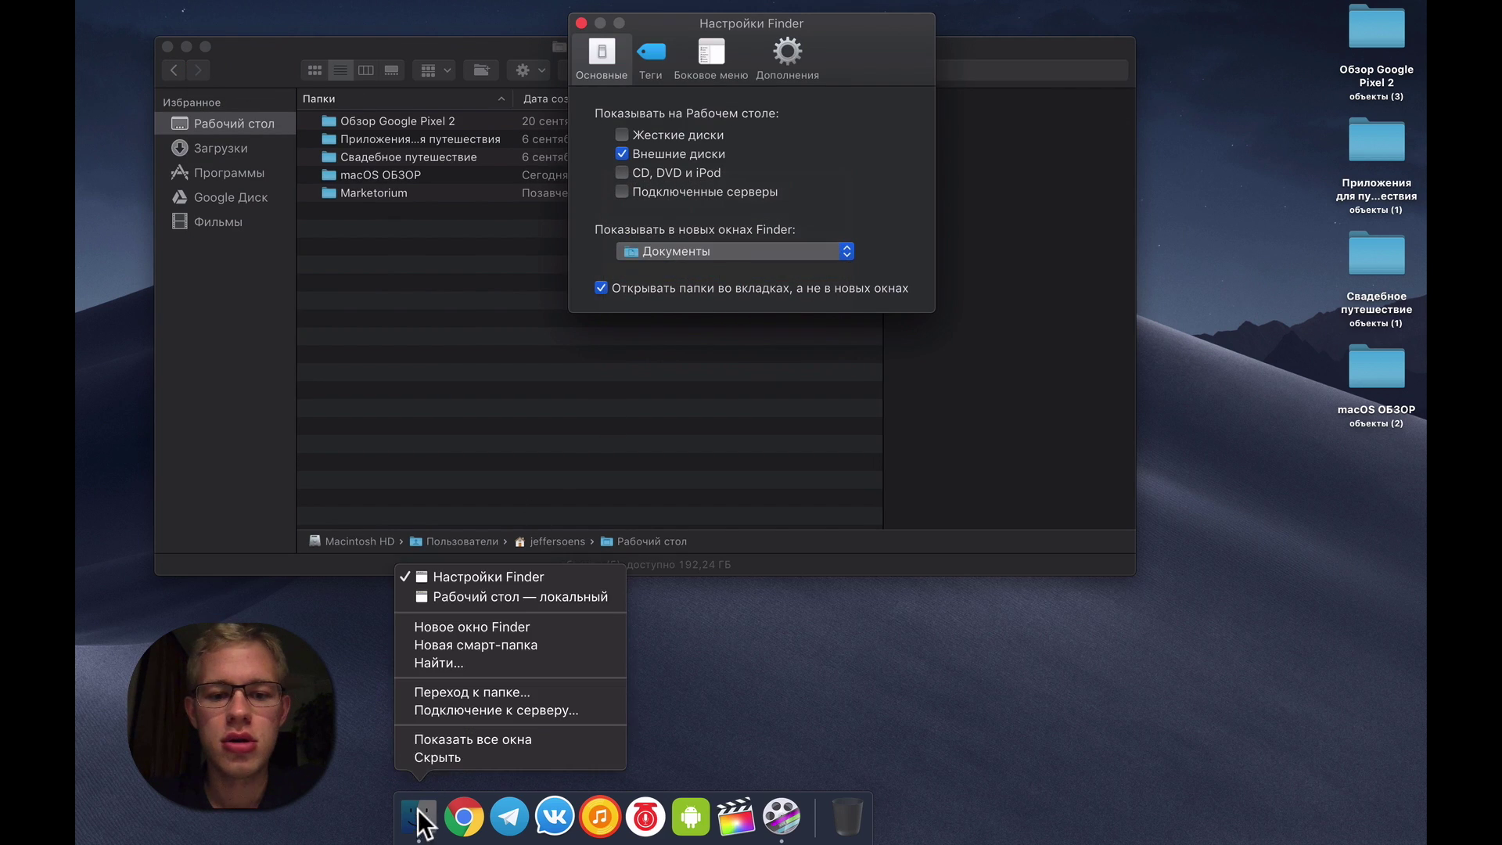
click(464, 622)
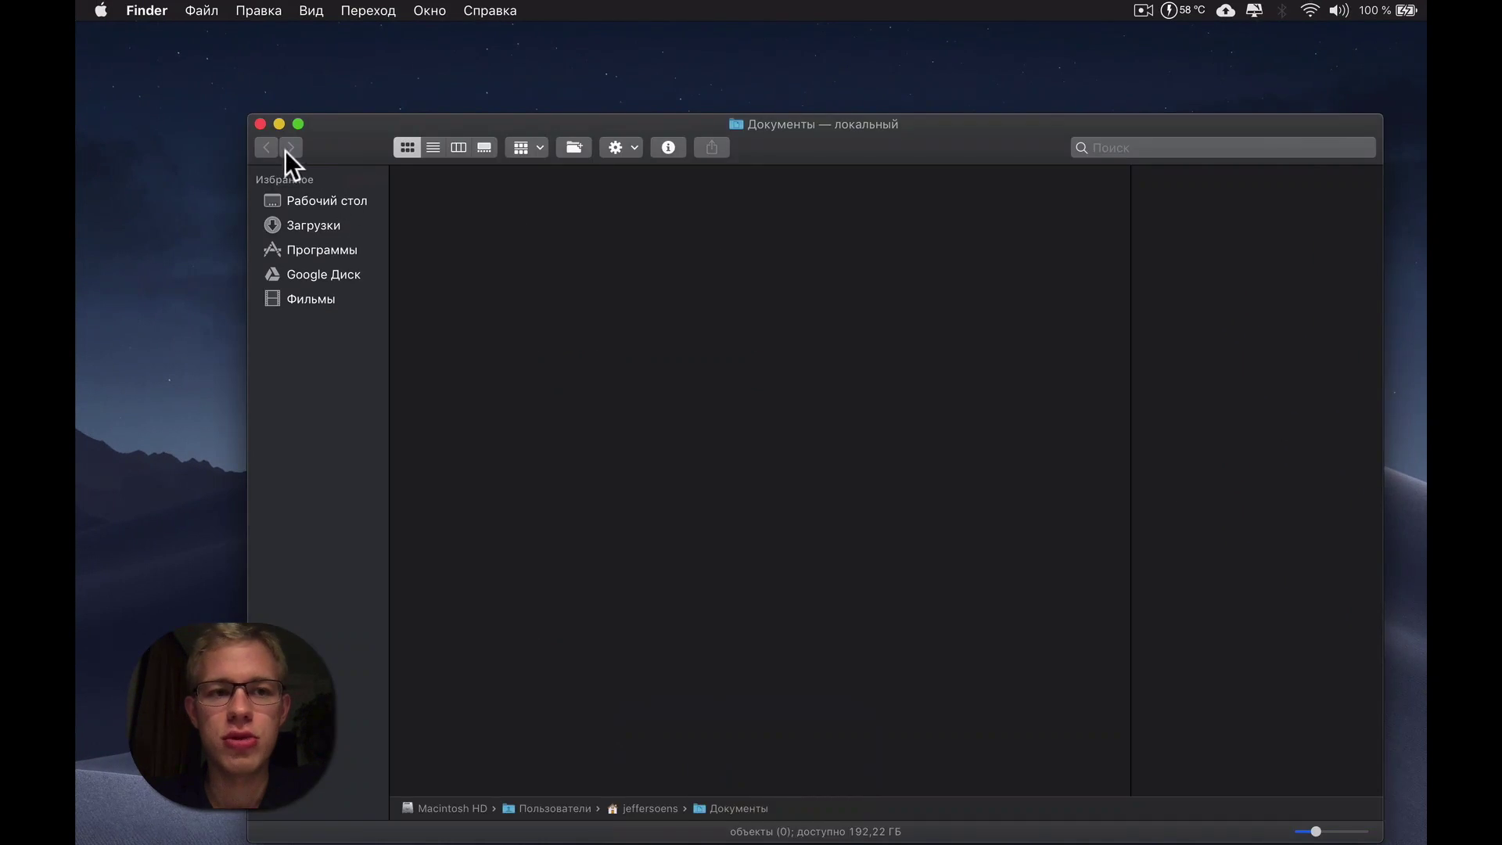
click(260, 123)
Set new Finder windows to show Рабочий стол, and reposition the preferences window
click(945, 398)
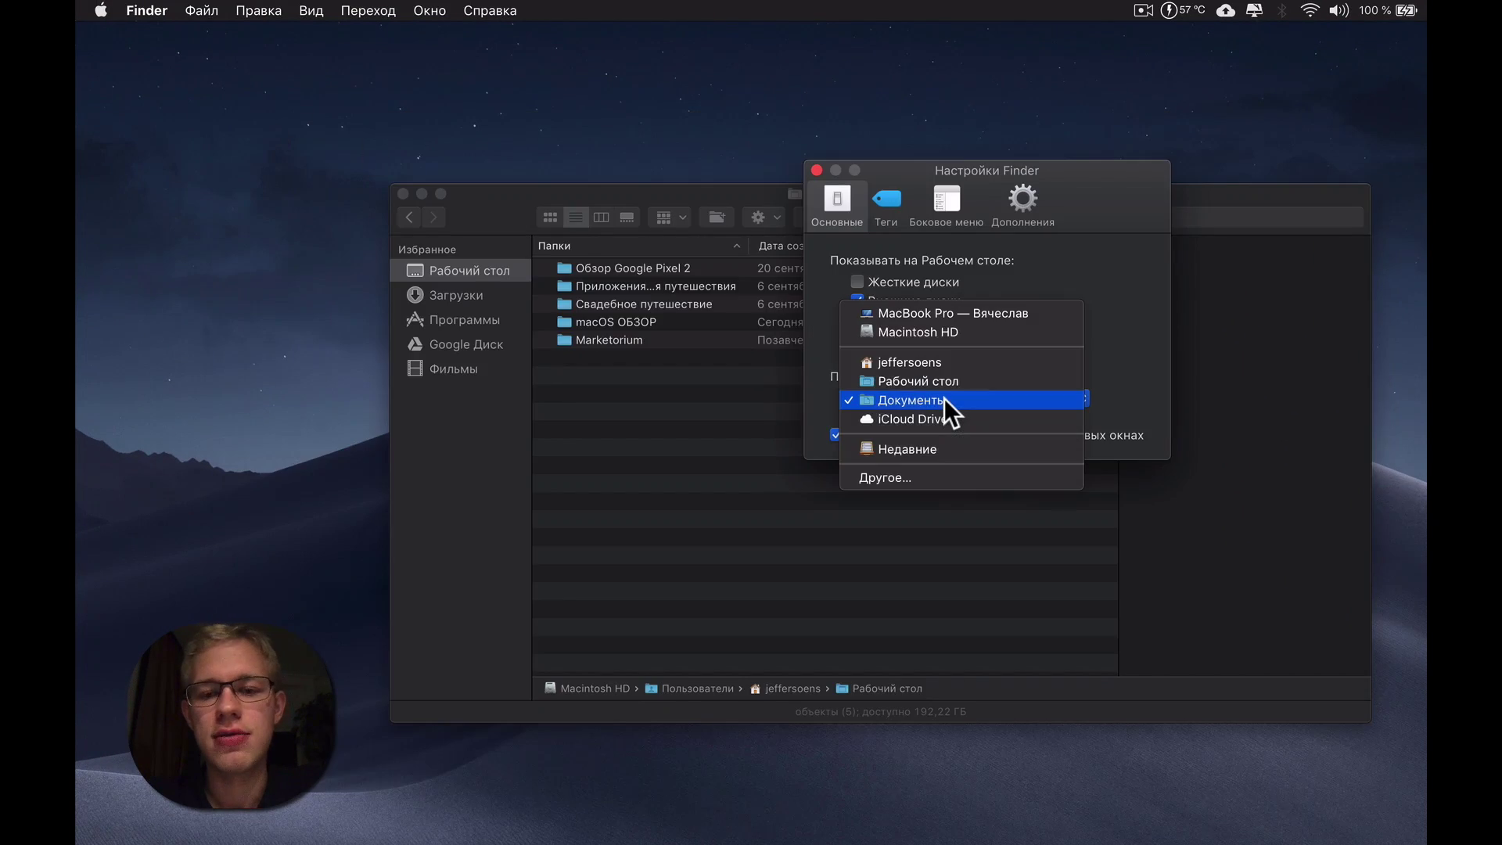
click(948, 383)
drag(775, 61, 753, 27)
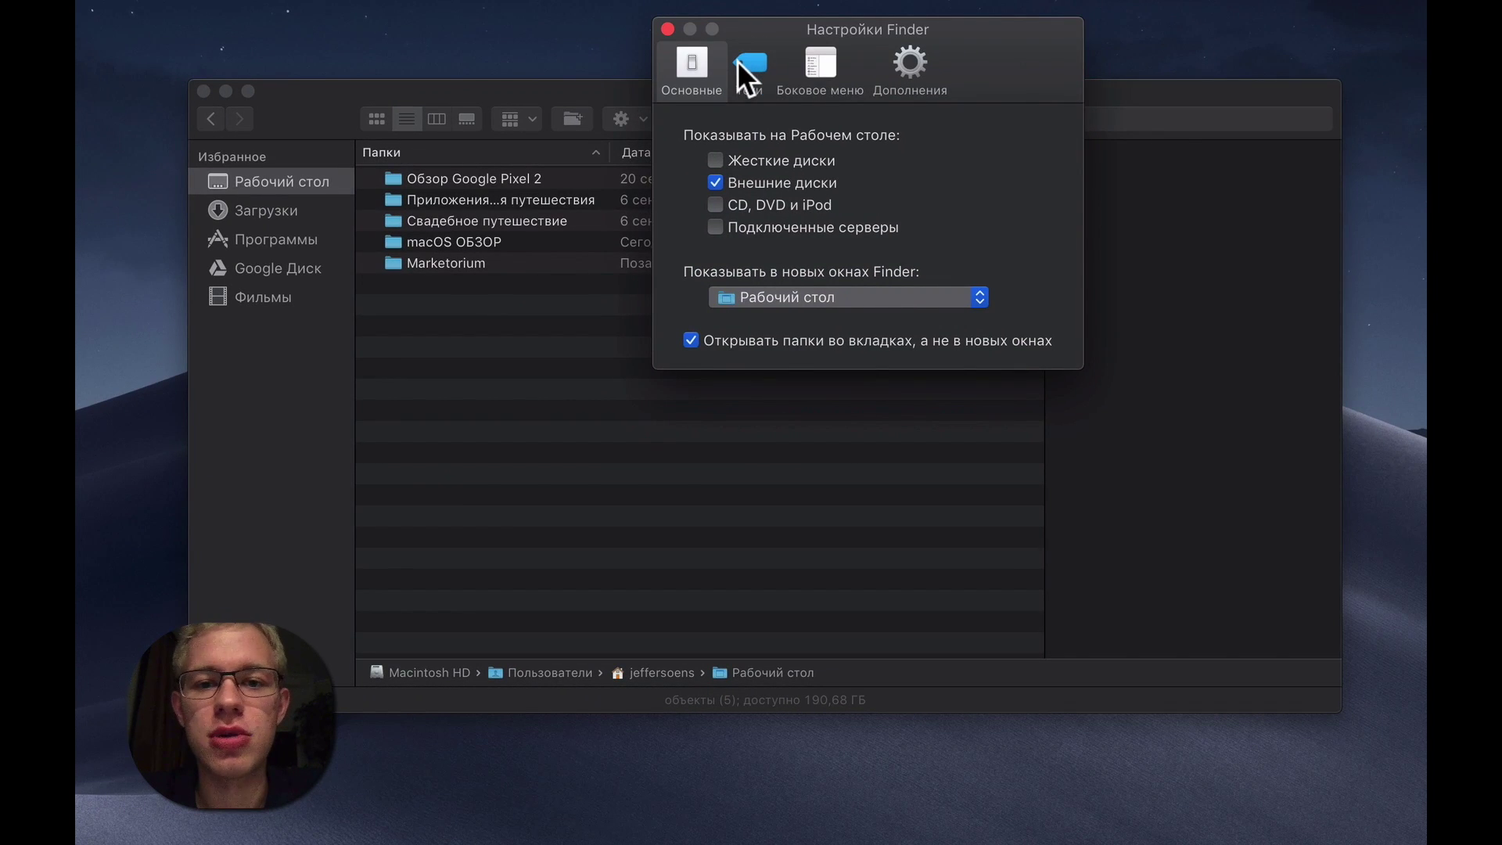
Open the tag settings in the Finder preferences and toggle the sidebar display of the Желтый tag
click(748, 63)
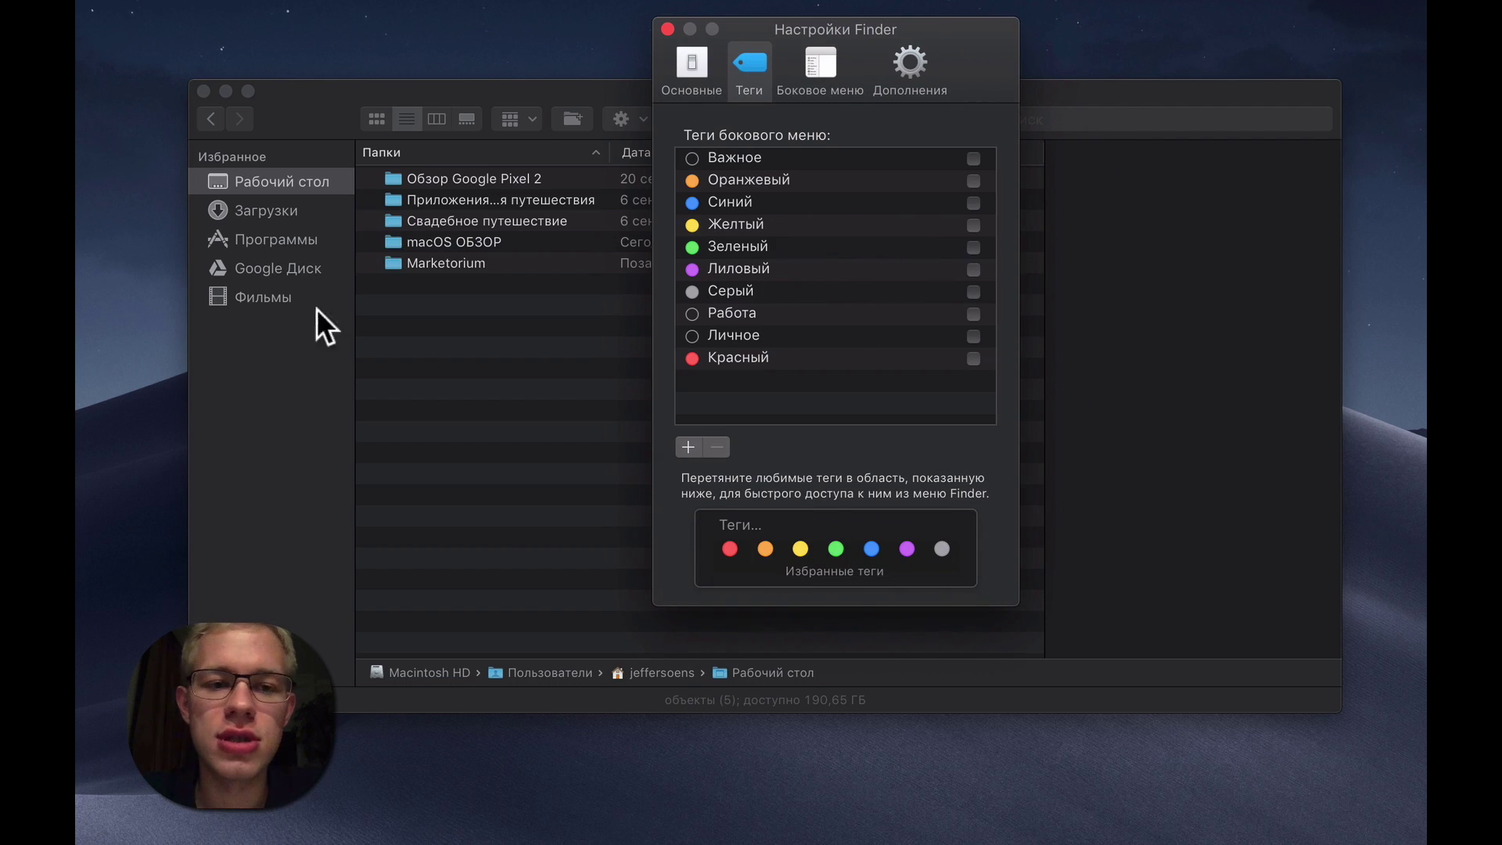
click(977, 225)
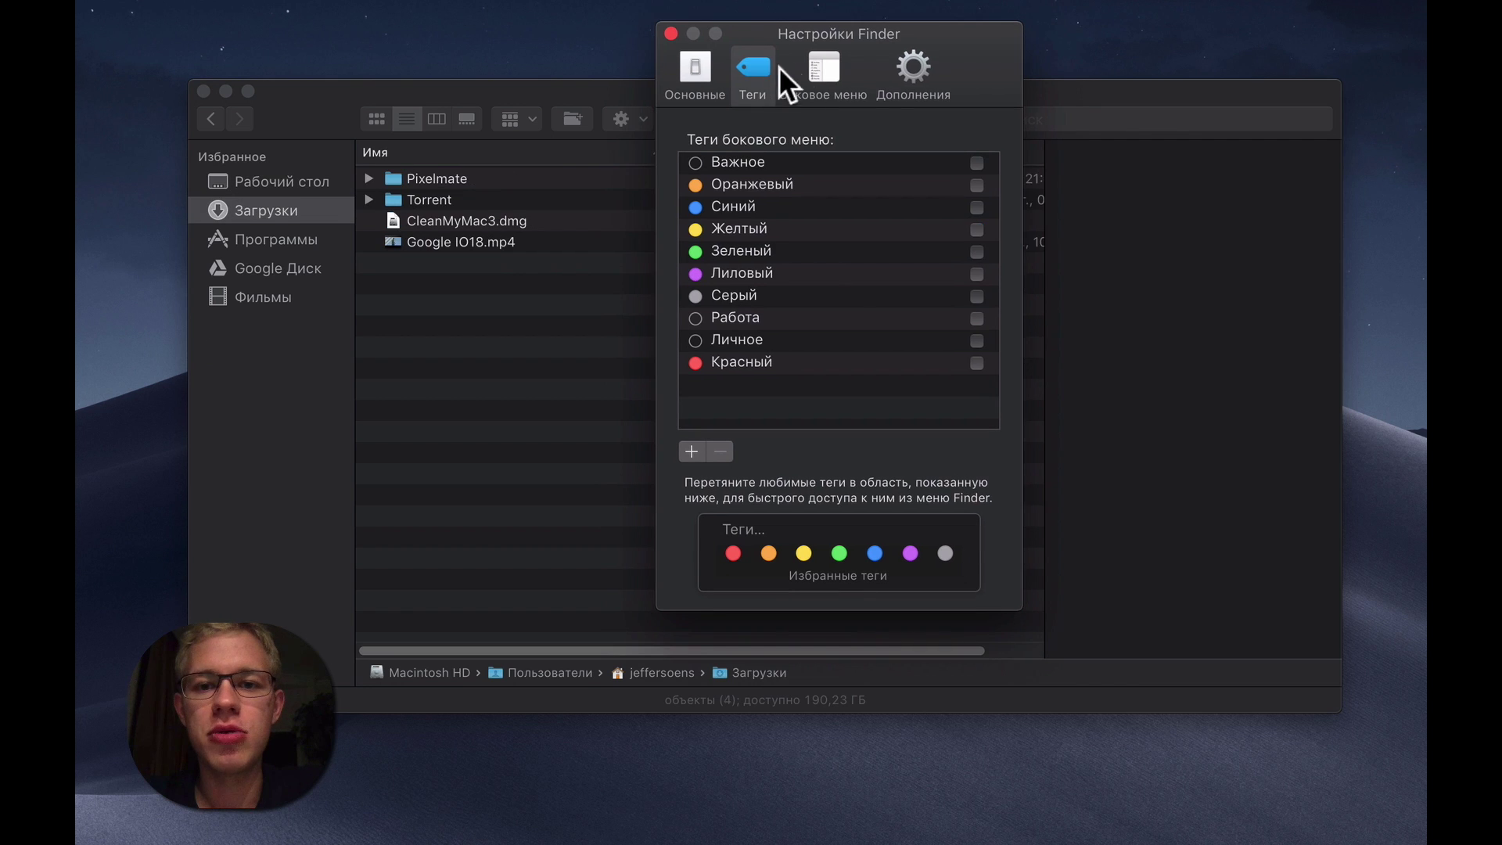
Toggle Документы and Изображения among the Finder sidebar items, and close the preferences
click(821, 65)
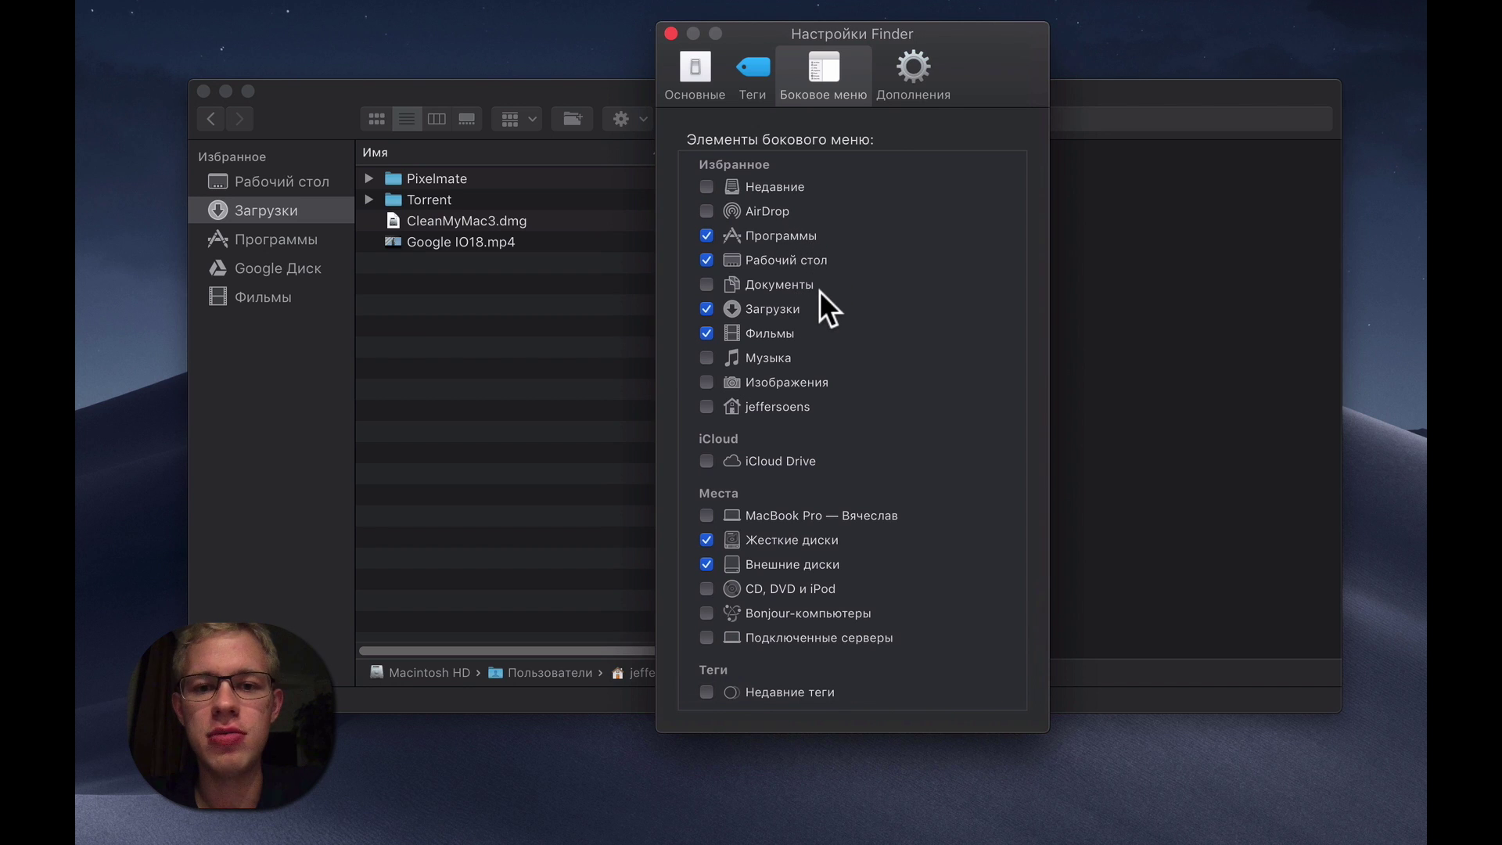
click(705, 284)
click(707, 382)
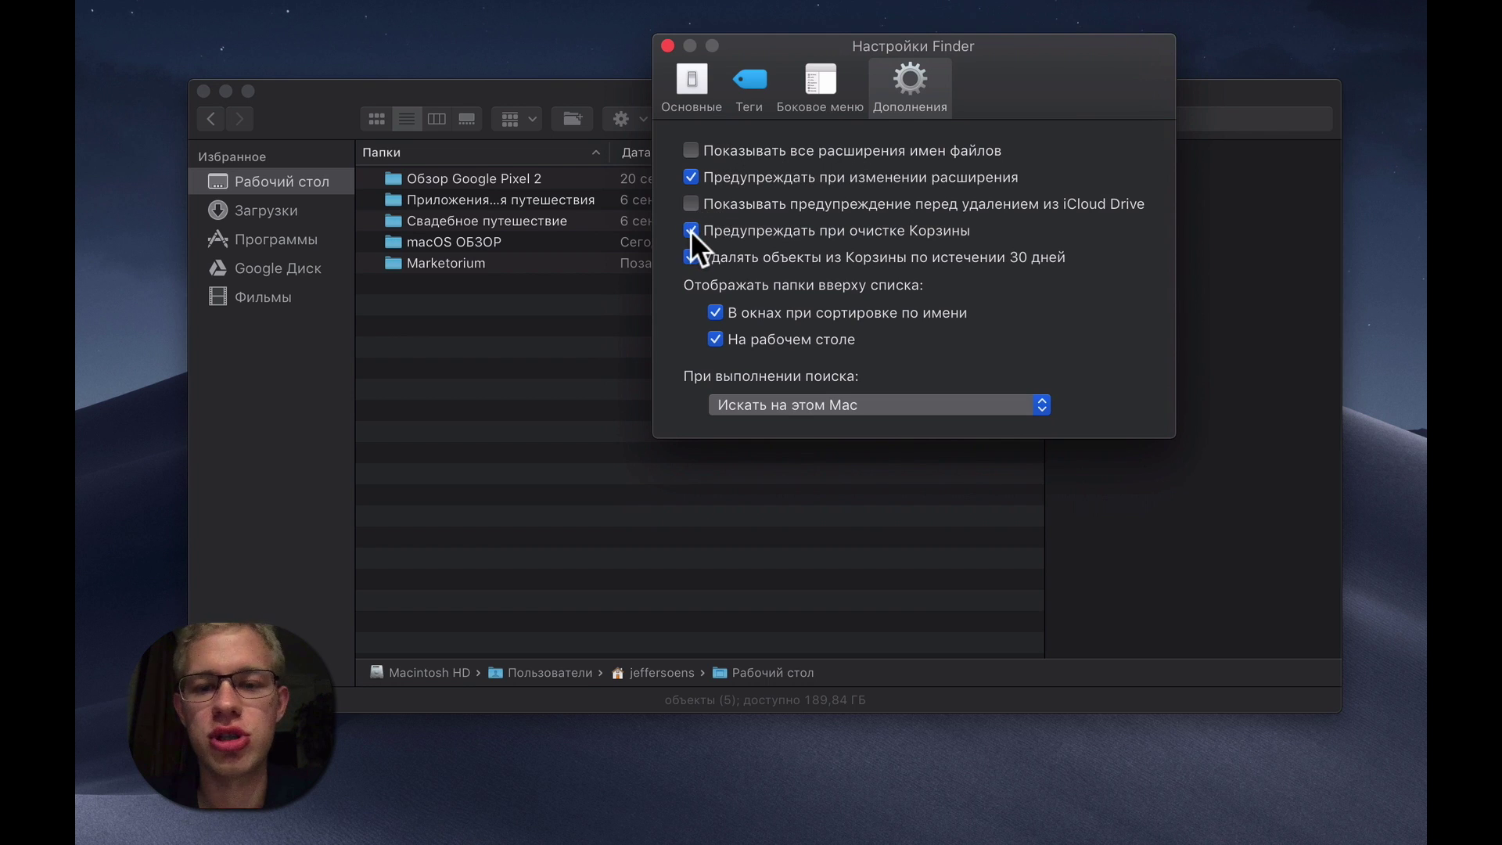
key(super+w)
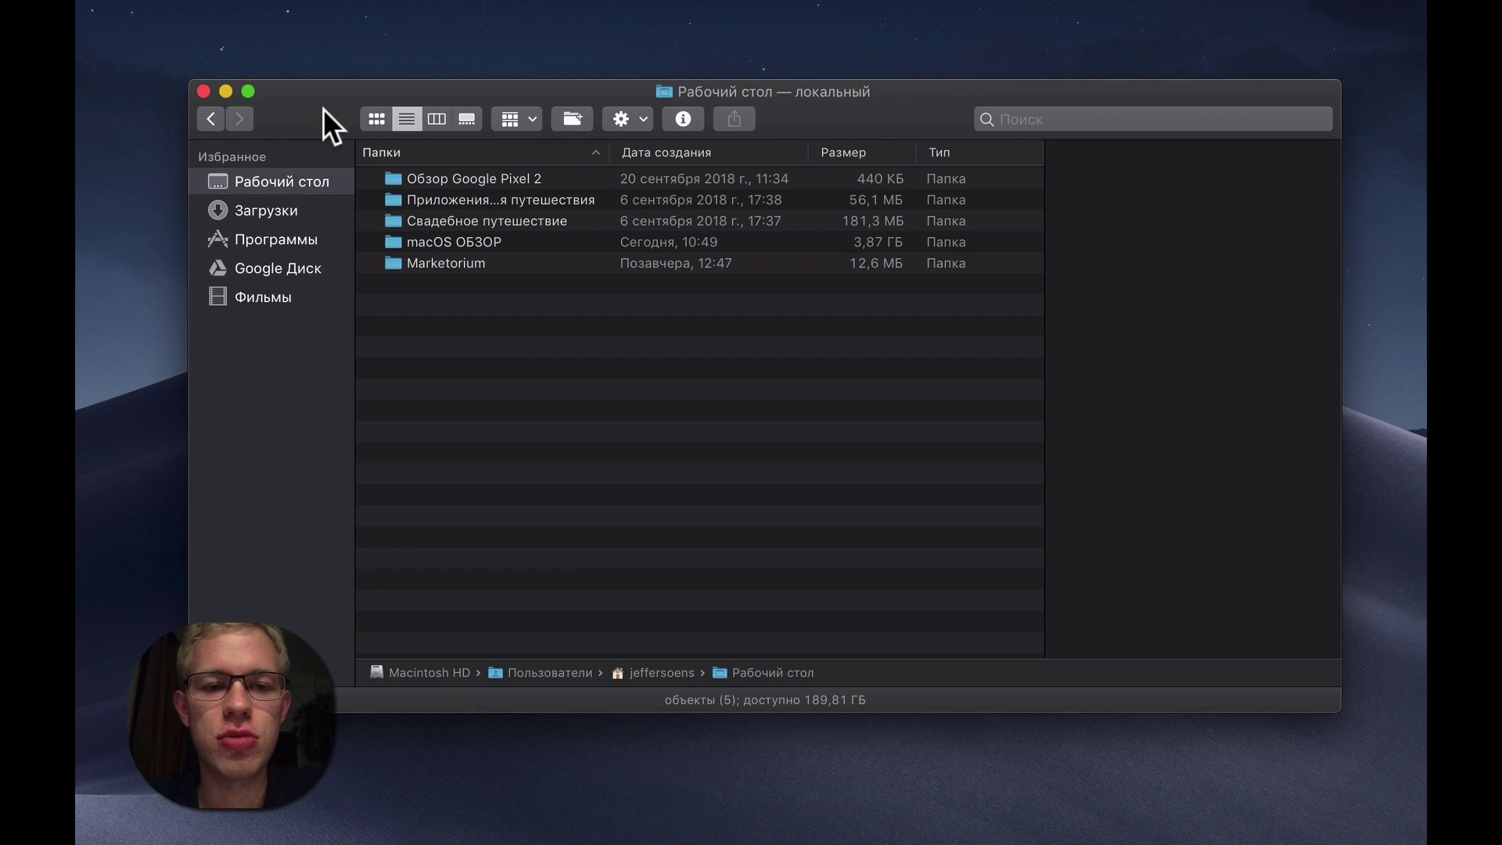
Try the Finder toolbar display modes Значок и текст and Только текст, and return the toolbar to Только значок
right_click(323, 108)
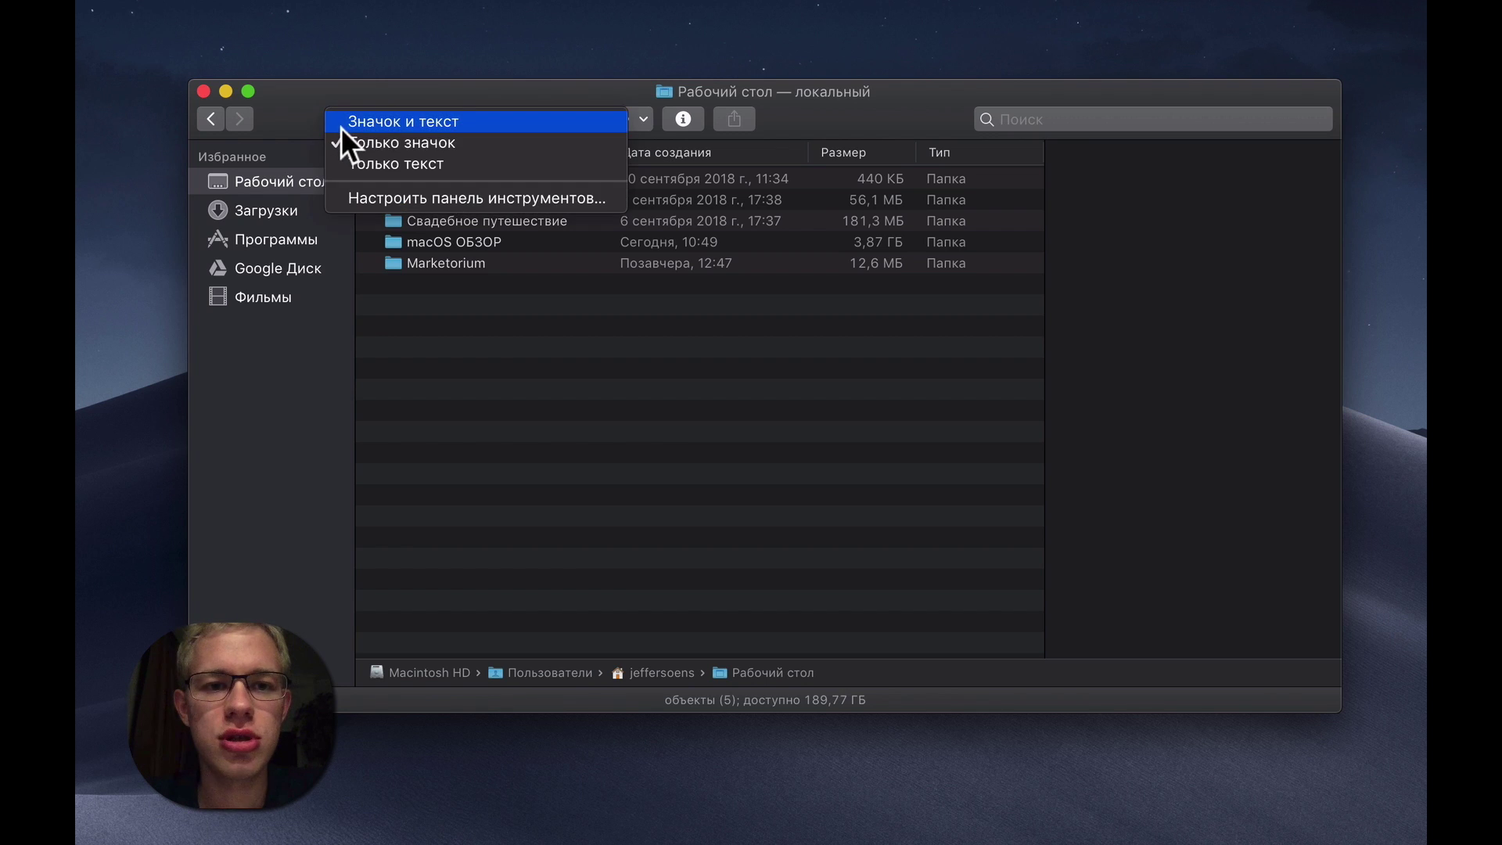
click(360, 119)
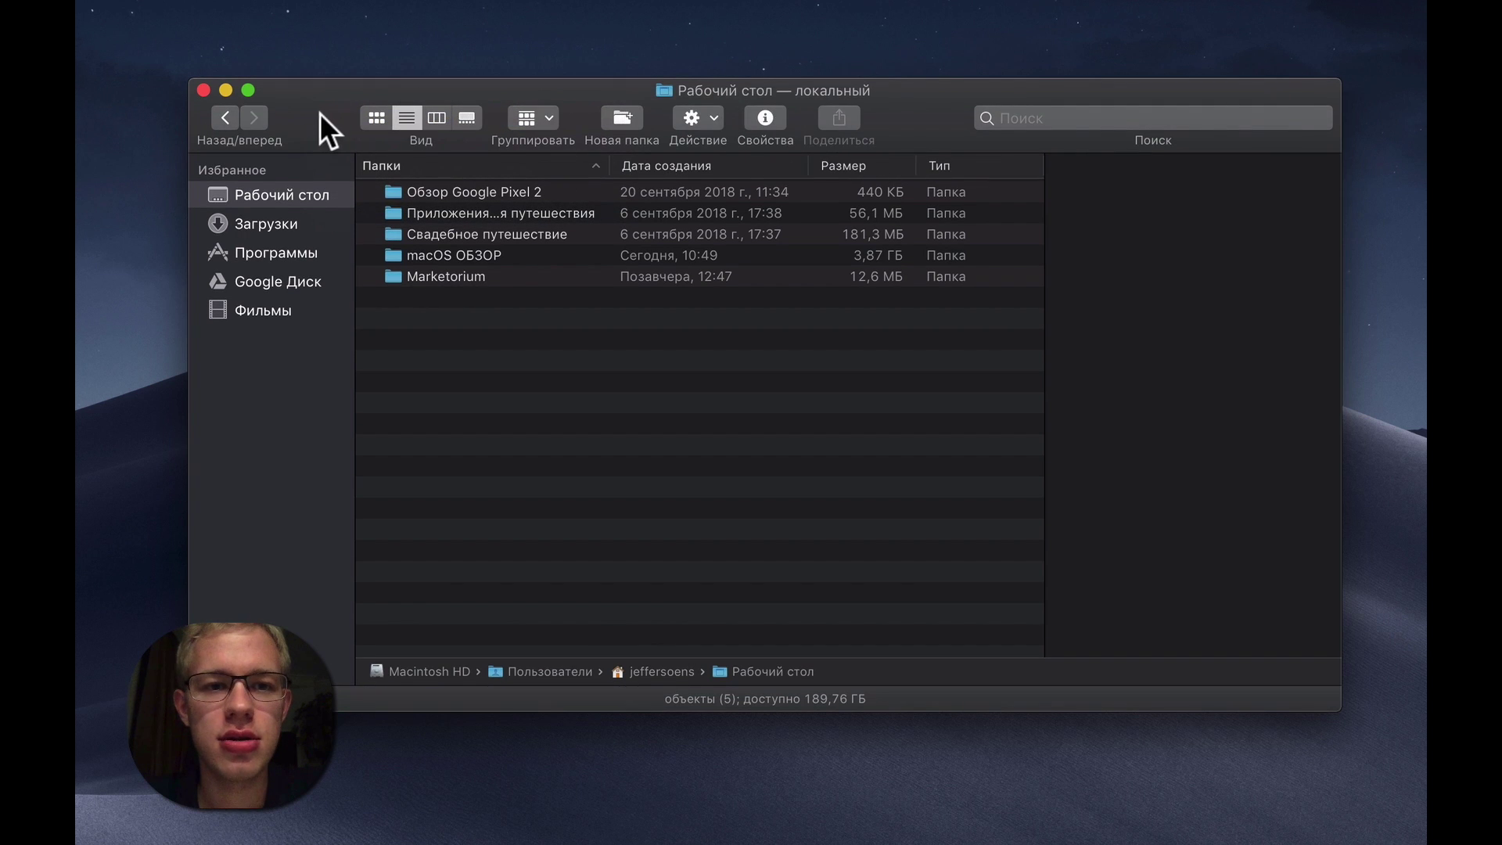
right_click(323, 111)
click(360, 166)
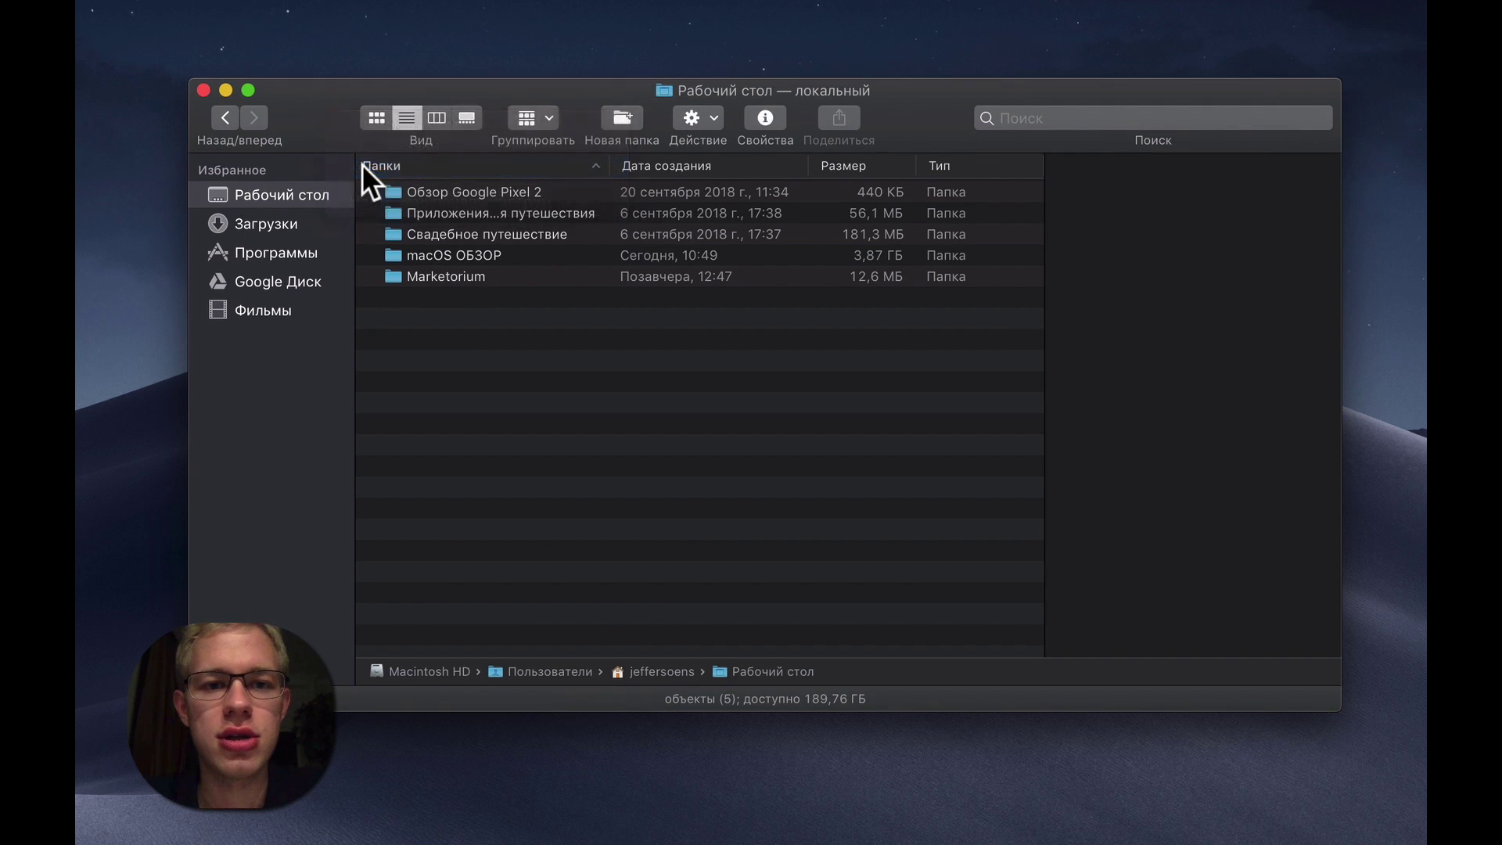
right_click(335, 97)
click(358, 130)
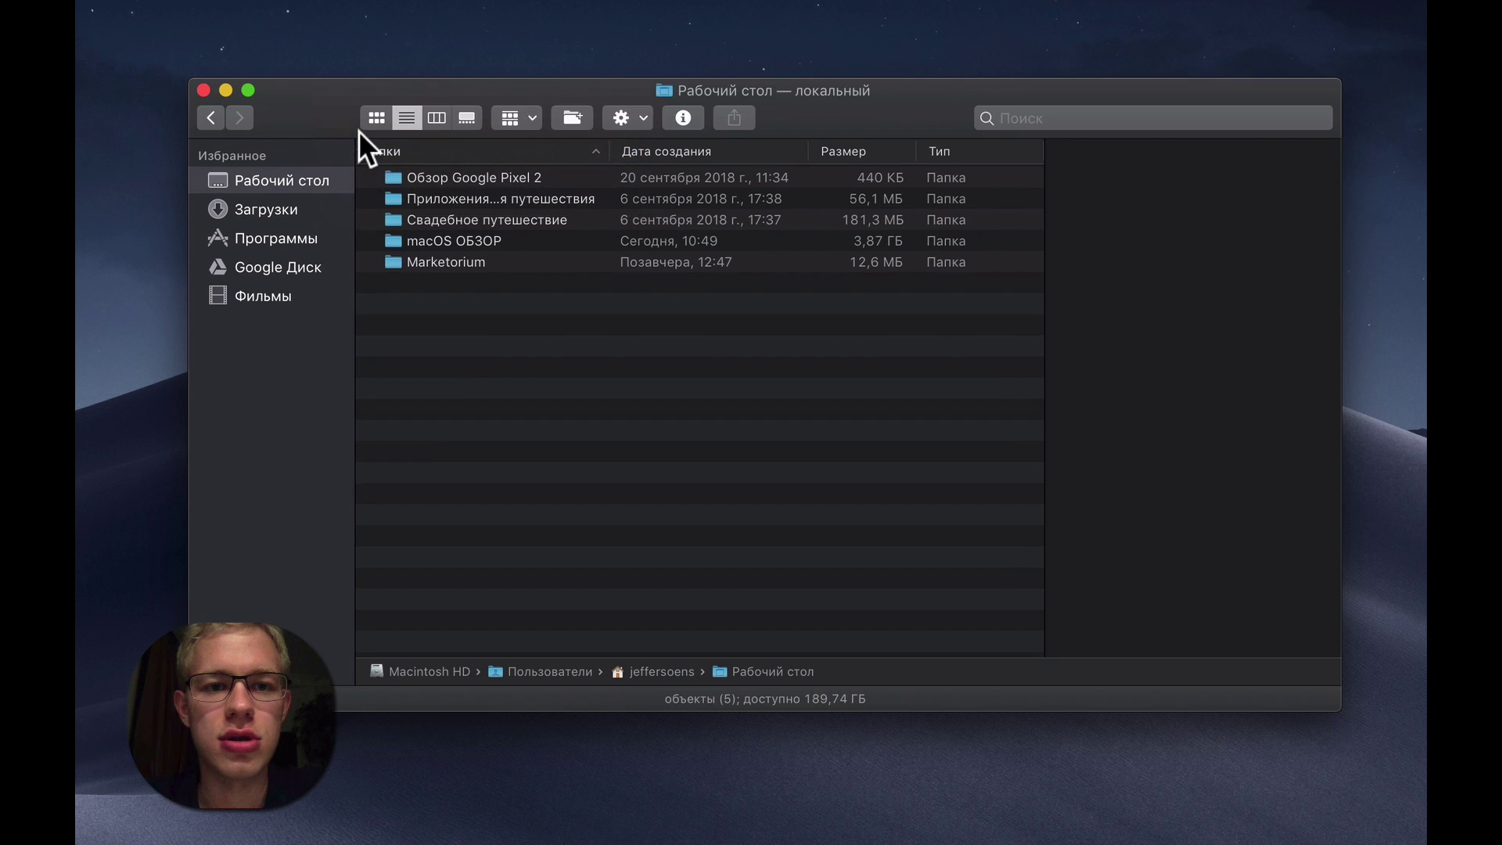
Customize the Finder toolbar by adding the Удалить and Быстрый просмотр items after Действие
right_click(320, 106)
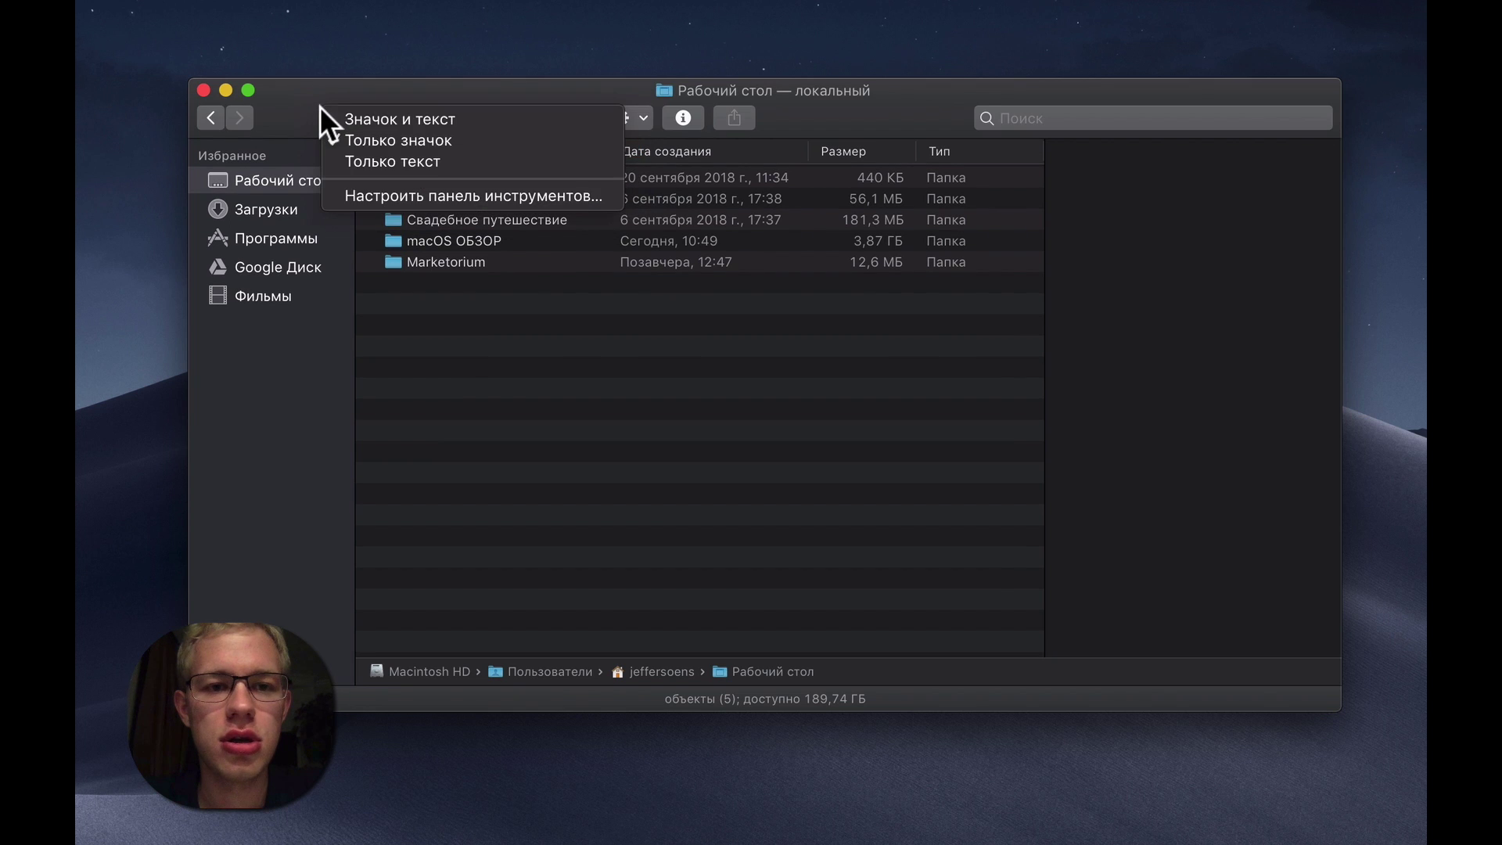
click(363, 194)
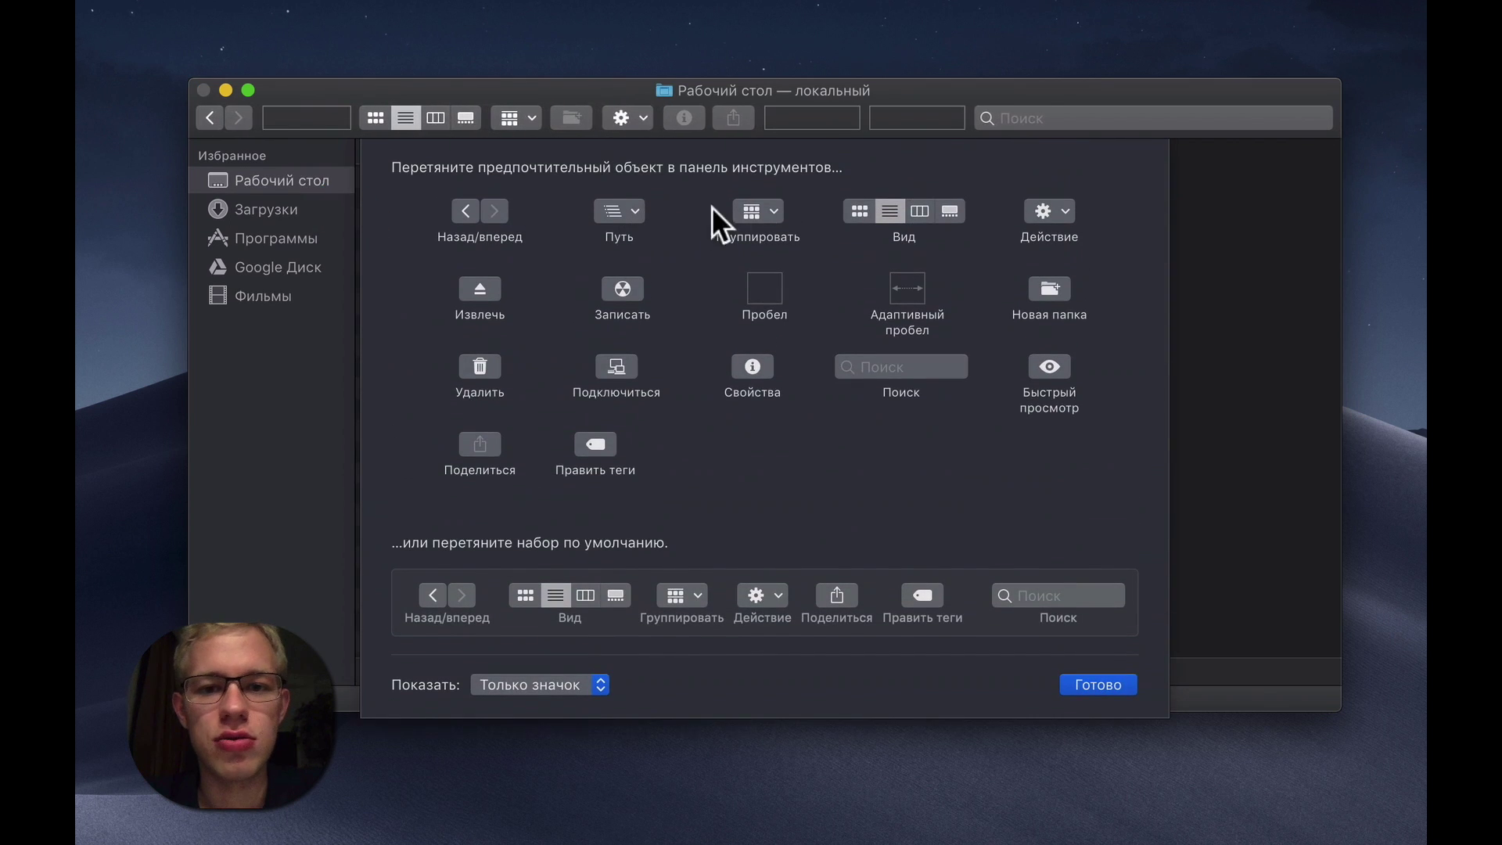
drag(480, 366, 674, 124)
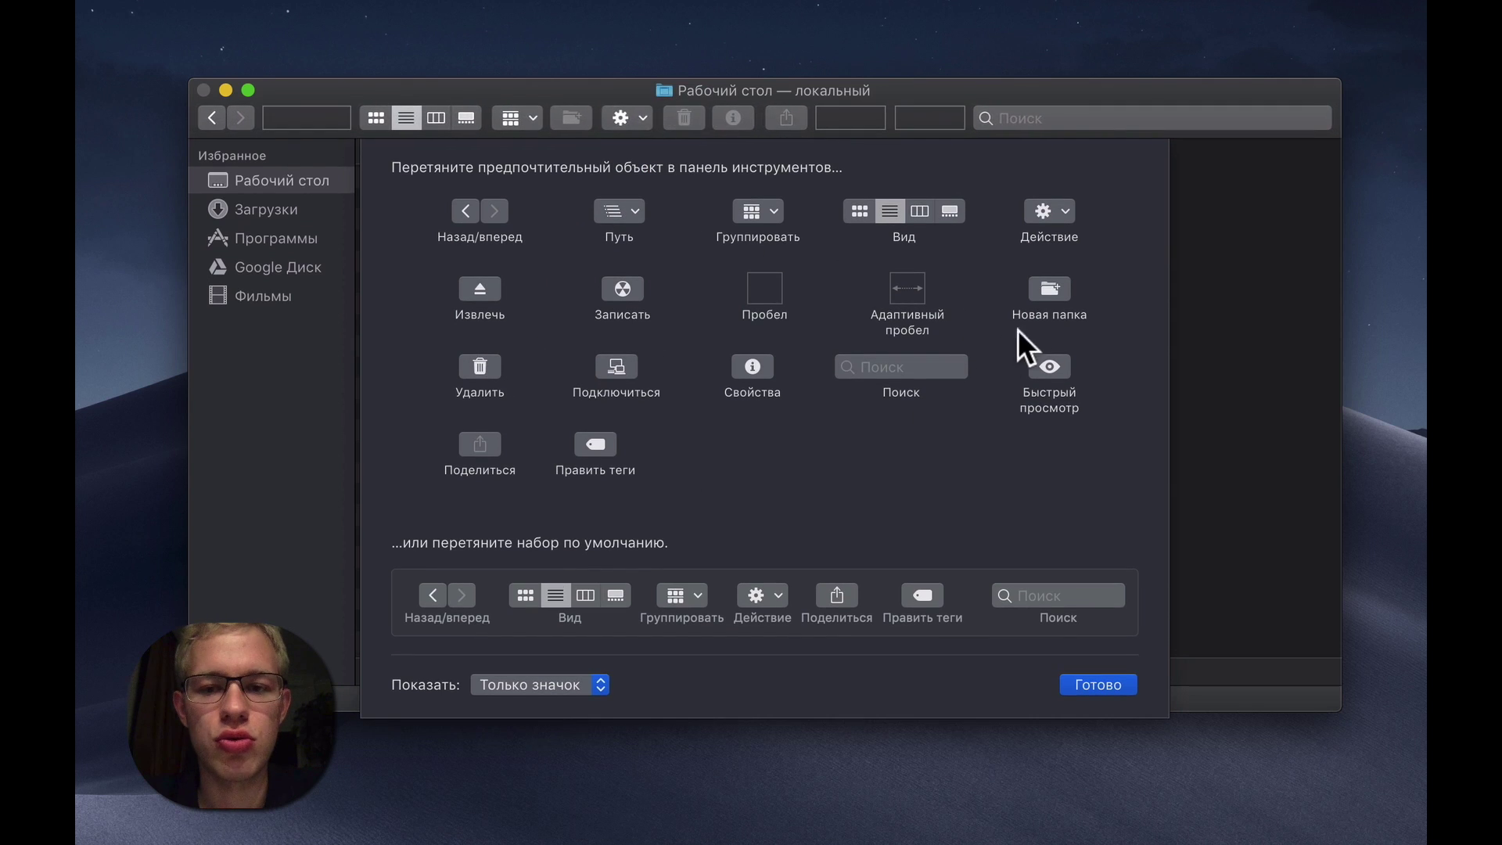
drag(1057, 363, 673, 113)
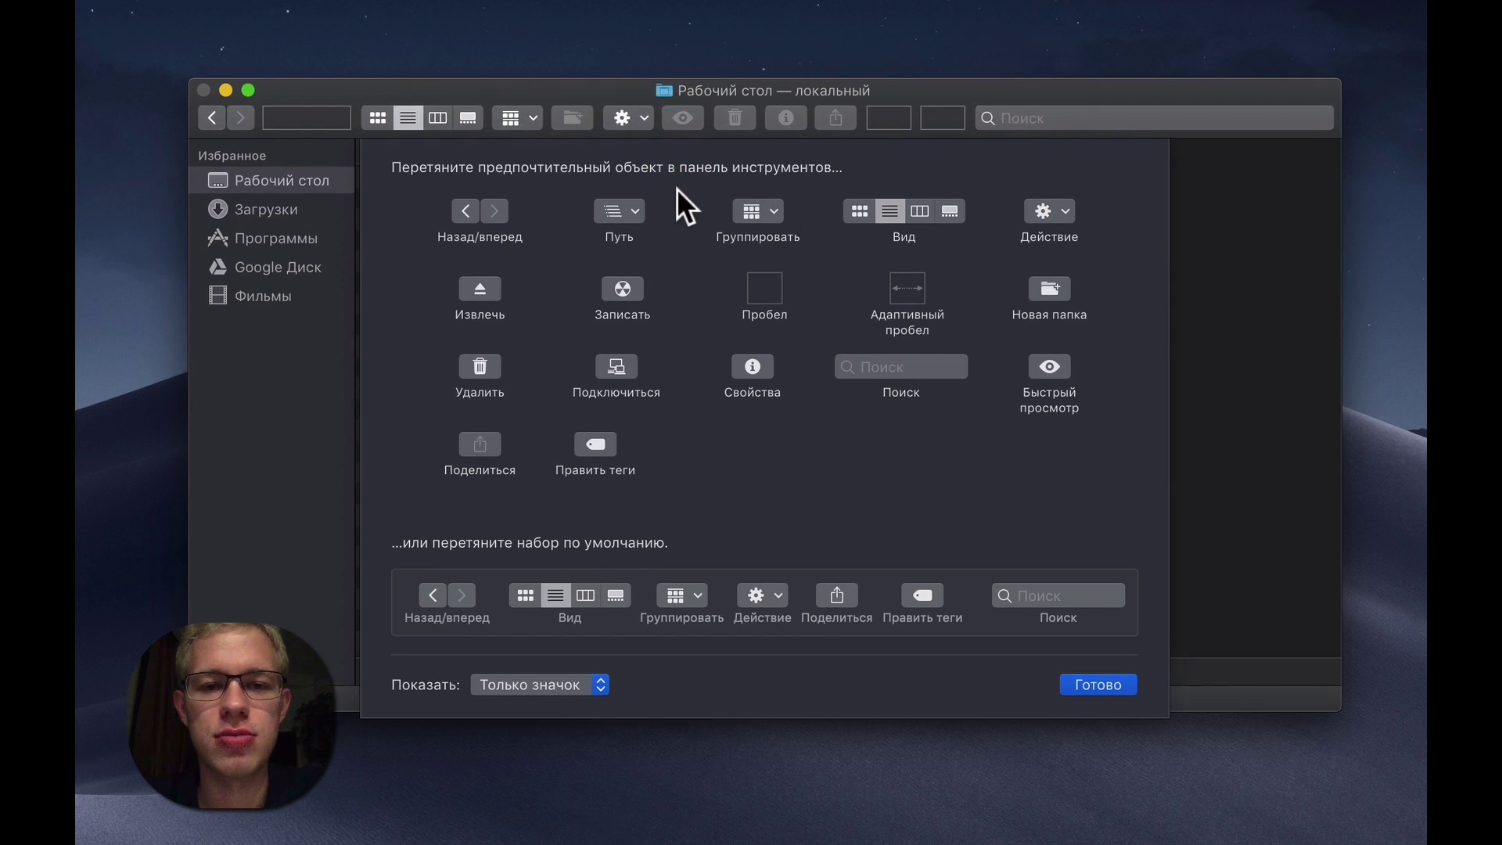
click(1084, 686)
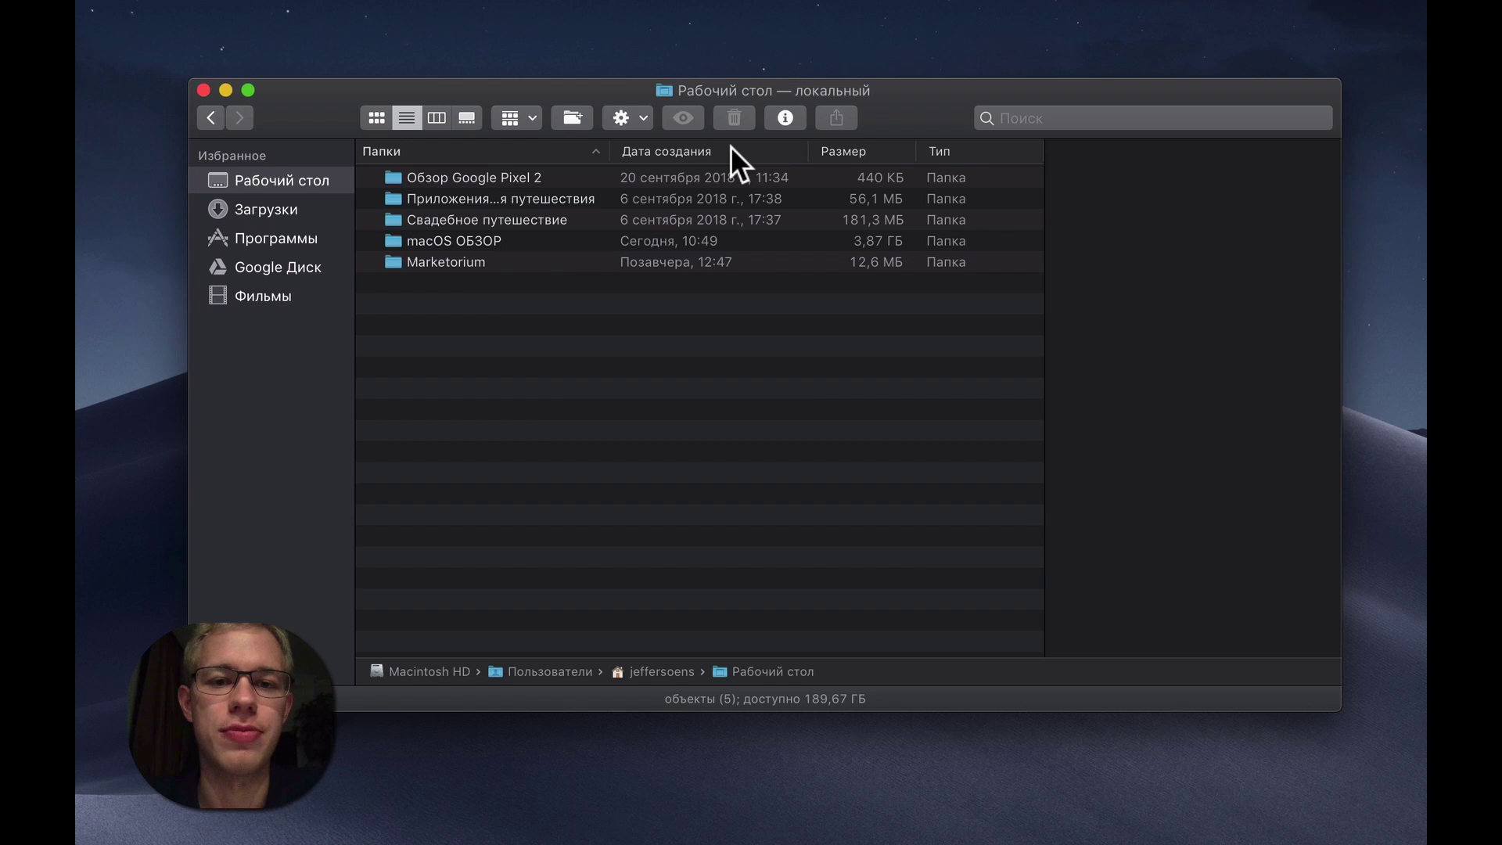
Open the Программы folder in Finder and browse the installed applications
key(super+shift+a)
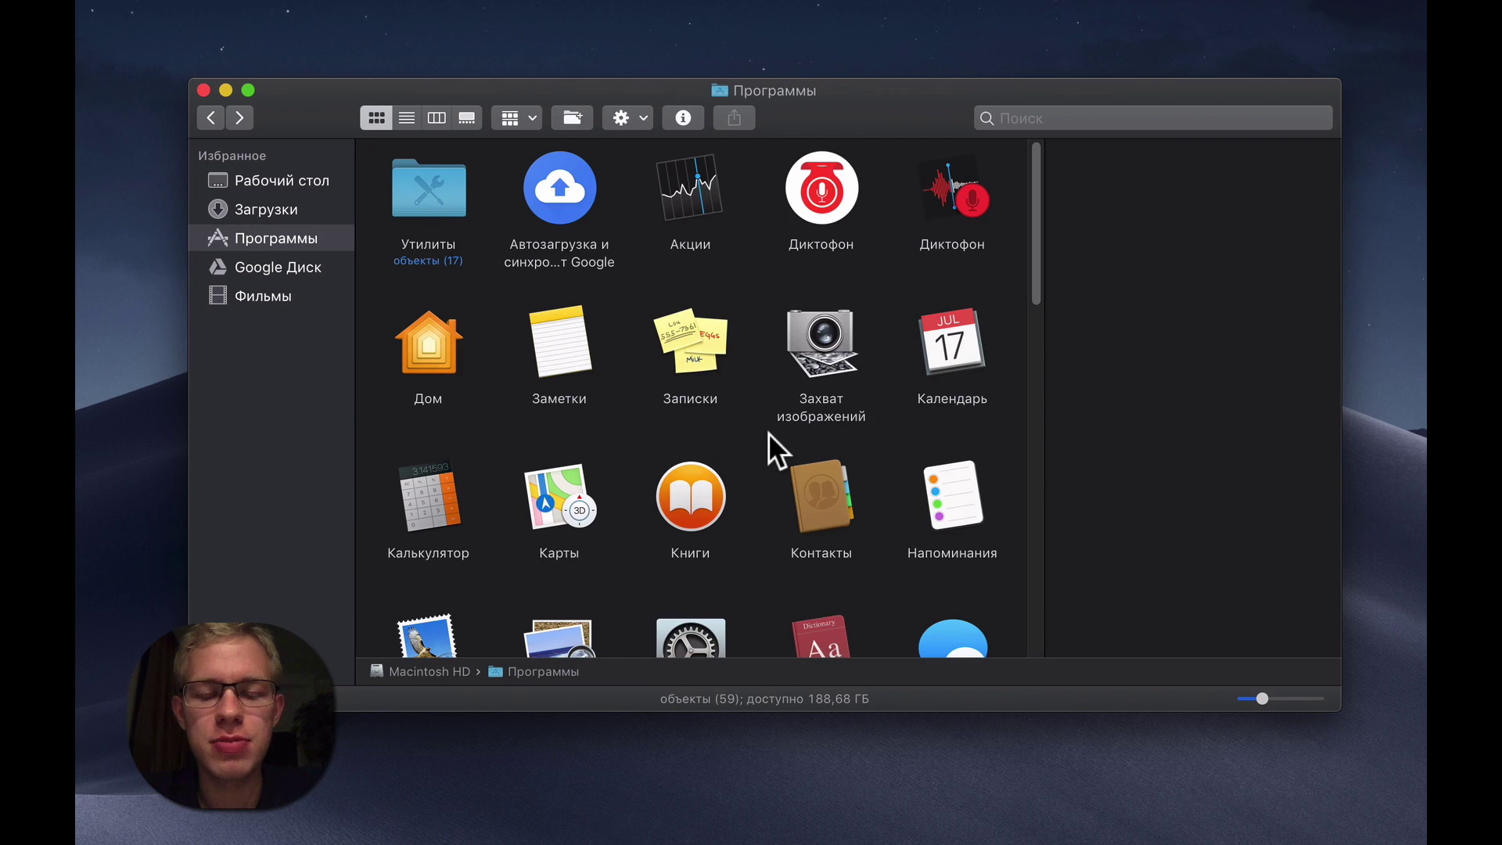
scroll(768, 434, down, 10)
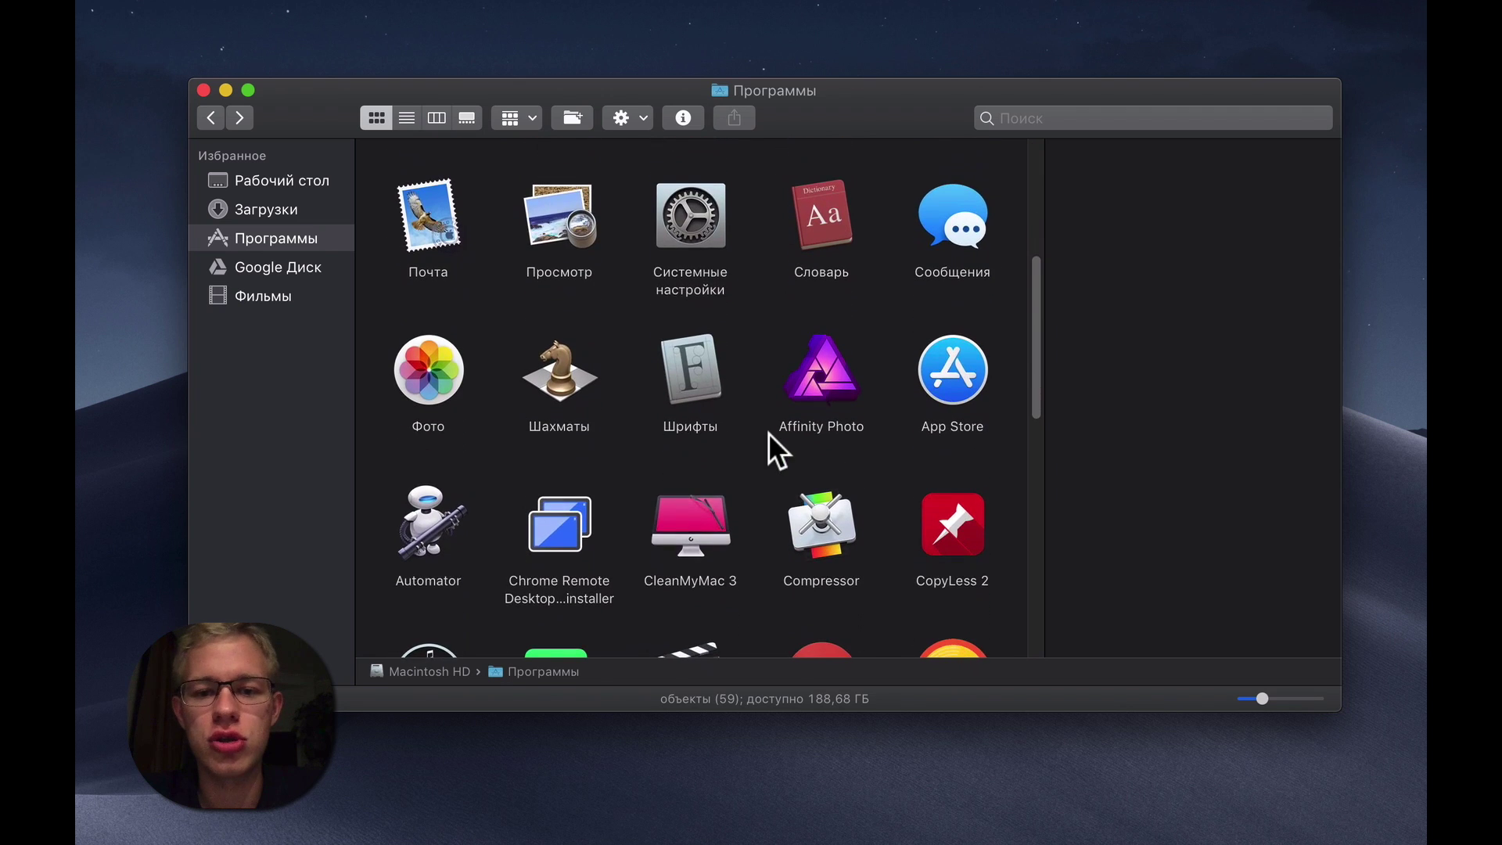
scroll(768, 433, up, 7)
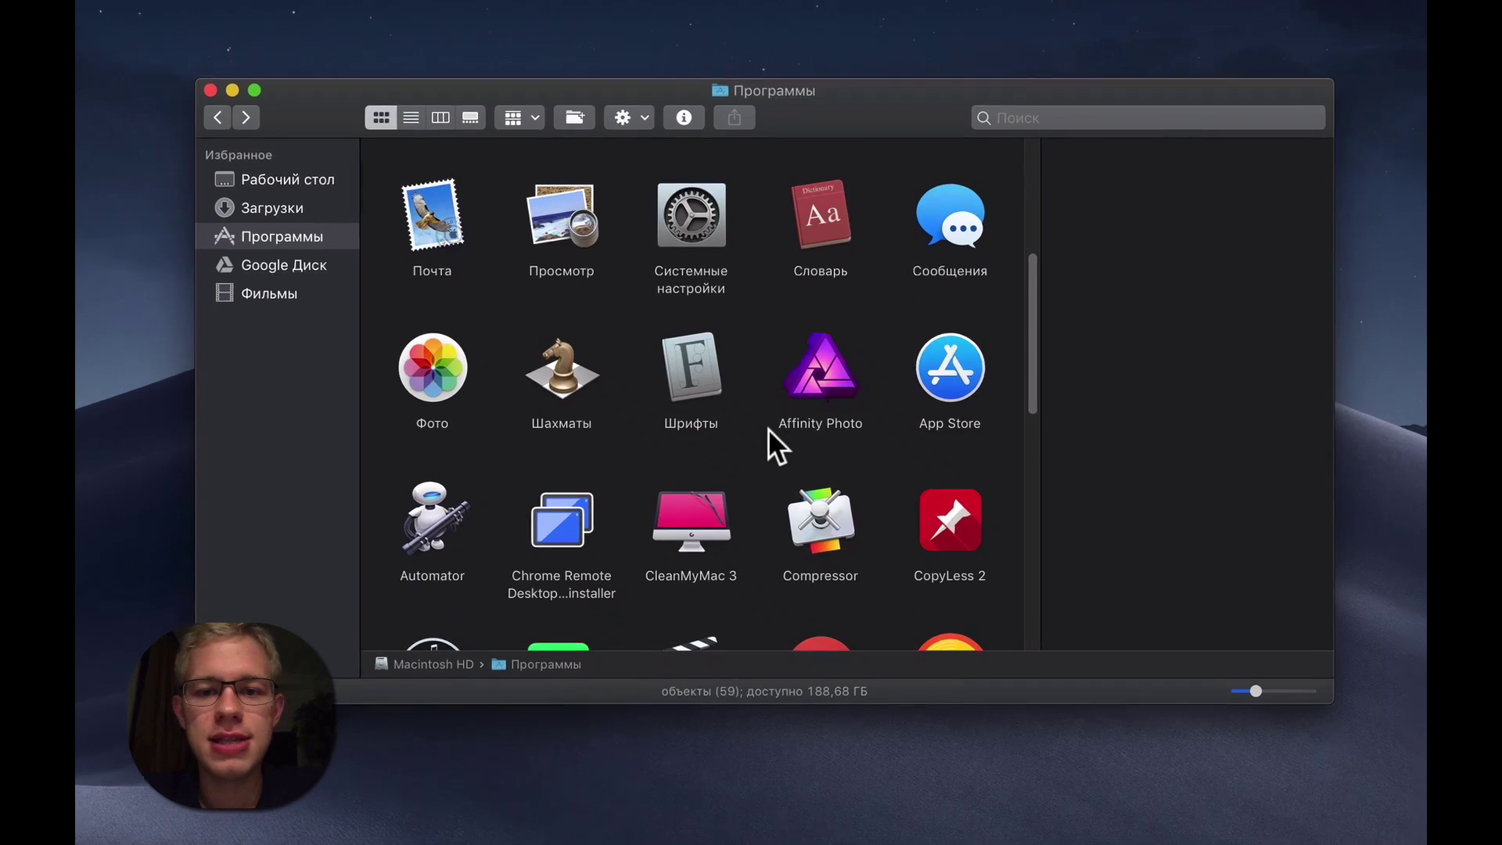
Add Affinity Photo from the Программы folder to the Dock, and remove it from the Dock again
click(805, 328)
drag(805, 329, 923, 818)
drag(909, 763, 773, 292)
click(740, 293)
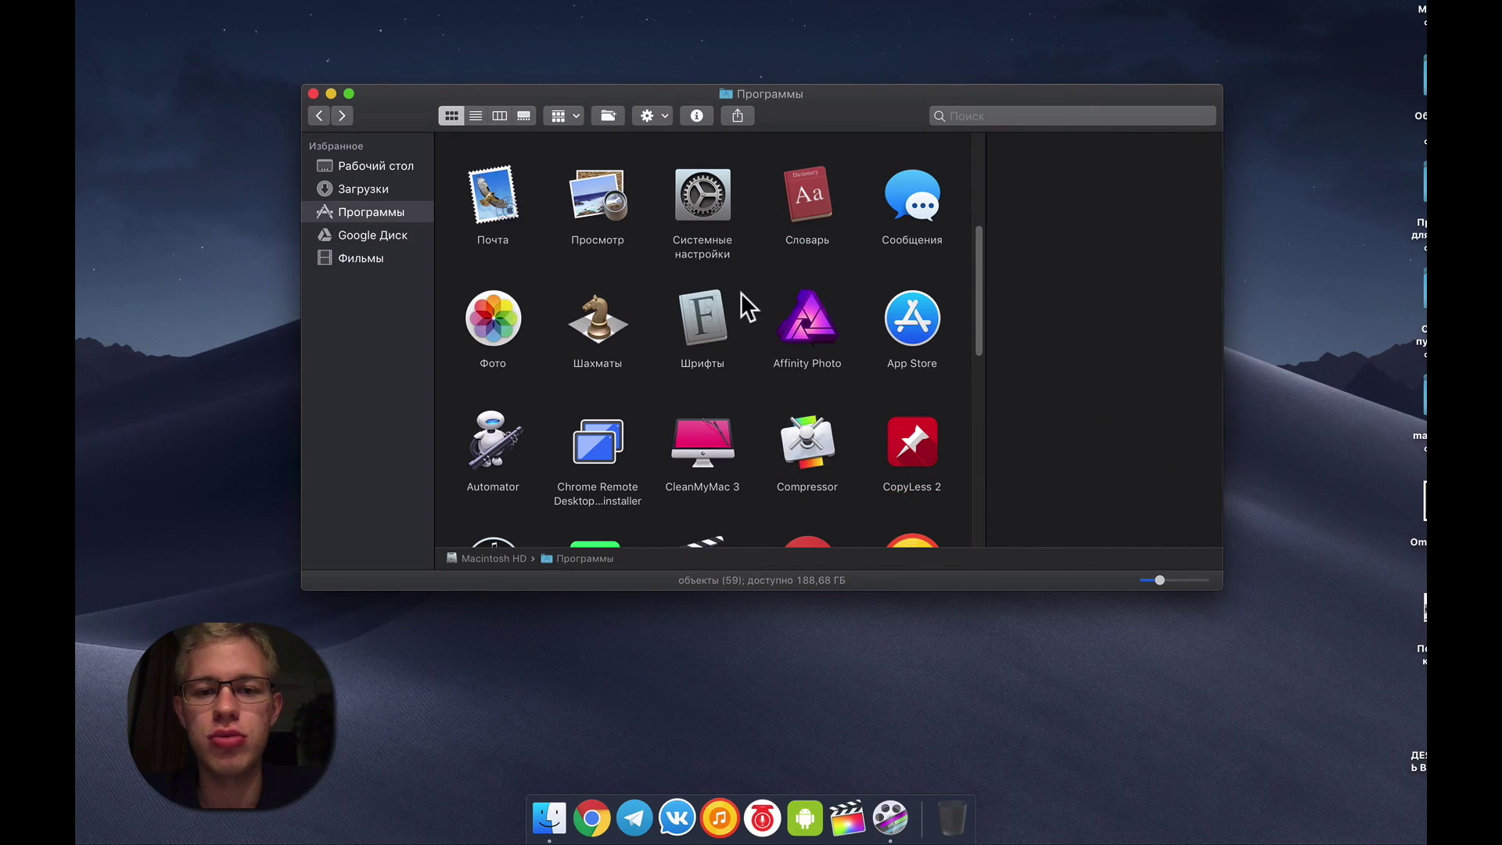
scroll(740, 292, up, 5)
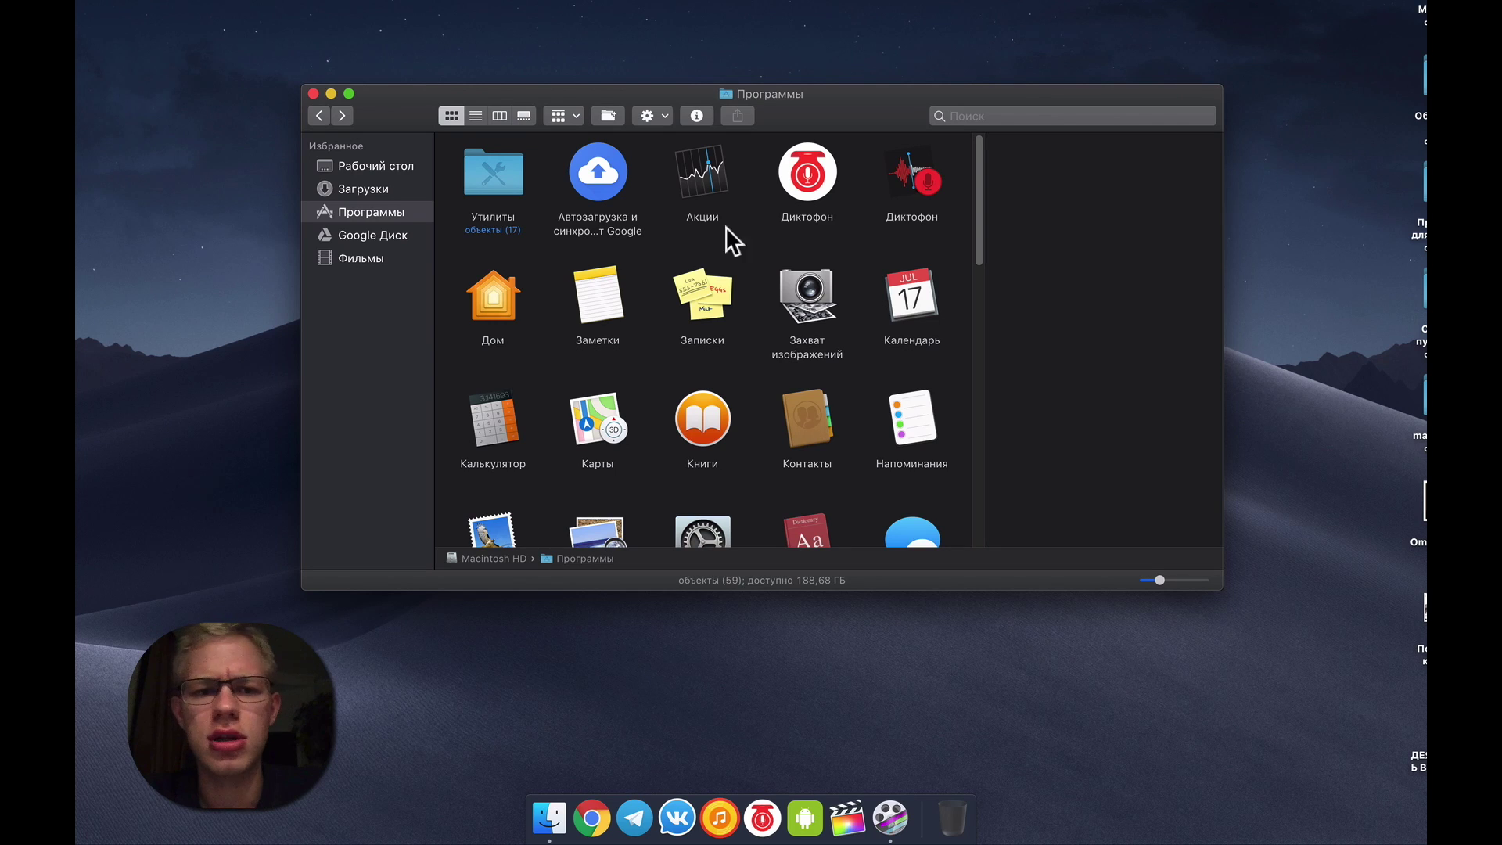
scroll(732, 384, down, 2)
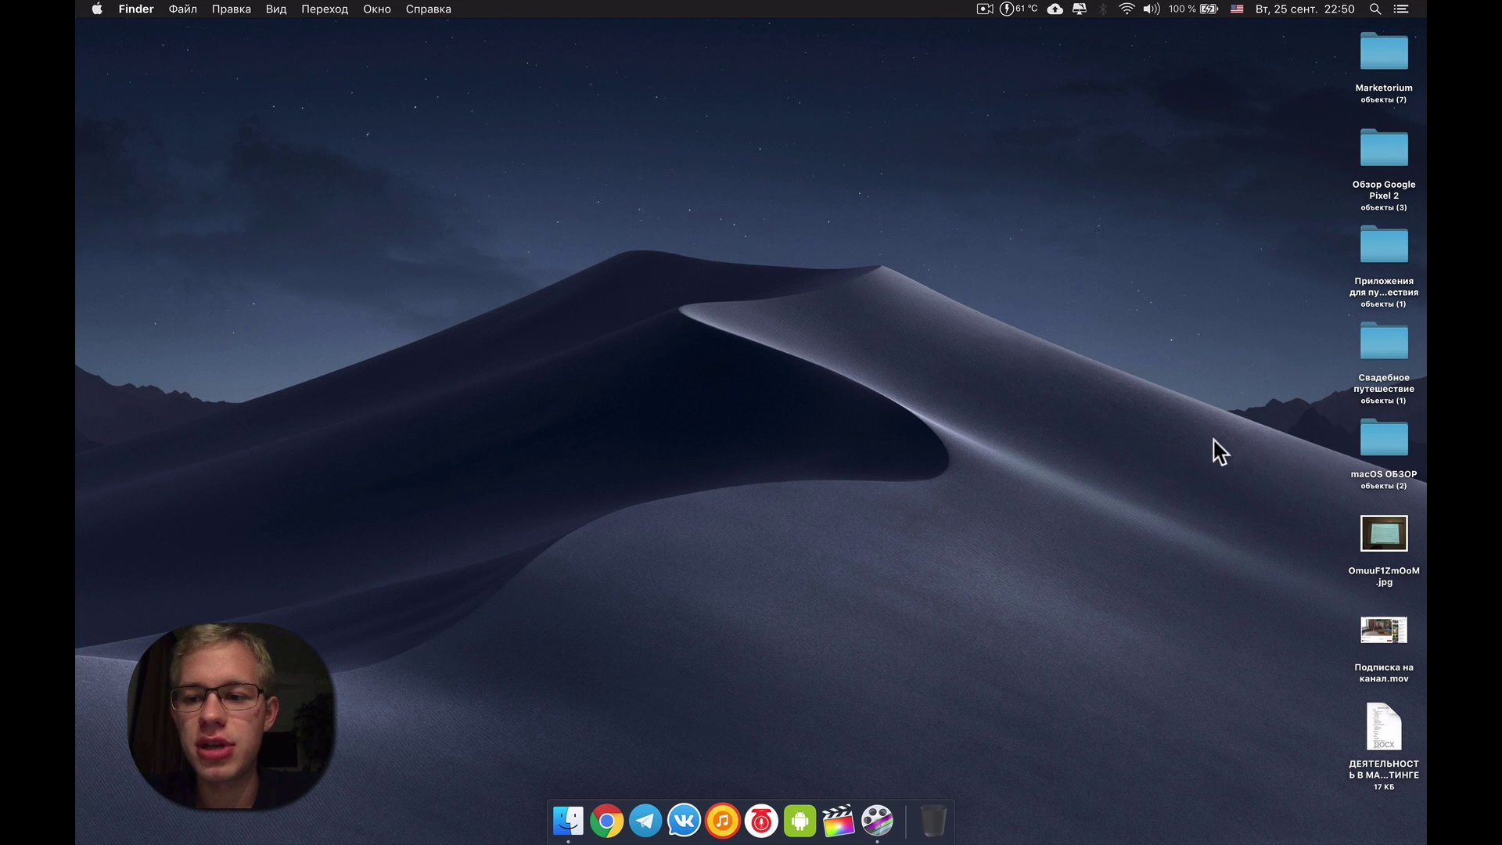
Preview the image OmuuF1ZmOoM.jpg on the desktop with Quick Look, close the preview and deselect the file
click(1380, 535)
key(space)
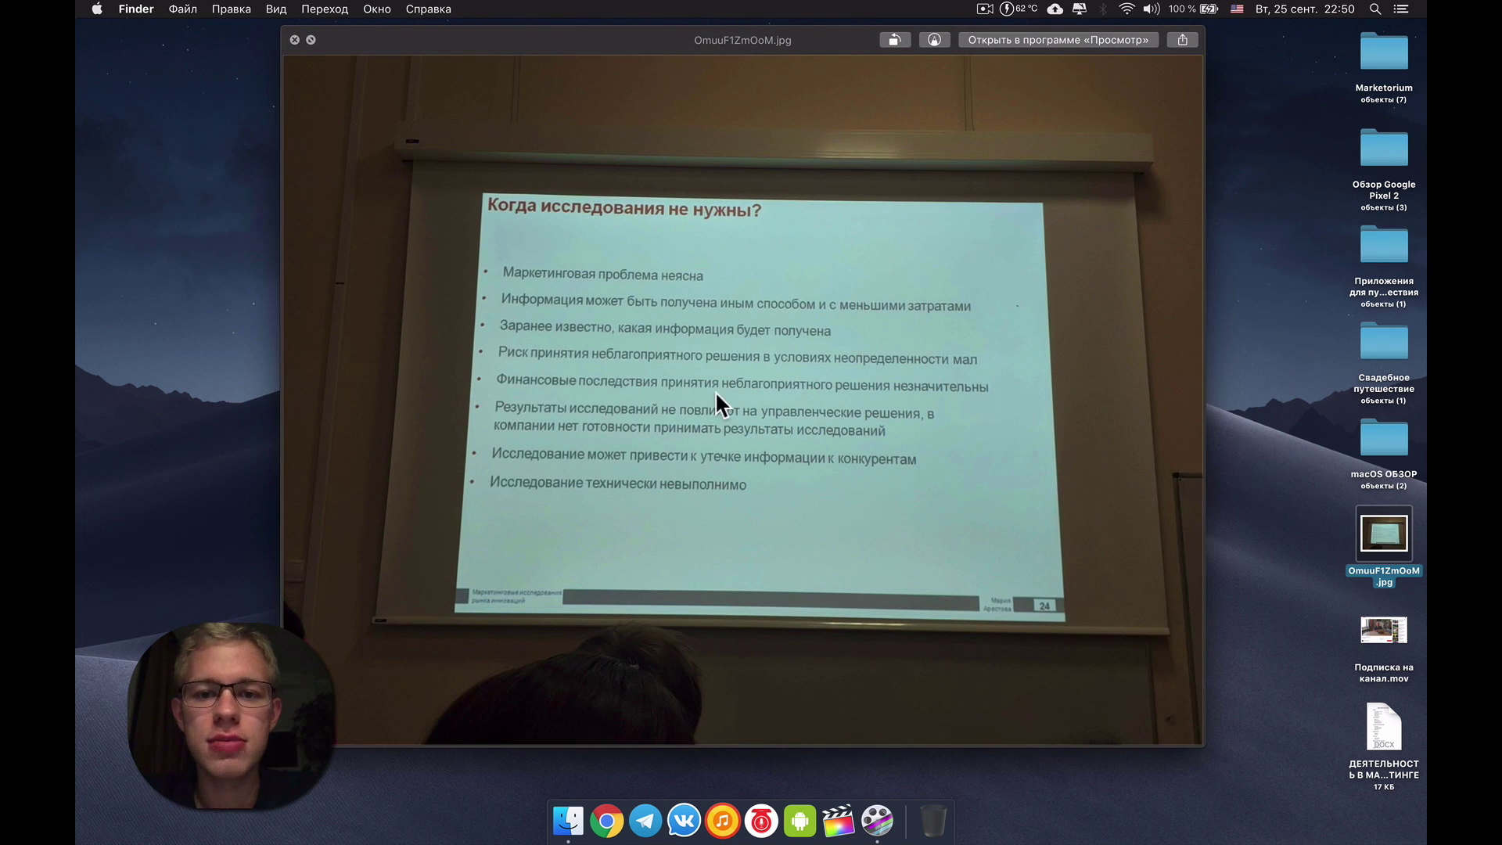
key(space)
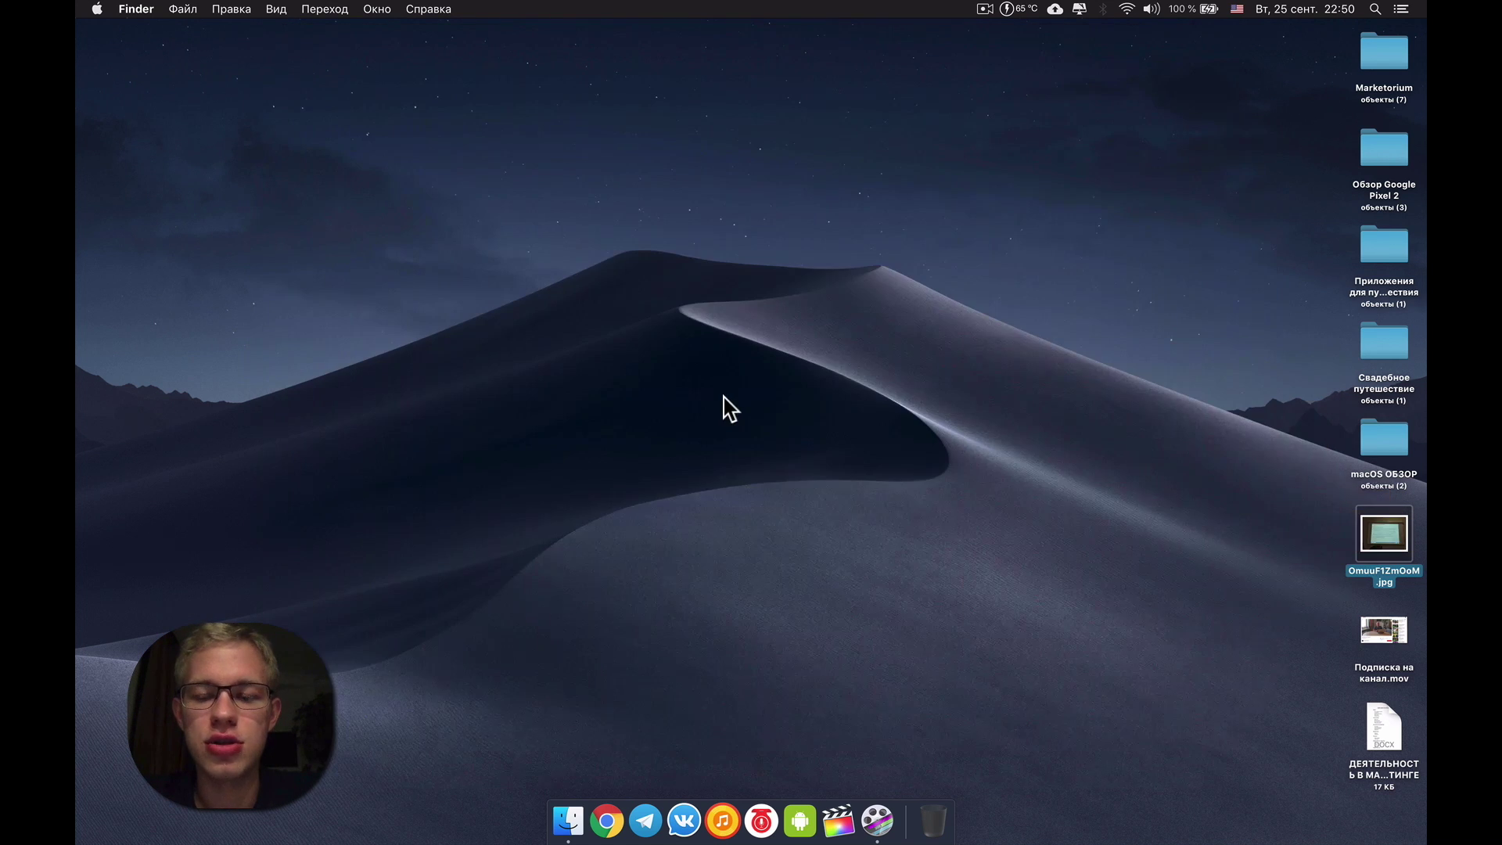
click(853, 355)
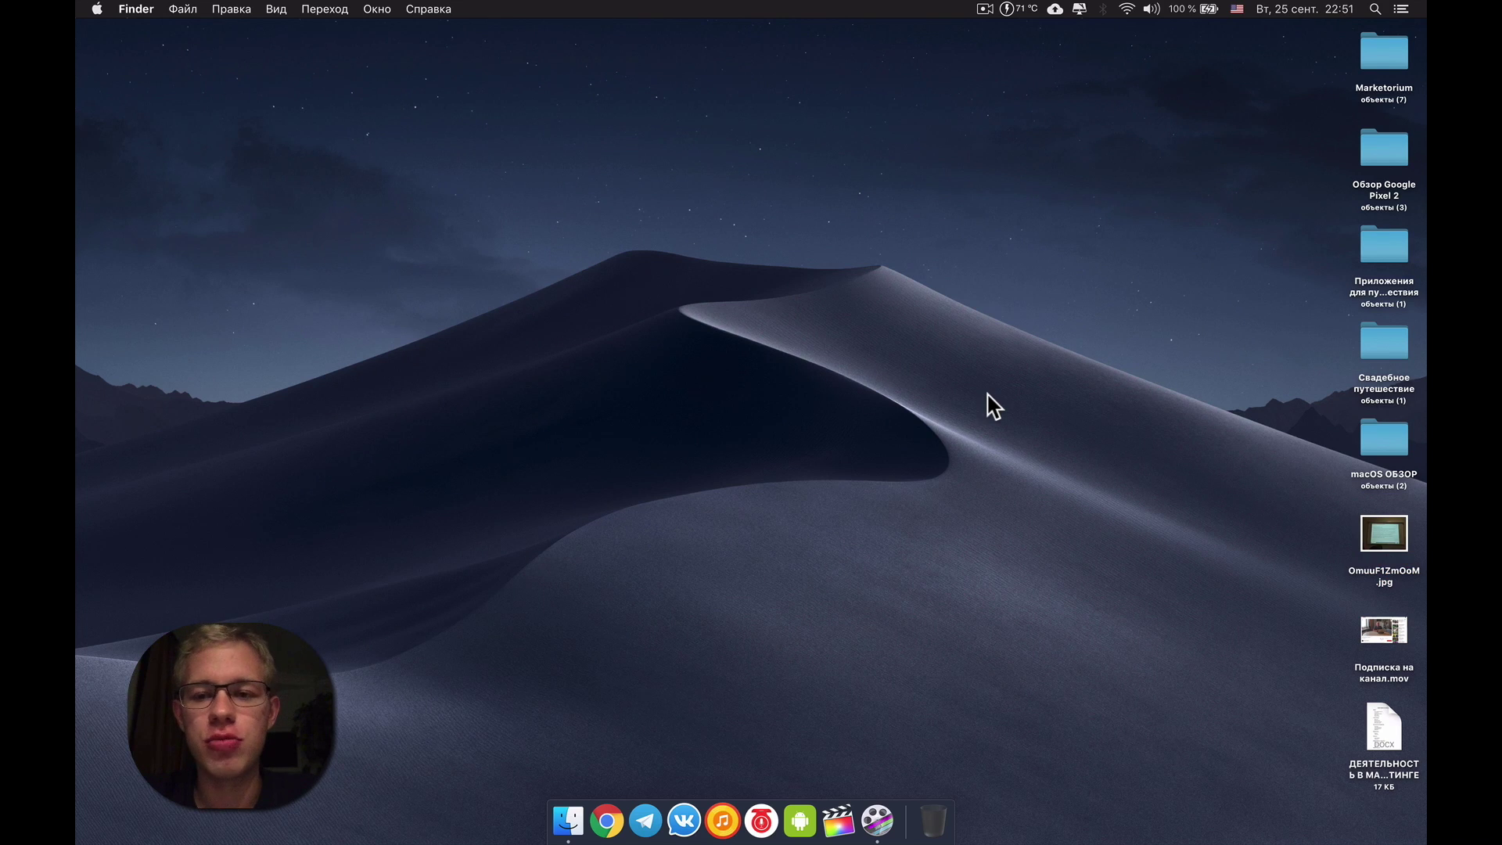
Preview the ДЕЯТЕЛЬНОСТЬ В МАРКЕТИНГЕ document with Quick Look, look through its text and close the preview
click(1388, 715)
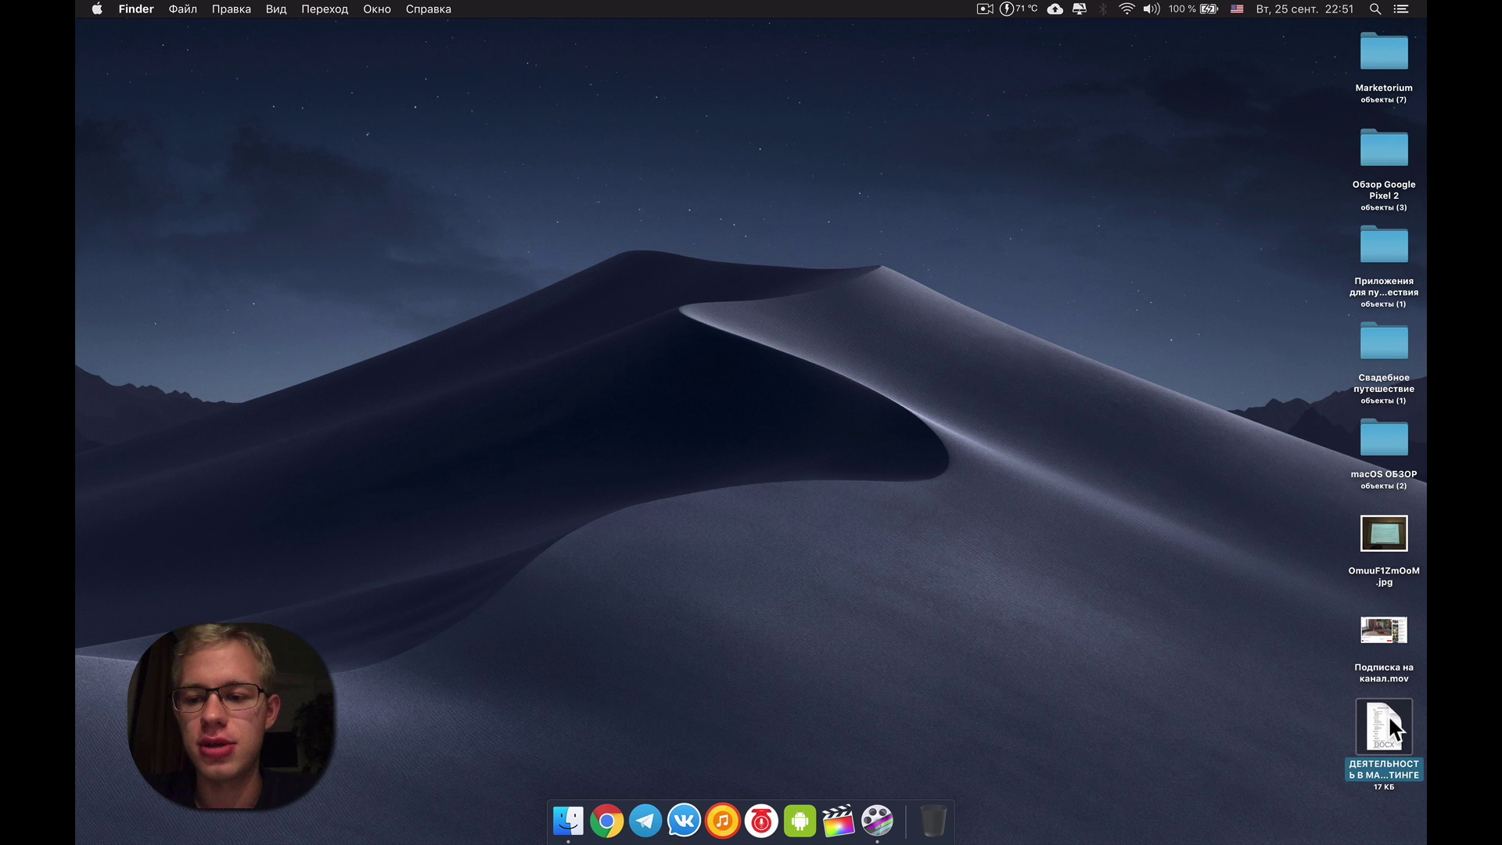
key(space)
scroll(841, 524, down, 5)
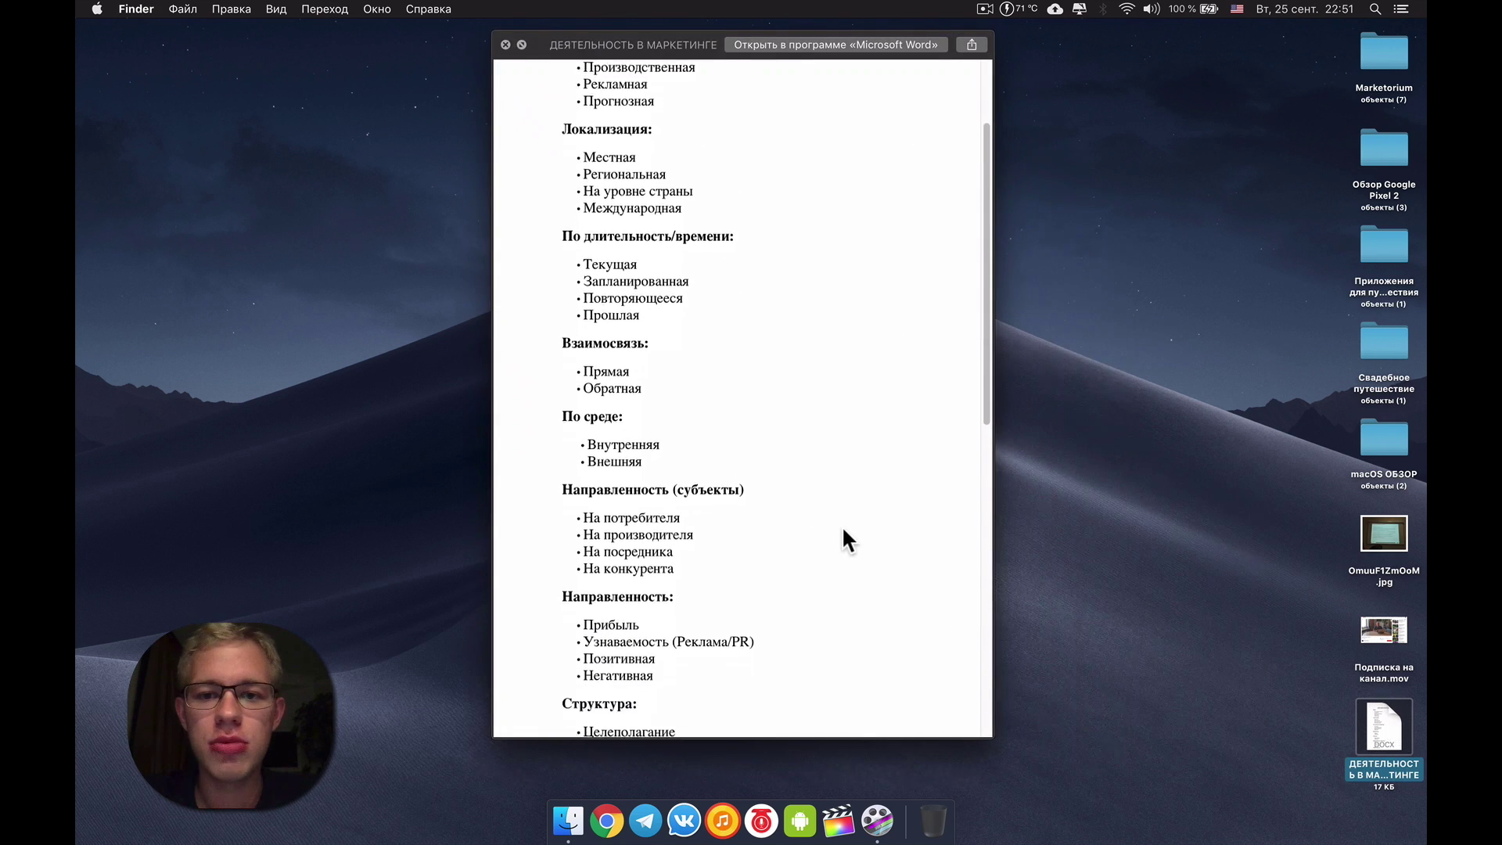
scroll(844, 532, down, 5)
scroll(843, 532, up, 6)
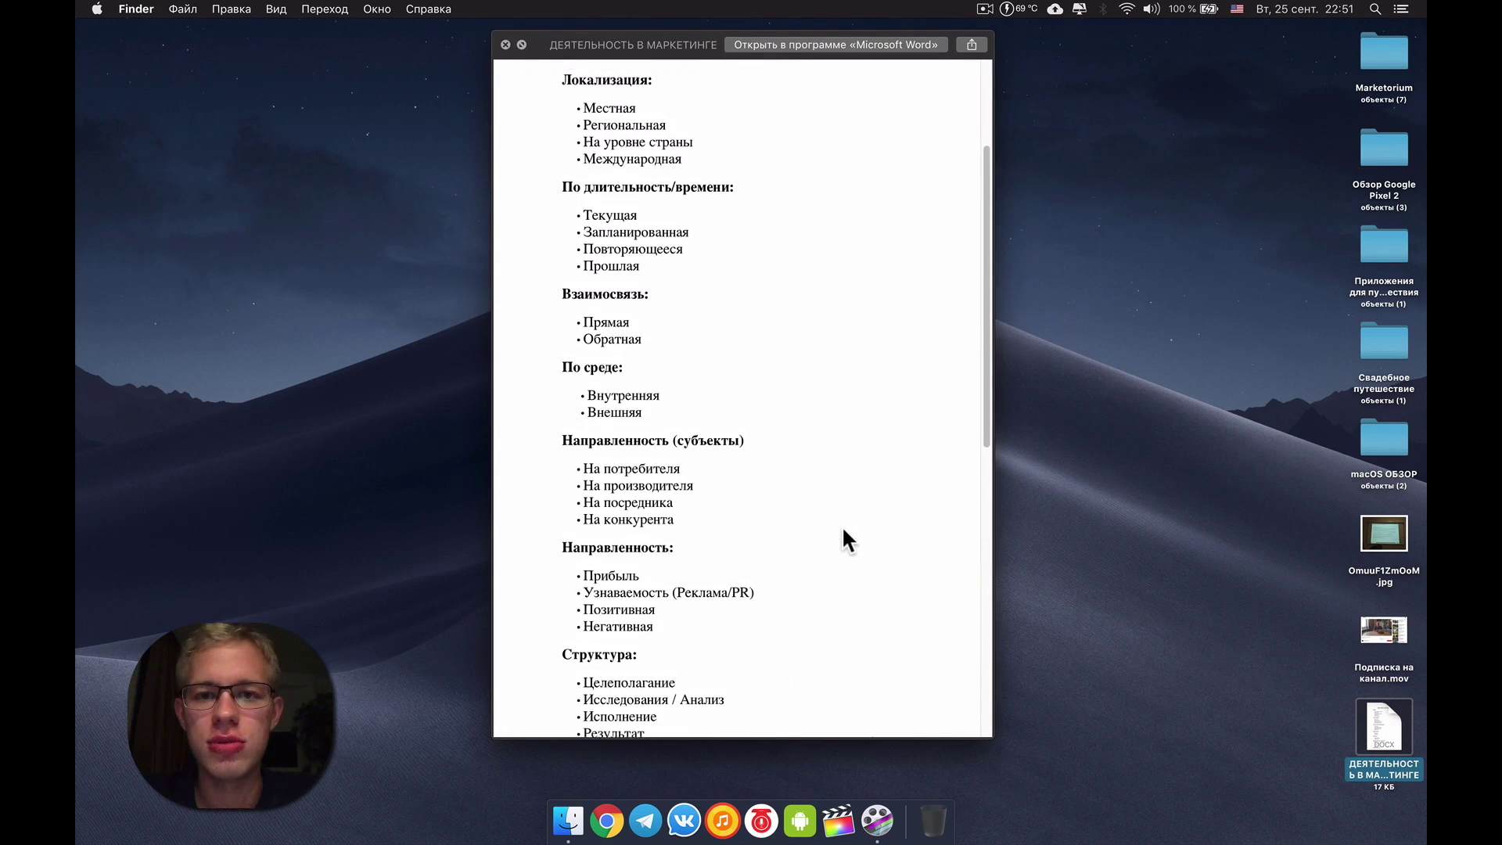
key(space)
click(1055, 544)
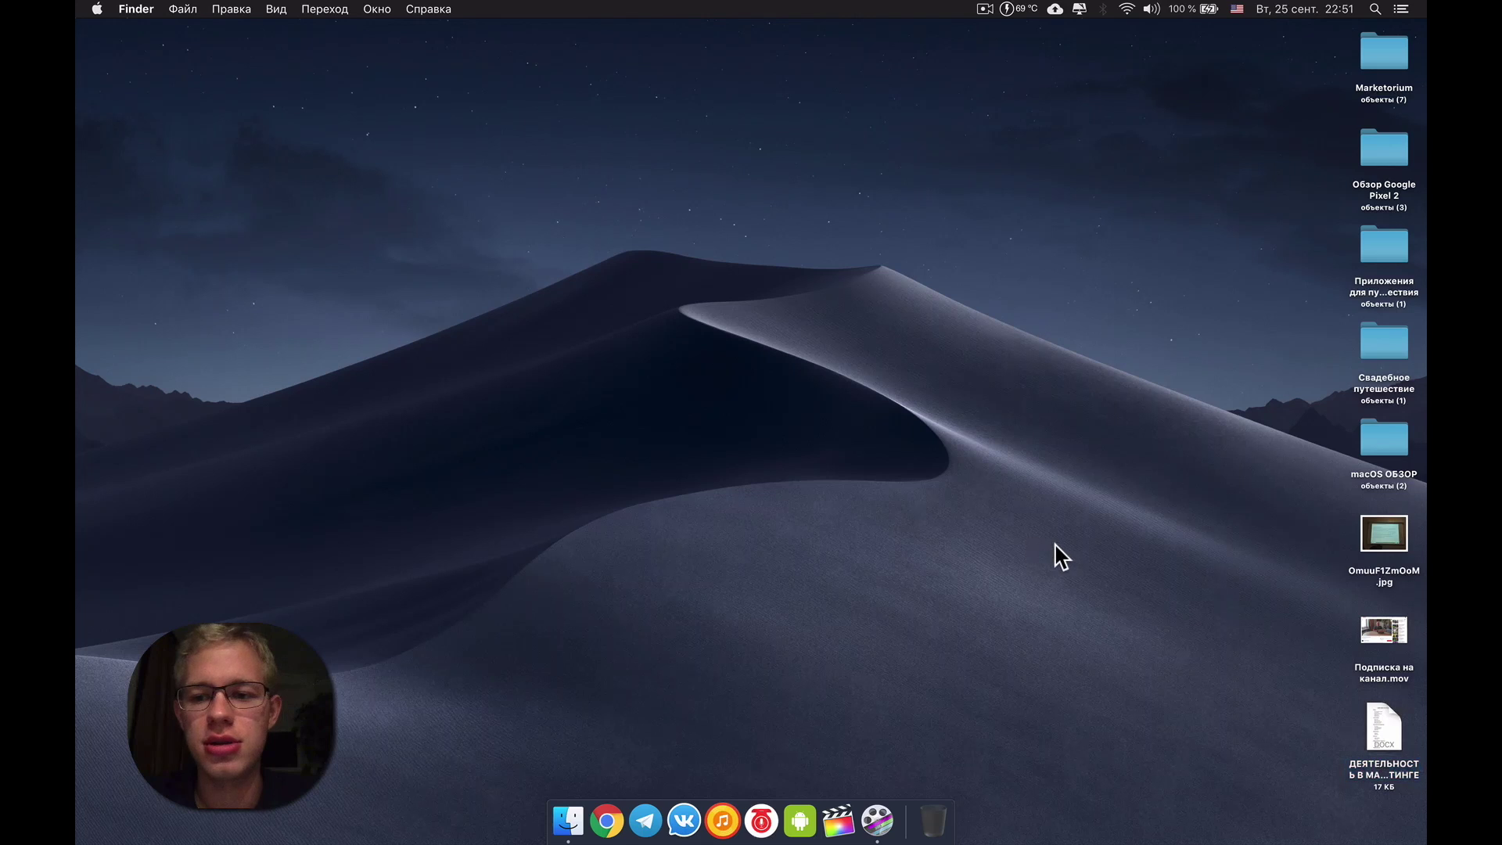
Open the ДЕЯТЕЛЬНОСТЬ В МАРКЕТИНГЕ document in Microsoft Word, look through its pages and quit Word
double_click(1384, 716)
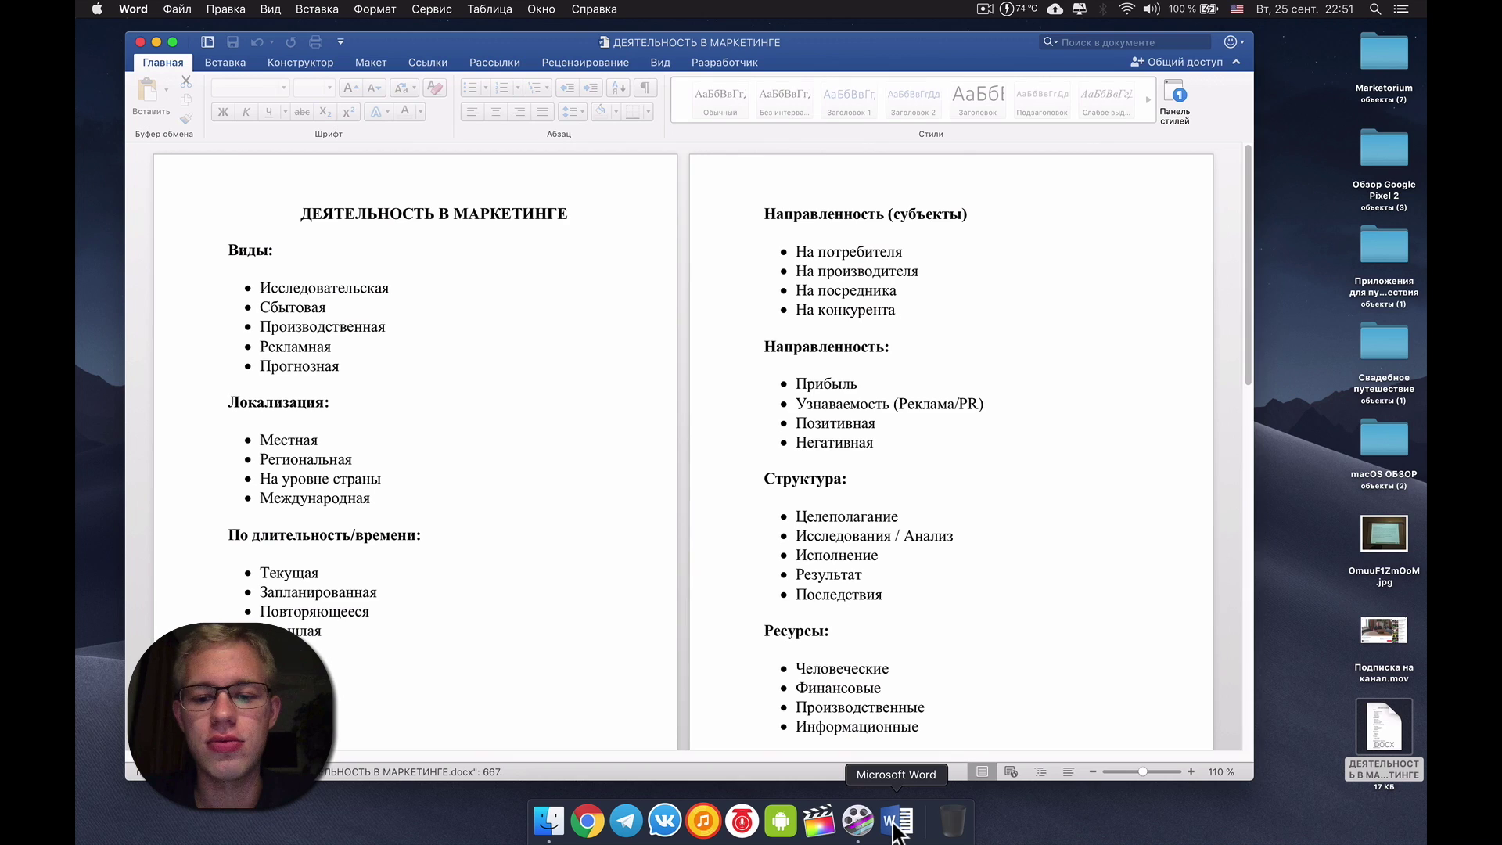
scroll(885, 512, down, 10)
scroll(884, 508, up, 10)
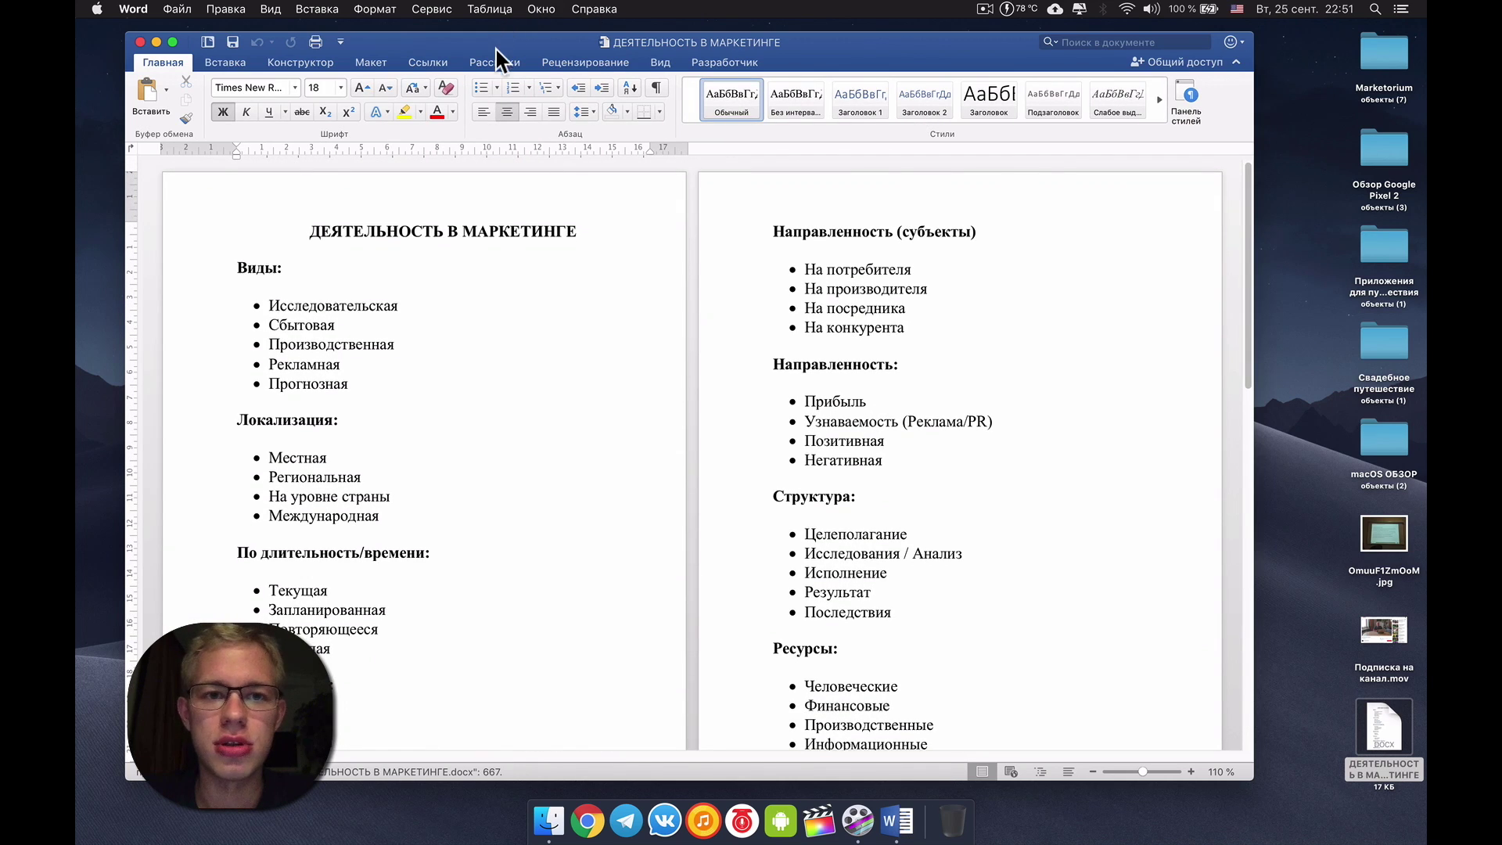
key(super+q)
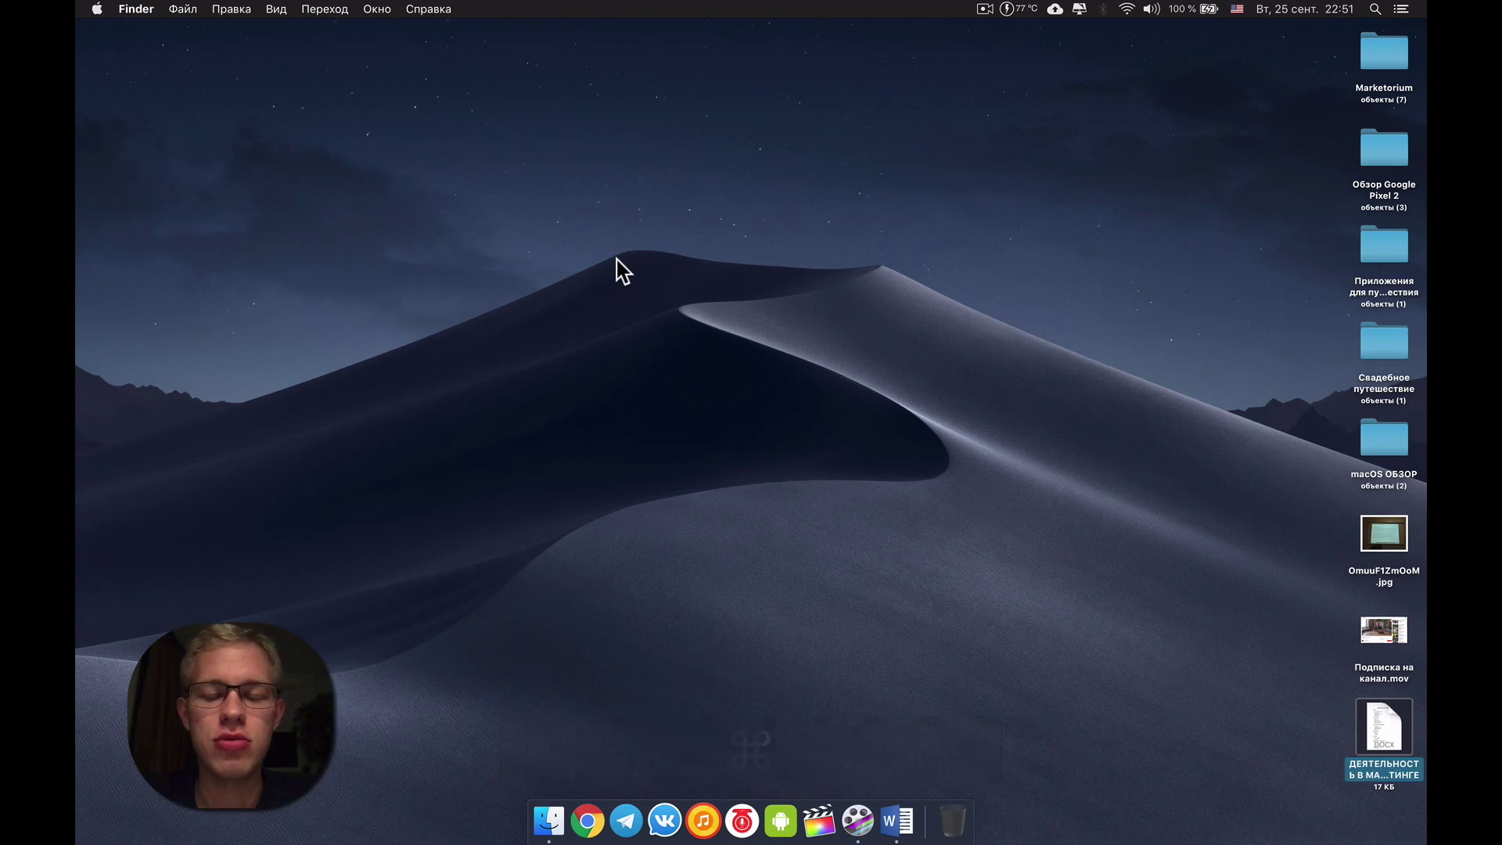
click(1220, 561)
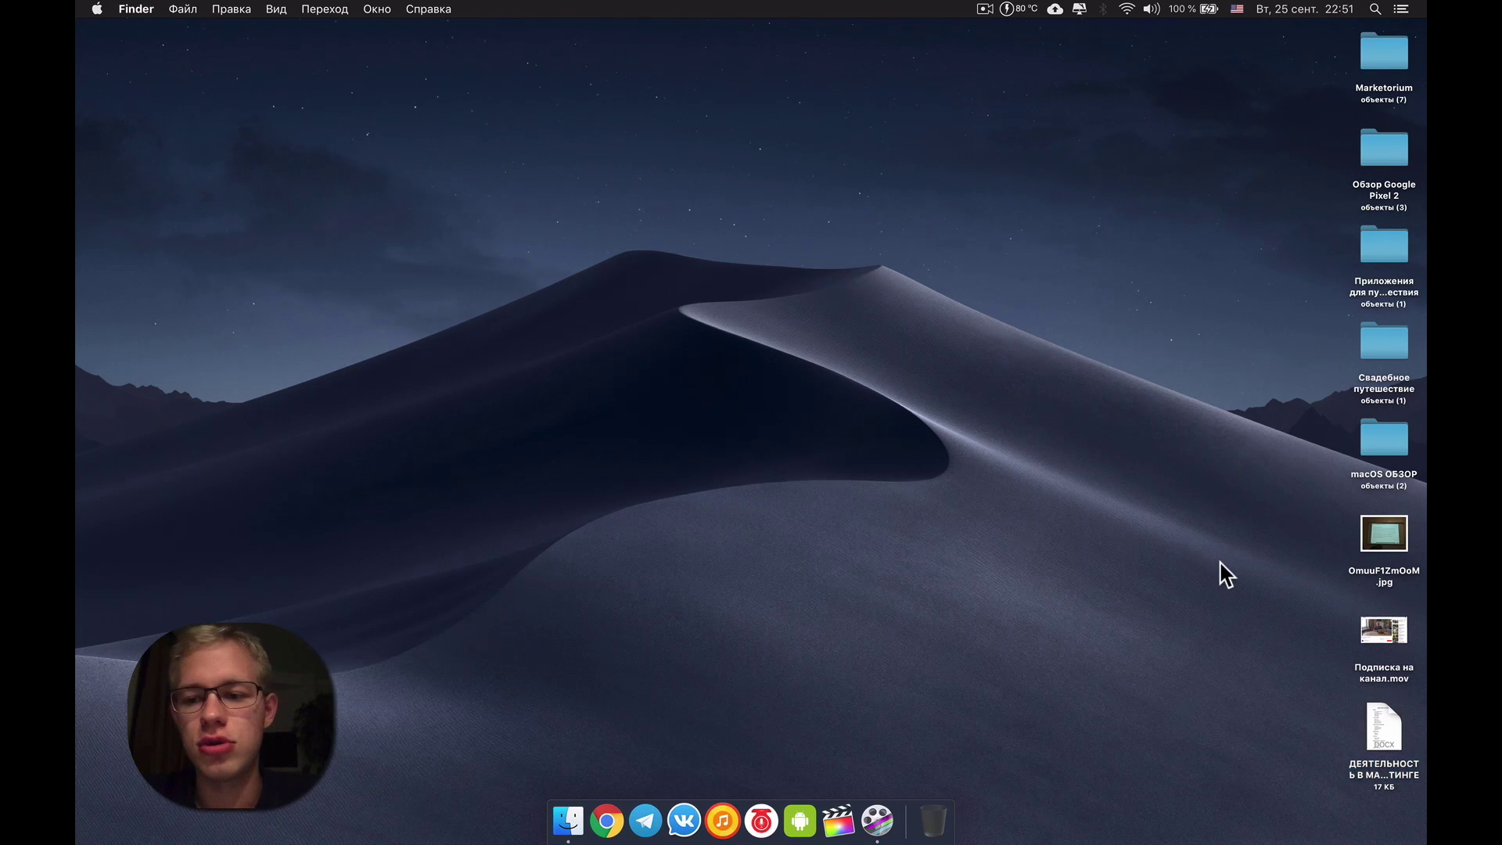
Preview the ДЕЯТЕЛЬНОСТЬ В МАРКЕТИНГЕ document once more with Quick Look, and preview the video Подписка на канал.mov
click(1396, 718)
key(space)
scroll(874, 608, down, 10)
scroll(874, 608, up, 10)
key(space)
click(976, 525)
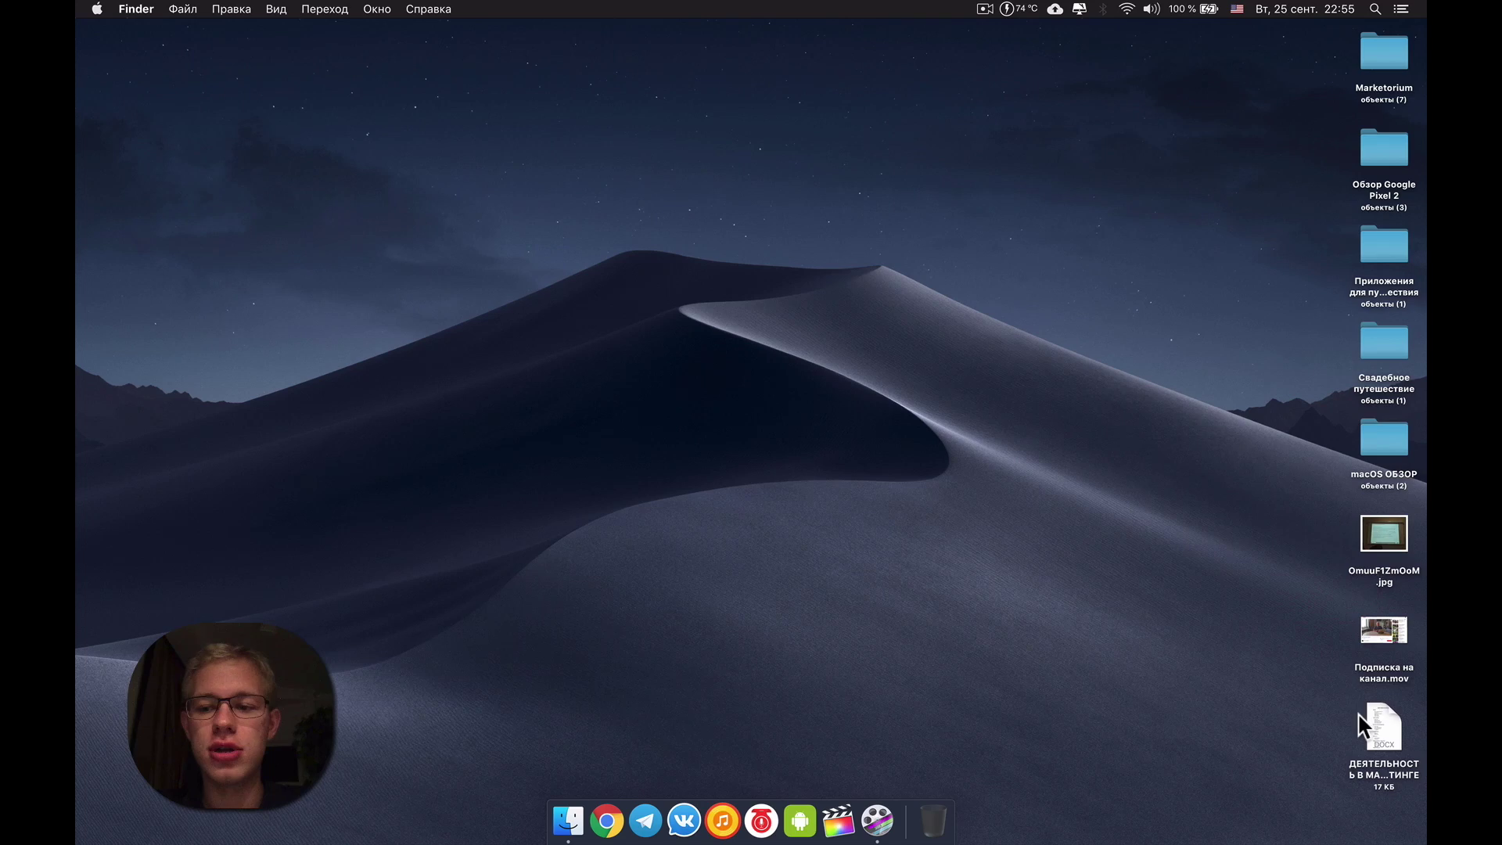
click(1365, 635)
key(space)
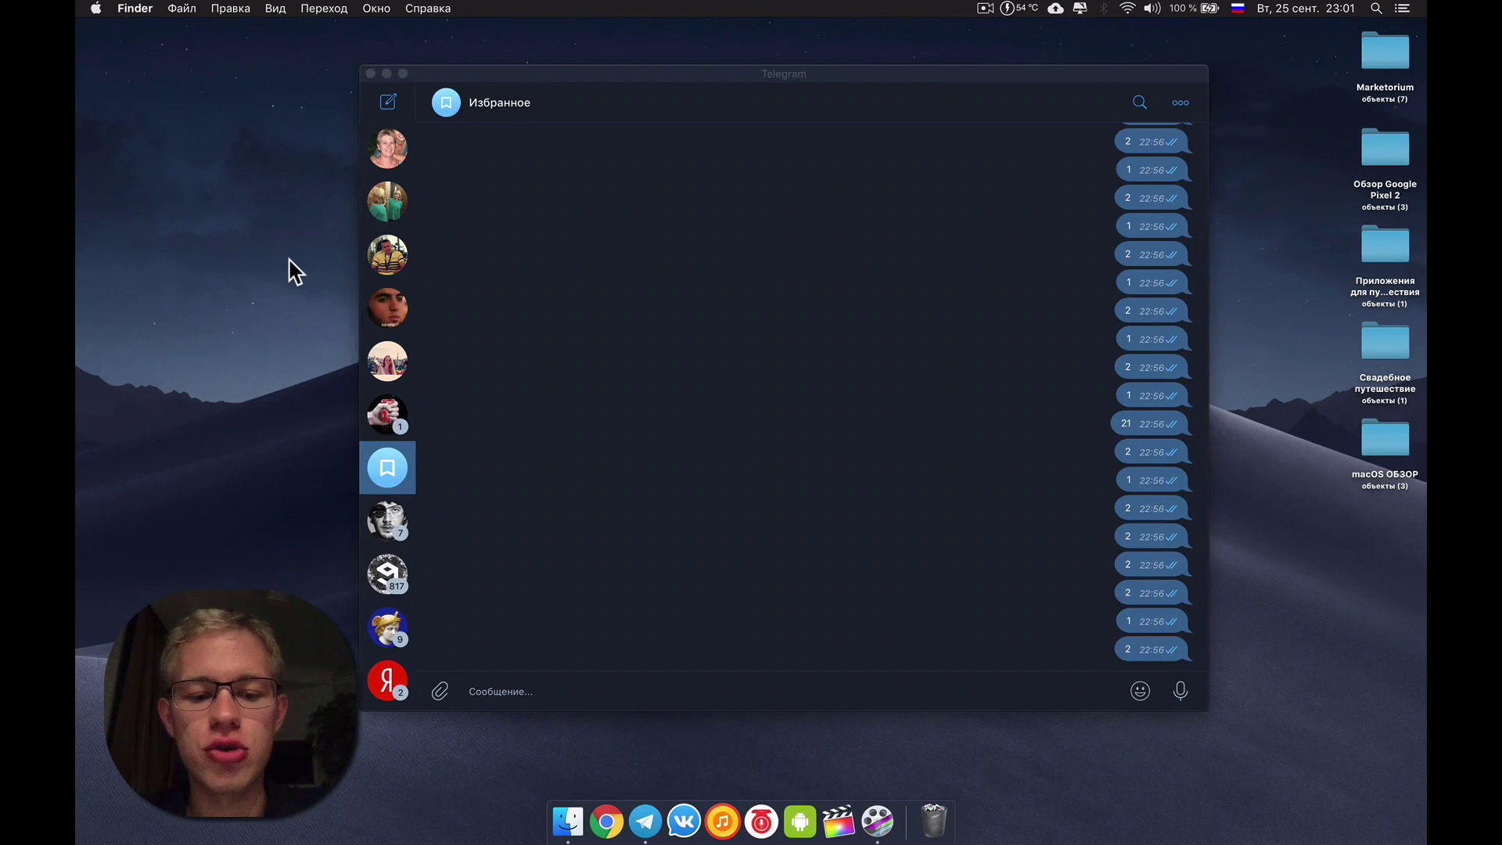
Take a full-screen screenshot and save it with a freehand stroke added over the chat area in Markup
key(shift+super)
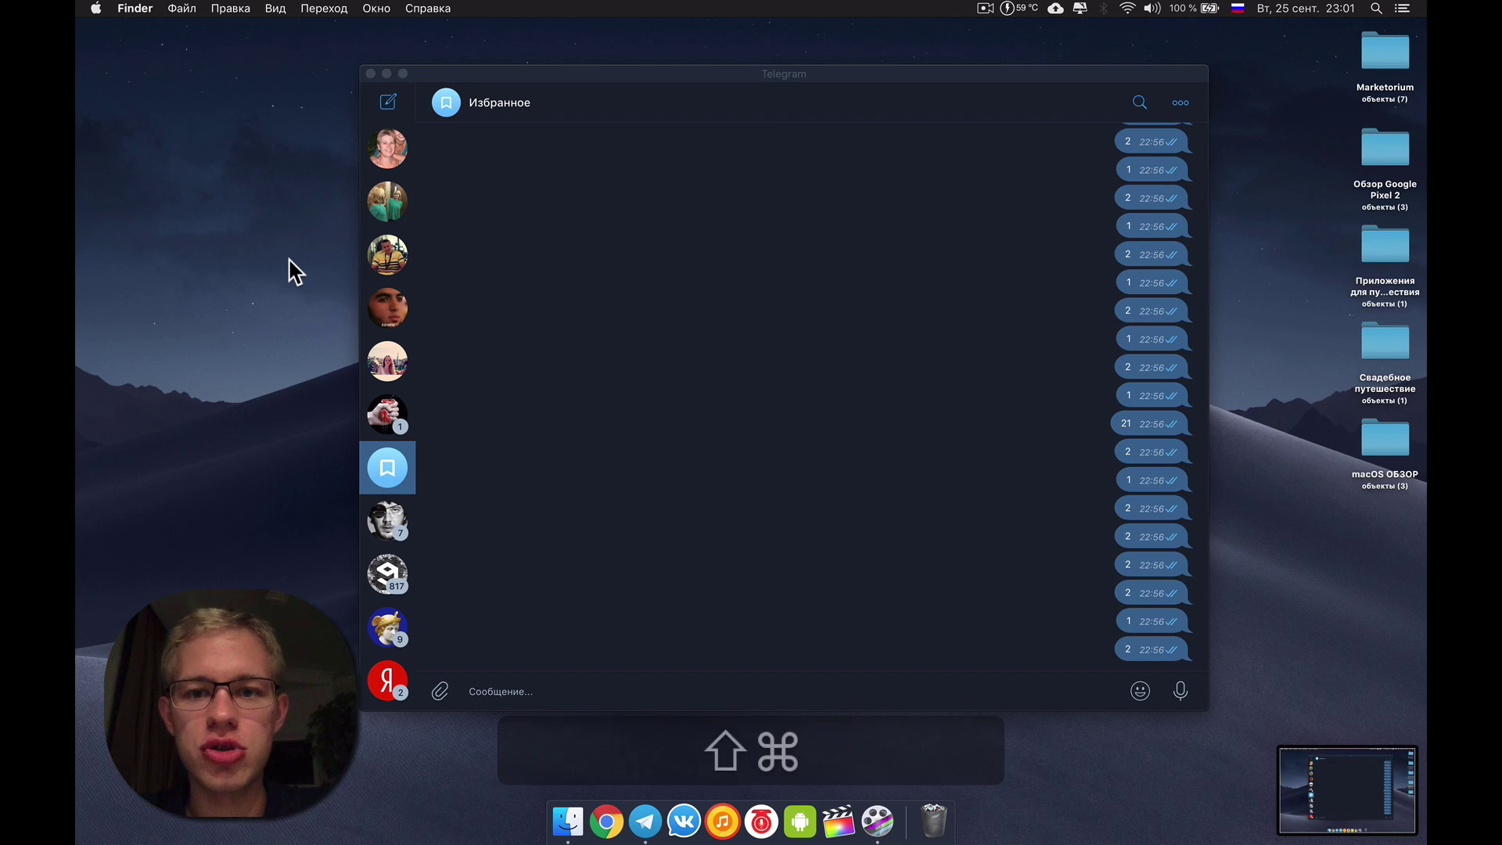
click(1339, 797)
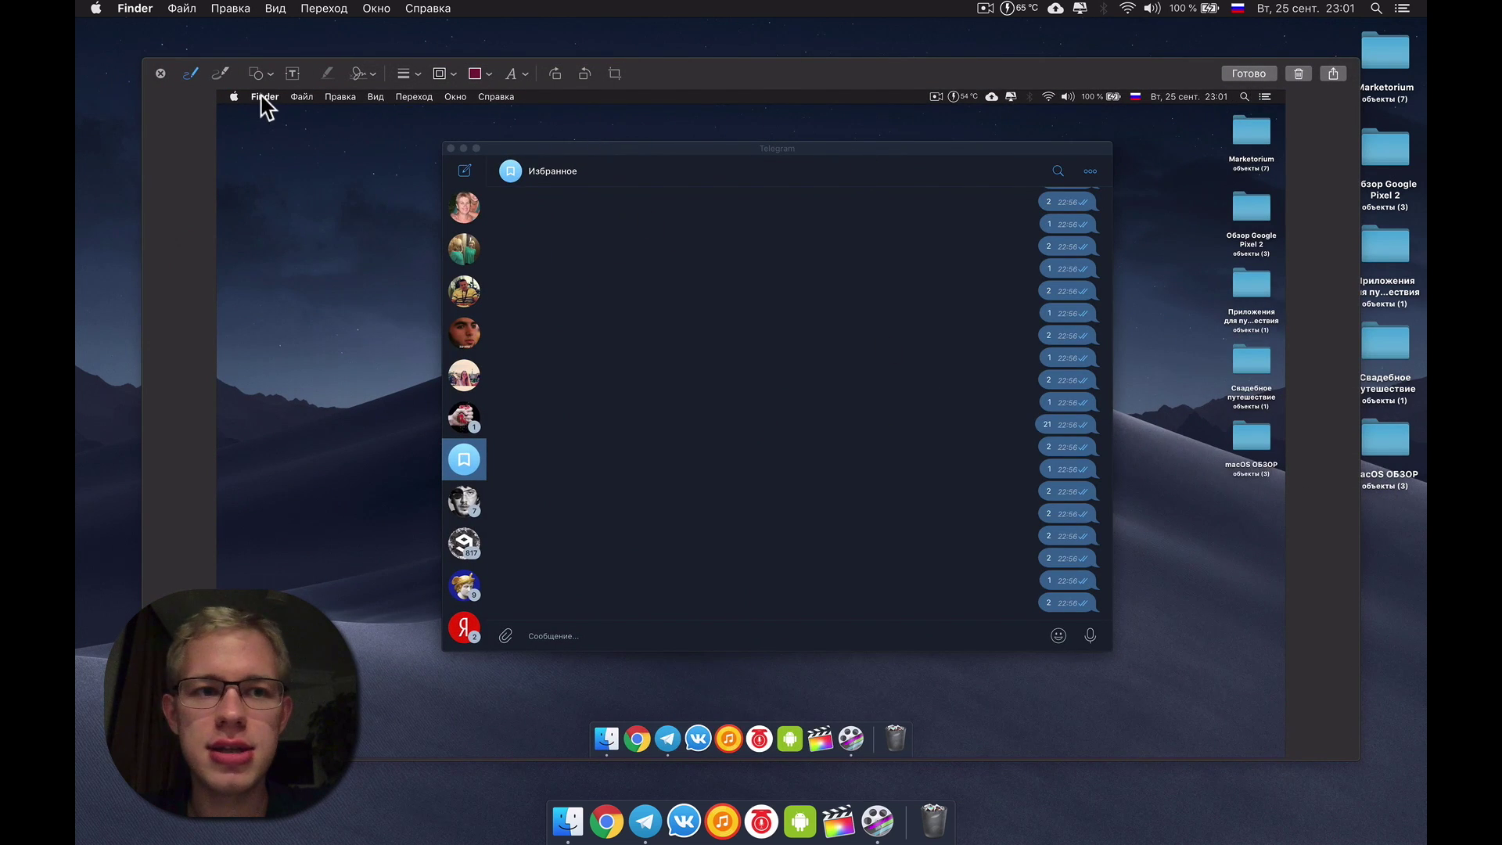
click(222, 73)
mouse_move(709, 237)
mouse_down()
mouse_move(732, 466)
mouse_move(657, 266)
mouse_up()
click(1244, 75)
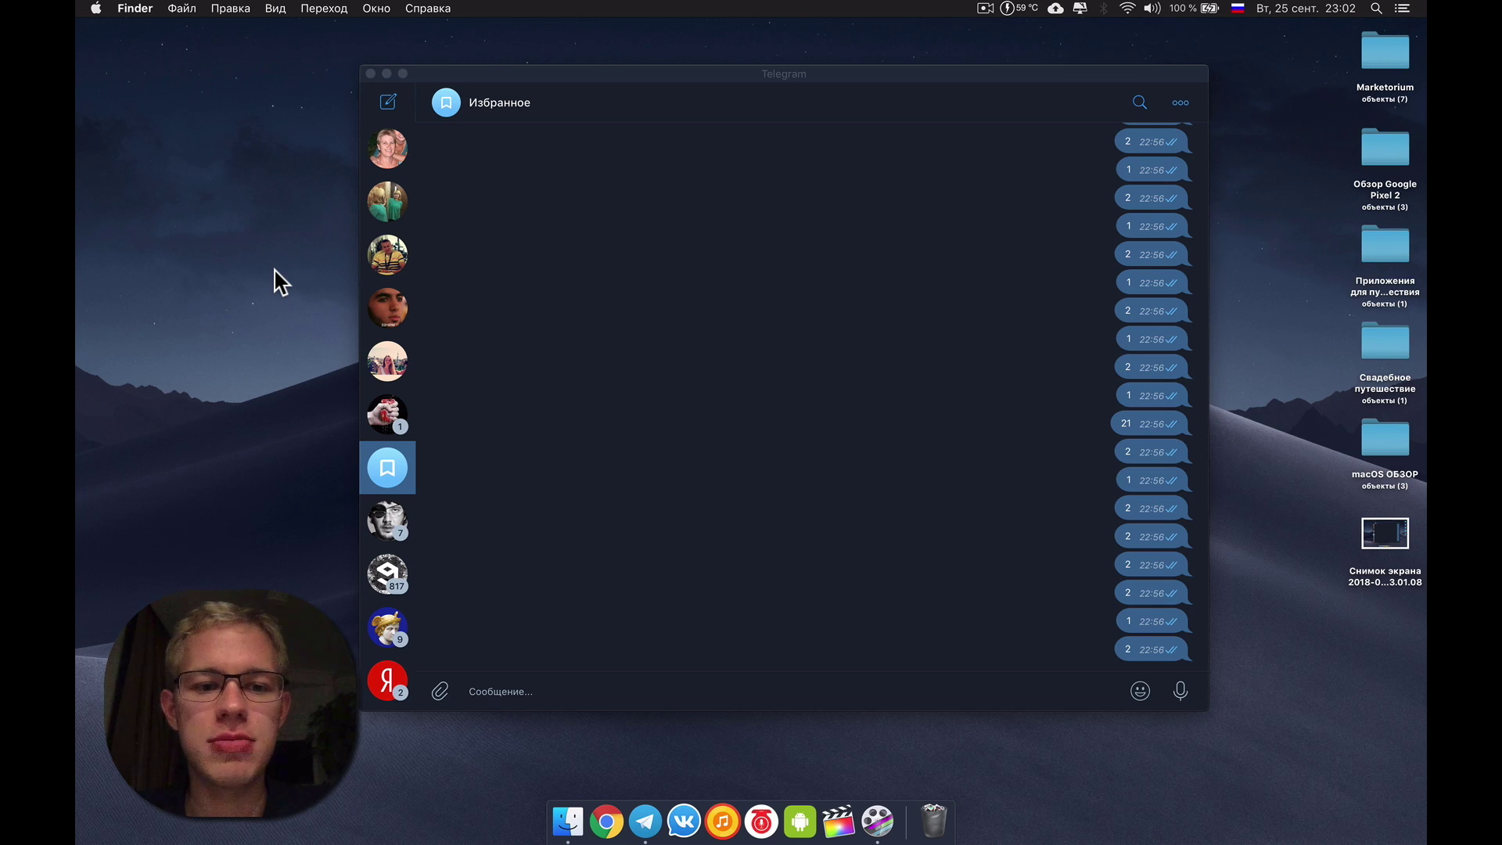
Copy a screenshot of the area around the Telegram window's chat list corner, and send it to the Избранное chat in Telegram
key(shift+super+4)
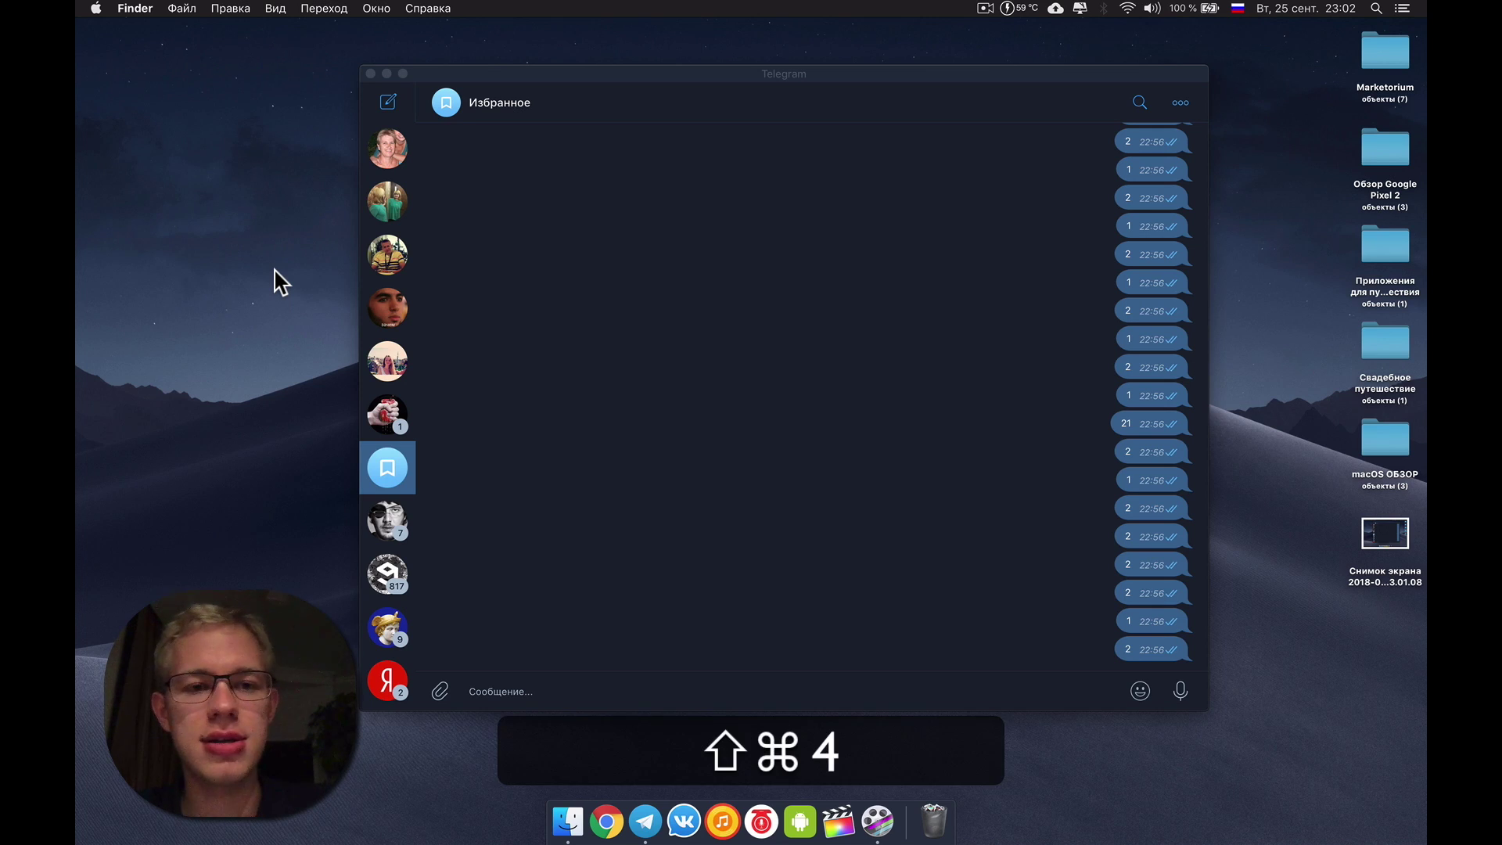
drag(150, 54, 632, 302)
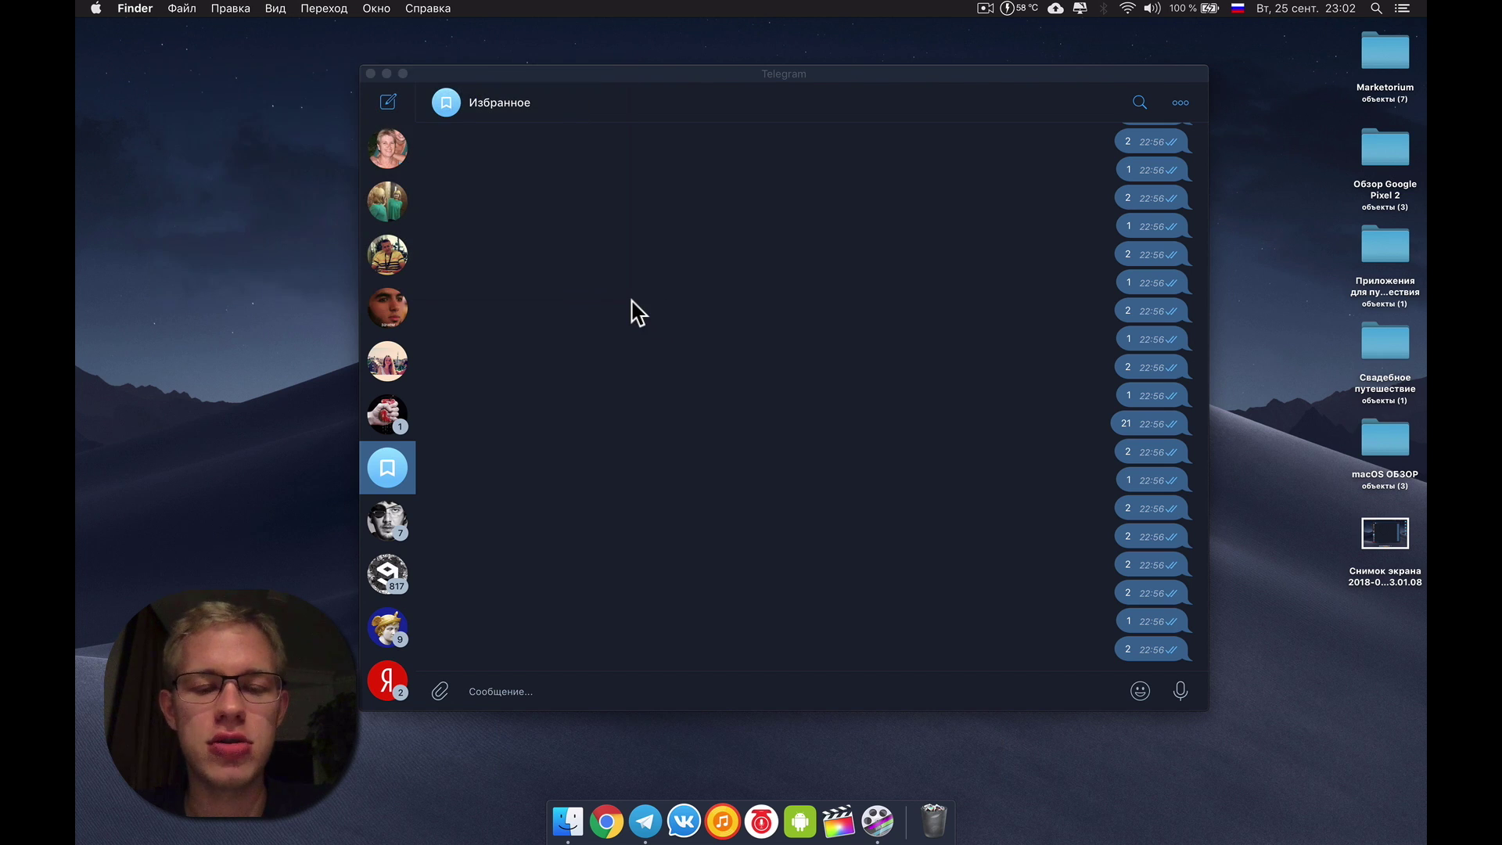
click(539, 690)
key(super+v)
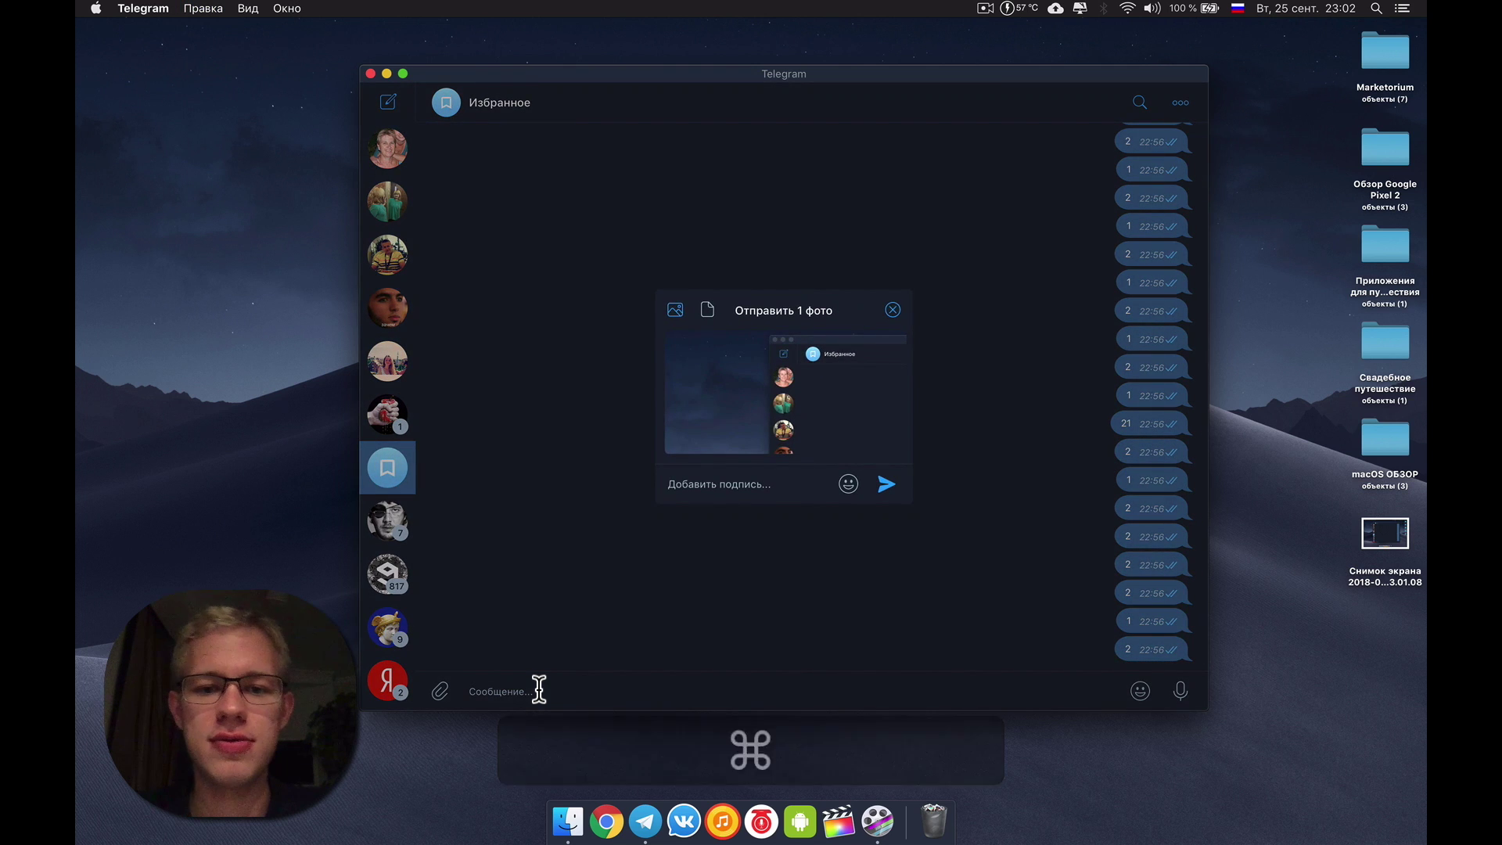
key(Return)
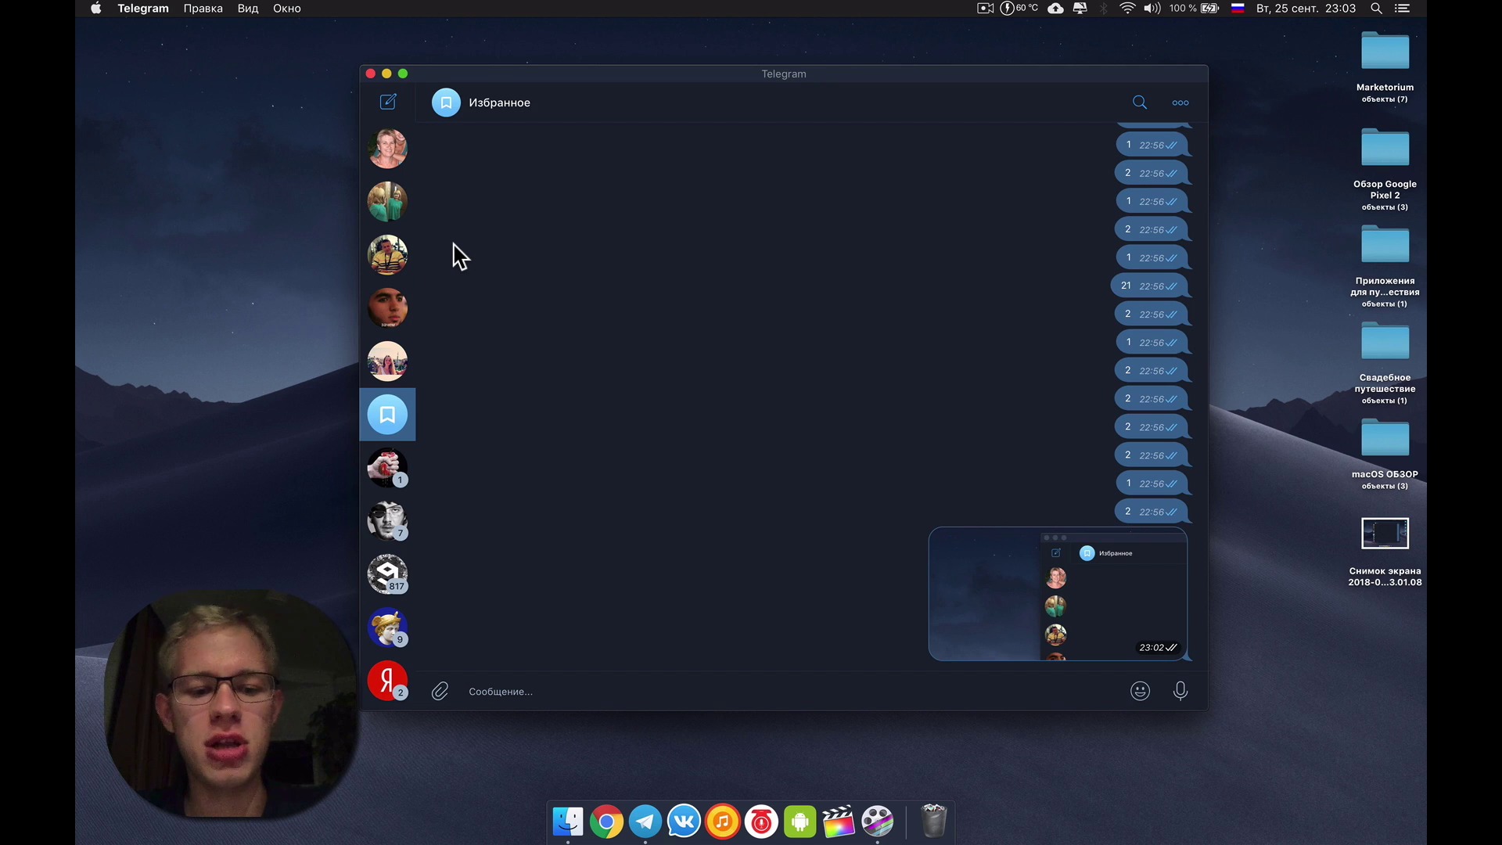
Capture an area screenshot around the Telegram window's upper corner, view it in Markup and save it to the desktop
key(shift+super+4)
drag(223, 59, 772, 359)
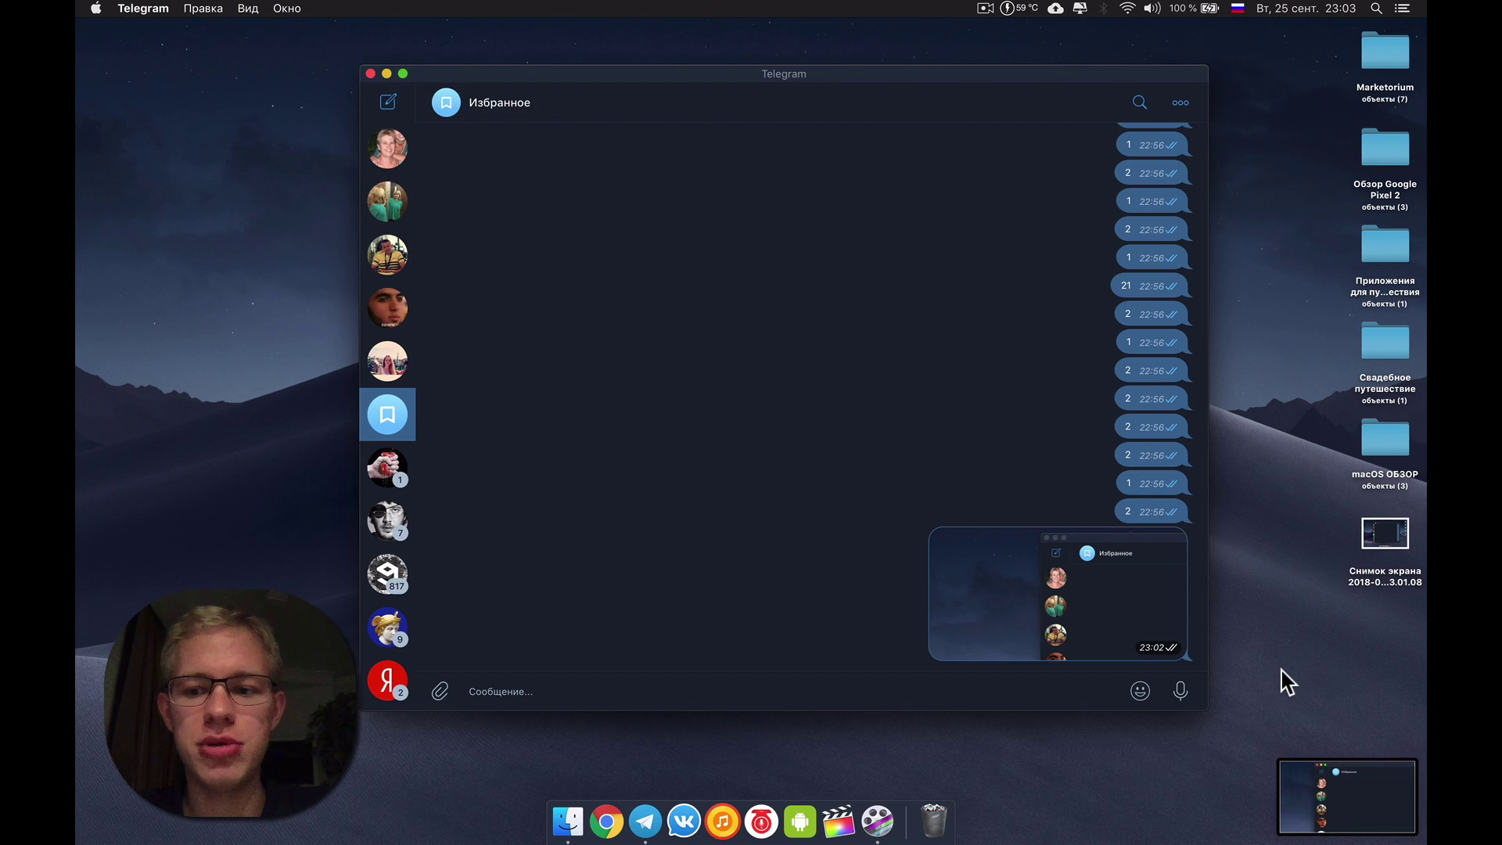
click(1325, 786)
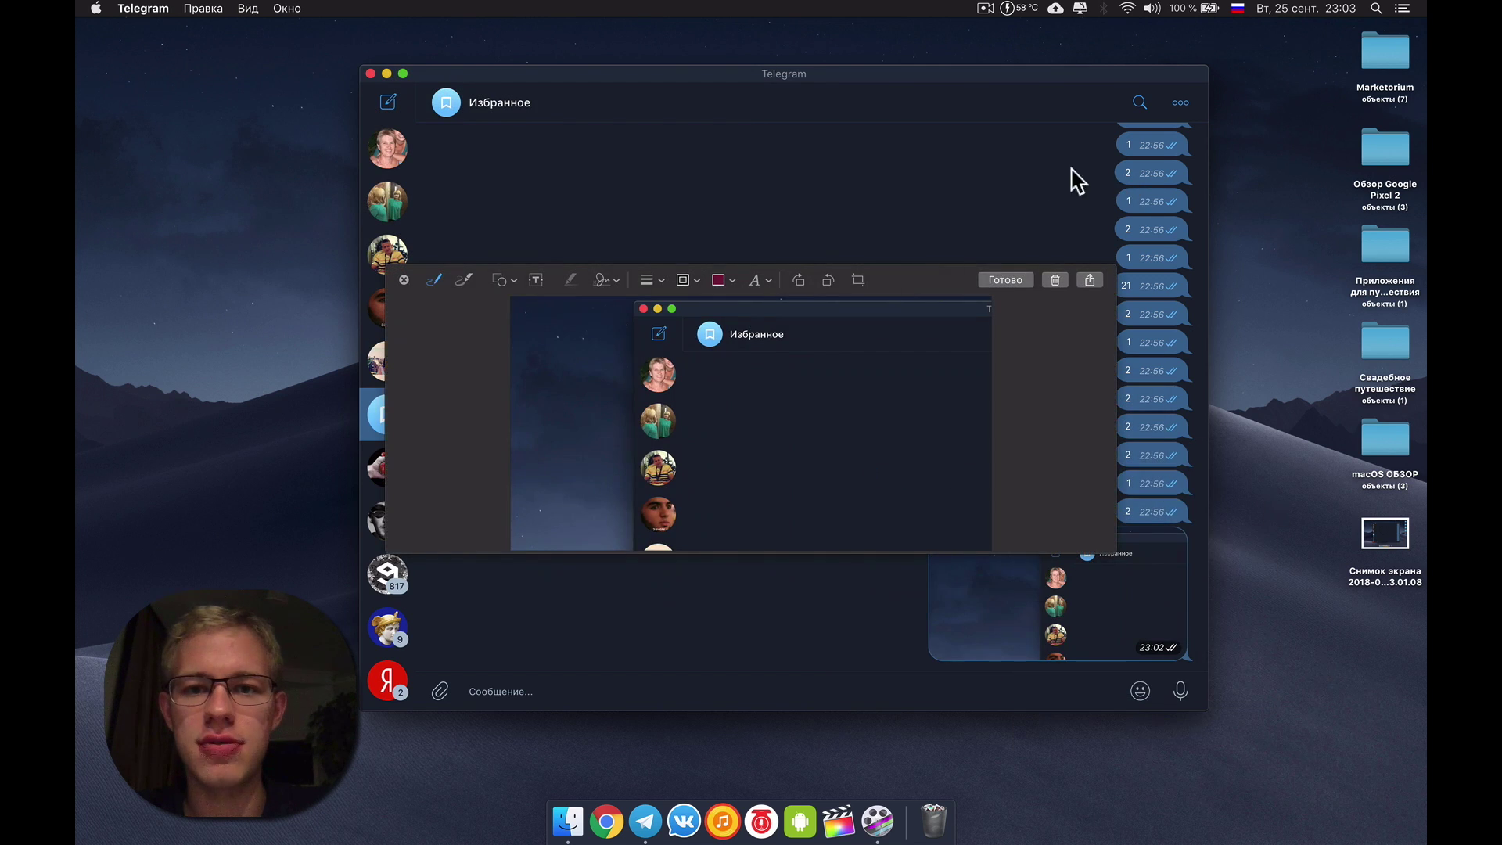
click(1009, 280)
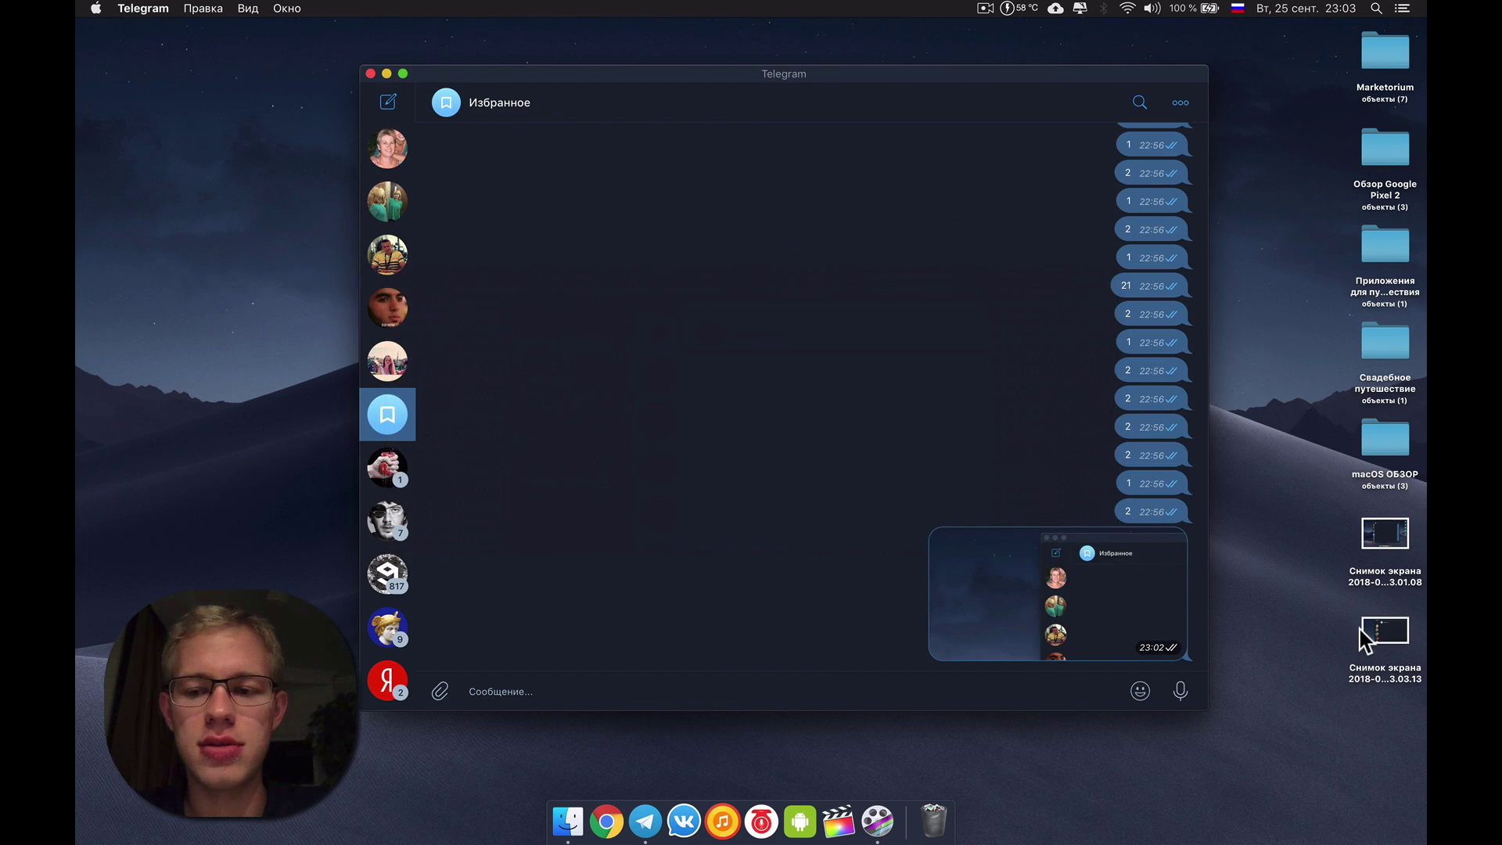
click(259, 249)
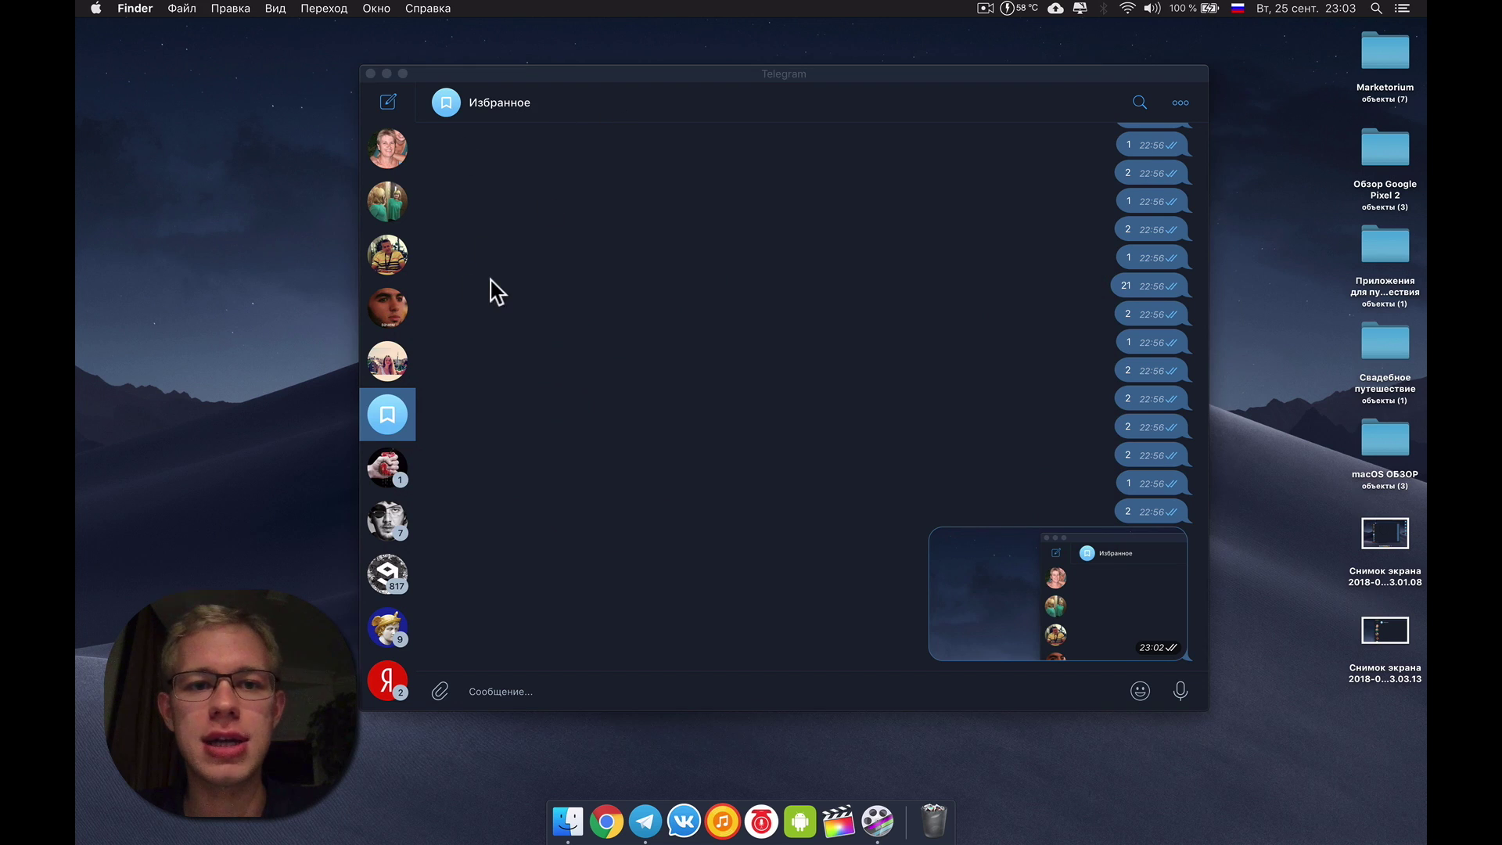
Capture a screenshot of the whole Telegram window, view it in Markup and save it to the desktop
click(605, 260)
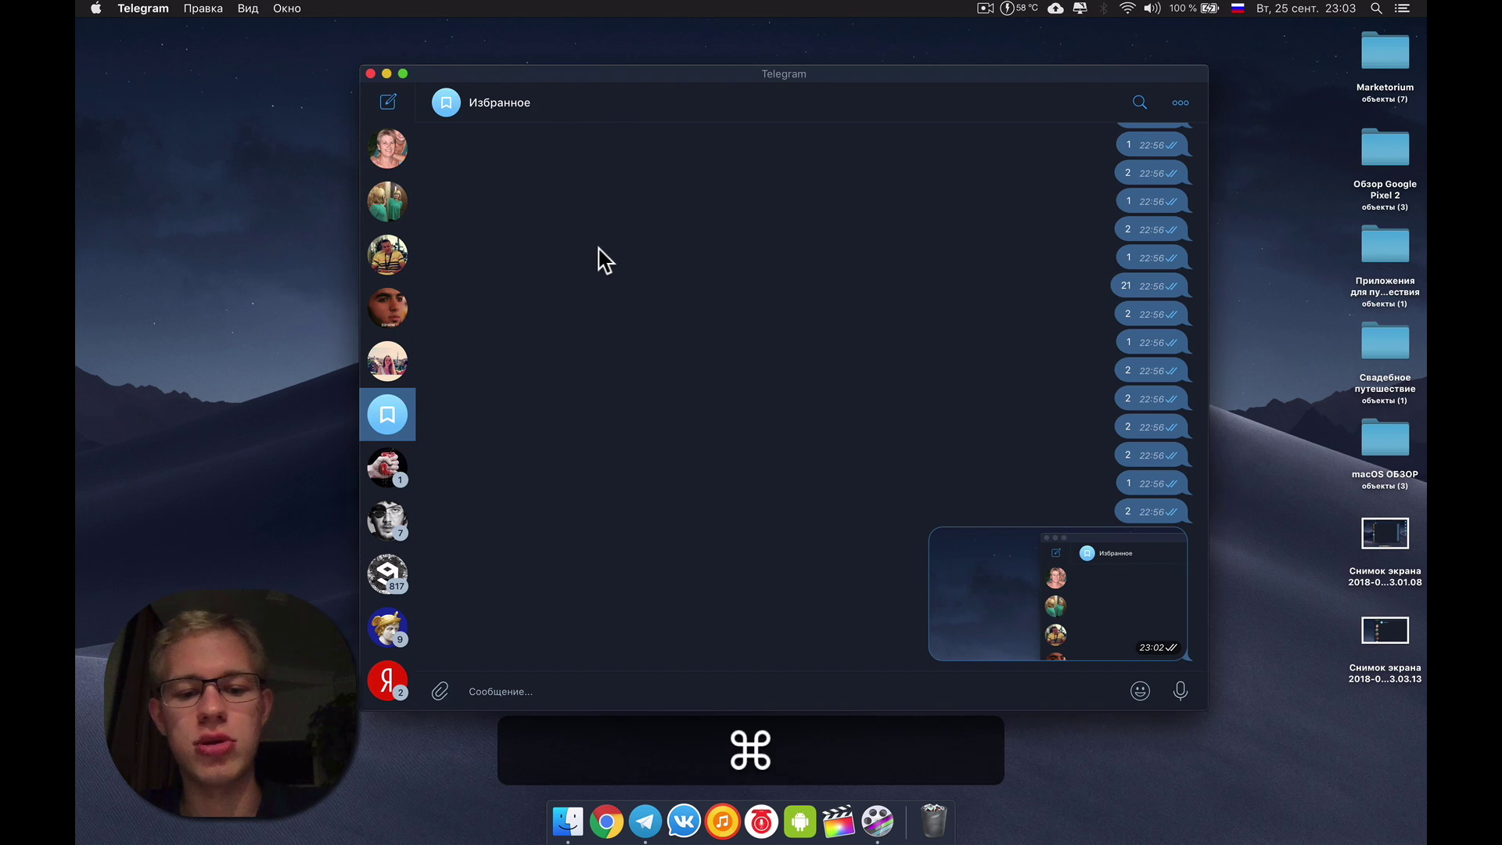
key(super+shift+5)
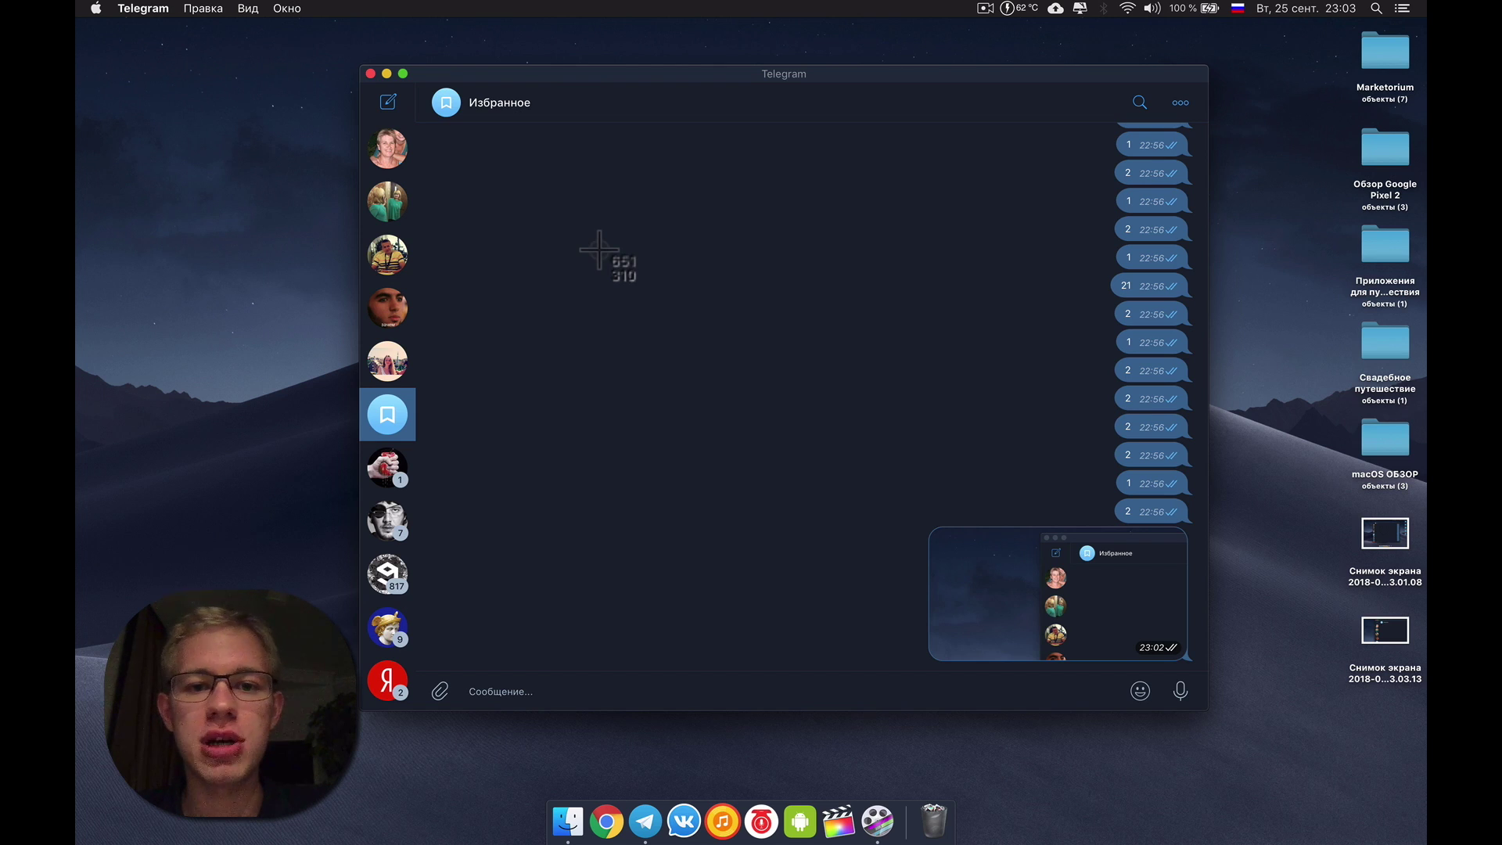
key(space)
click(650, 208)
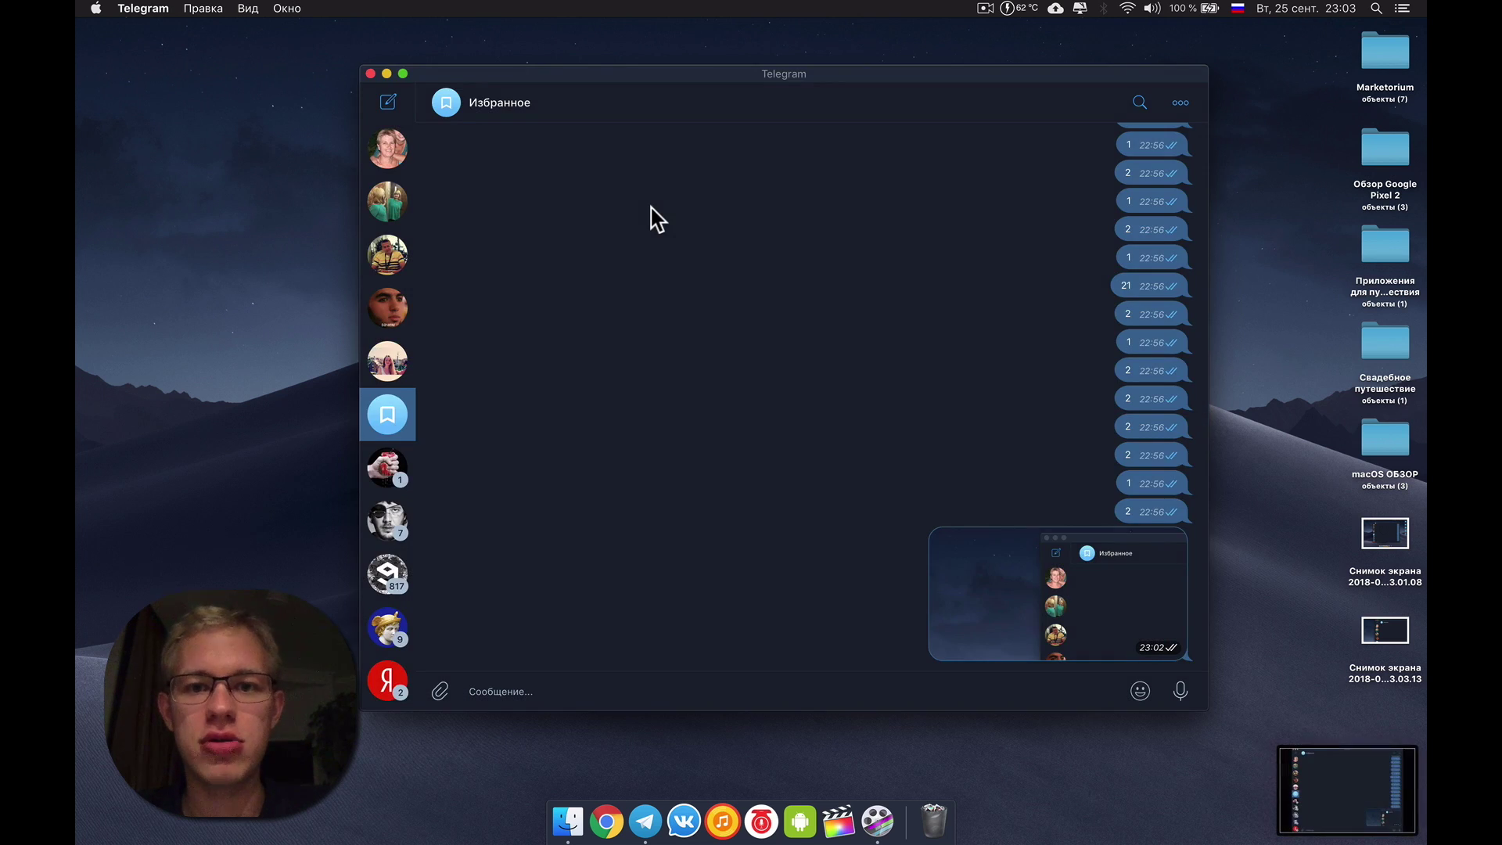
click(1374, 804)
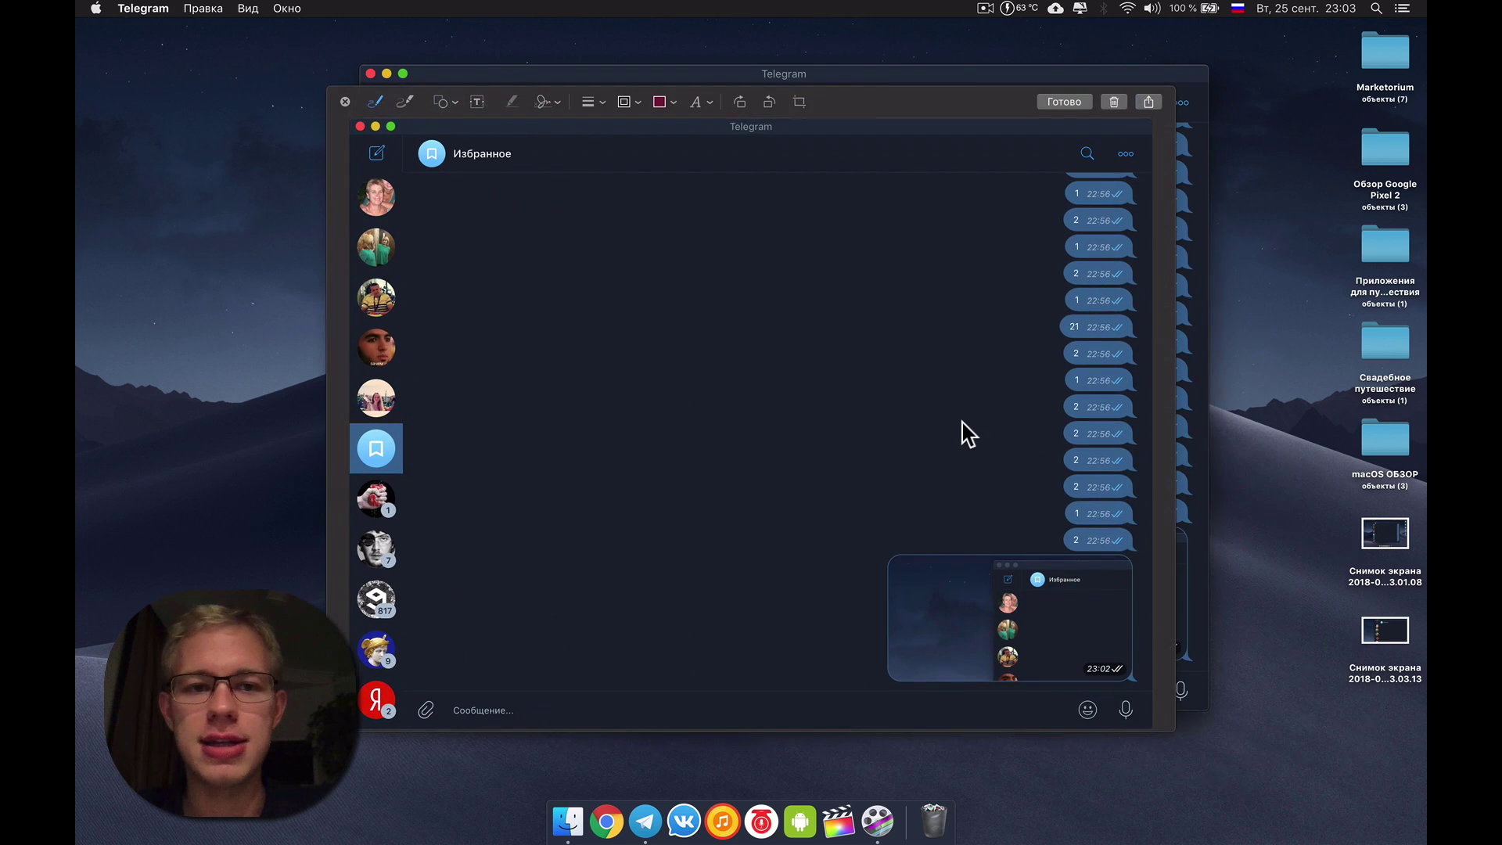
click(1065, 103)
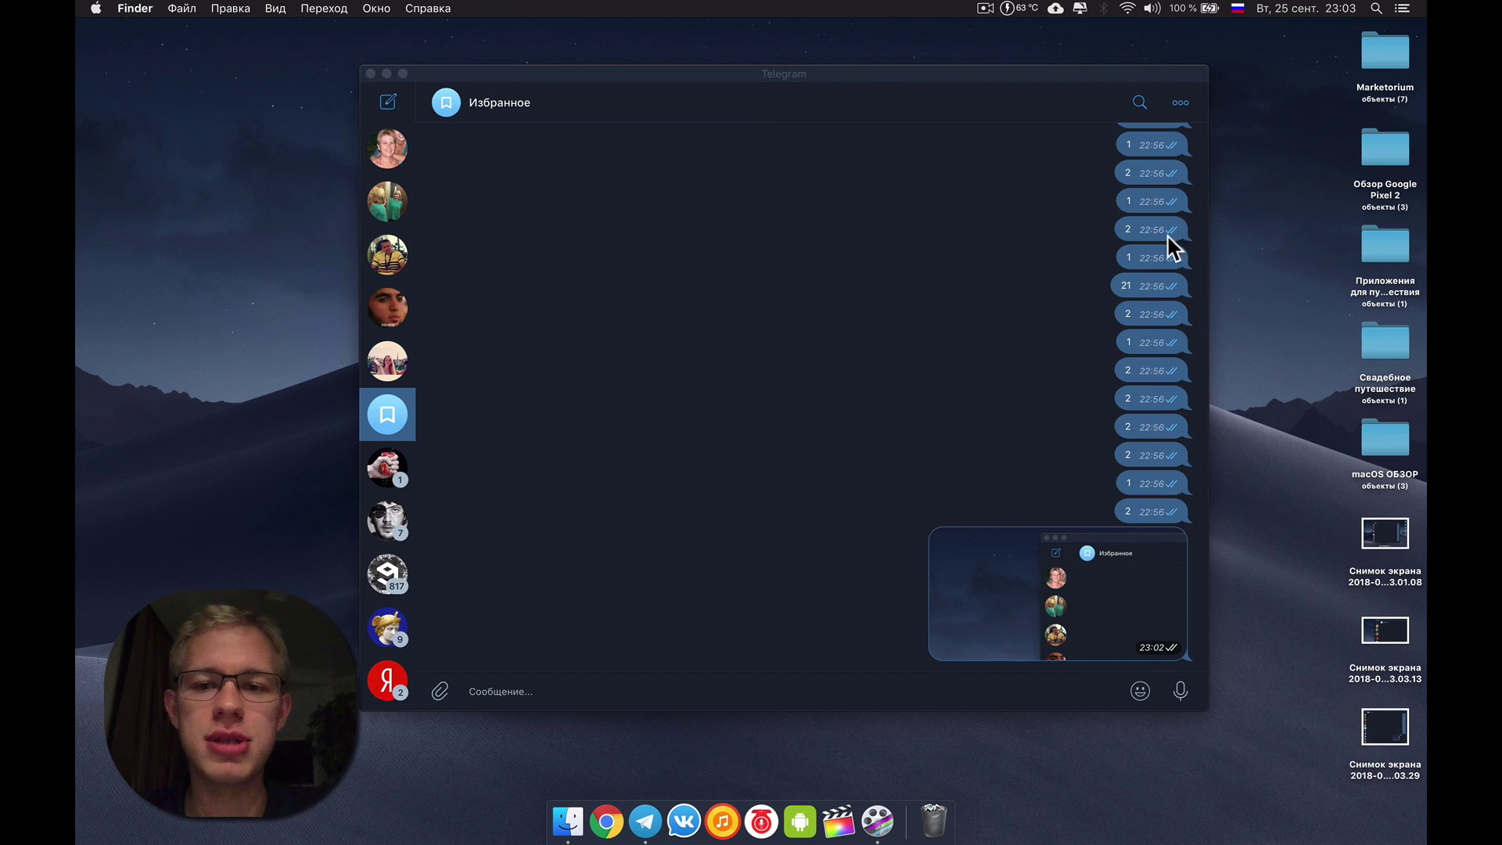
click(630, 435)
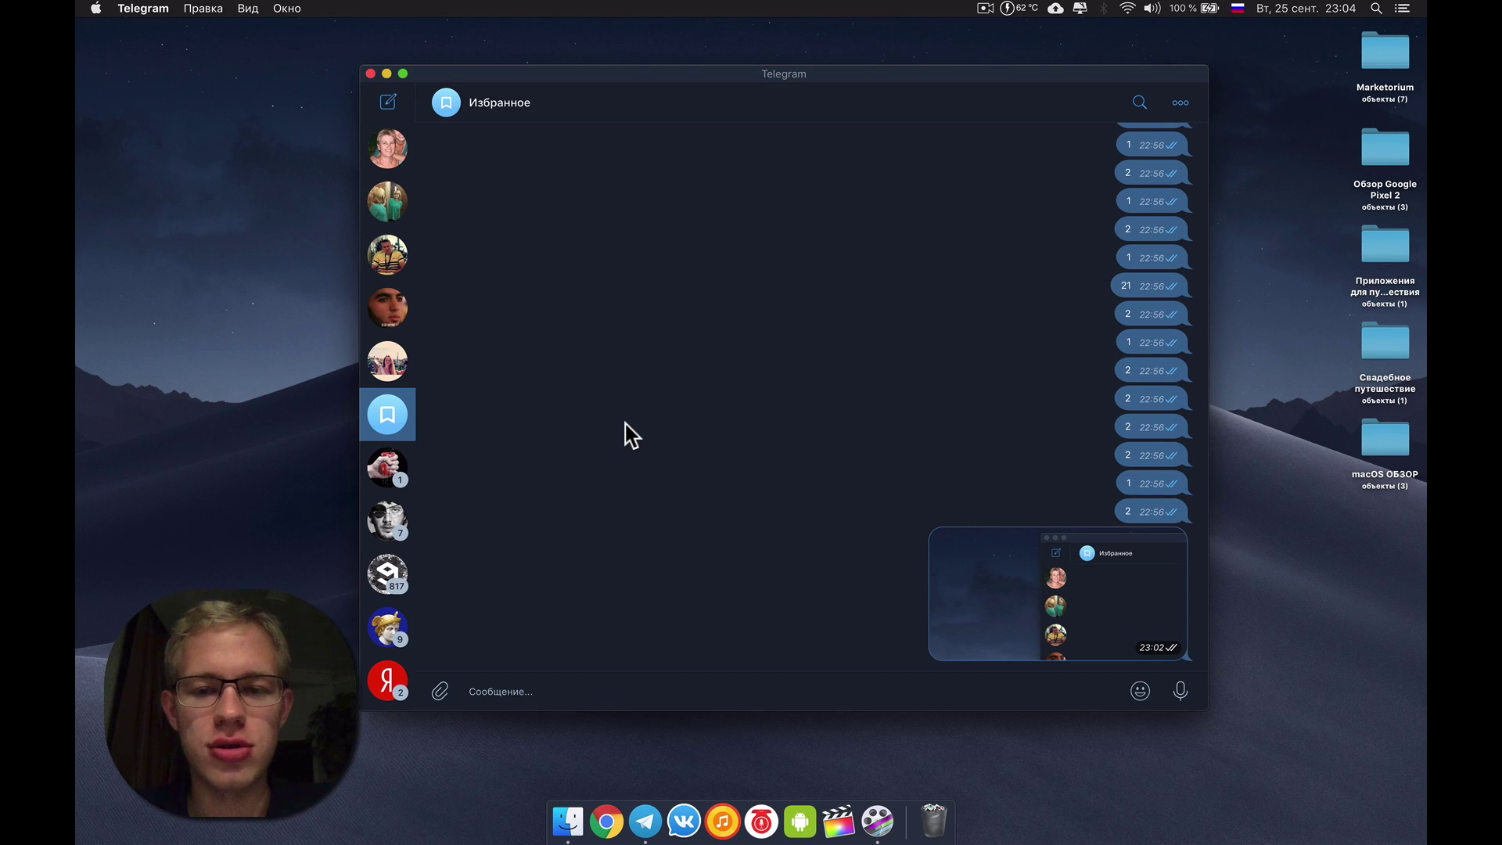
Open the Screenshot utility from Launchpad with whole-screen recording selected
key(F4)
click(585, 54)
click(288, 104)
click(429, 603)
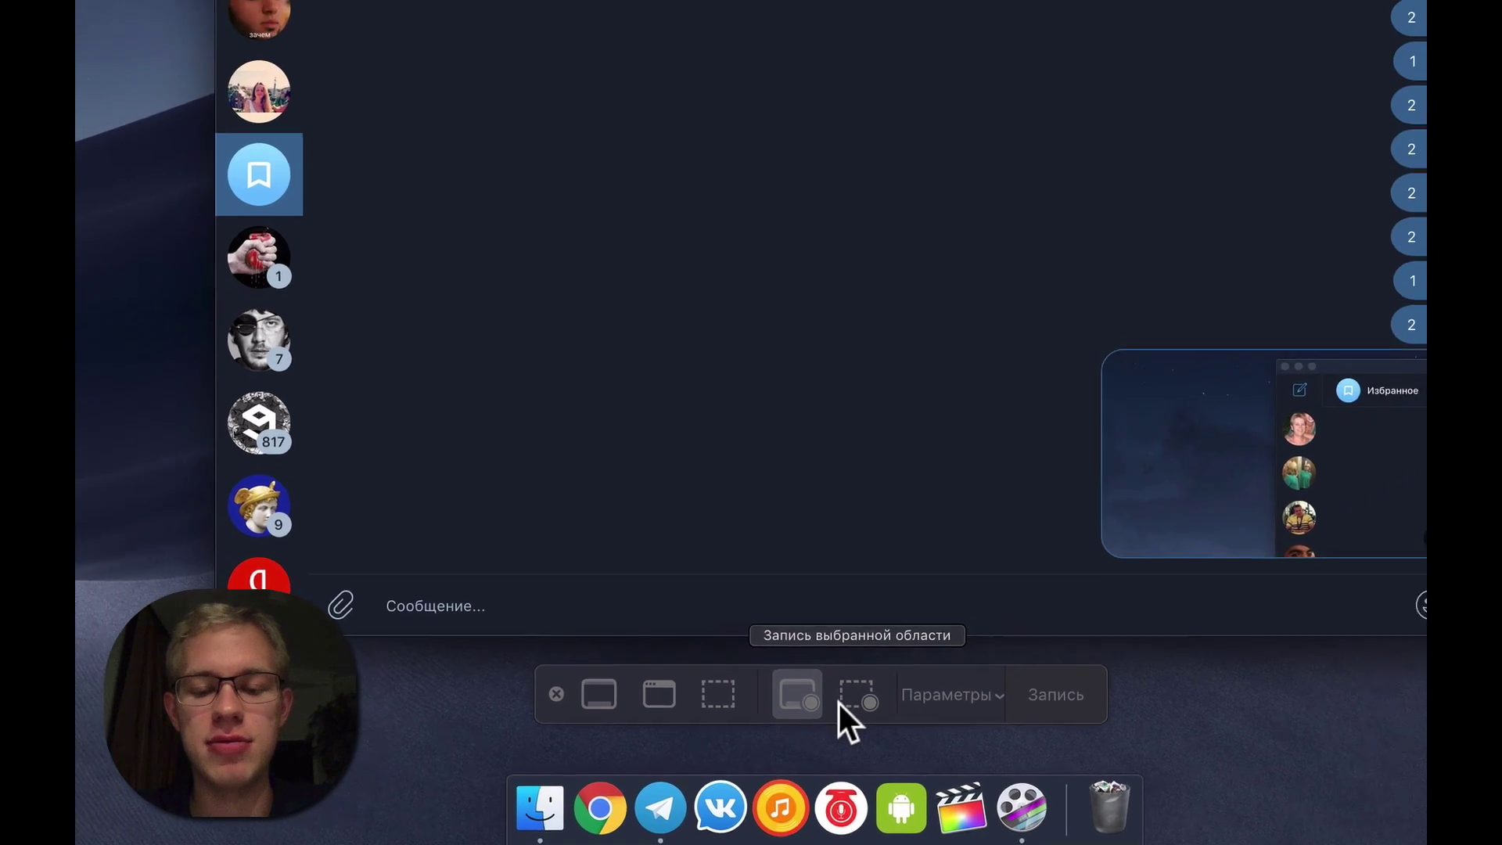
Switch to recording a selected portion of the screen, and resize and reposition the recording area over the Telegram window
click(843, 705)
drag(758, 5, 751, 214)
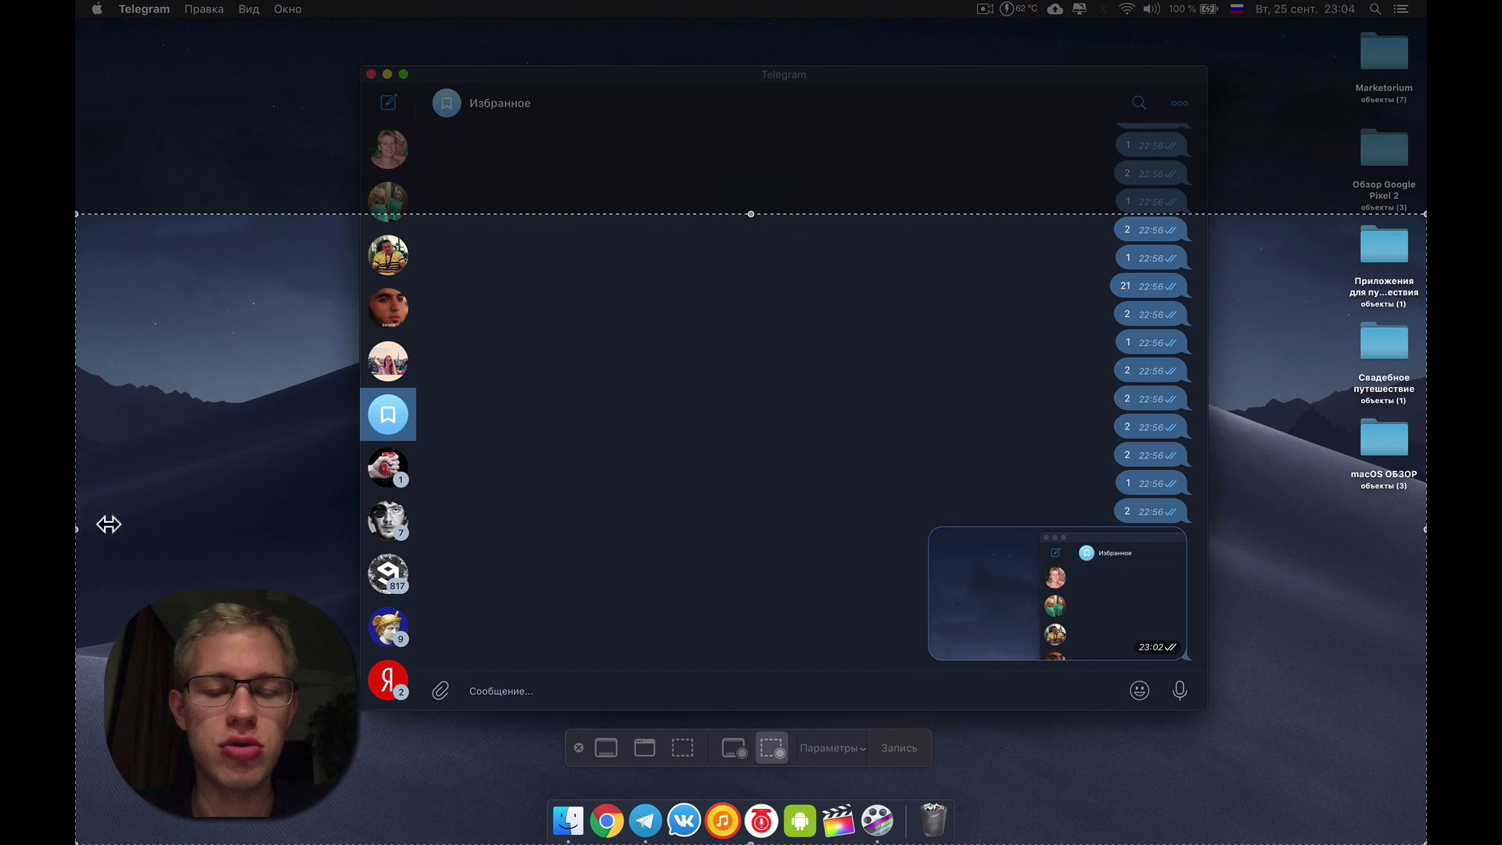
drag(88, 528, 423, 467)
drag(641, 365, 450, 228)
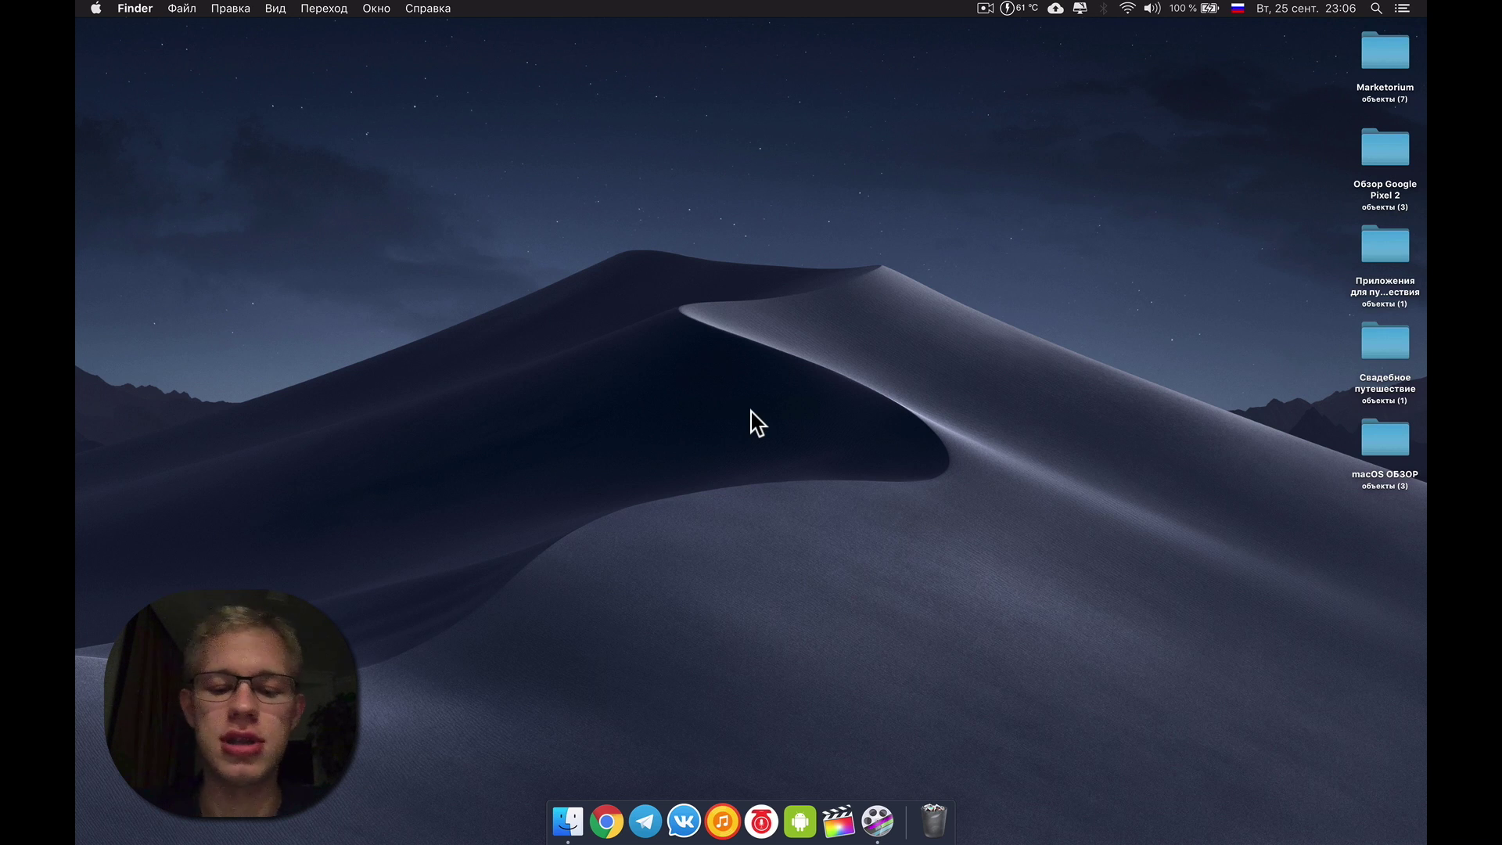
Open the App Store from Launchpad and look through the featured apps and top lists on the Обзор page
key(F4)
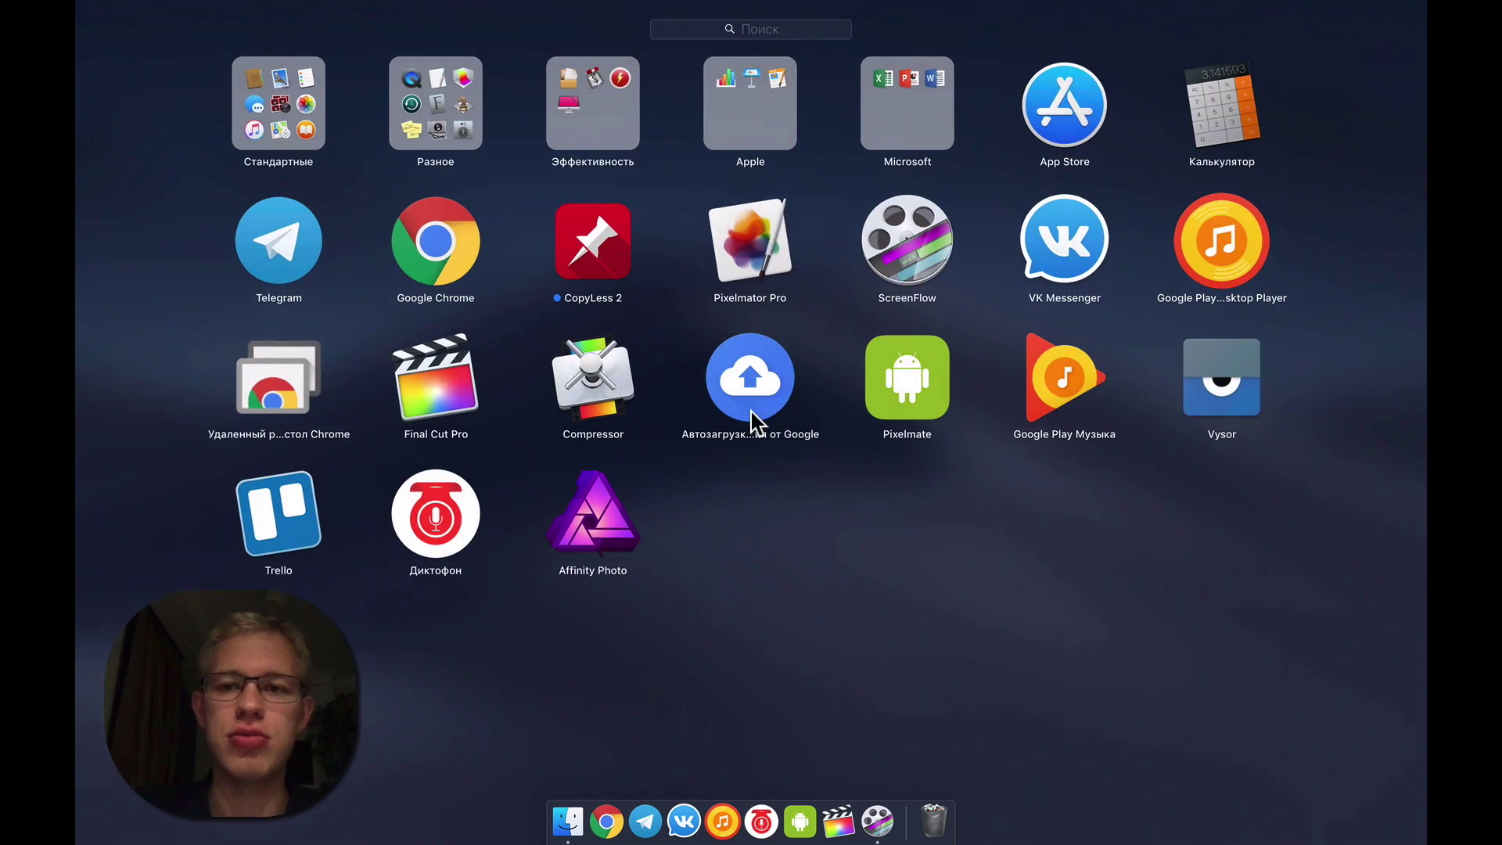
click(1064, 118)
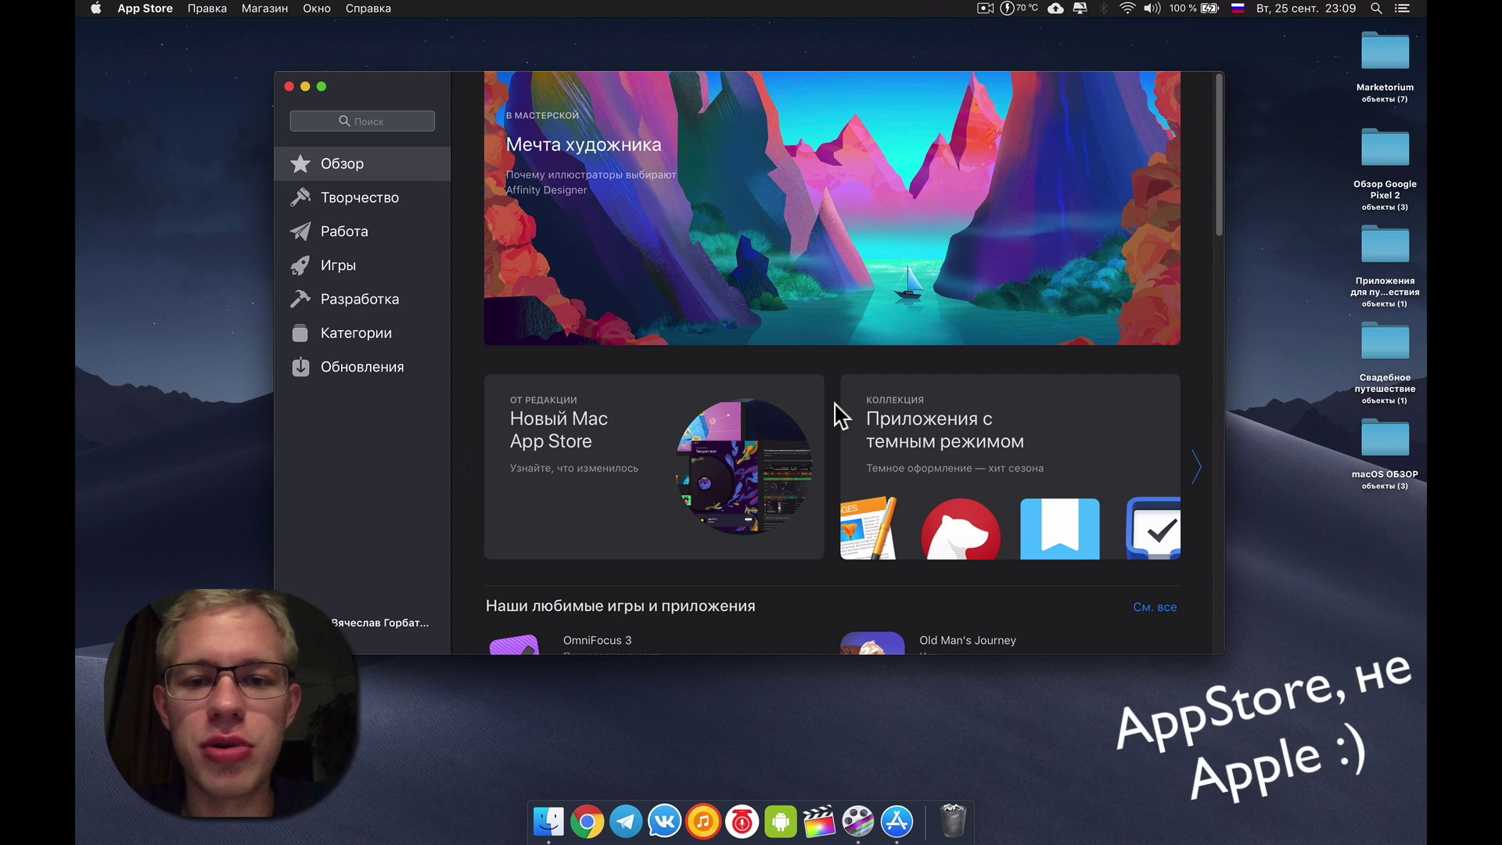
scroll(841, 415, down, 10)
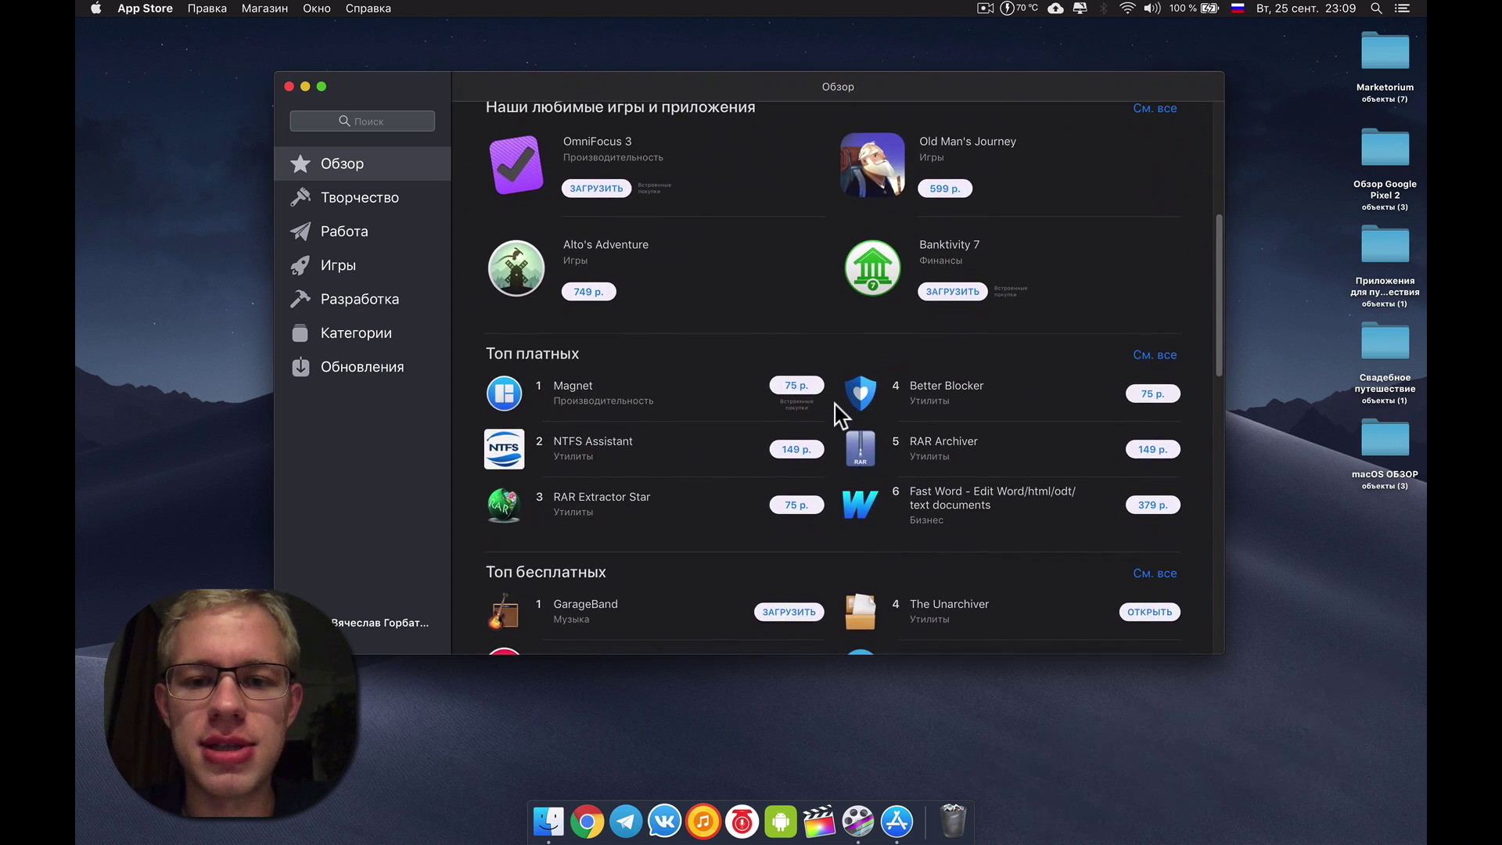
scroll(841, 415, down, 10)
scroll(841, 415, up, 7)
scroll(840, 415, up, 13)
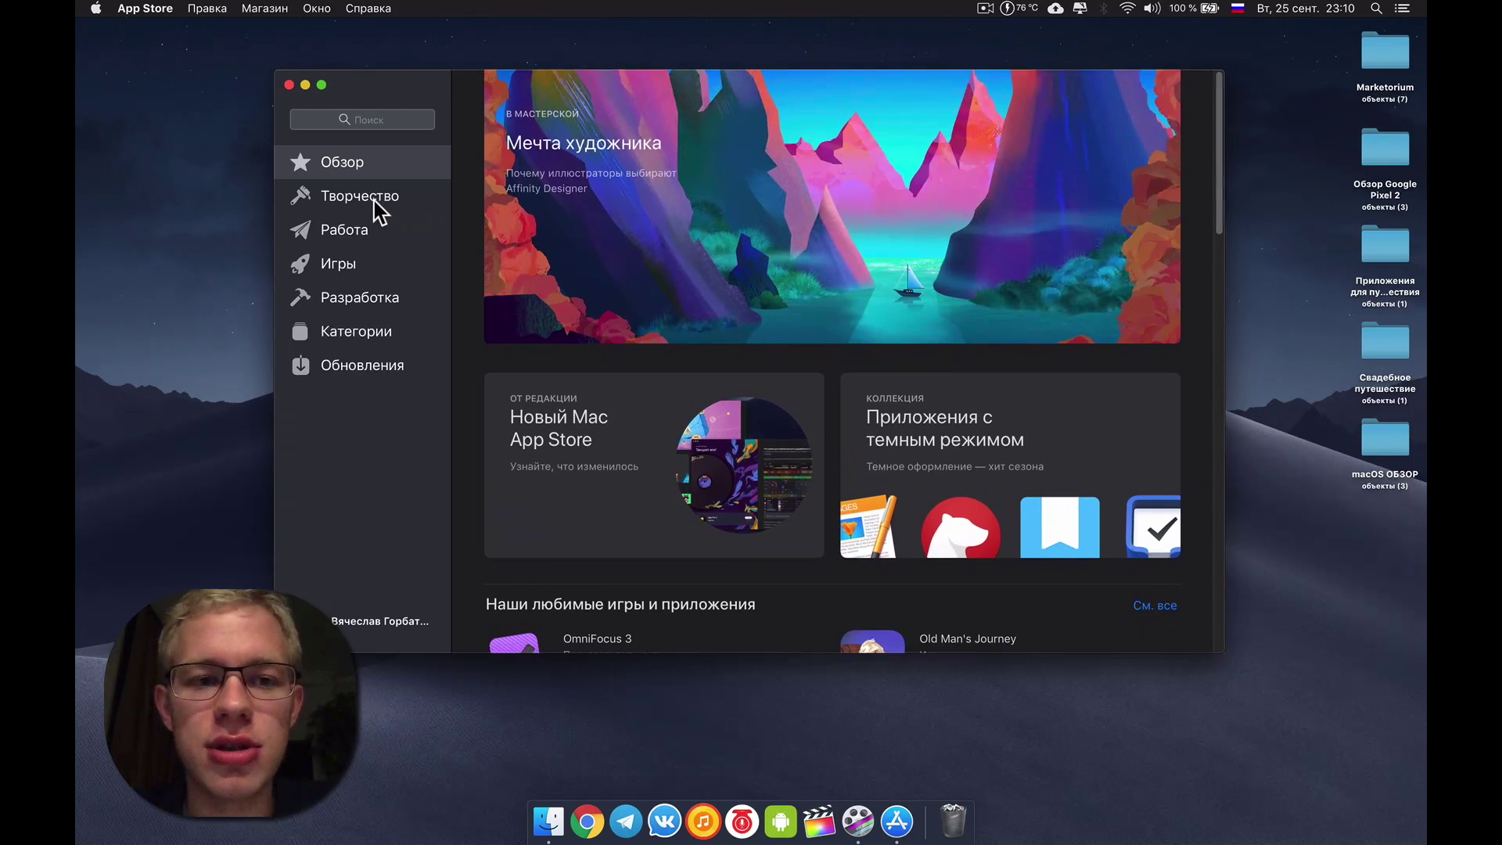
Look through the App Store sections Творчество, Работа, Игры and Разработка, and return to the Обзор page
click(383, 205)
click(376, 234)
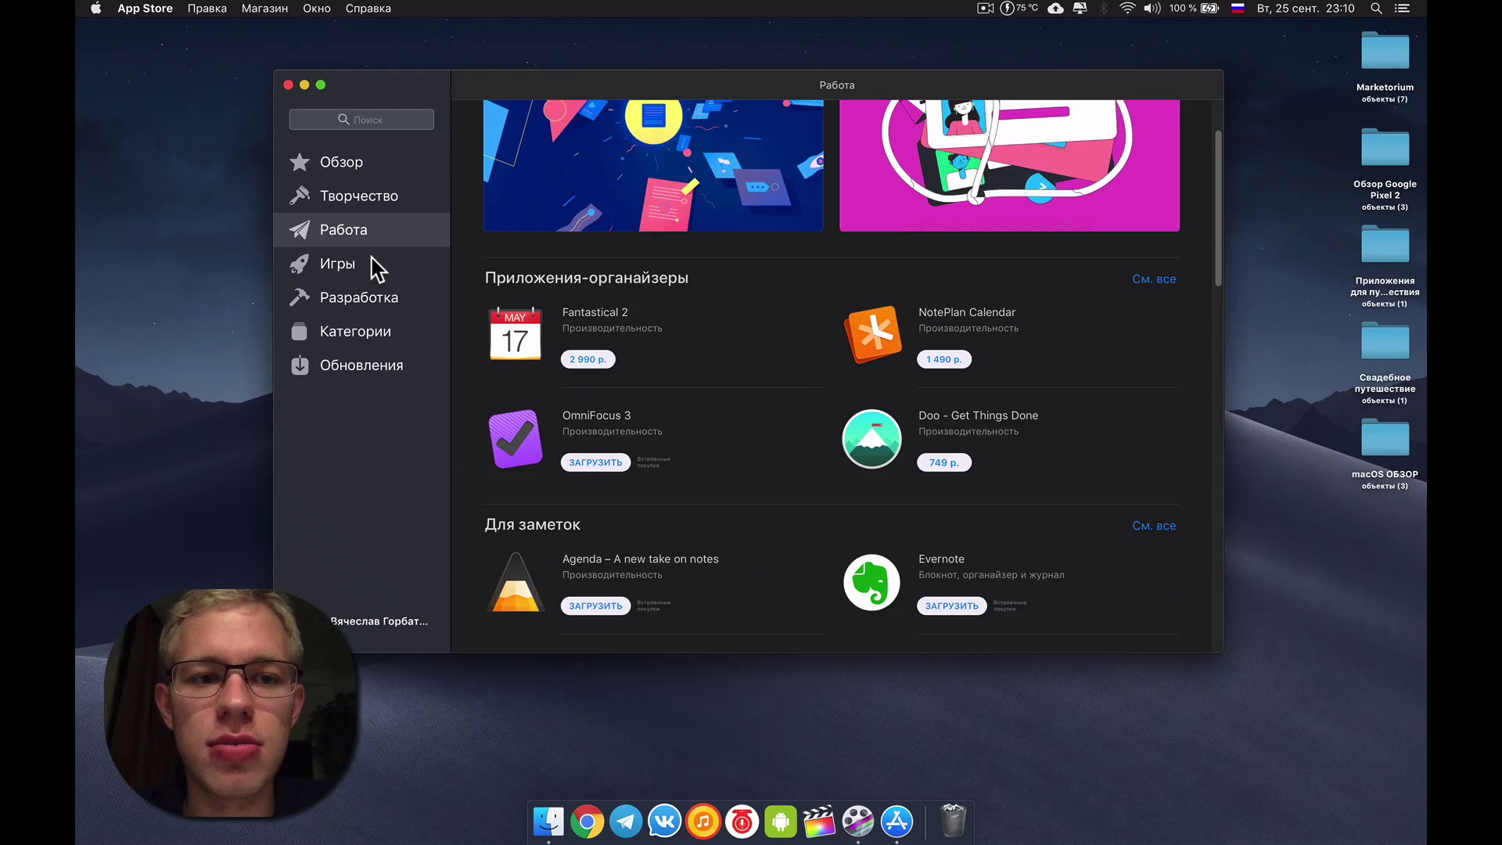
click(373, 266)
click(369, 301)
key(super+1)
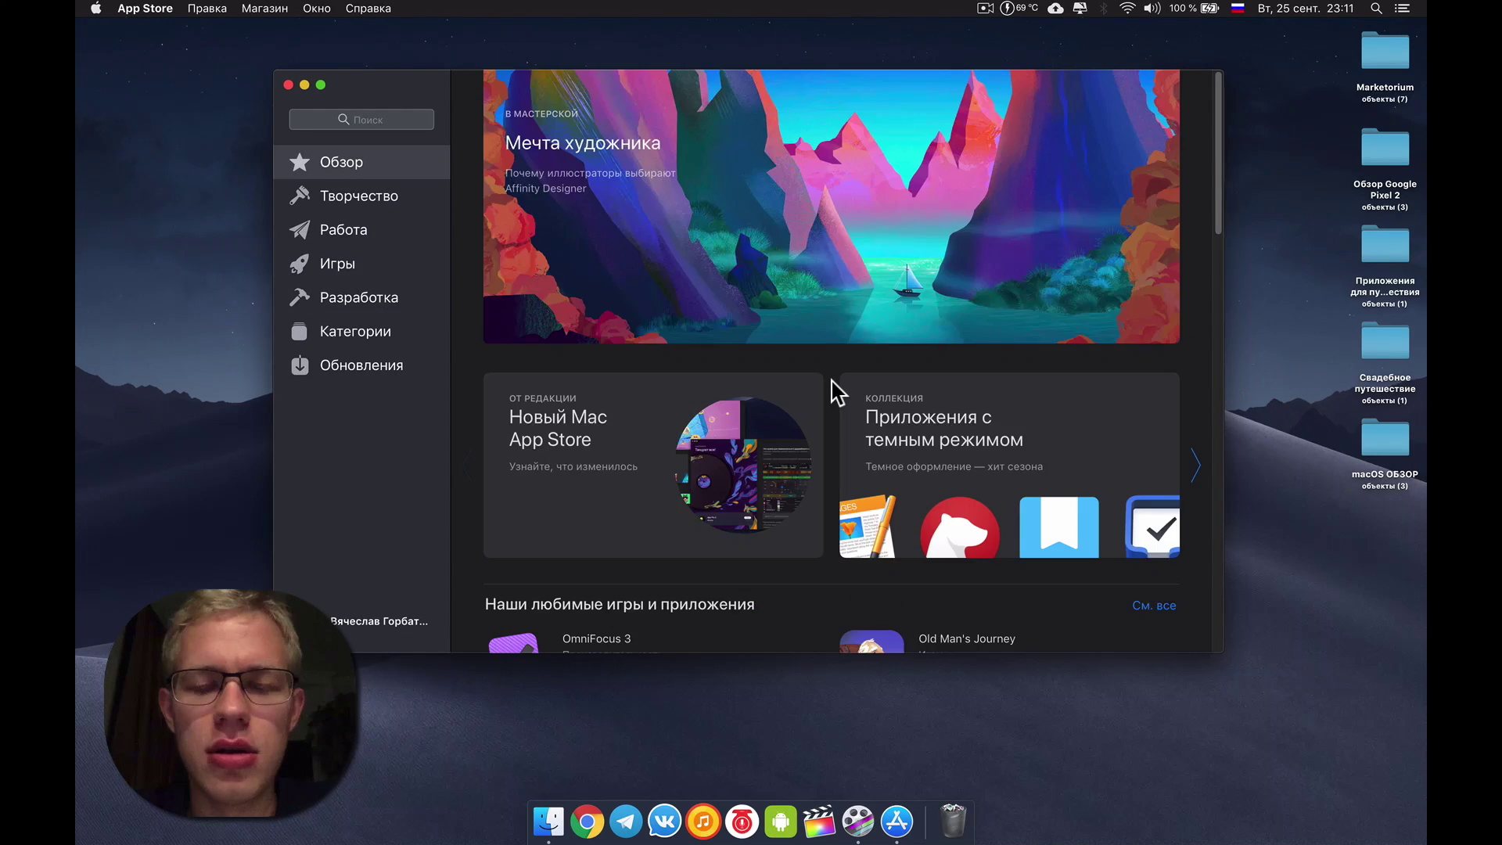
Open the Социальные сети category in the App Store and look at its top paid and top free apps
click(379, 336)
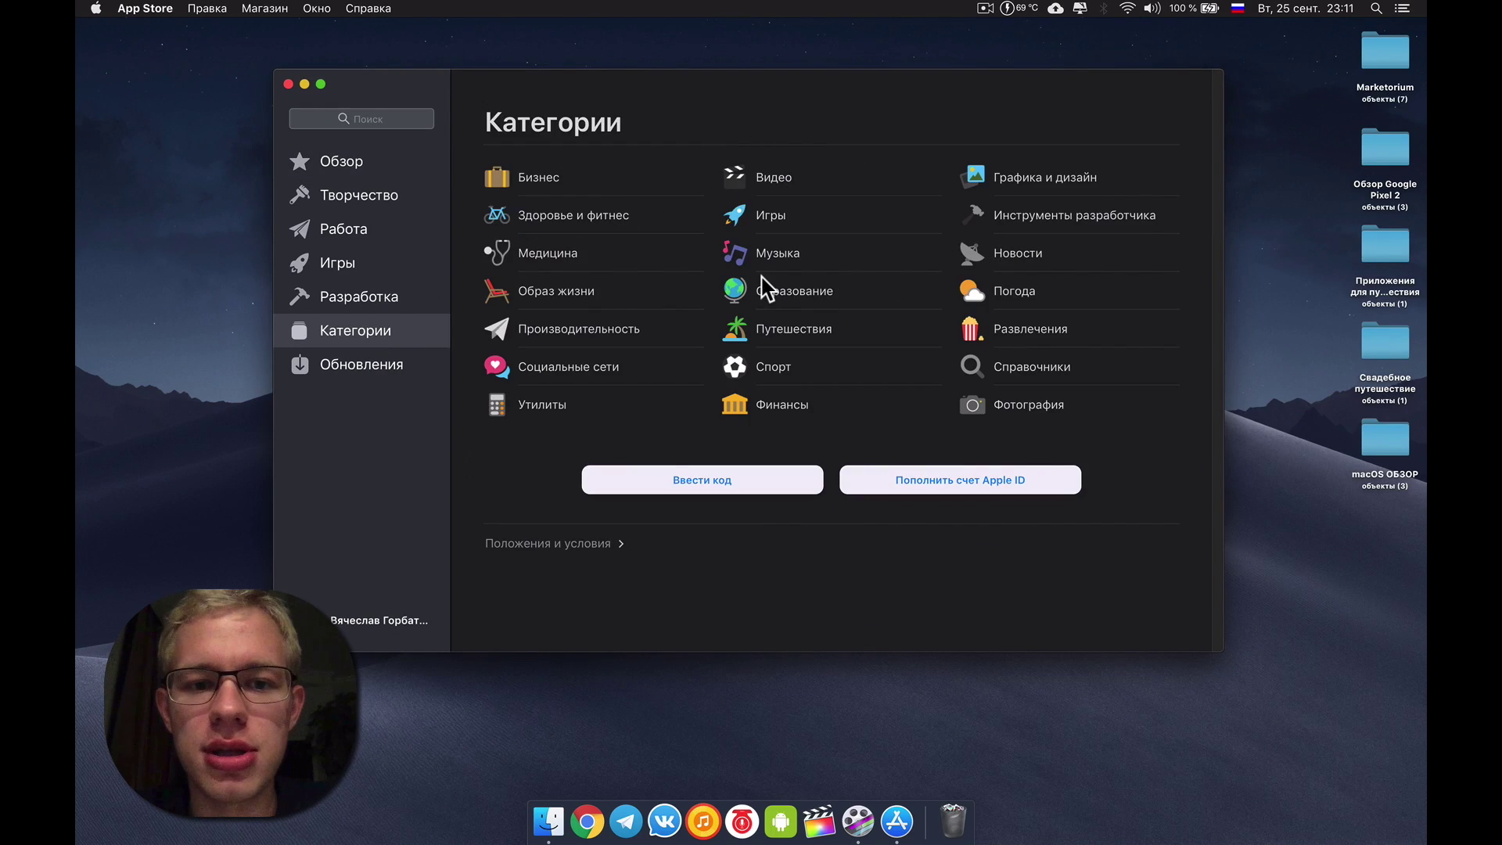
click(566, 370)
scroll(767, 504, down, 3)
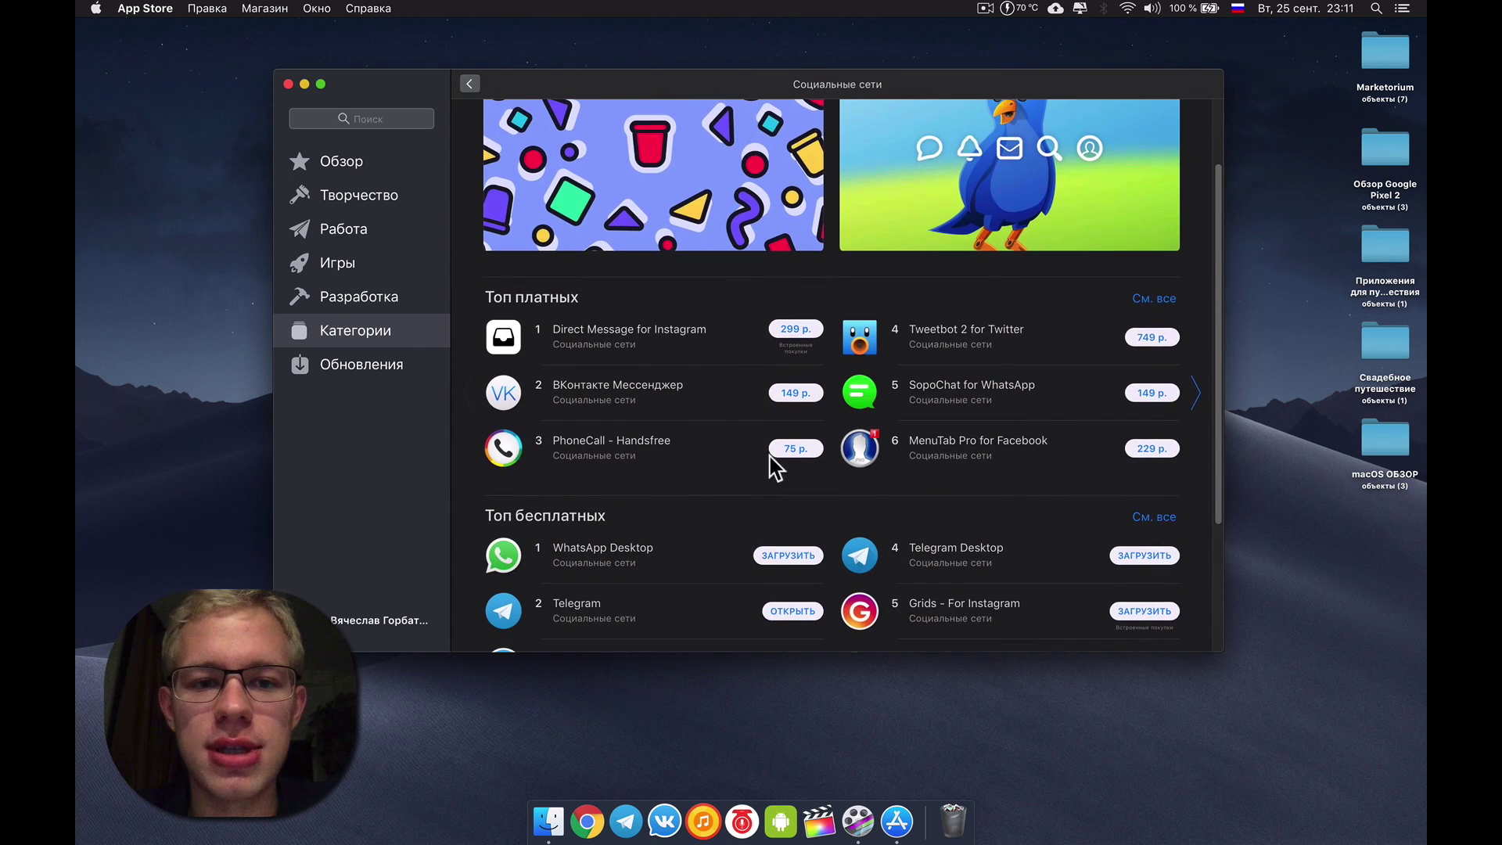
scroll(717, 476, down, 3)
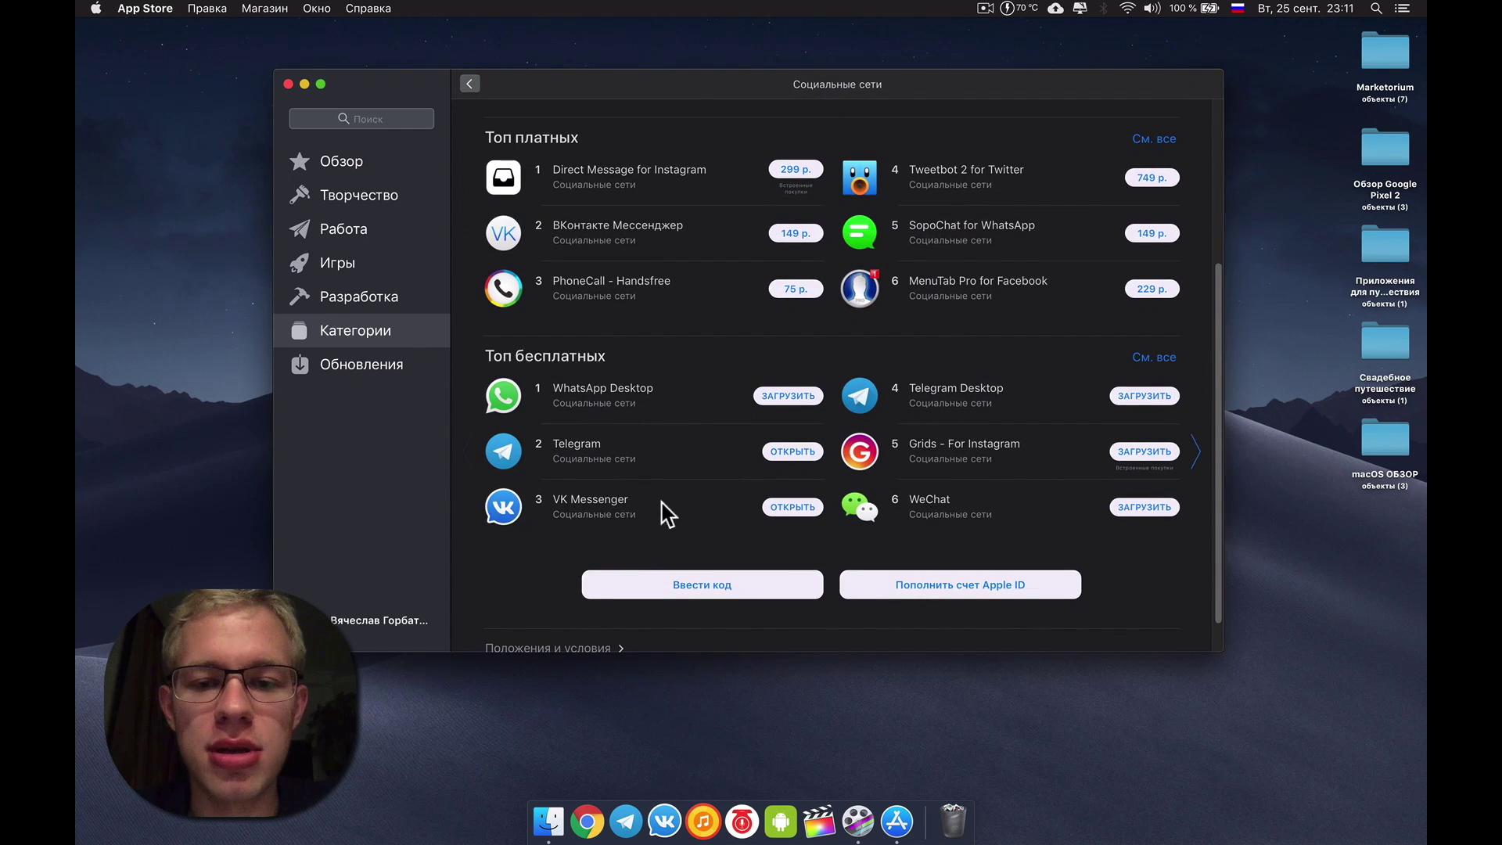
Show the full top charts for Социальные сети, look through the free and paid lists, and open the installed Telegram app
click(1162, 360)
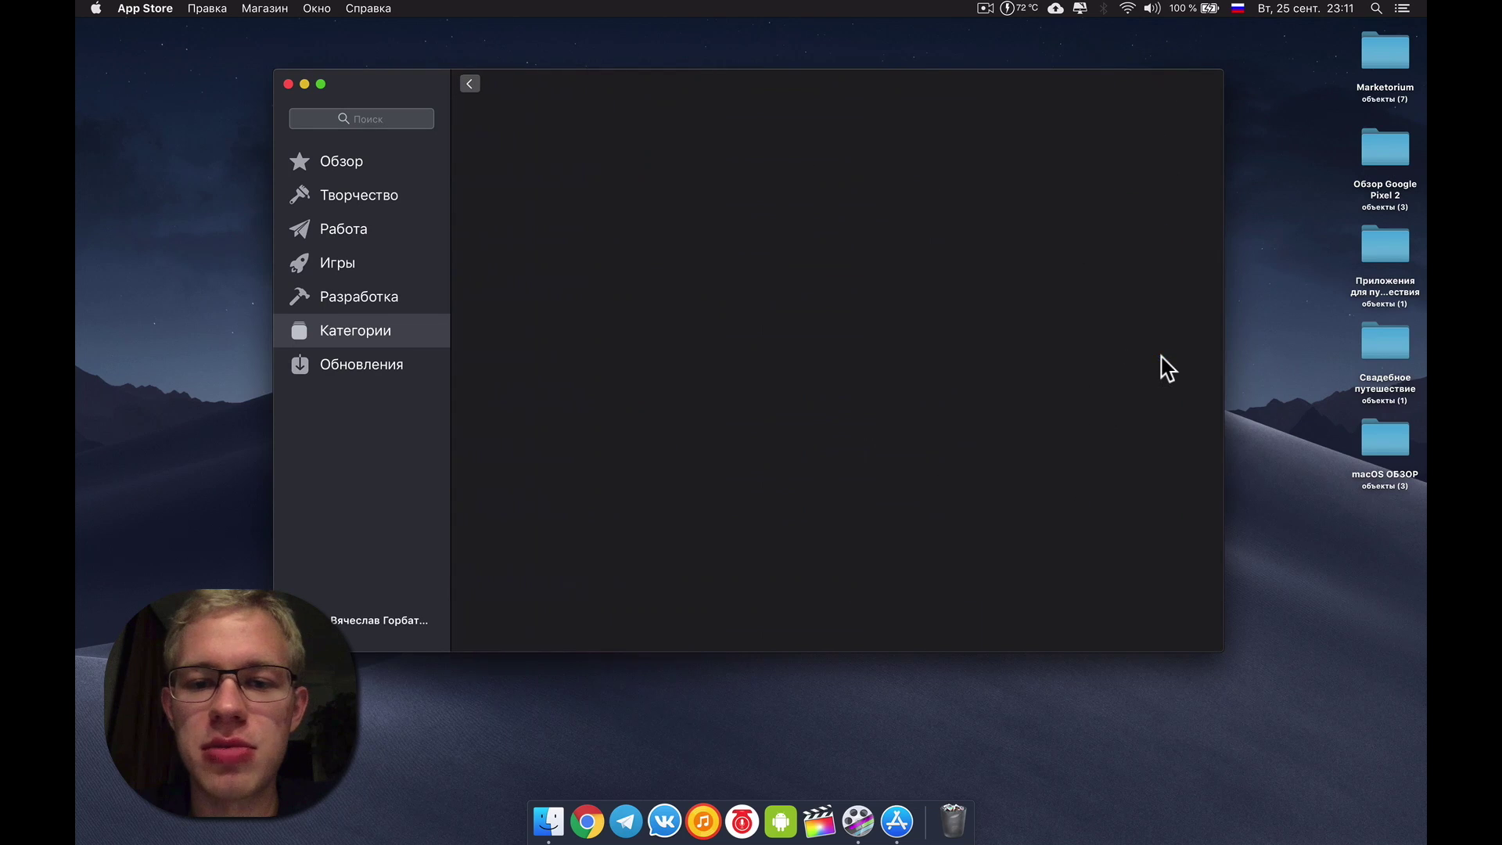
scroll(672, 414, down, 3)
scroll(654, 436, down, 8)
scroll(654, 434, up, 10)
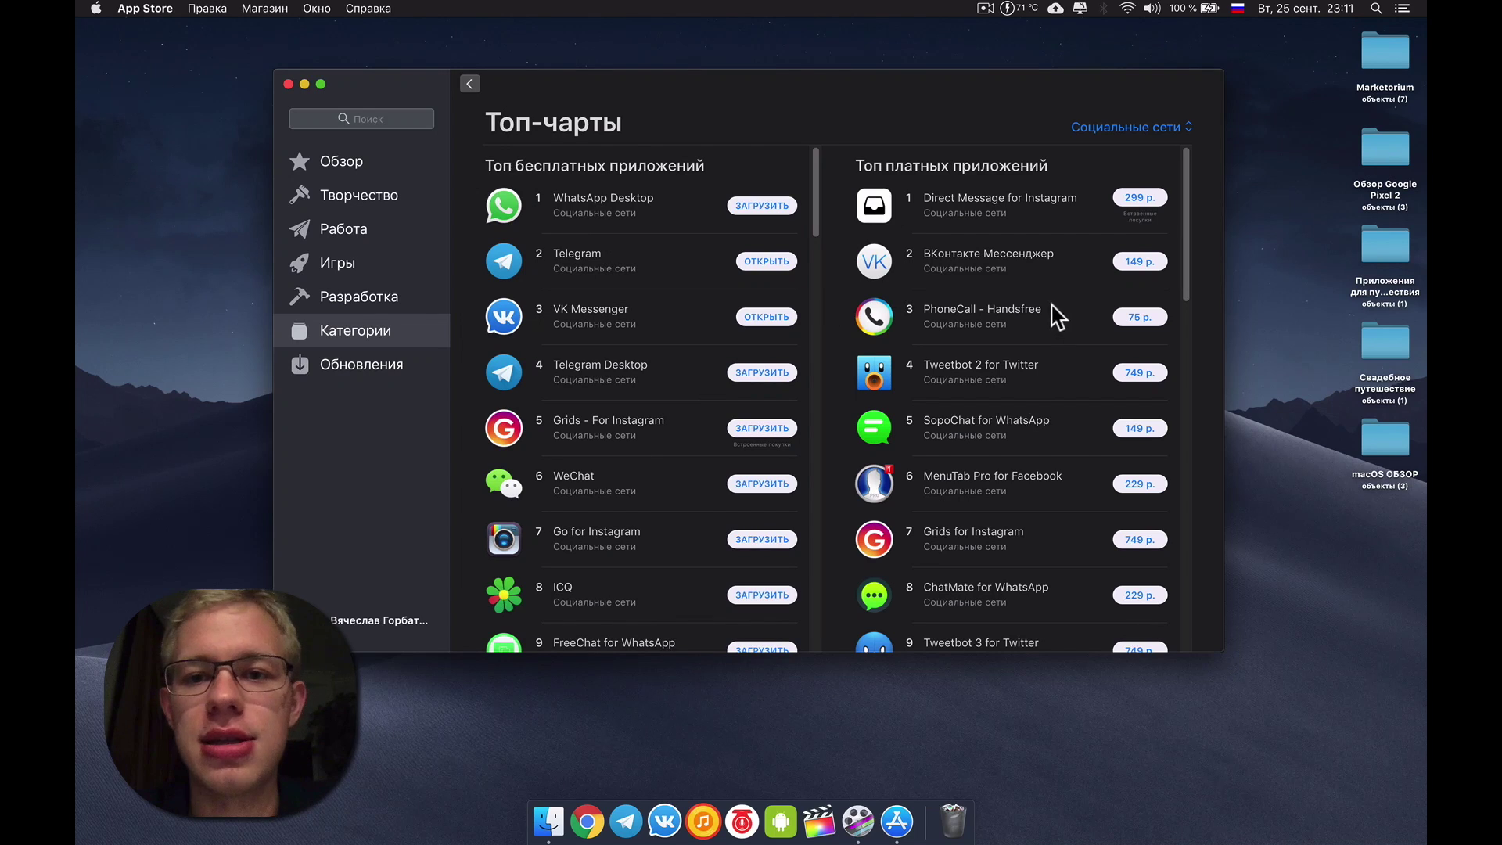
scroll(1029, 378, down, 8)
scroll(1030, 376, up, 10)
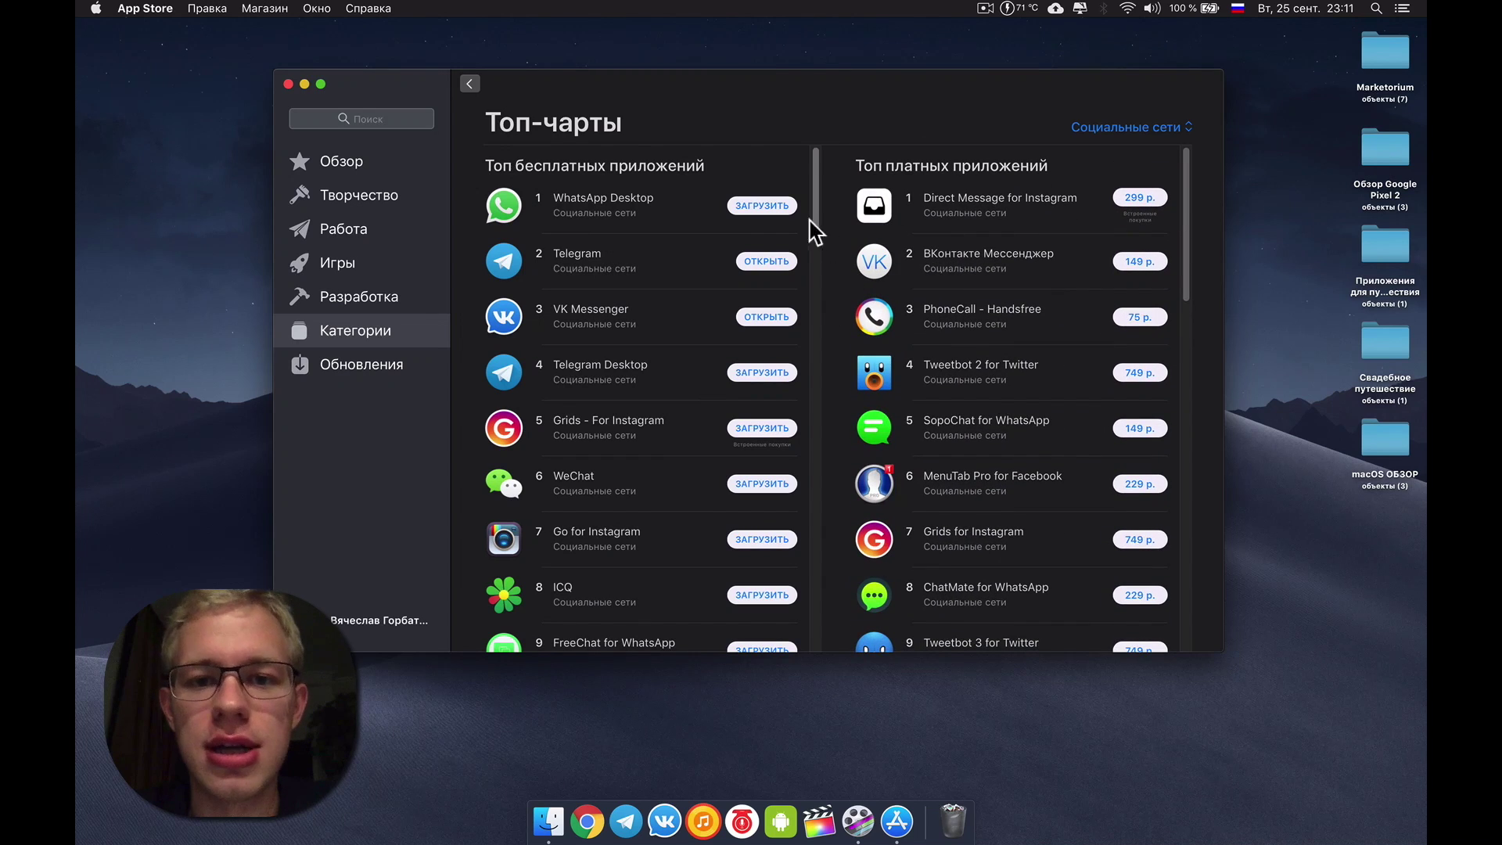
click(764, 262)
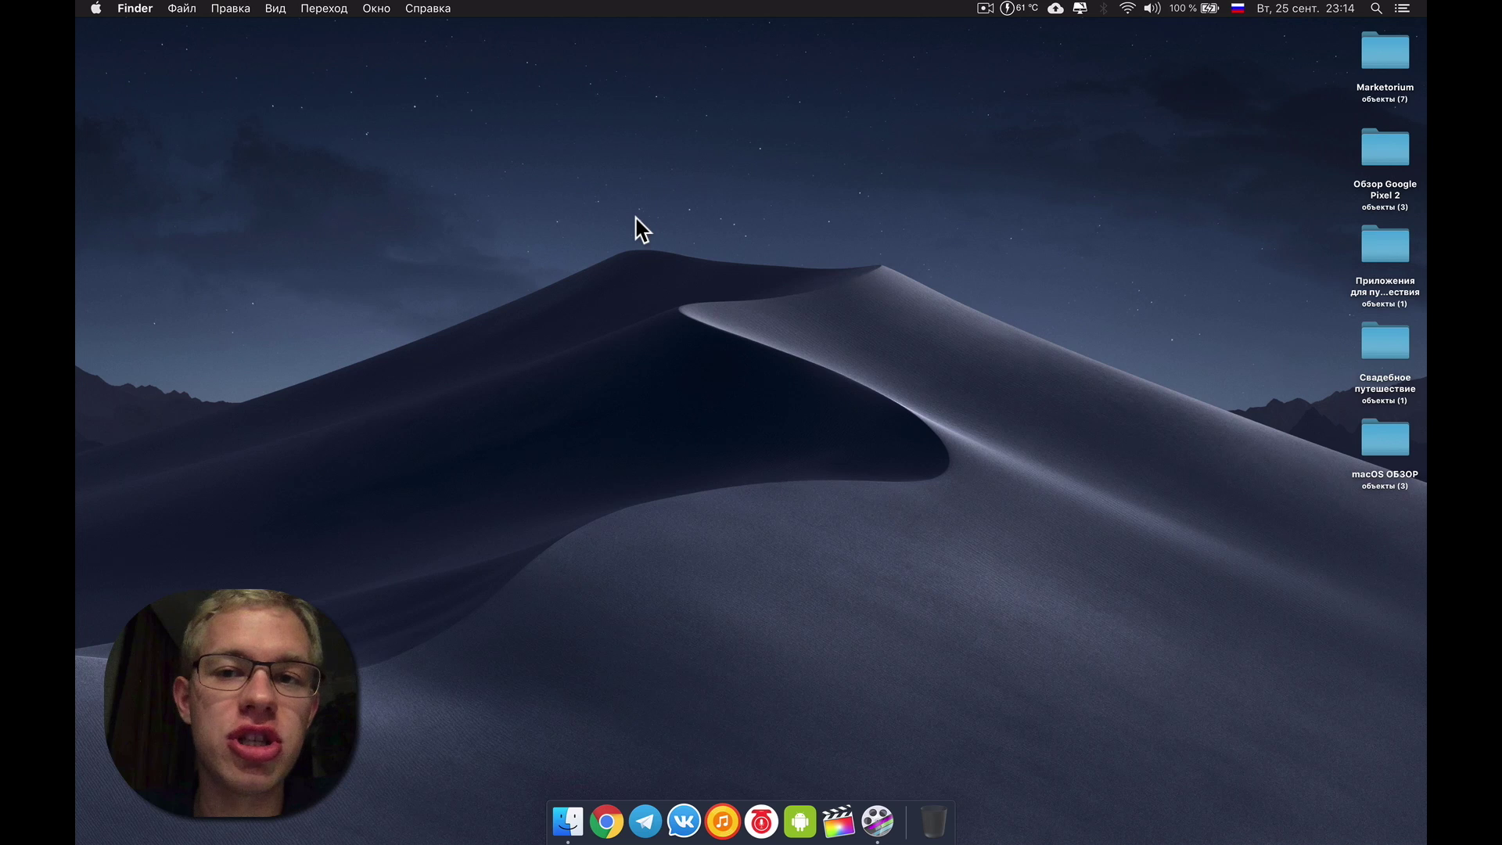
Open a Finder window and check the disk, memory, battery and trash status in the CleanMyMac menu bar widget
click(566, 827)
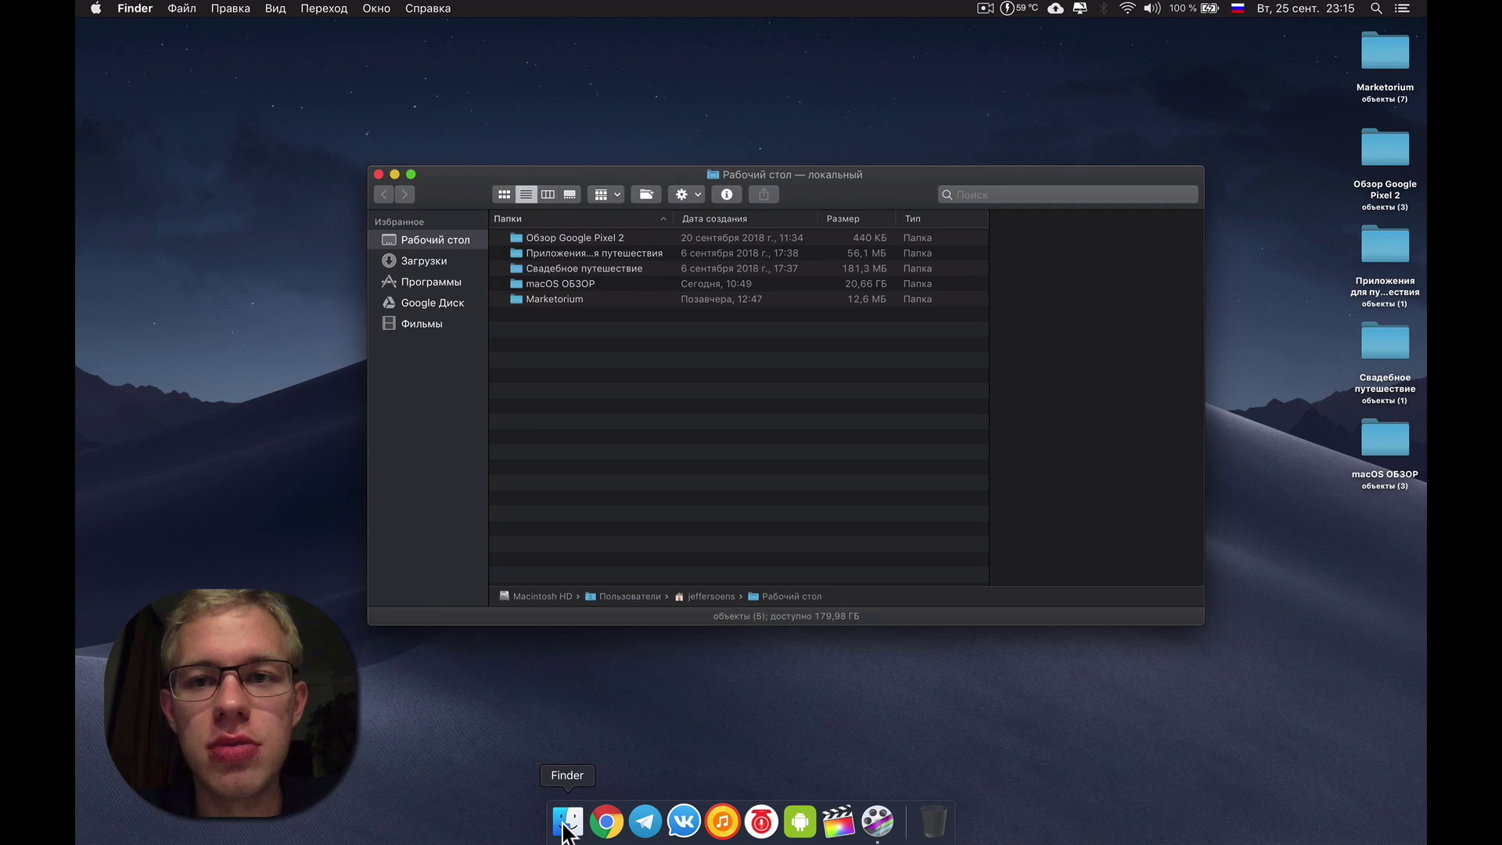
click(1080, 9)
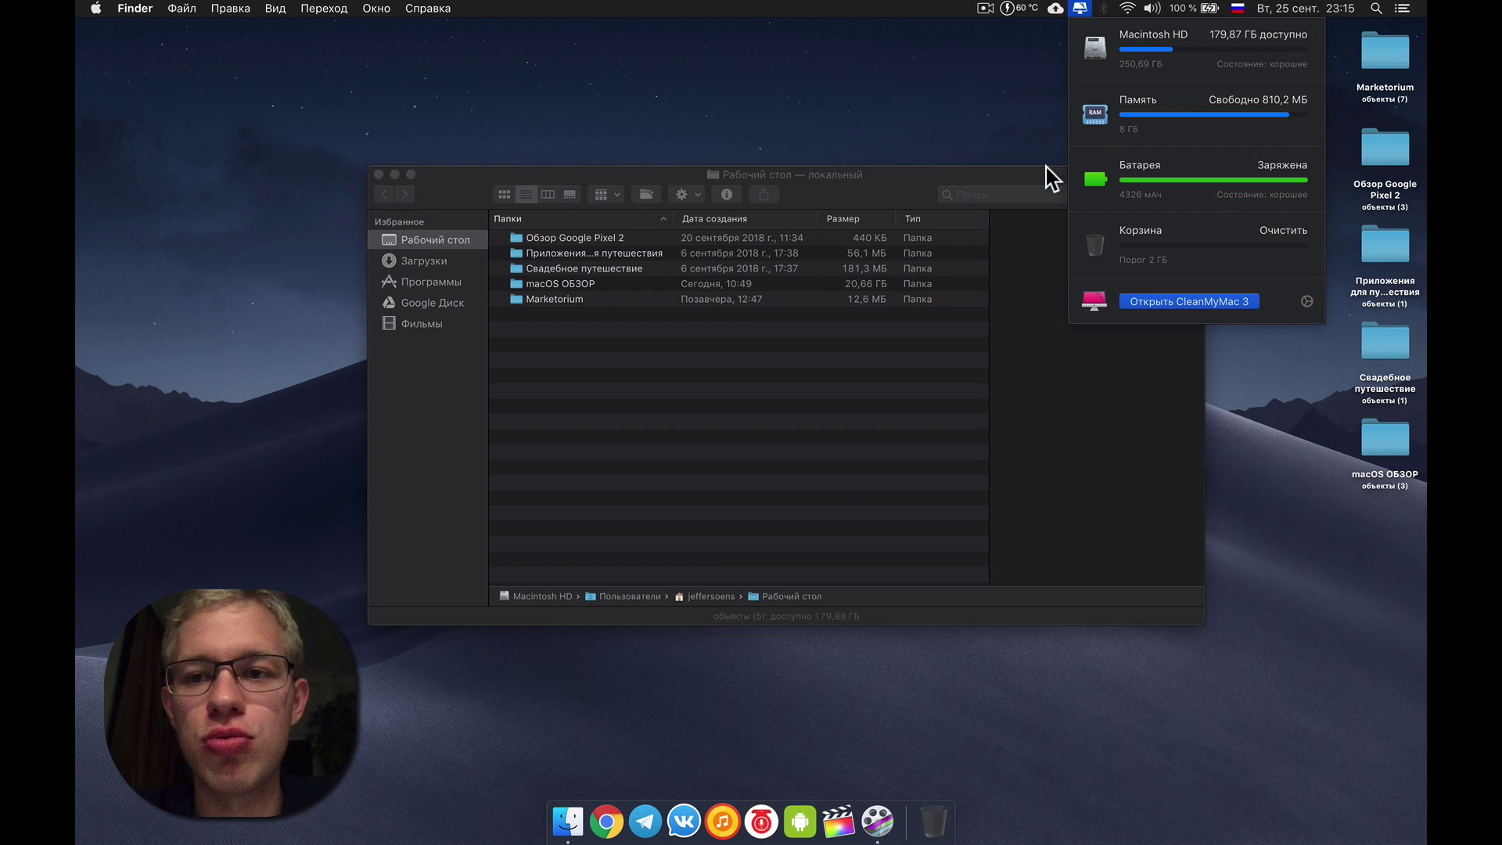
click(772, 400)
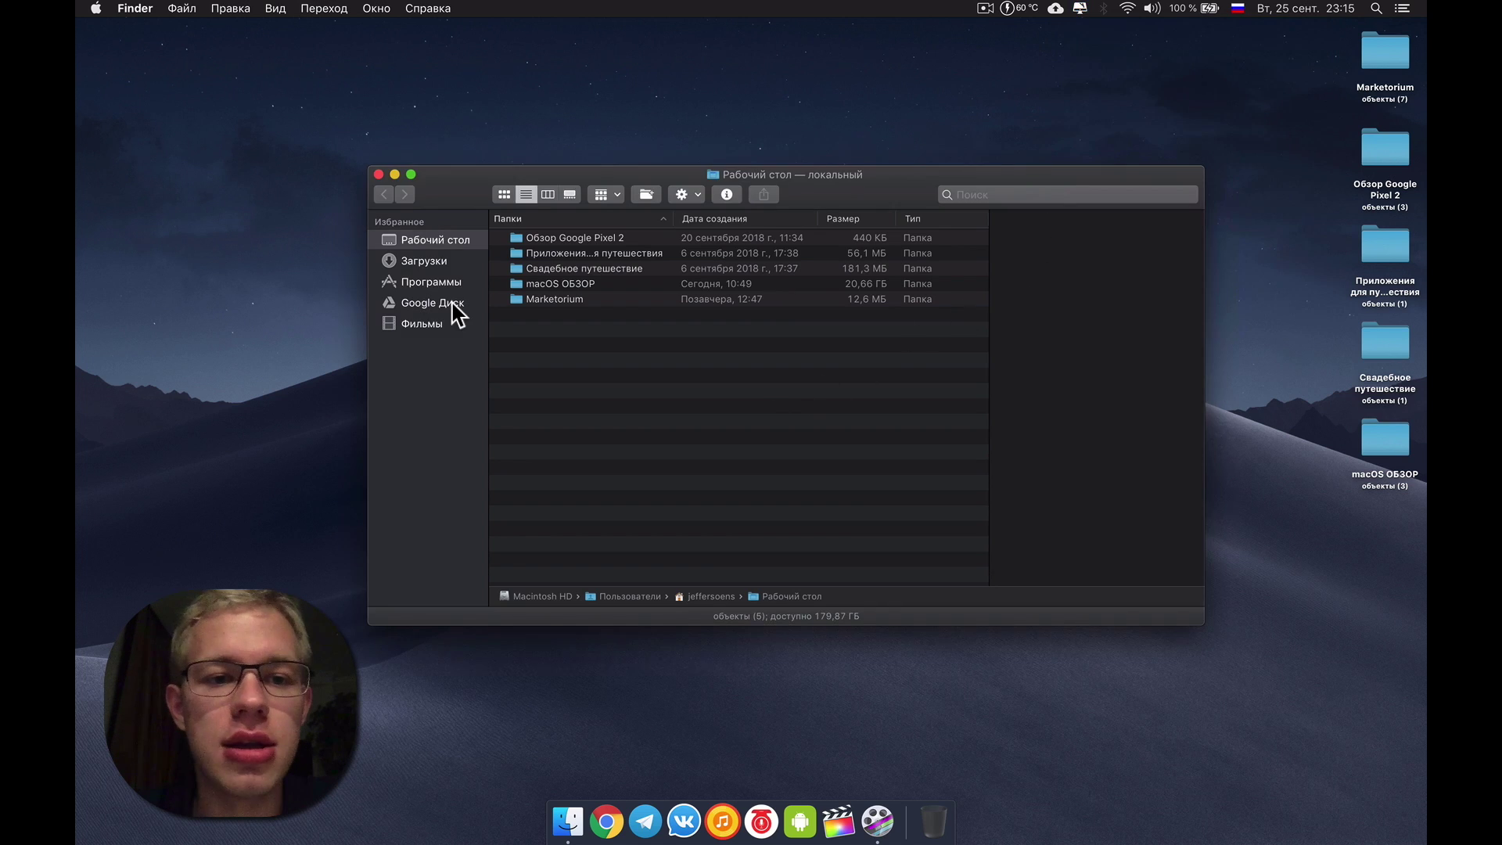
Show the Загрузки folder in Finder and widen the window
click(437, 262)
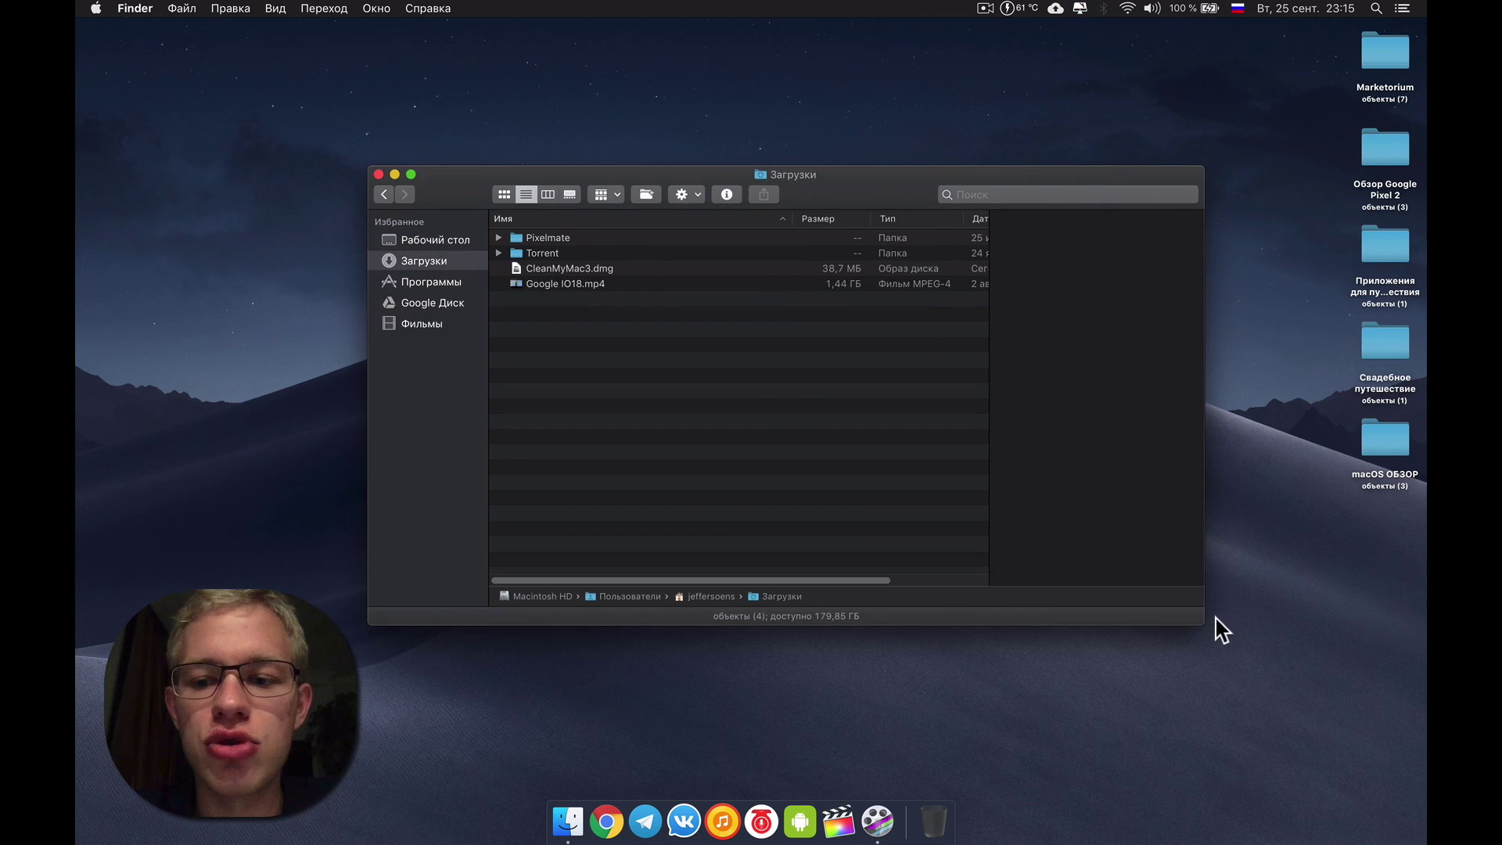
drag(1205, 624, 1279, 632)
Mount the CleanMyMac3.dmg disk image from the Загрузки folder and move its installer window aside
click(908, 269)
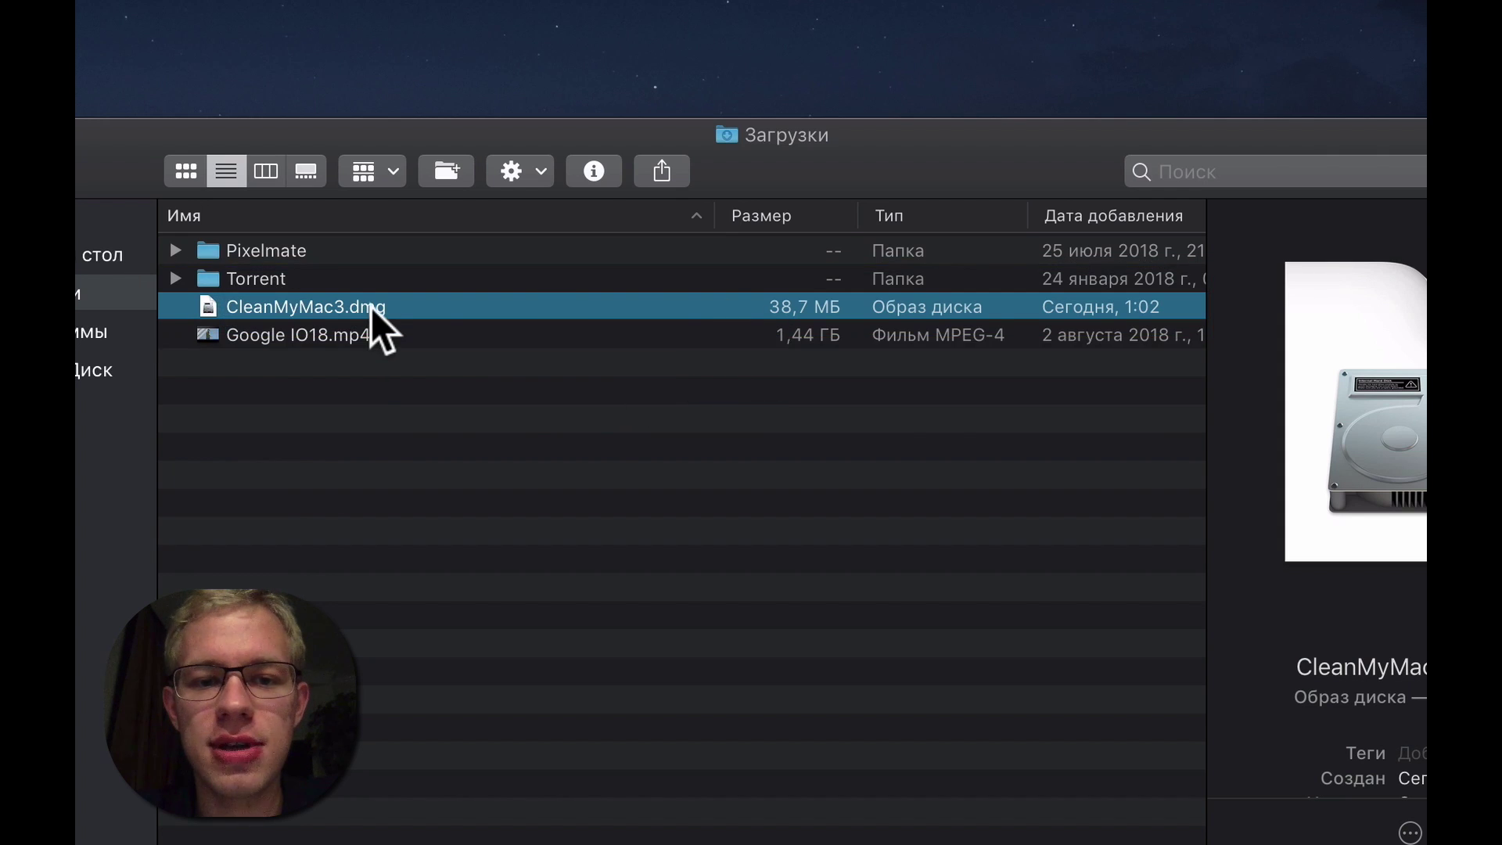
click(375, 357)
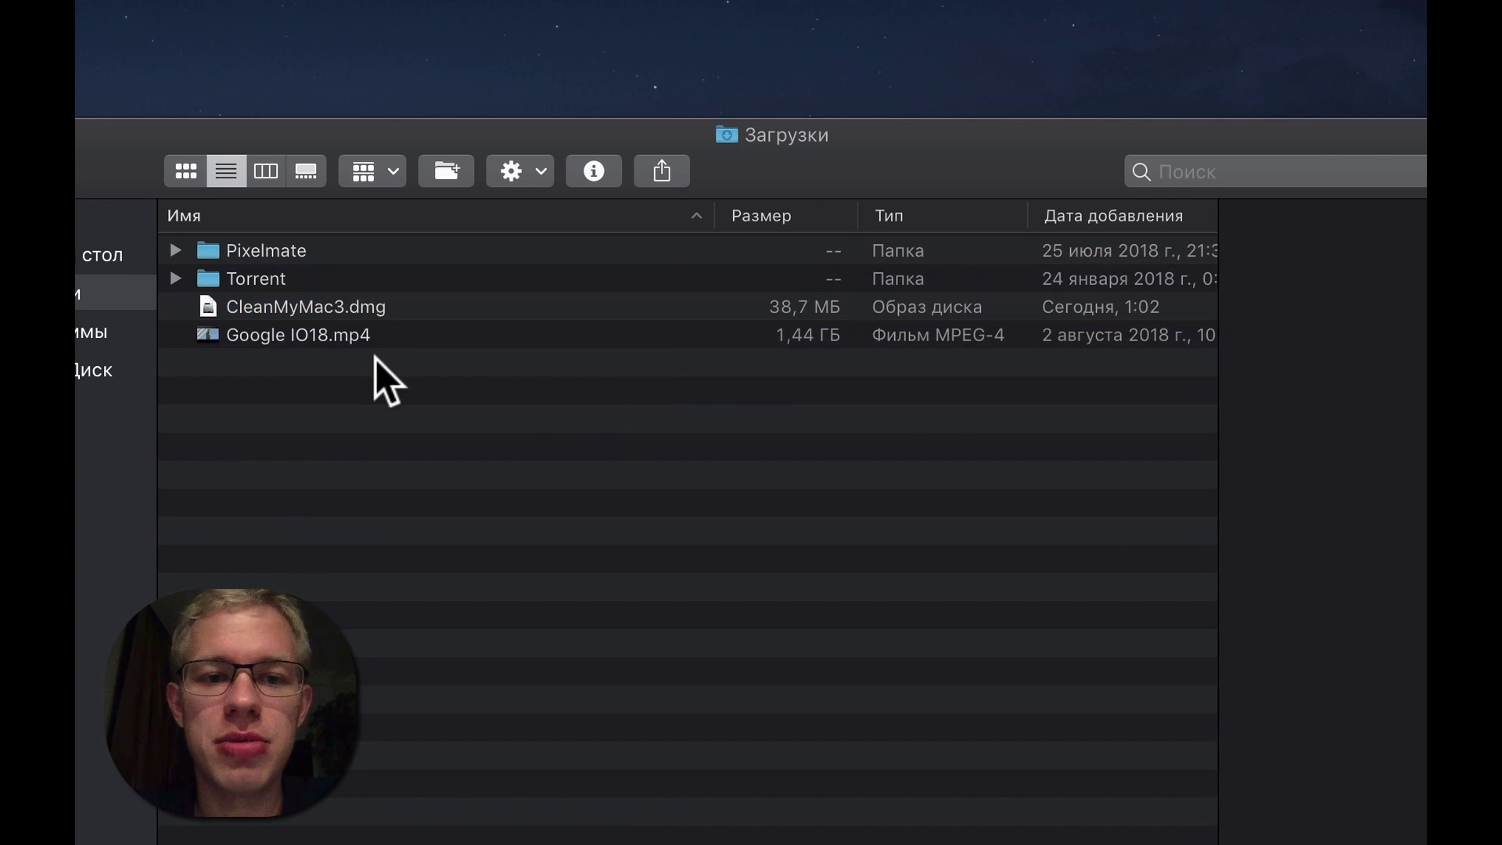
click(447, 302)
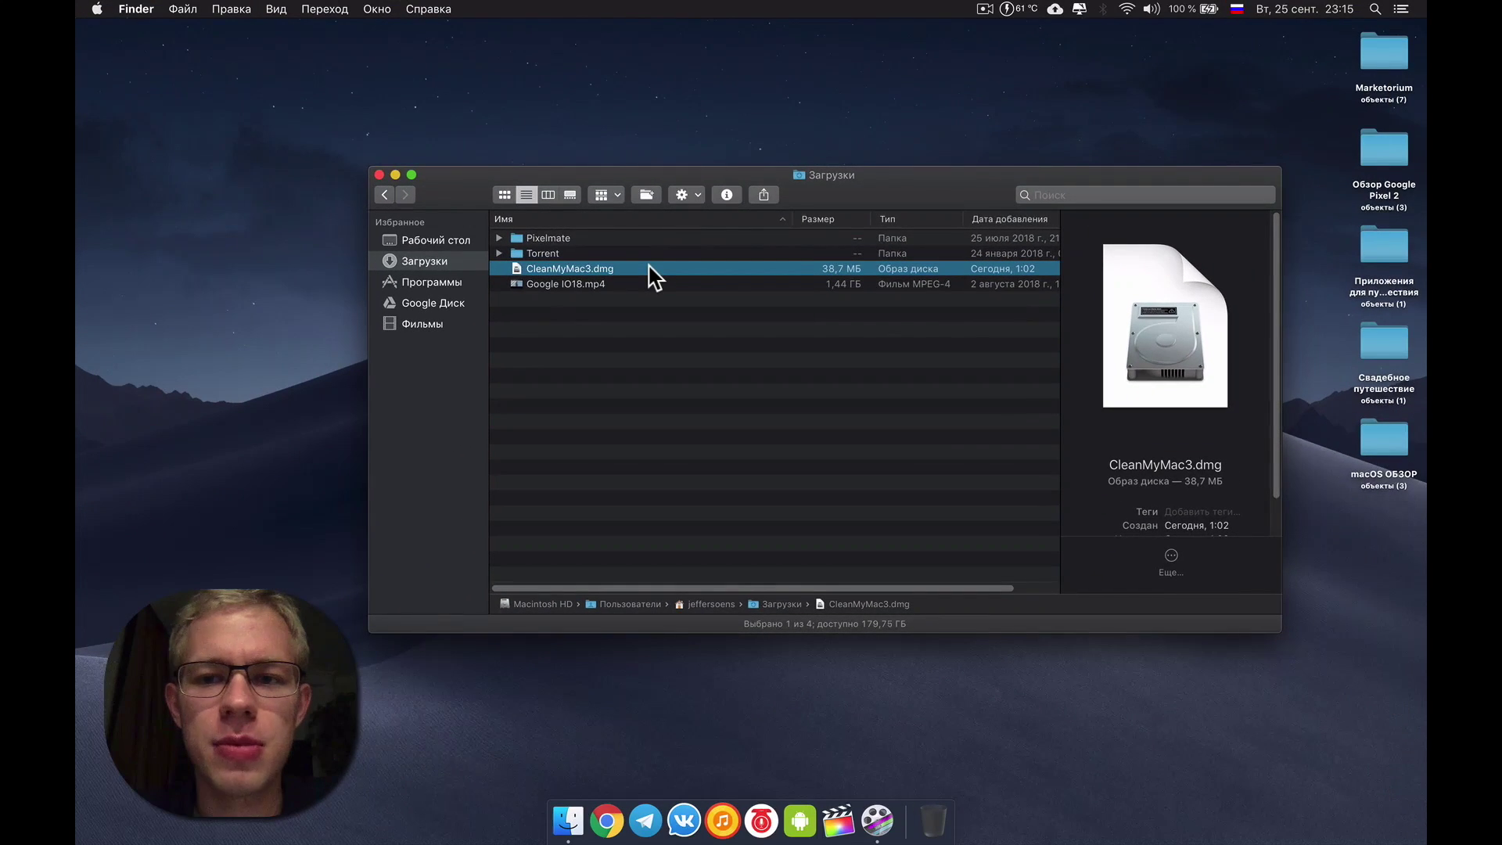
double_click(648, 266)
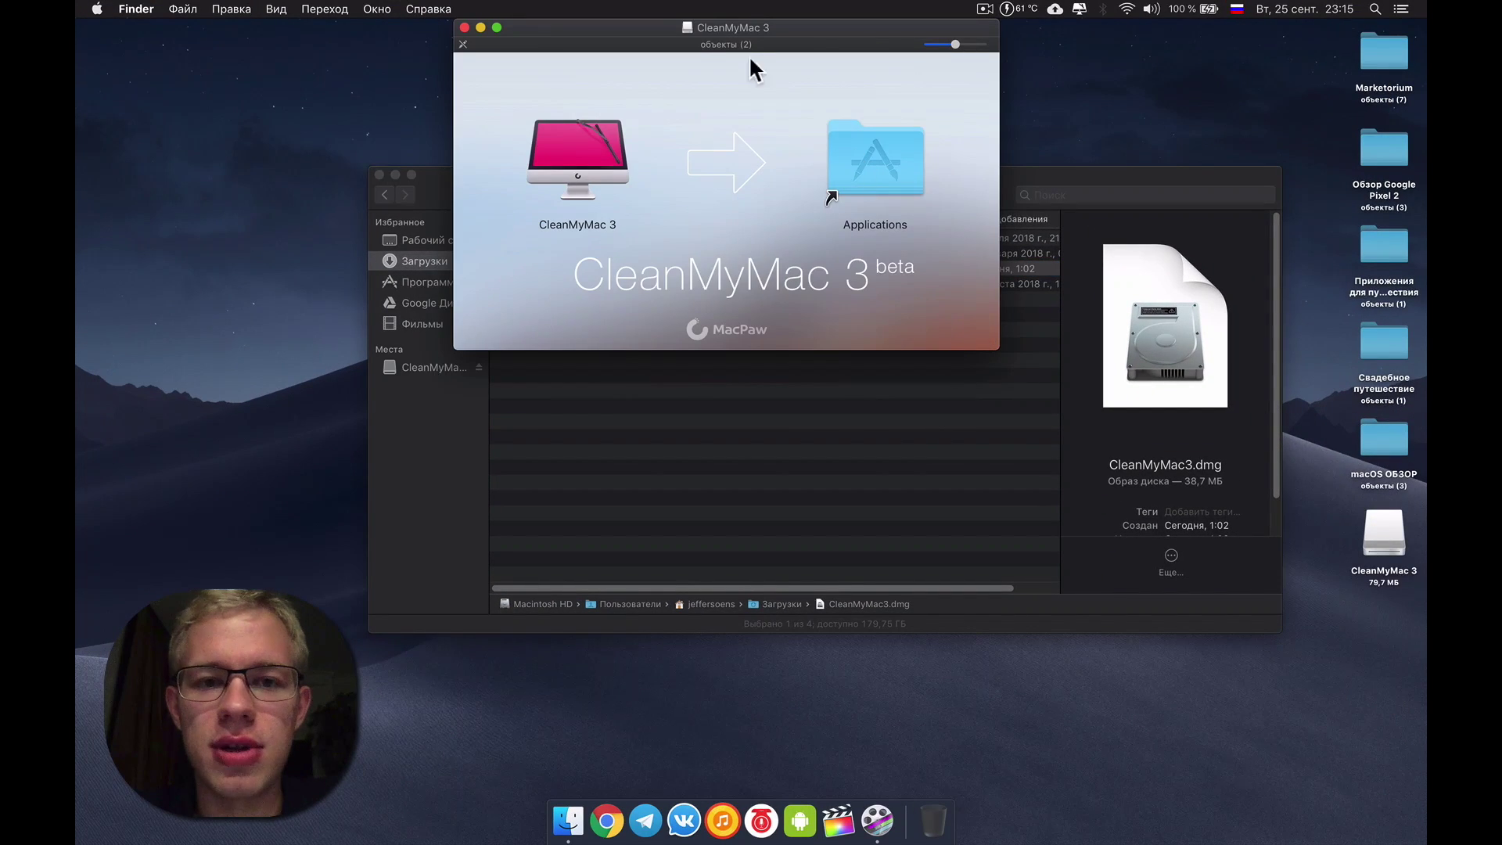
drag(638, 24, 766, 80)
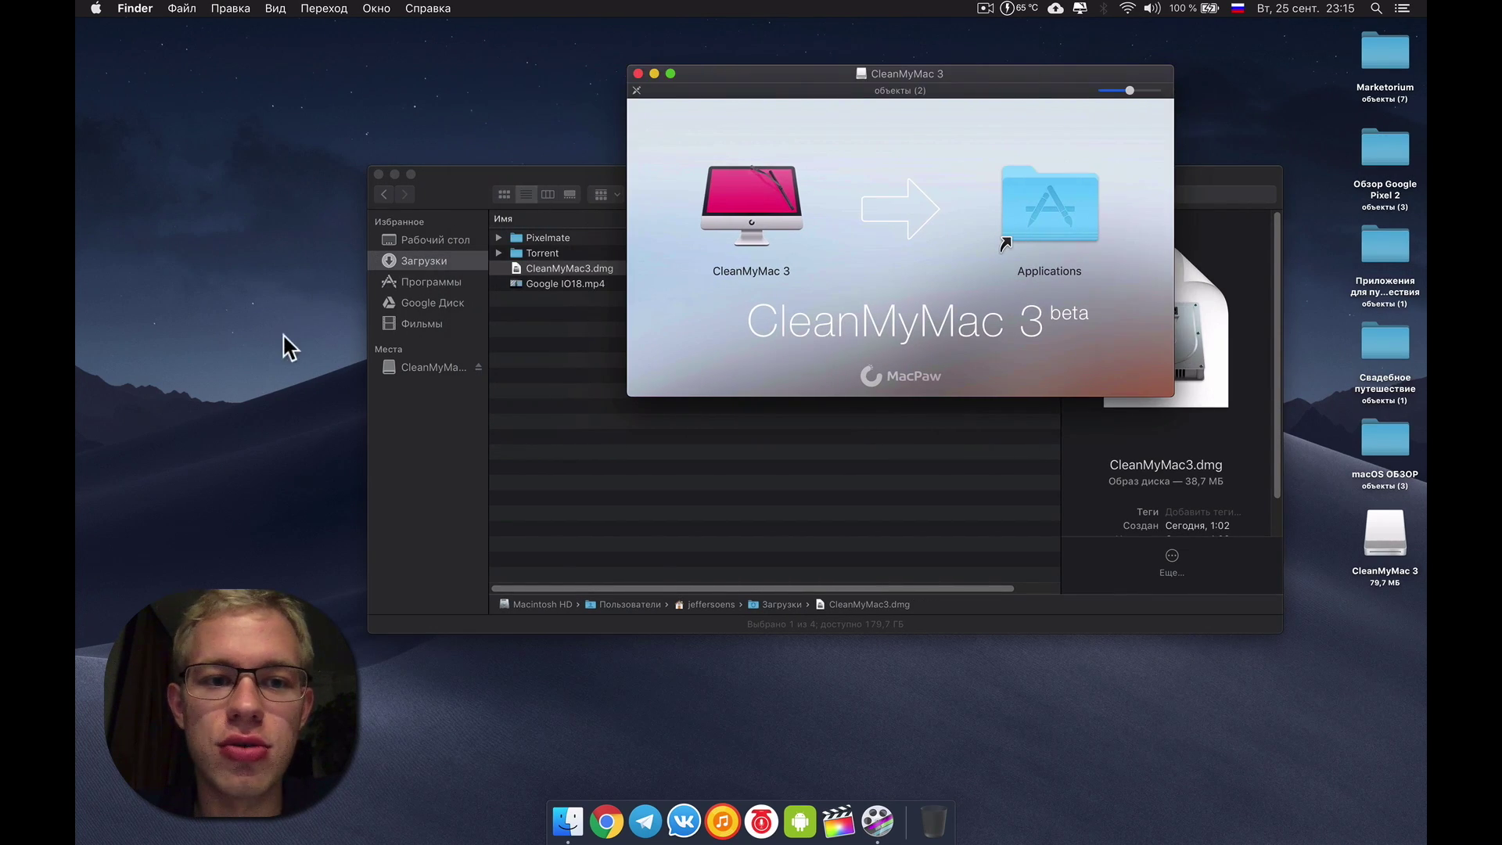
Show the Программы folder and copy CleanMyMac 3 into it from the disk image, replacing the existing copy
click(406, 282)
drag(496, 190, 238, 316)
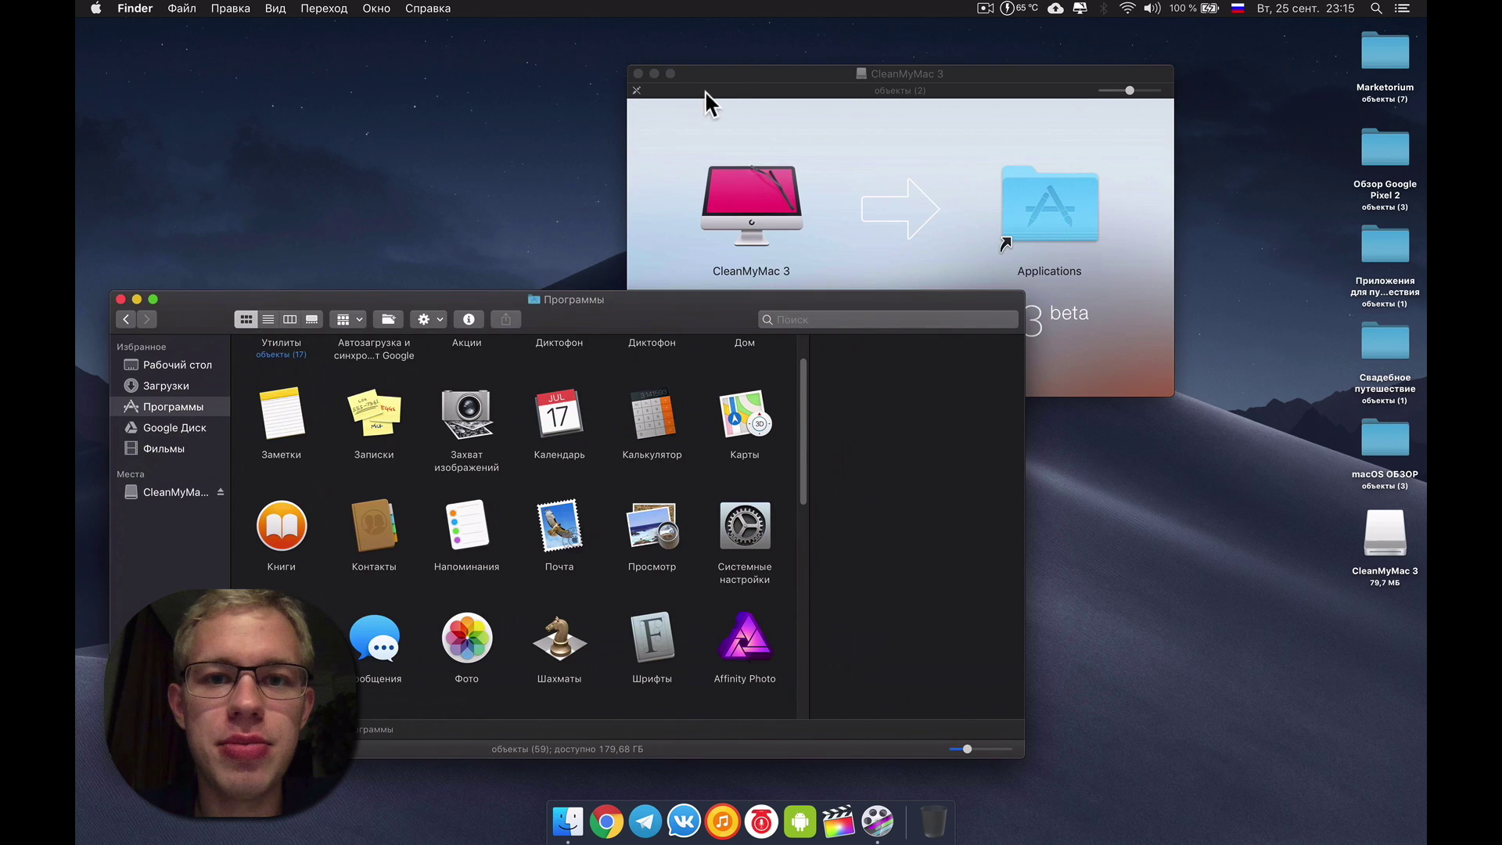
click(704, 91)
drag(821, 84, 910, 83)
drag(841, 219, 524, 535)
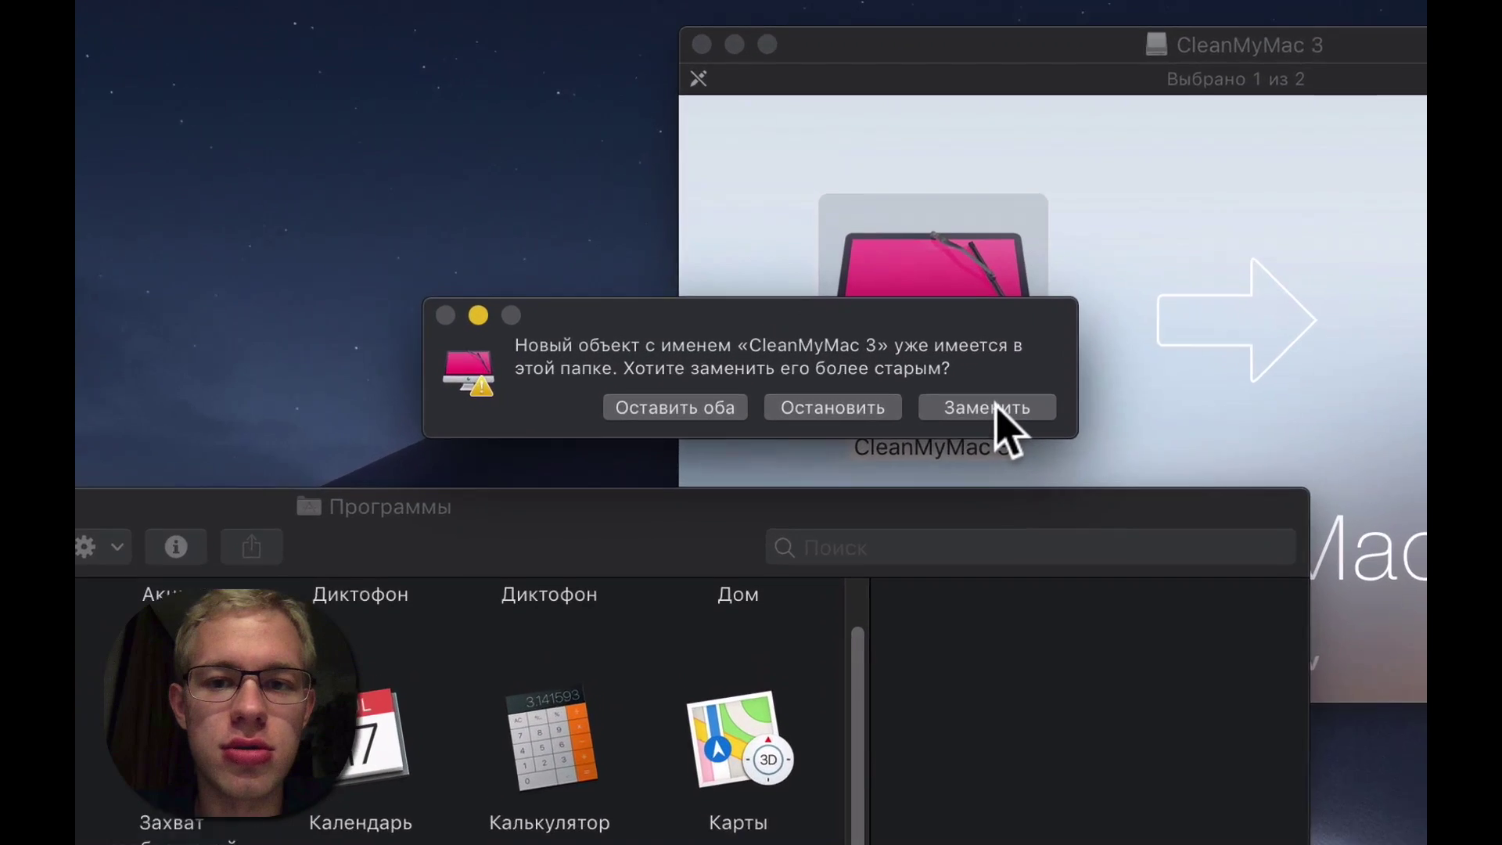
click(868, 254)
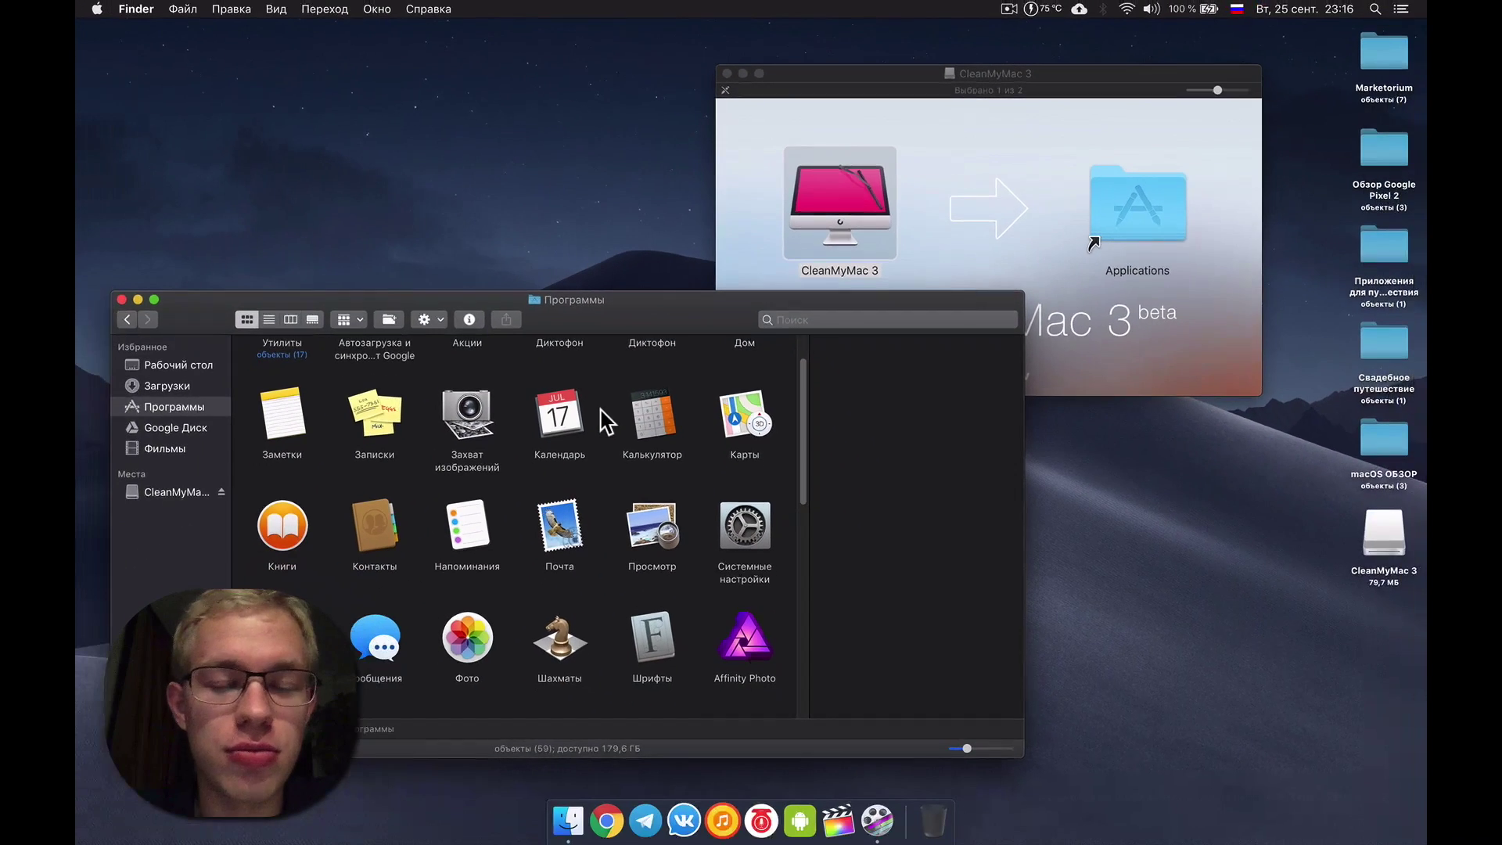
Close the CleanMyMac 3 installer window, then move the Программы window to the middle of the desktop and resize it
click(869, 76)
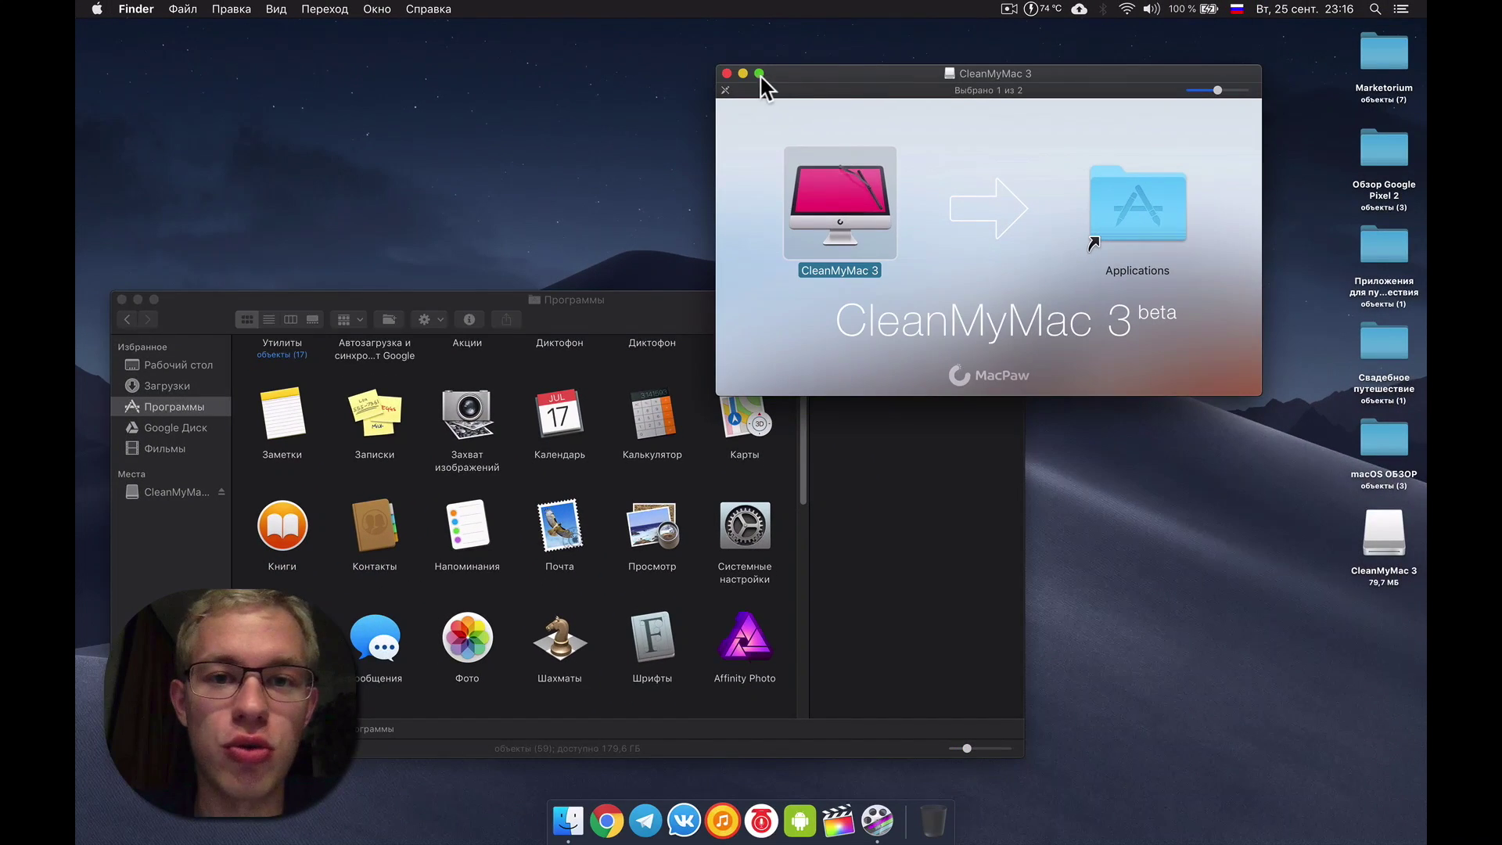
click(726, 74)
drag(419, 316, 586, 188)
double_click(587, 187)
Find CleanMyMac 3 in the Программы folder and select it
scroll(751, 295, up, 2)
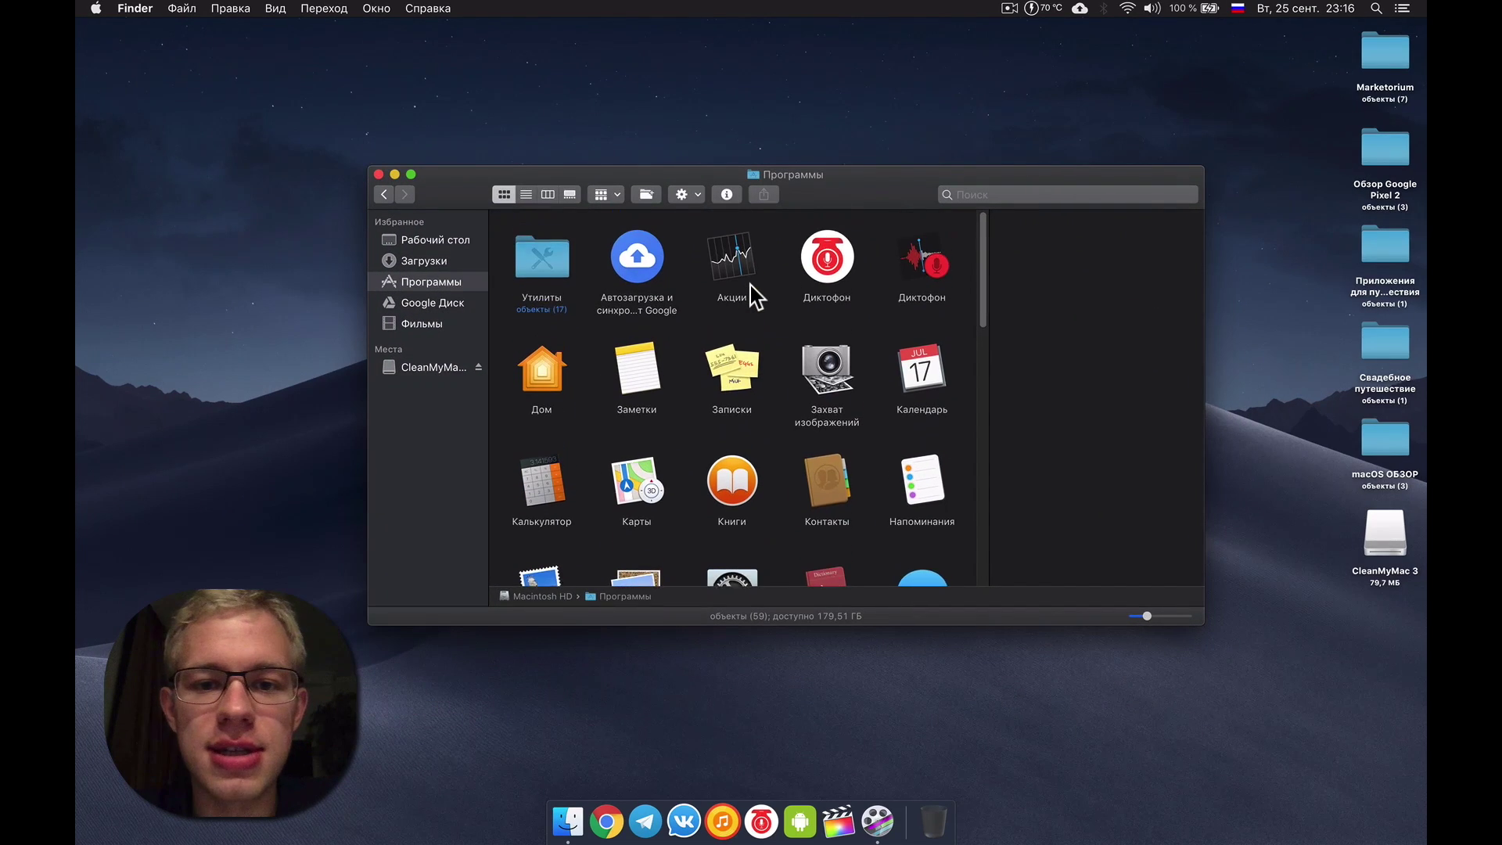
scroll(751, 295, down, 5)
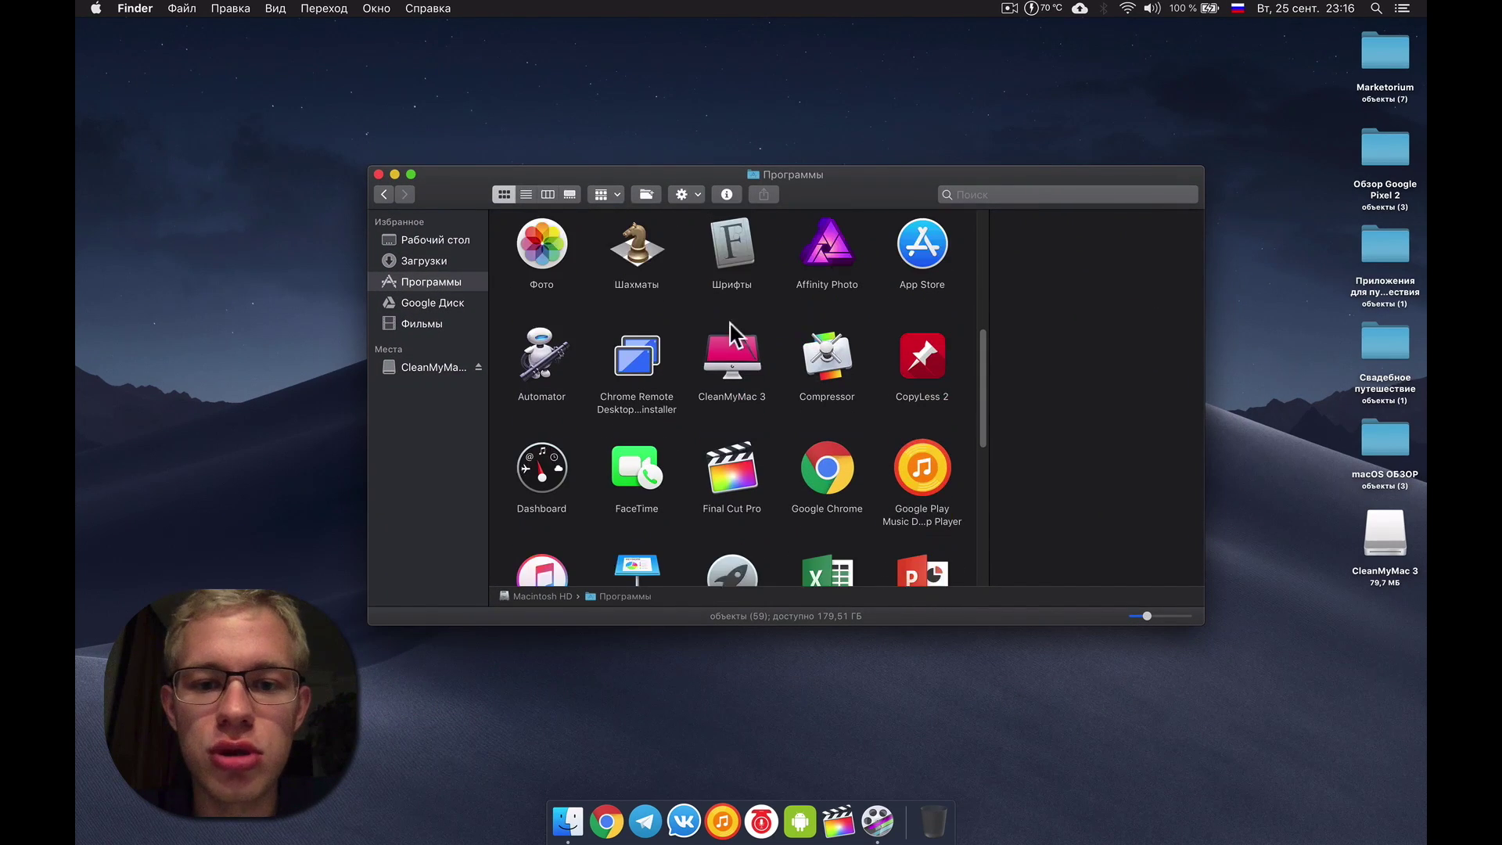
click(716, 364)
drag(724, 361, 772, 425)
click(772, 319)
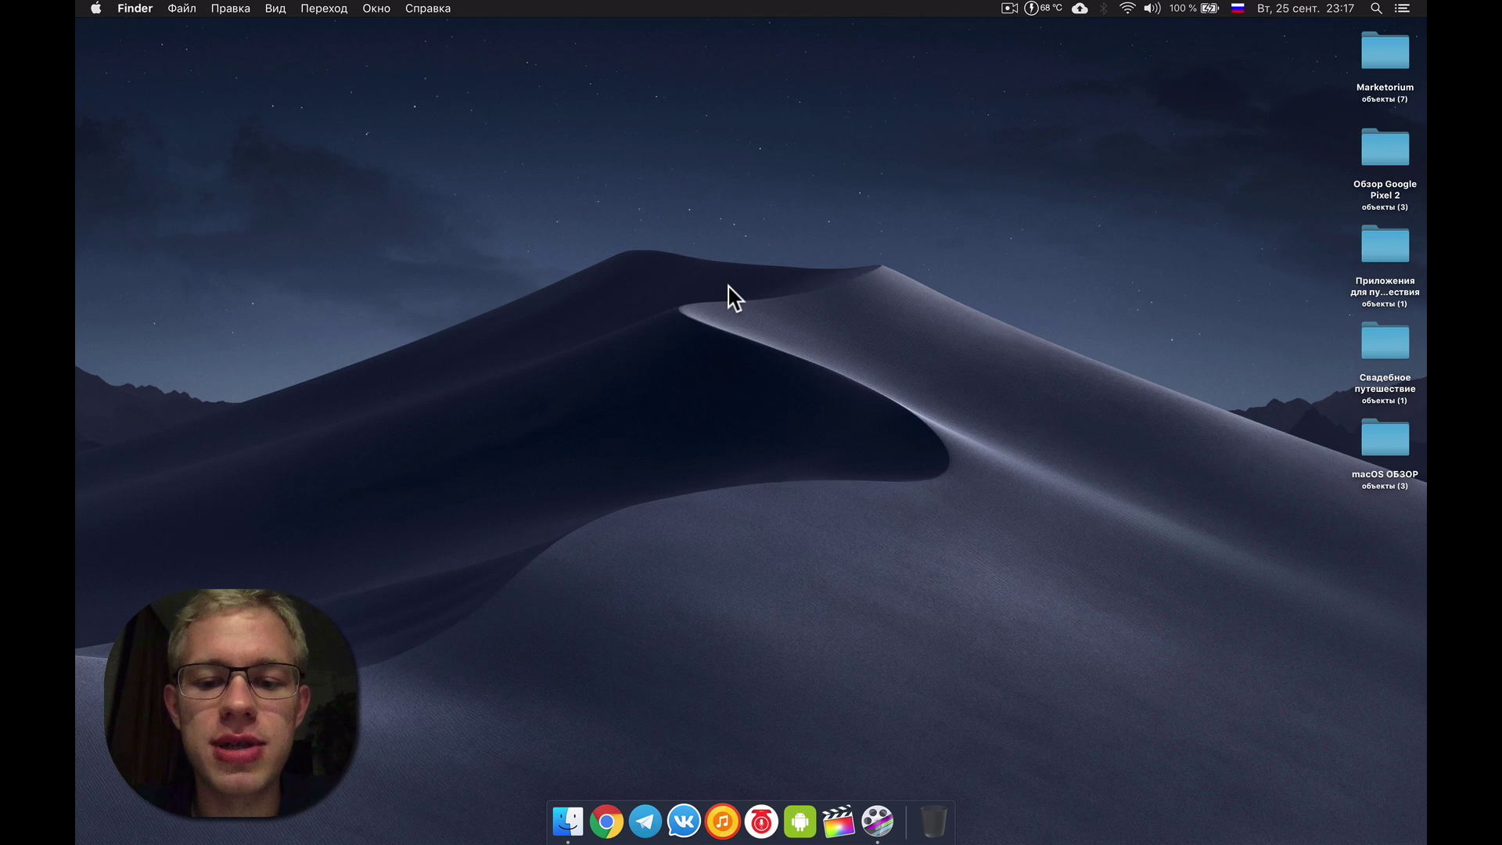
Open the App Store from Launchpad and look through the featured apps and top charts on the Обзор page
key(F4)
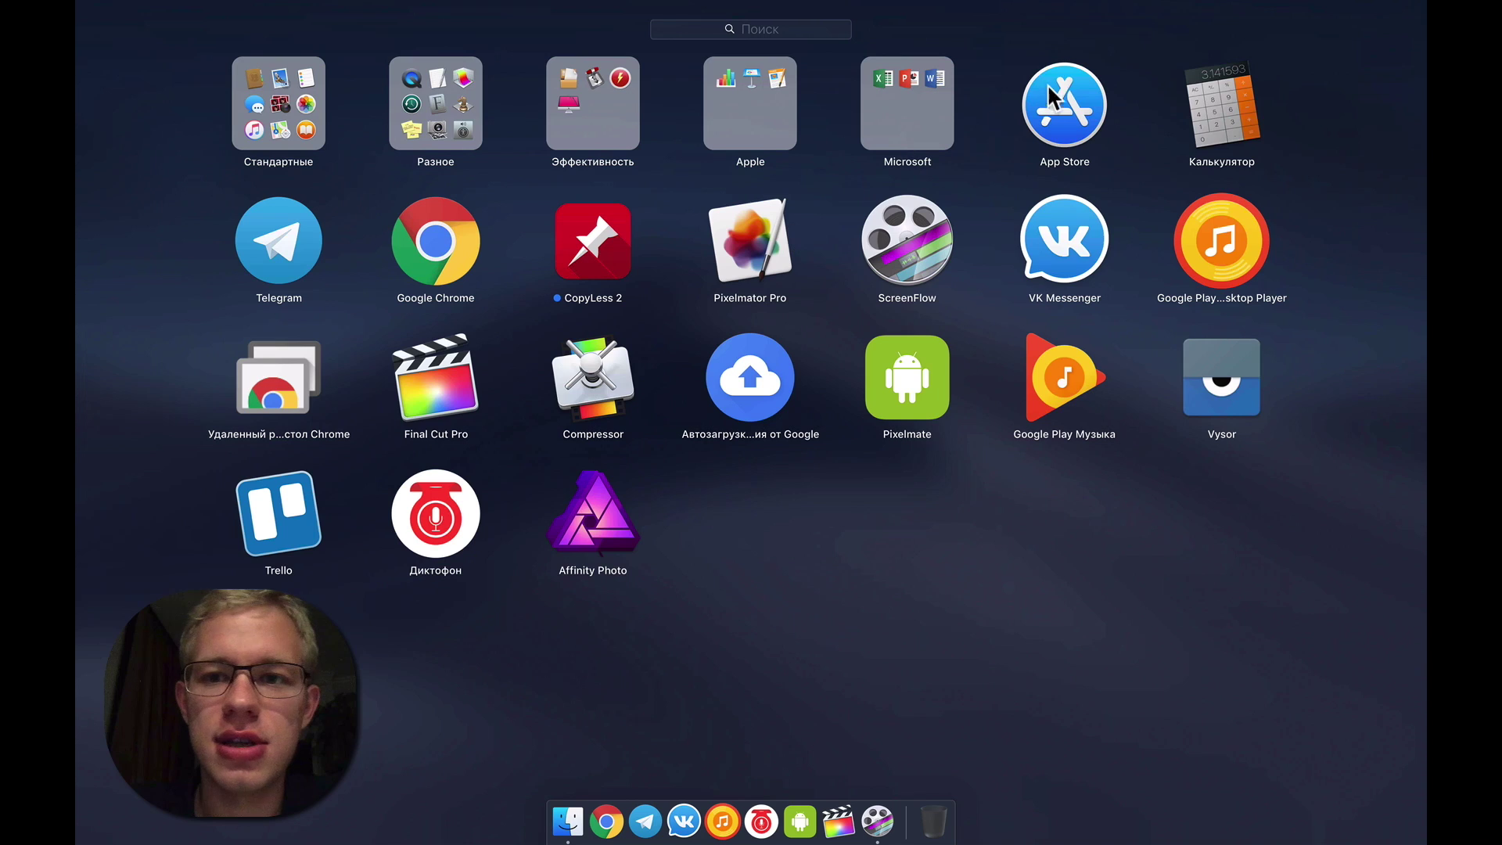
click(1066, 94)
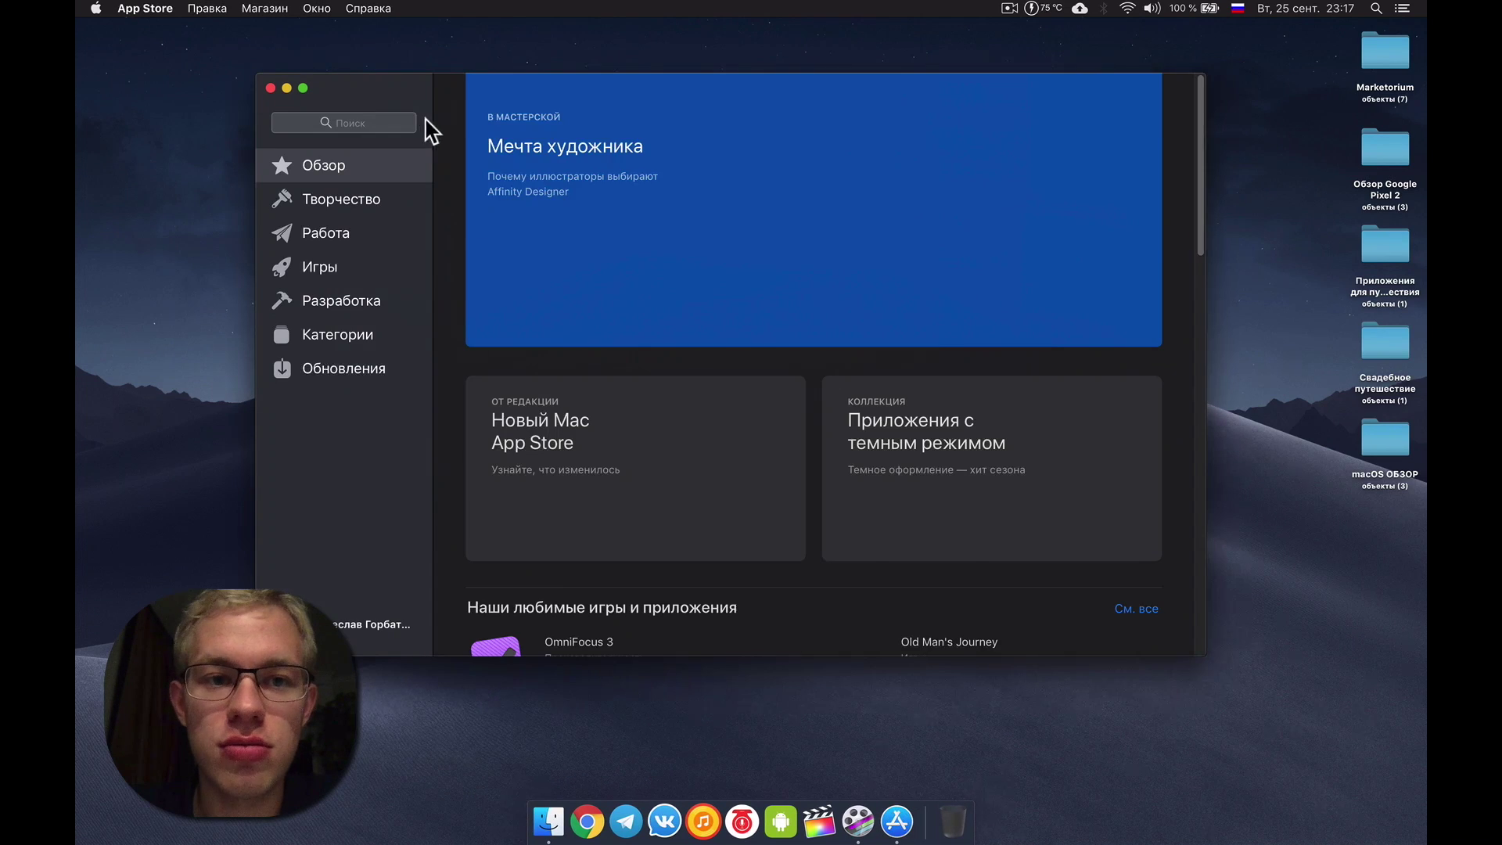
scroll(694, 479, down, 5)
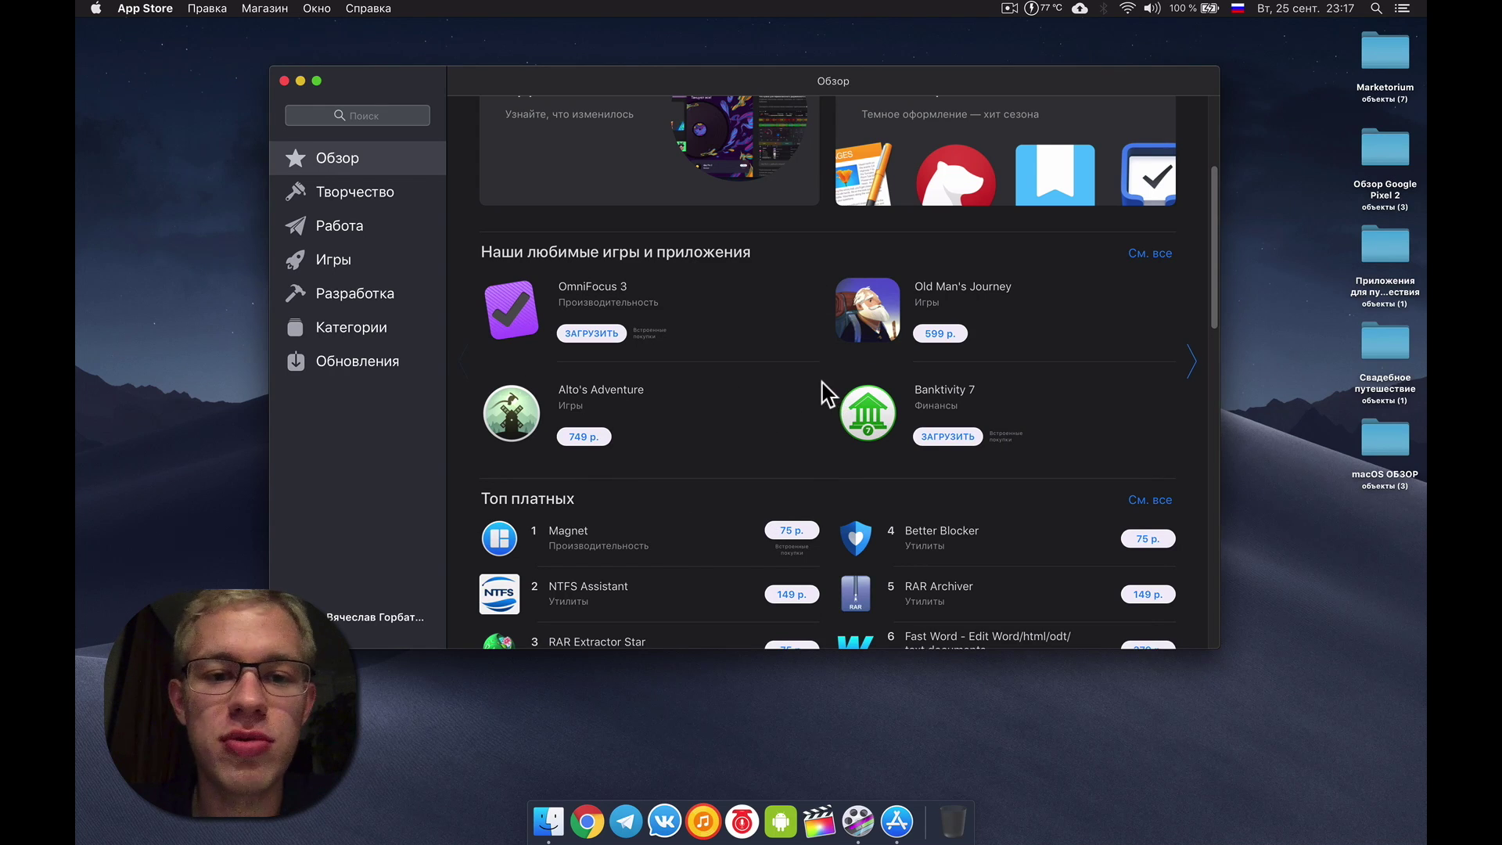
scroll(828, 395, down, 1)
scroll(828, 395, up, 5)
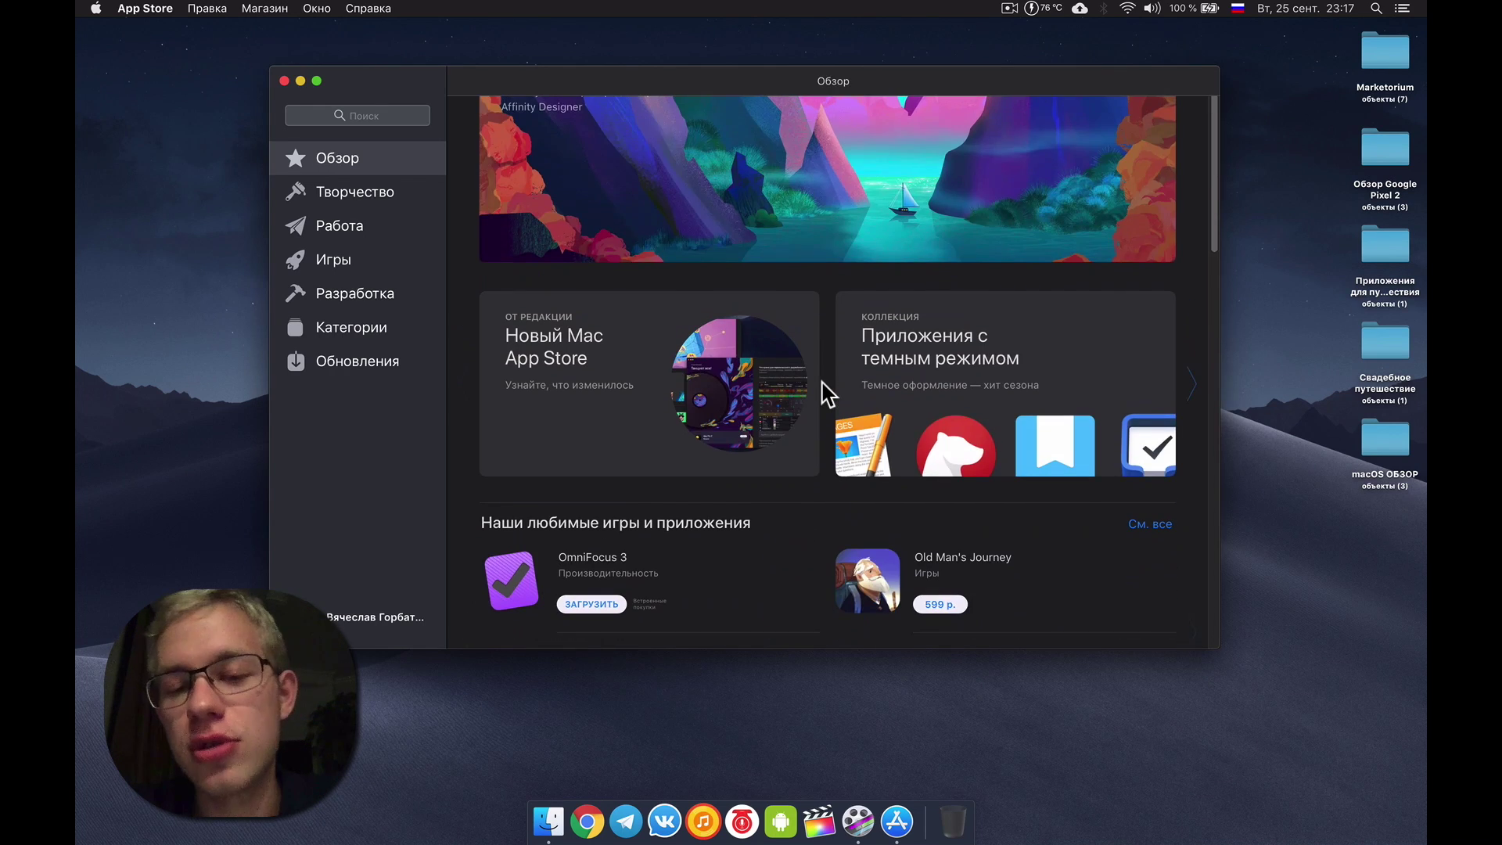
scroll(828, 395, up, 2)
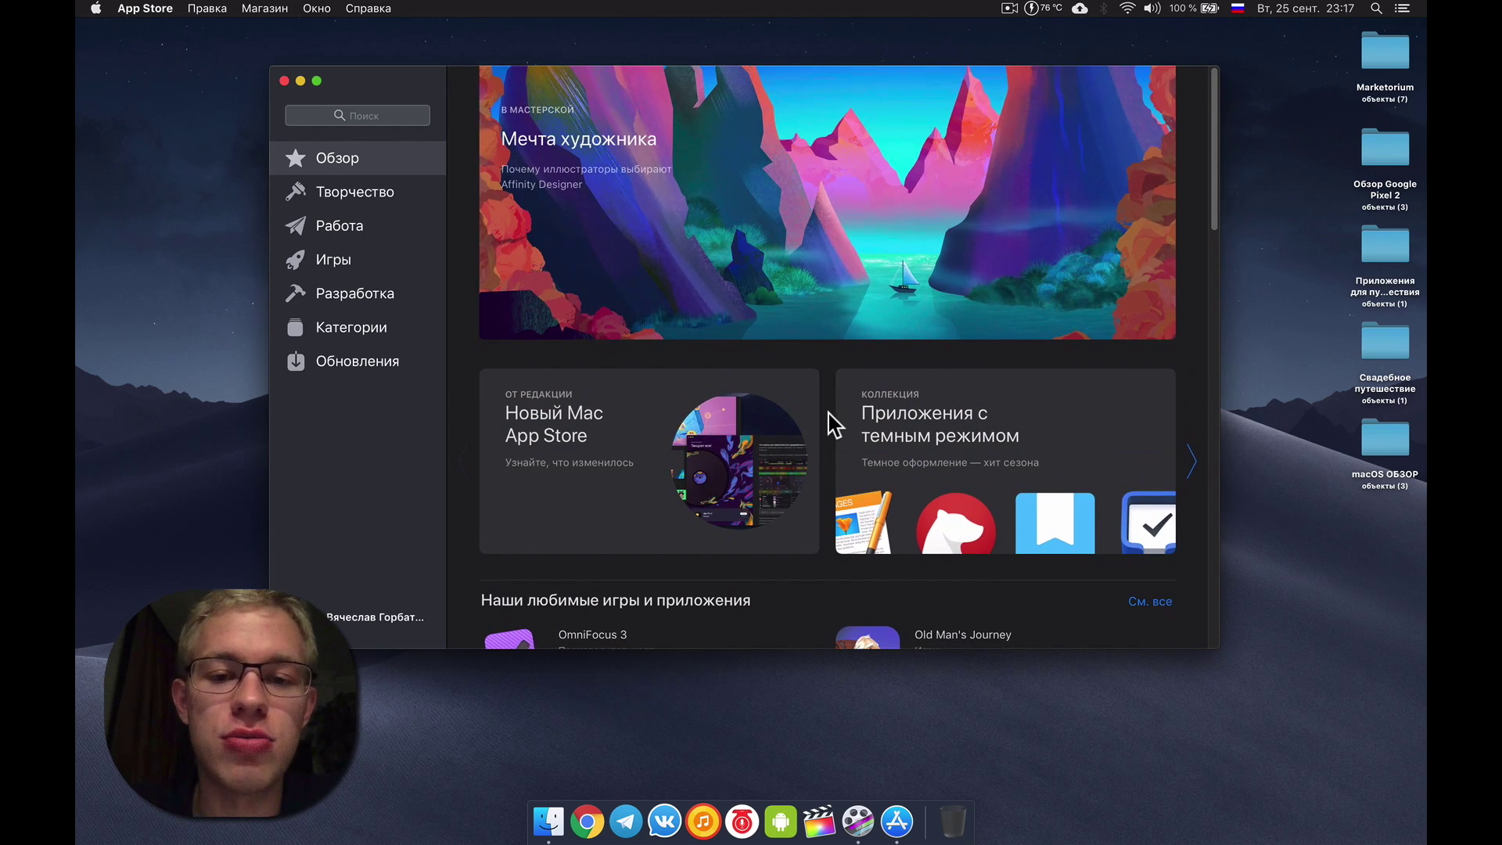
scroll(831, 424, down, 1)
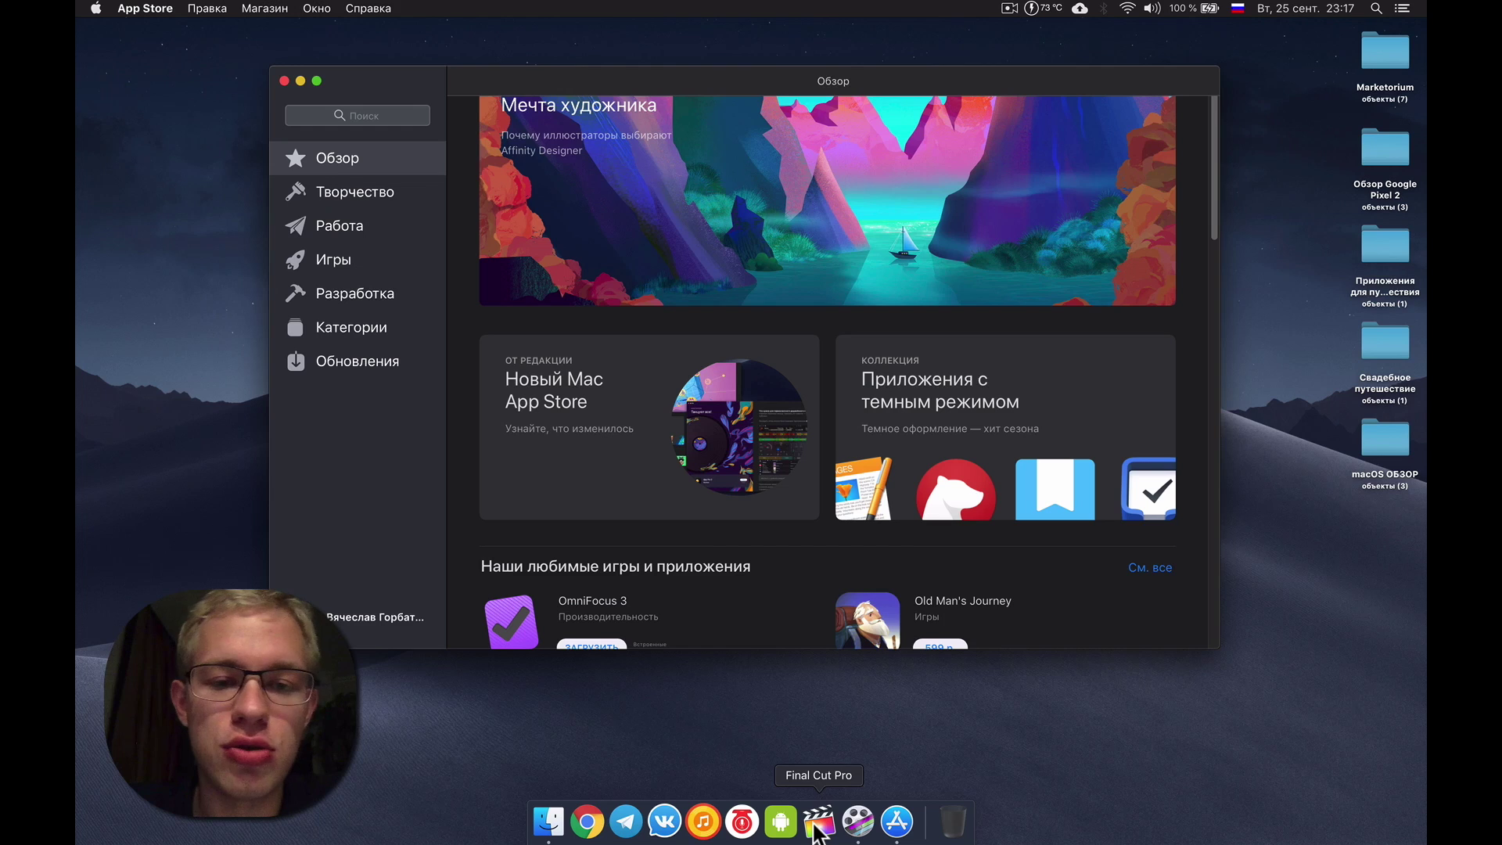
Switch the keyboard to English and search the App Store for "final cut"
click(354, 115)
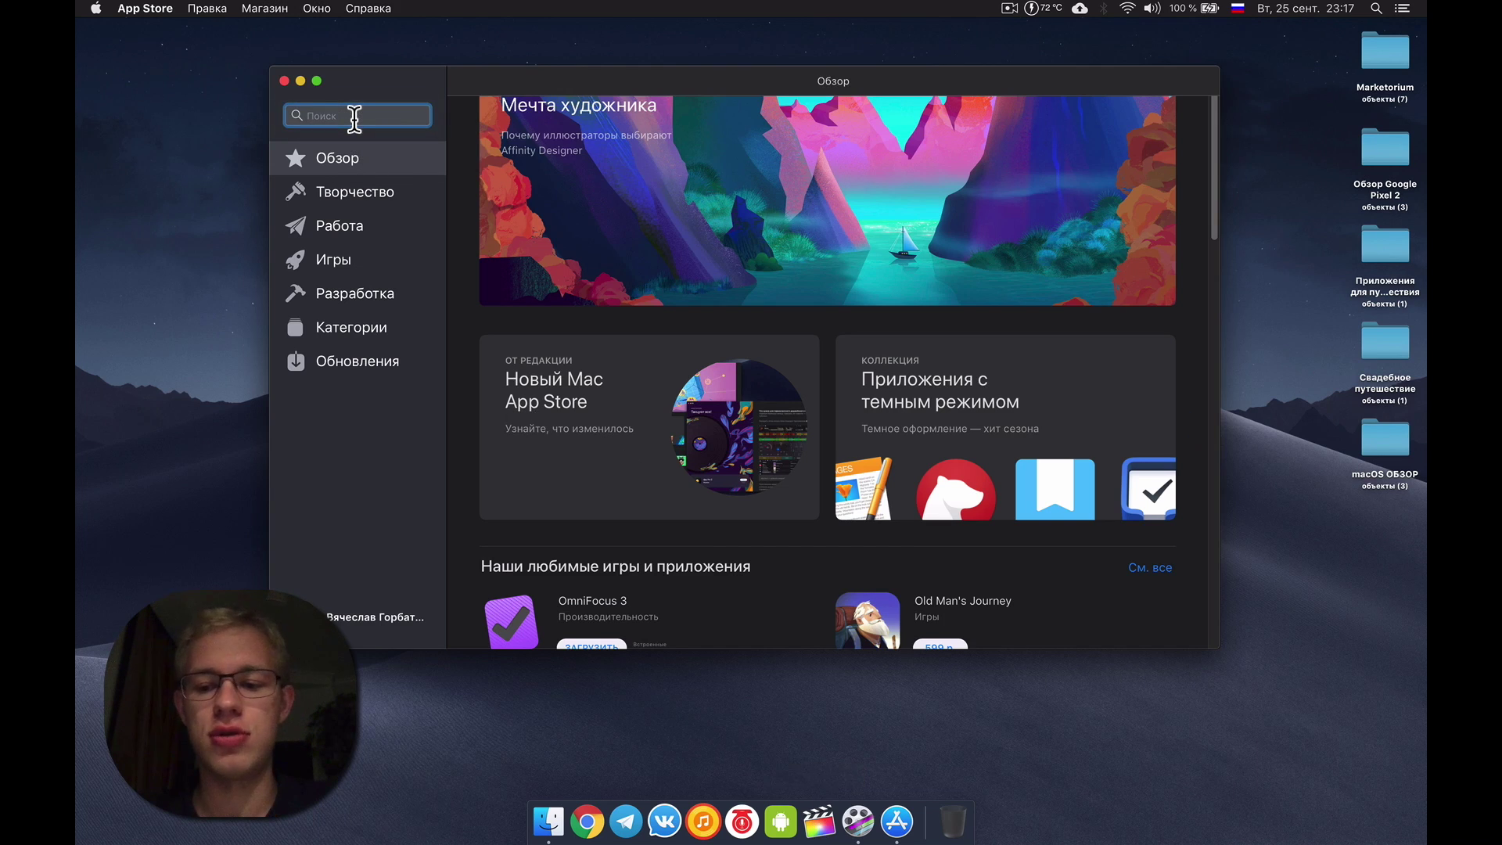
key(ctrl+space)
text(final cu)
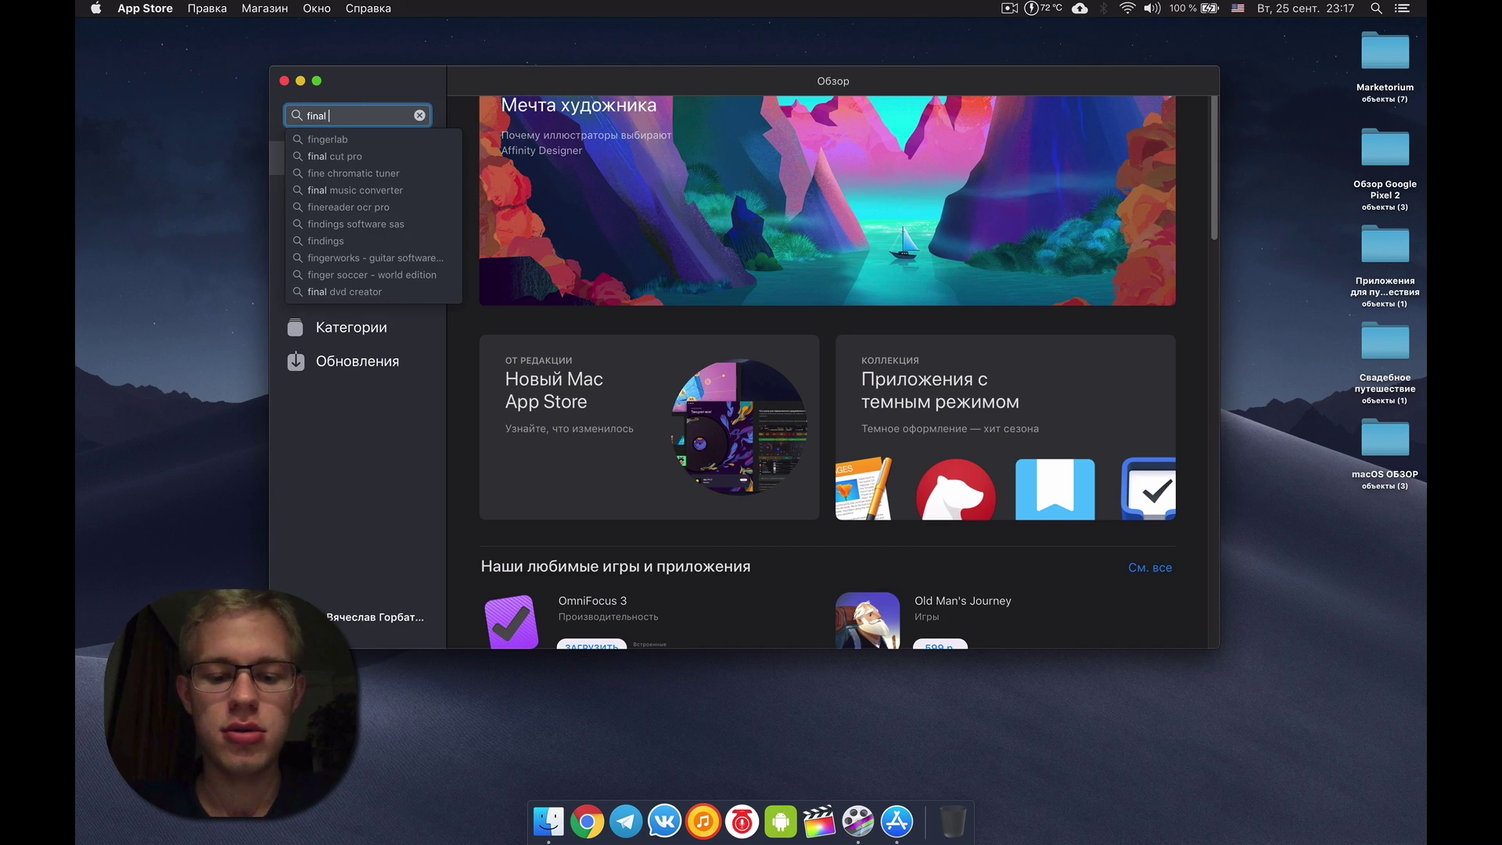
text(t)
key(Return)
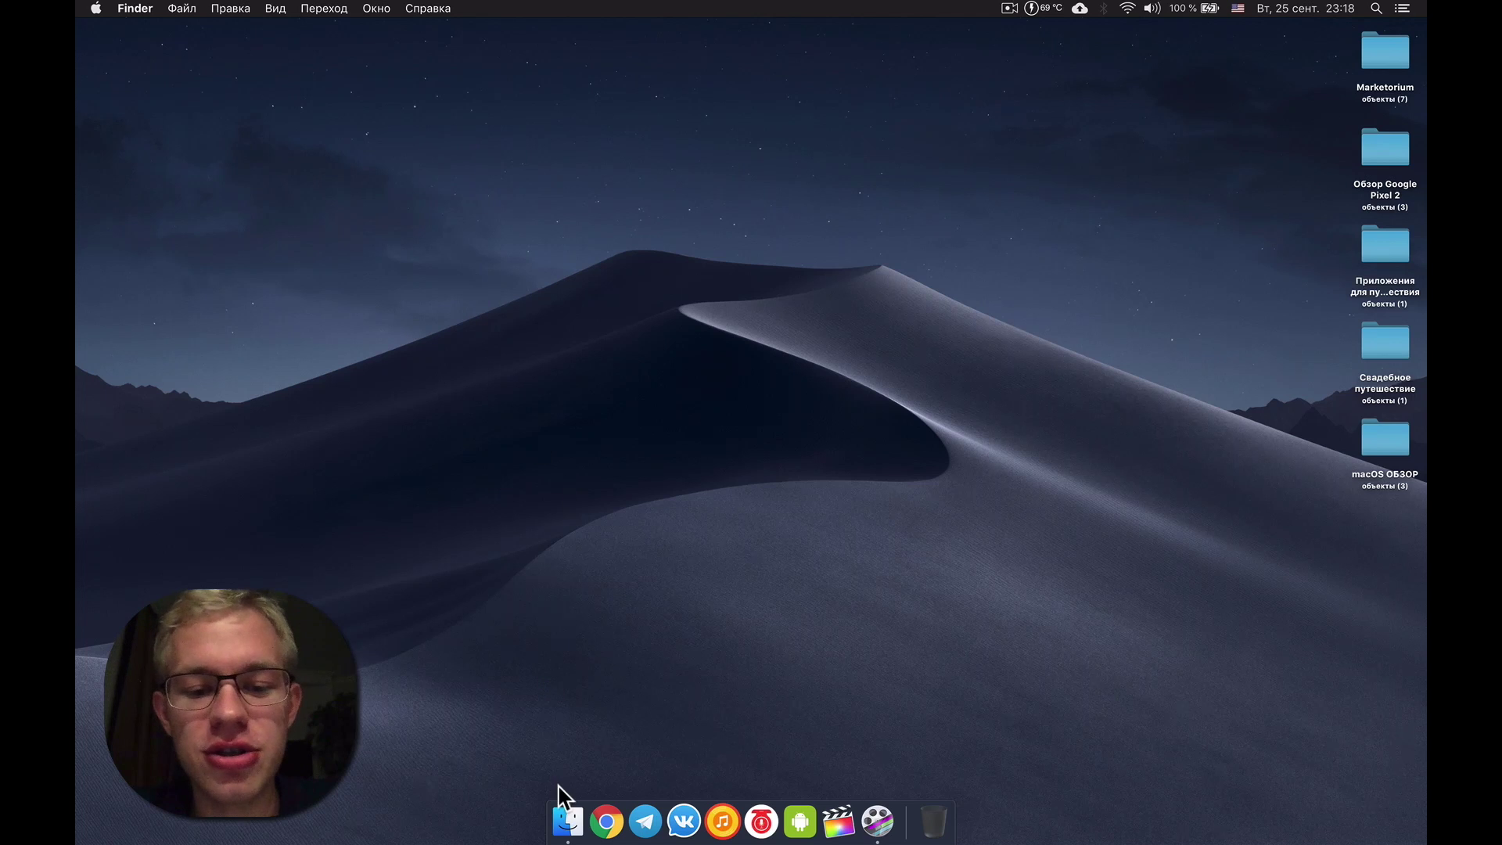
Open Google Chrome, and view the keyboard shortcuts listed beside Finder's Файл commands
click(607, 823)
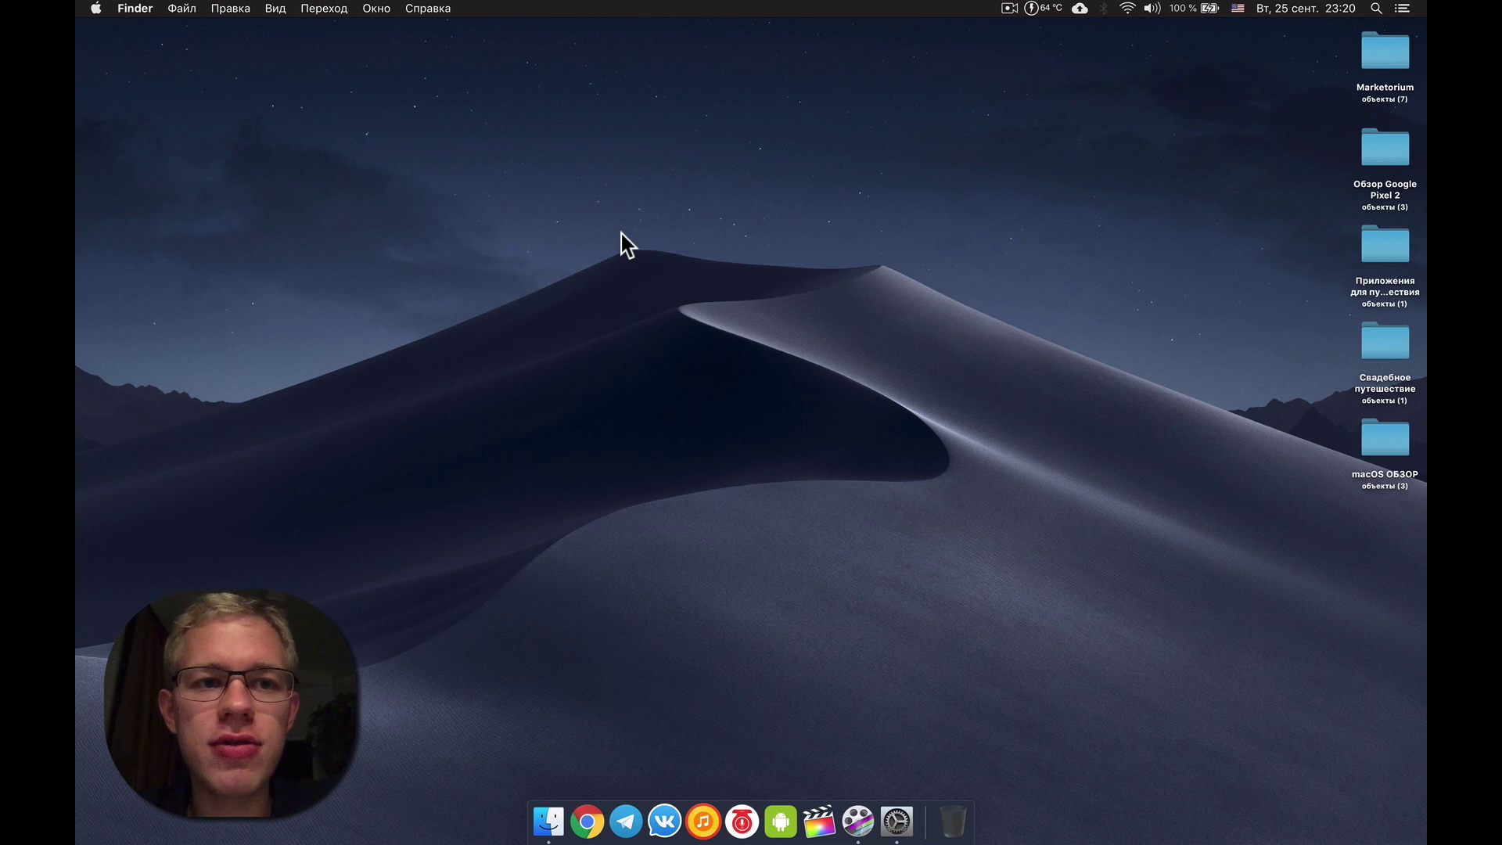
click(181, 10)
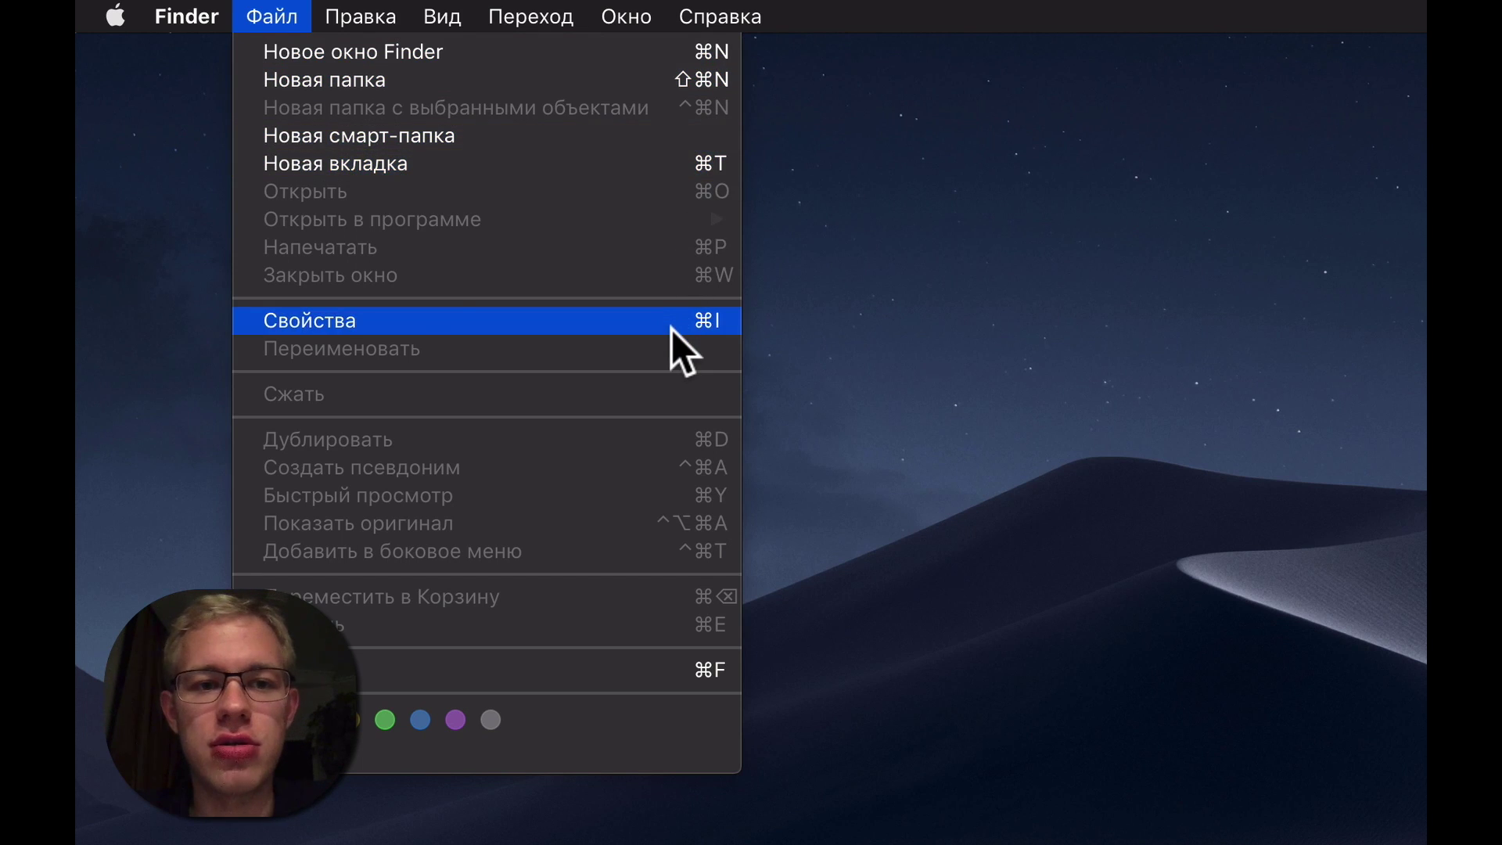
click(1034, 777)
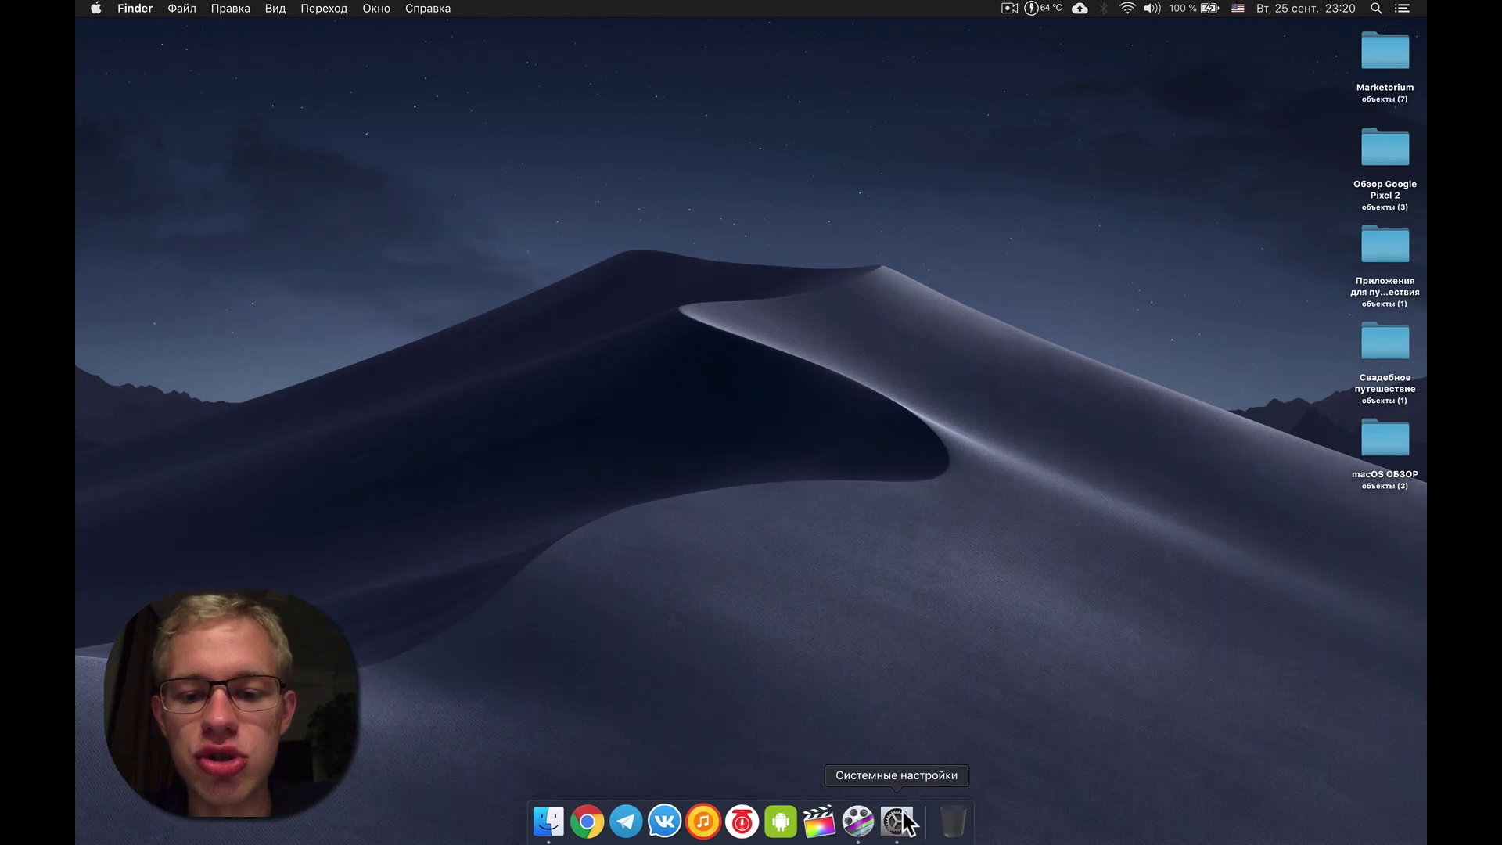
Open the keyboard shortcut settings in Системные настройки and browse the shortcut categories, including Клавиатура
click(904, 817)
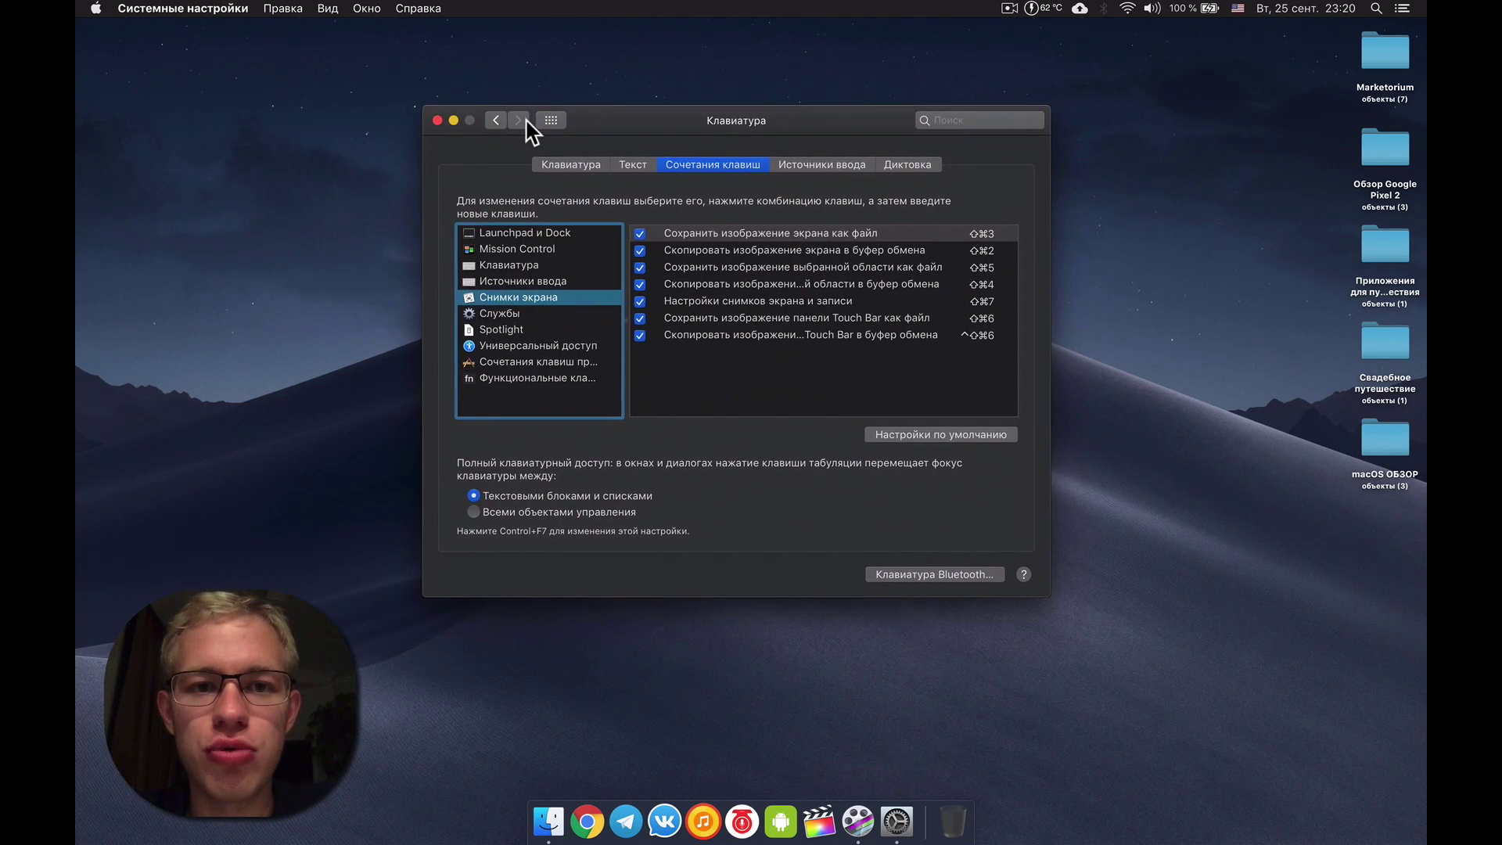
click(549, 121)
click(621, 274)
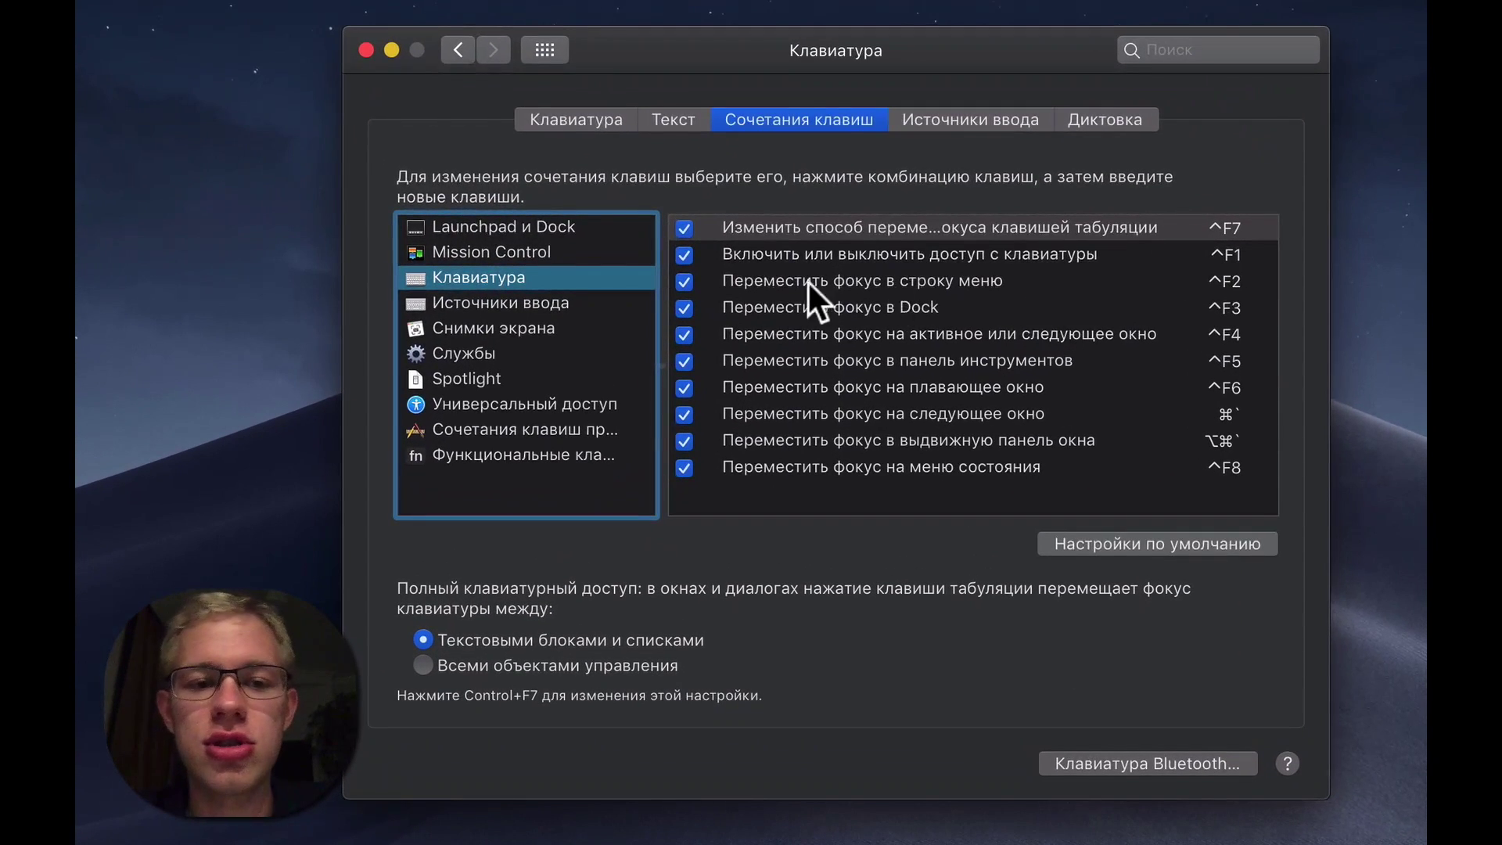
click(509, 329)
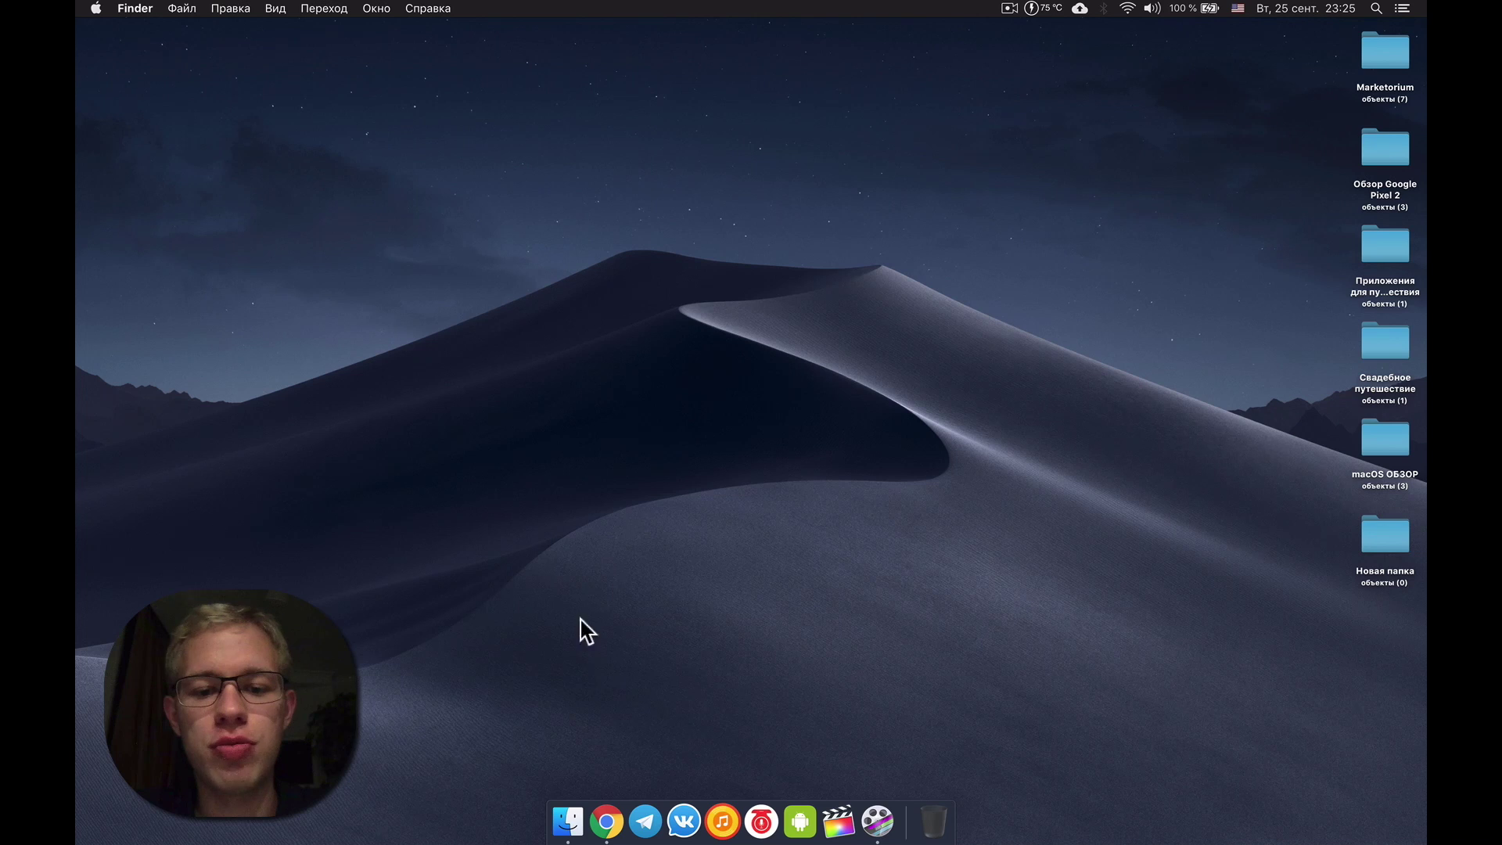
Open Google Chrome and view its application commands, including the quit command and its shortcut
click(614, 833)
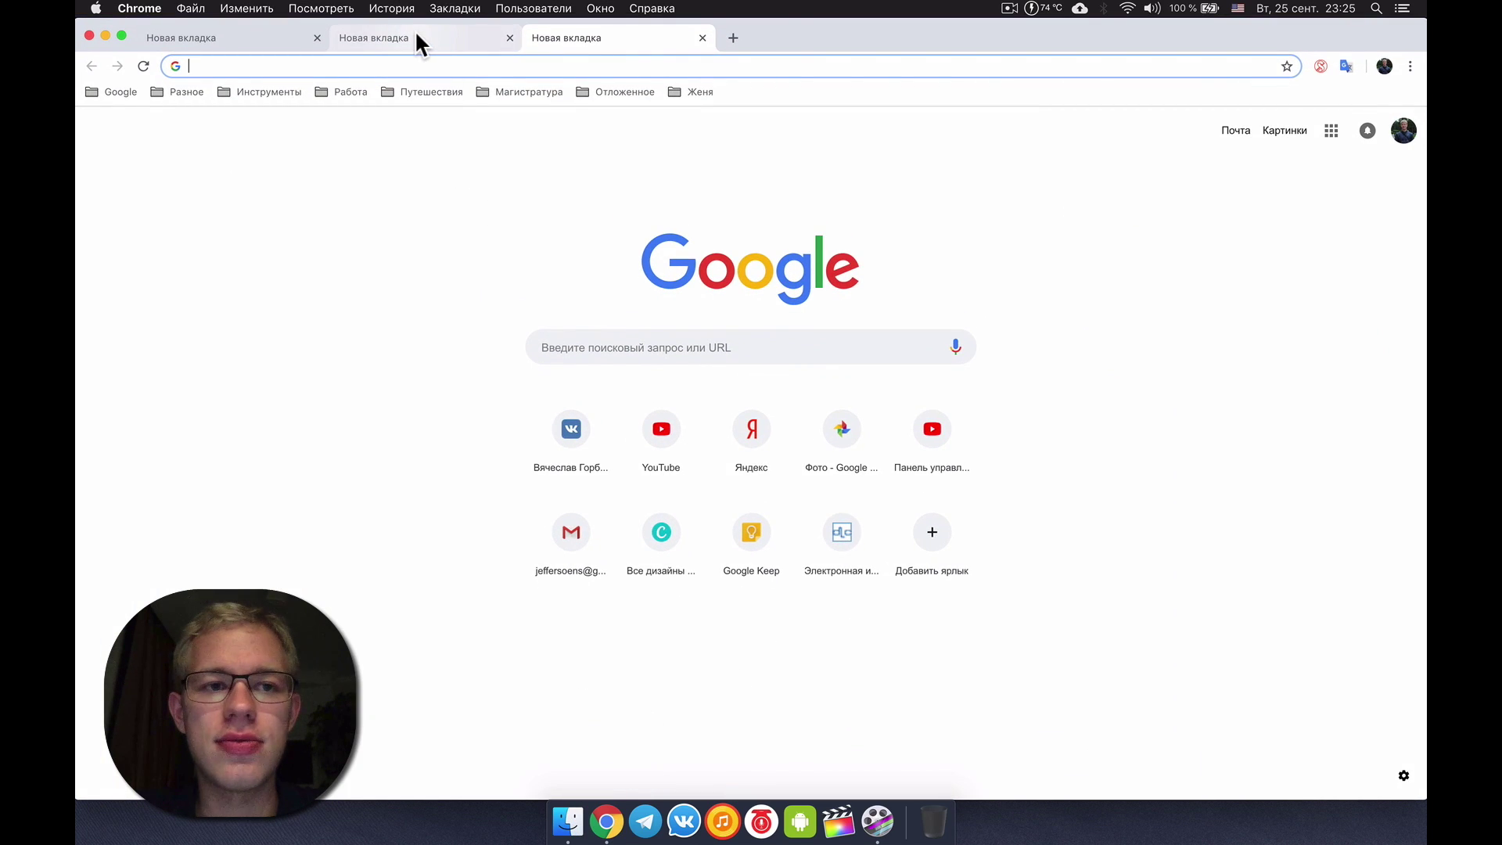
click(133, 11)
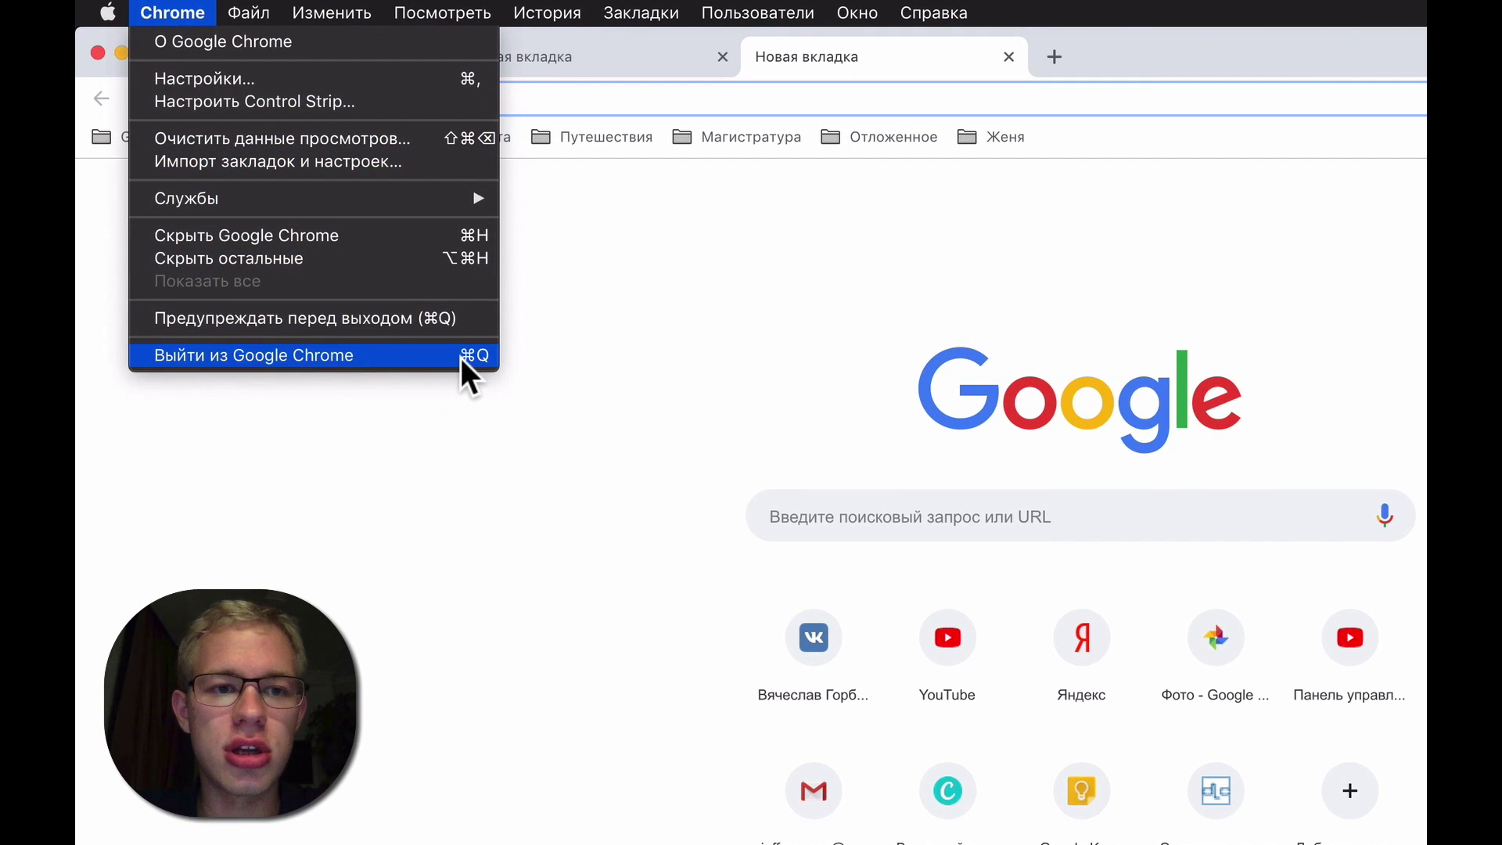
click(588, 371)
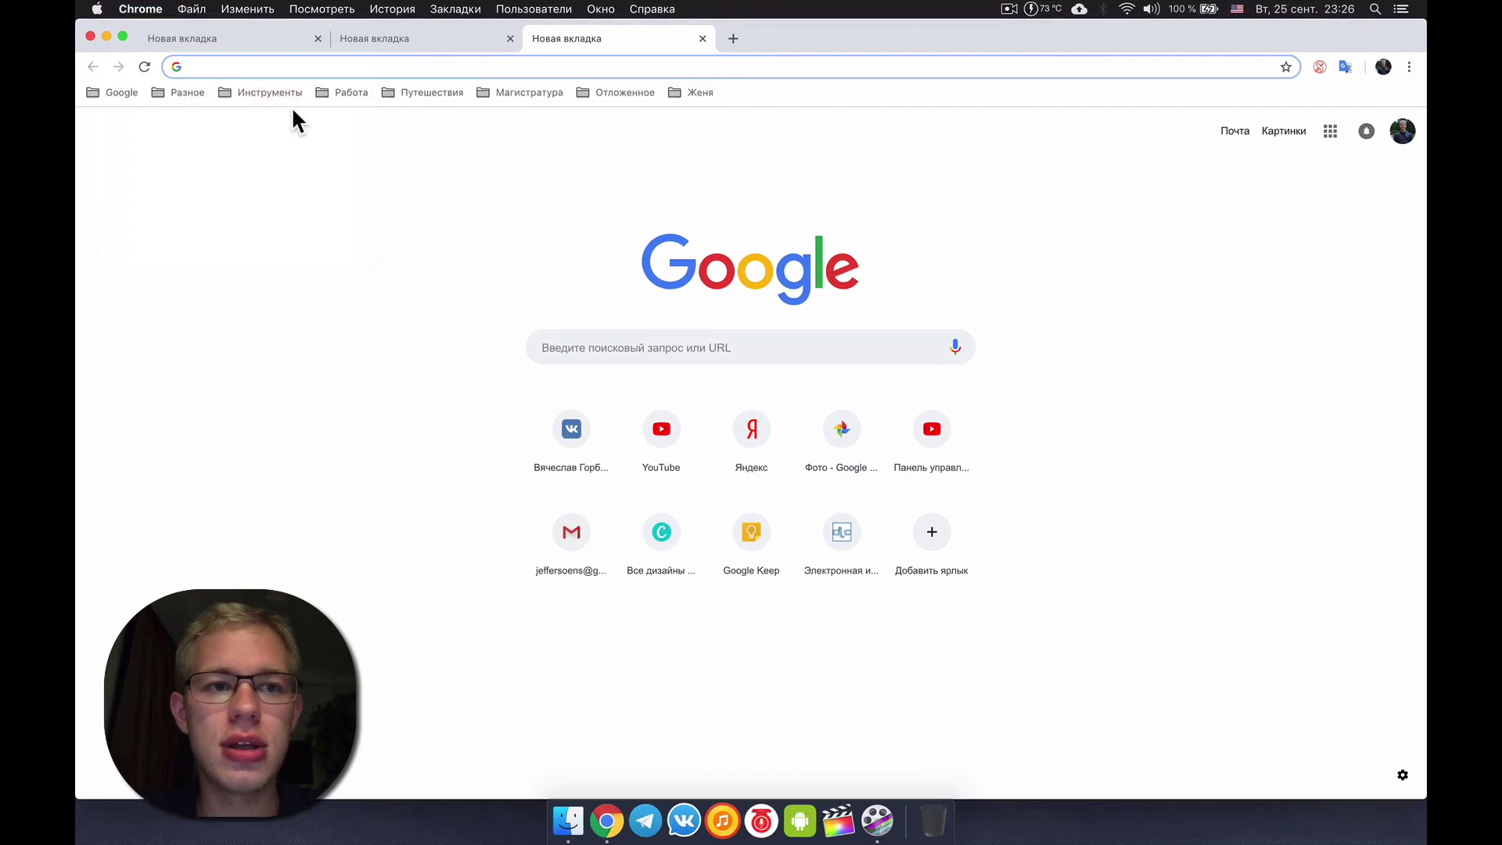
Close the Google Chrome window, reopen the browser and quit it completely
click(90, 36)
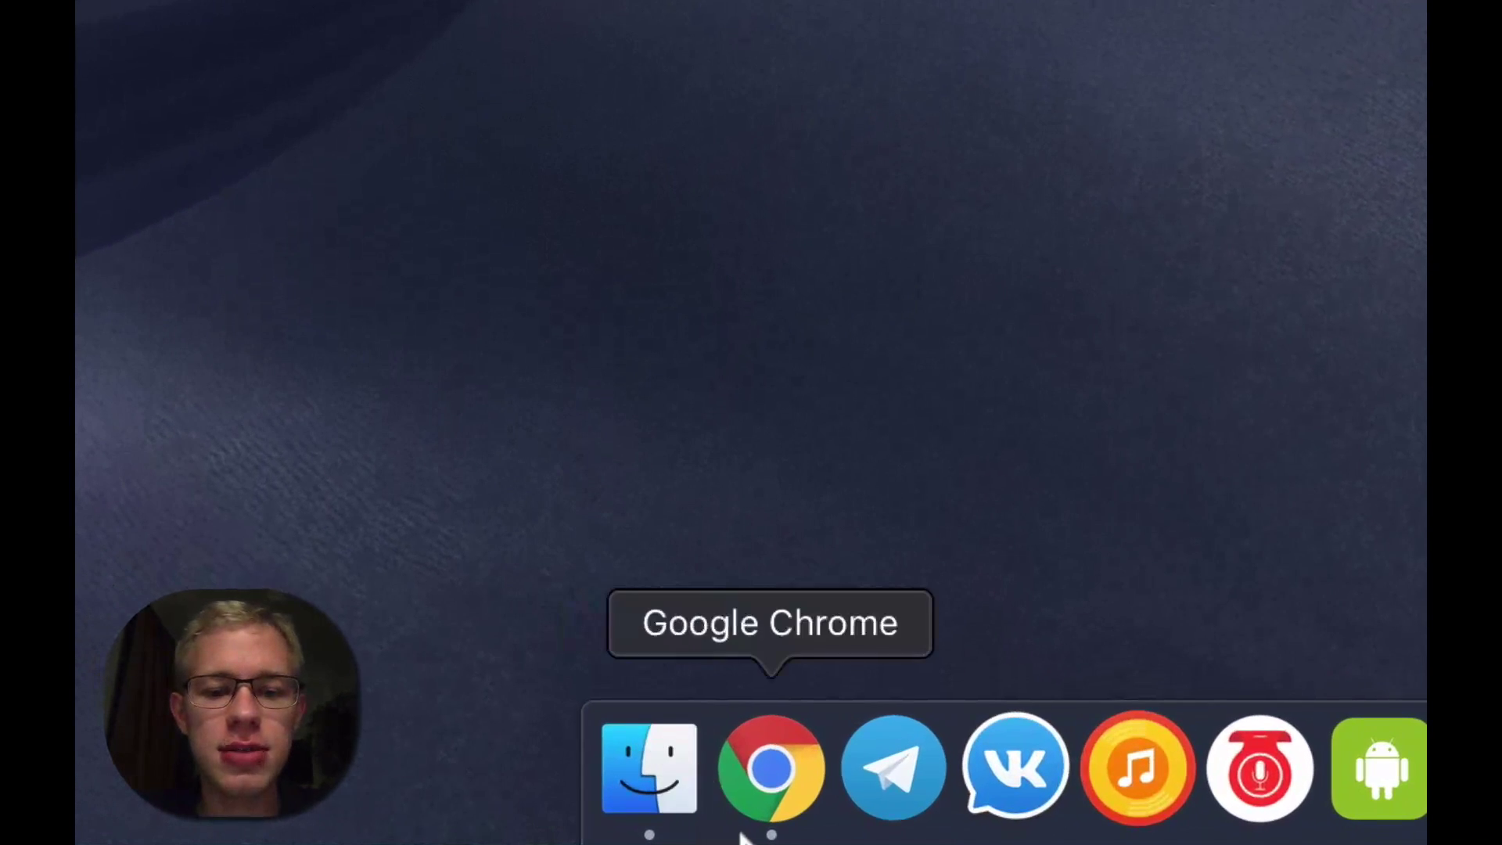
click(776, 810)
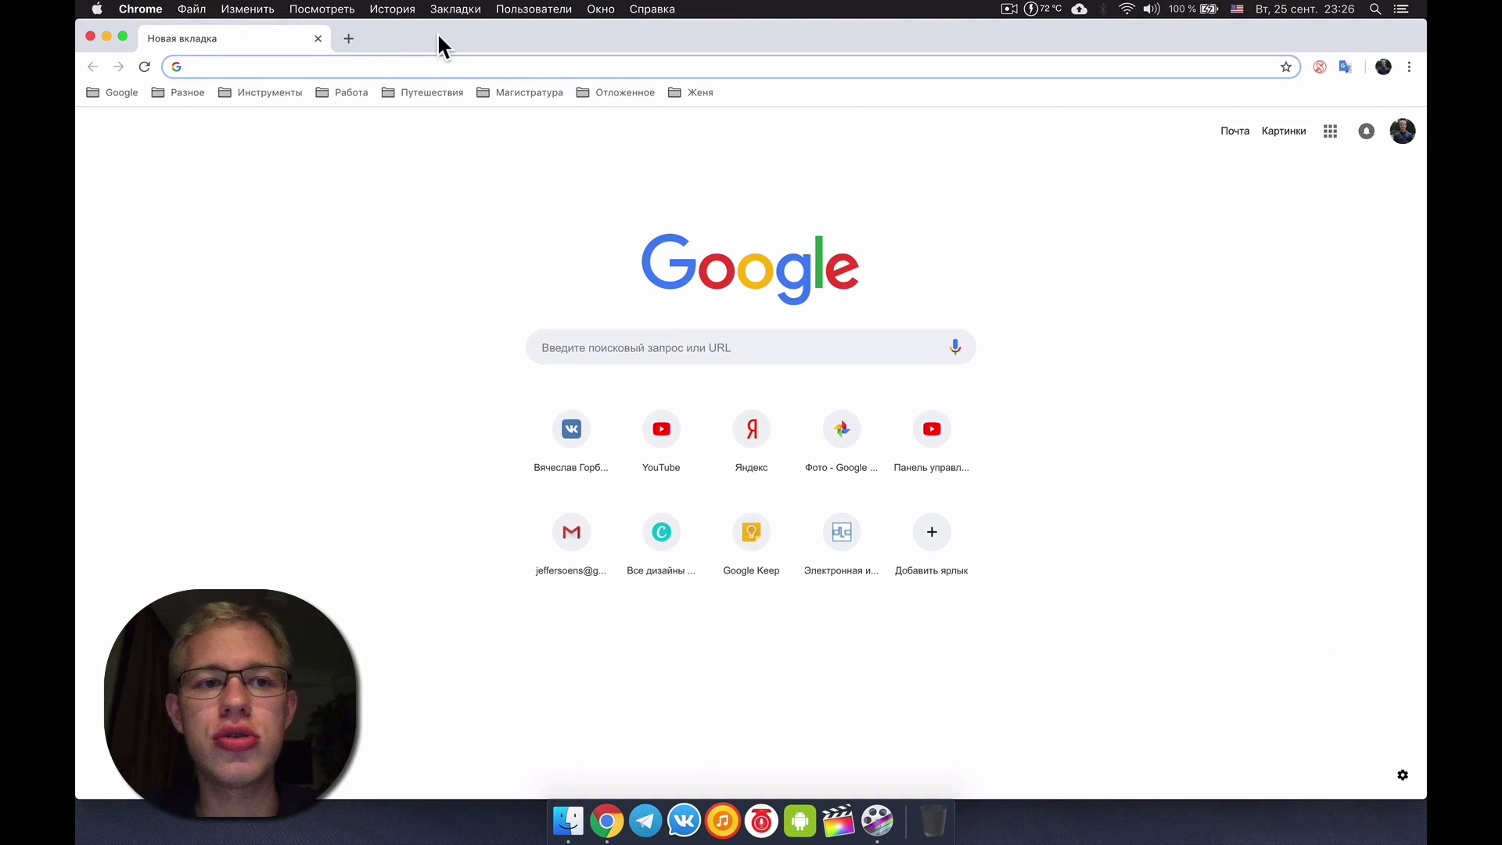
key(super+q)
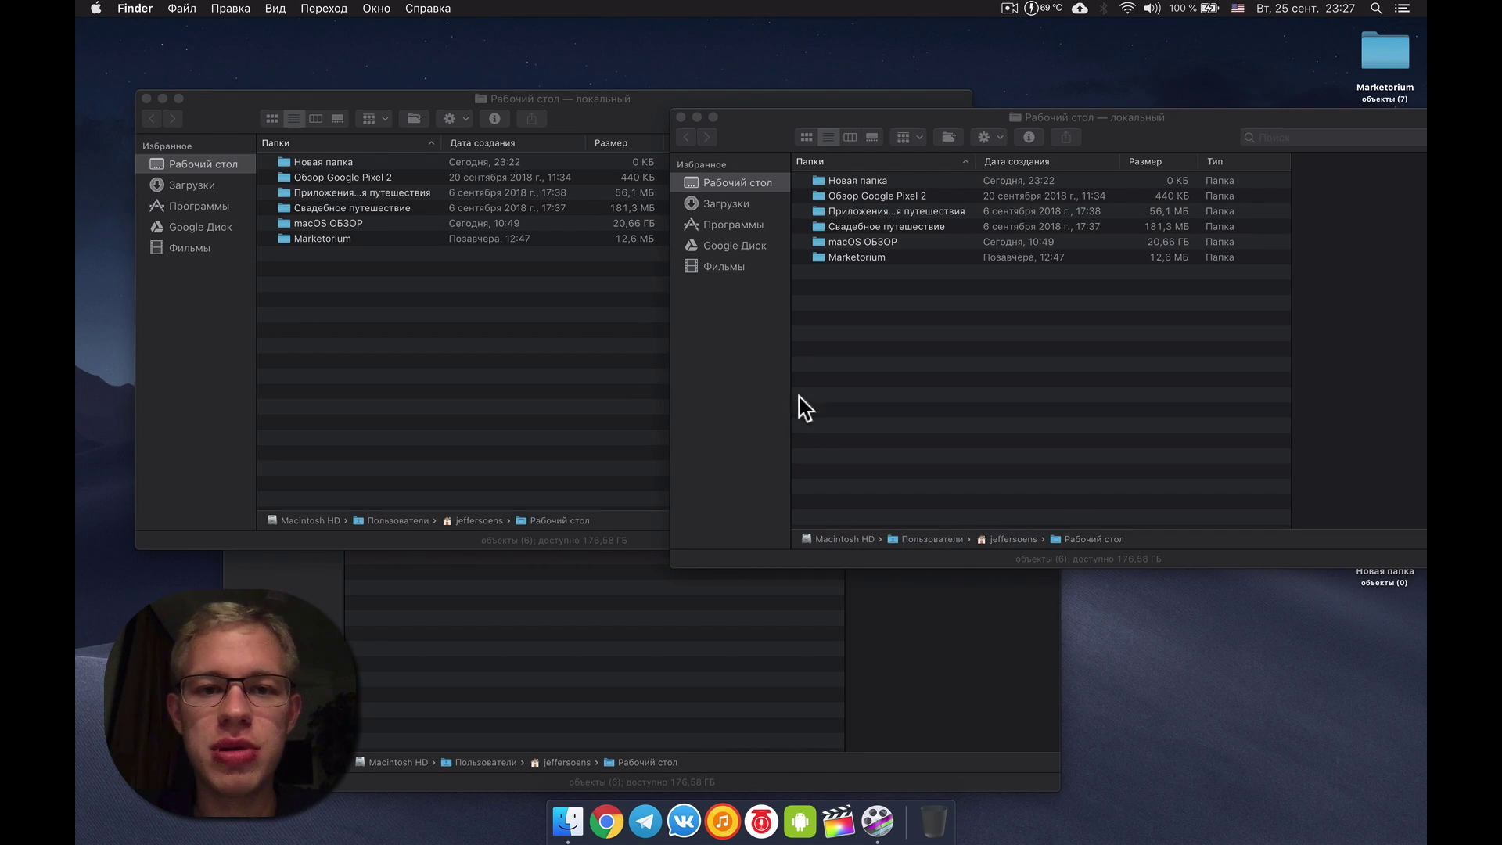
Close the three open Finder windows showing the Рабочий стол folder one after another
click(877, 375)
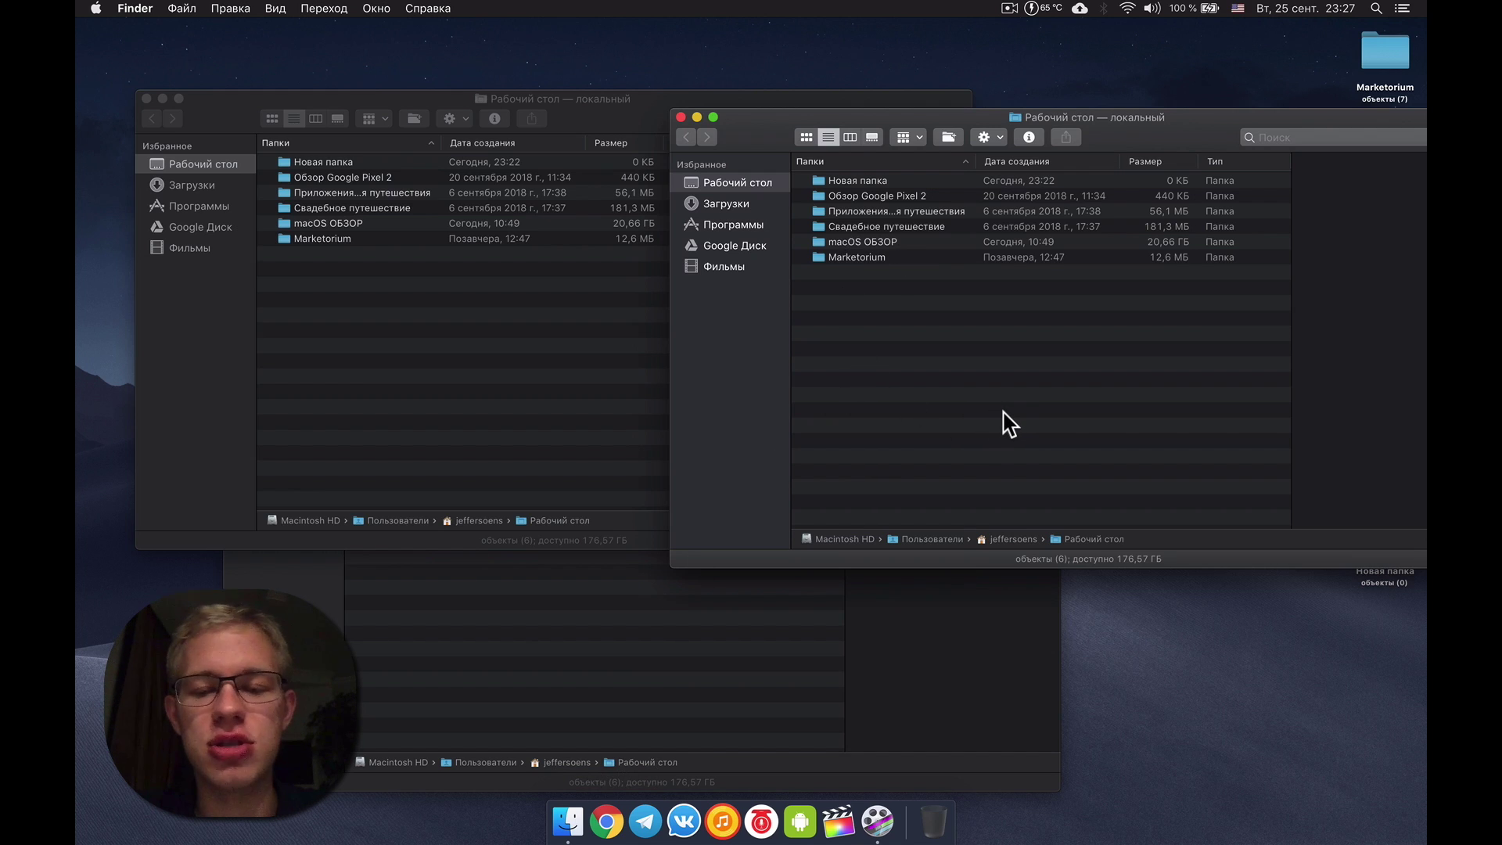
key(super+w)
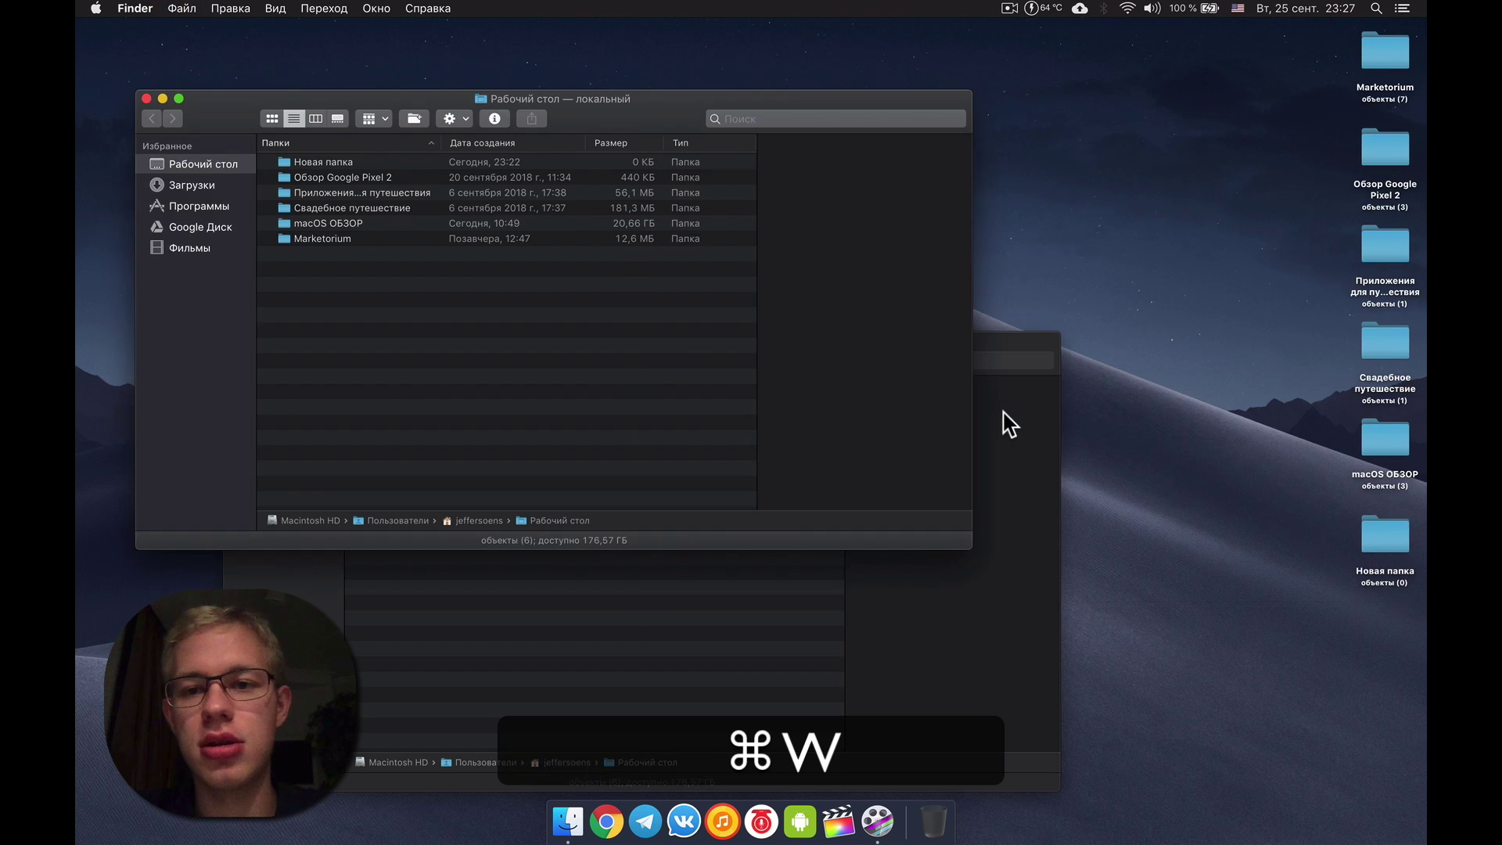
click(755, 659)
key(super+w)
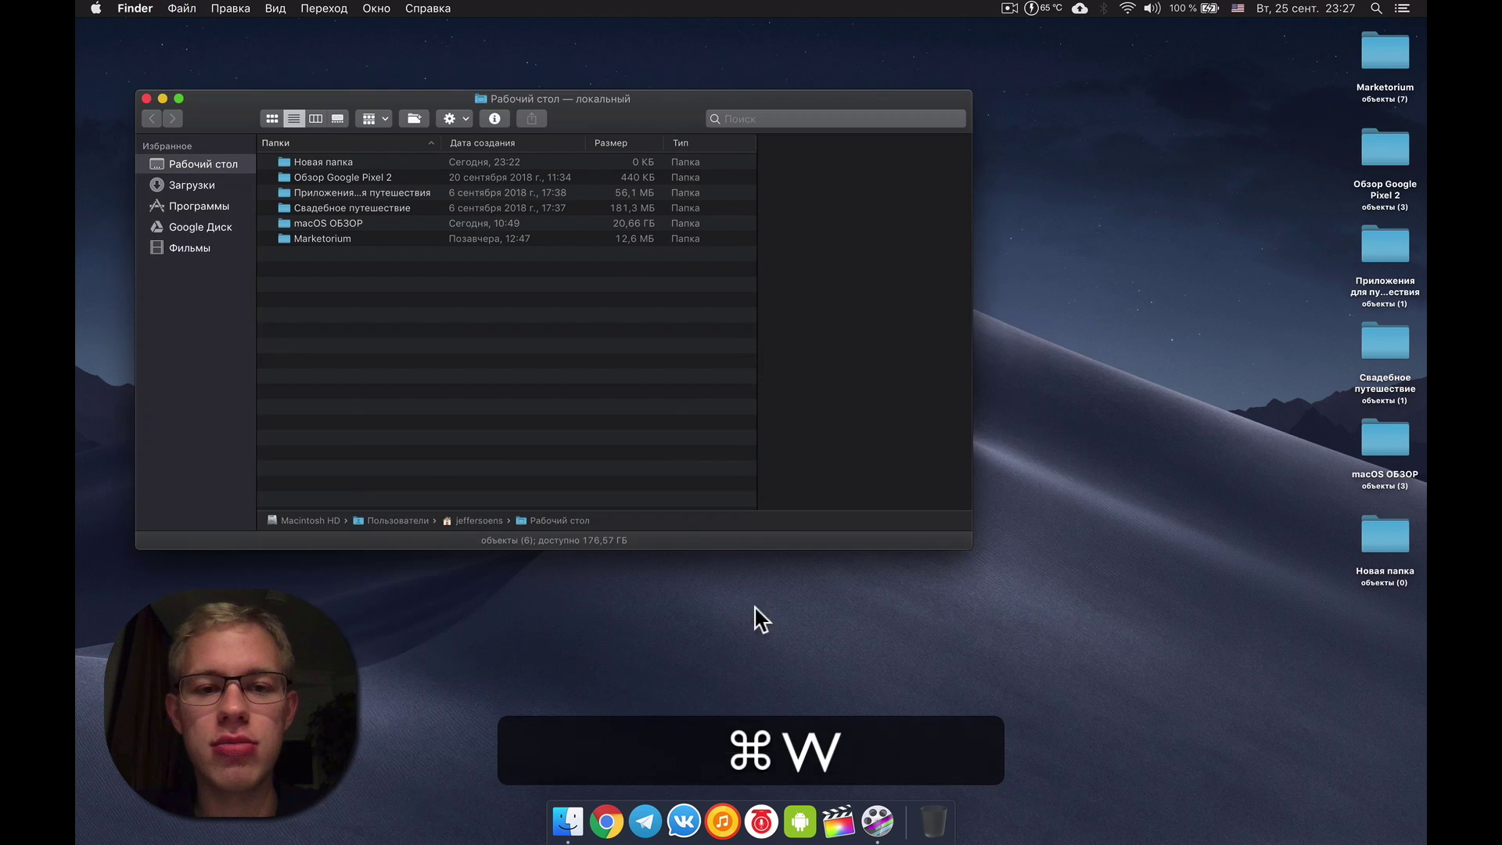
key(super+w)
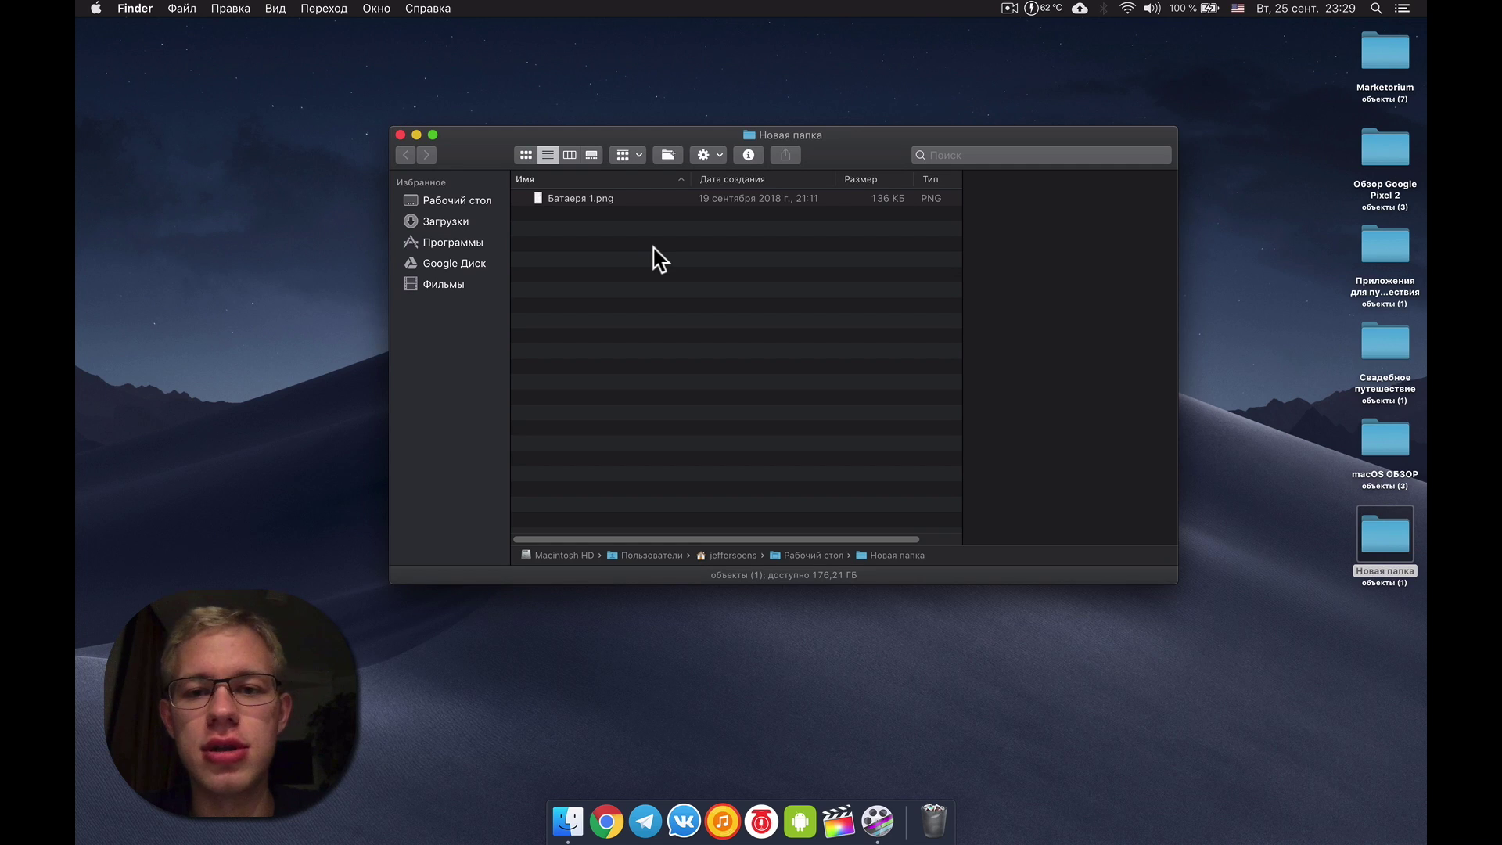
Move Батаеря 1.png from Новая папка to the trash and close the folder window
click(623, 203)
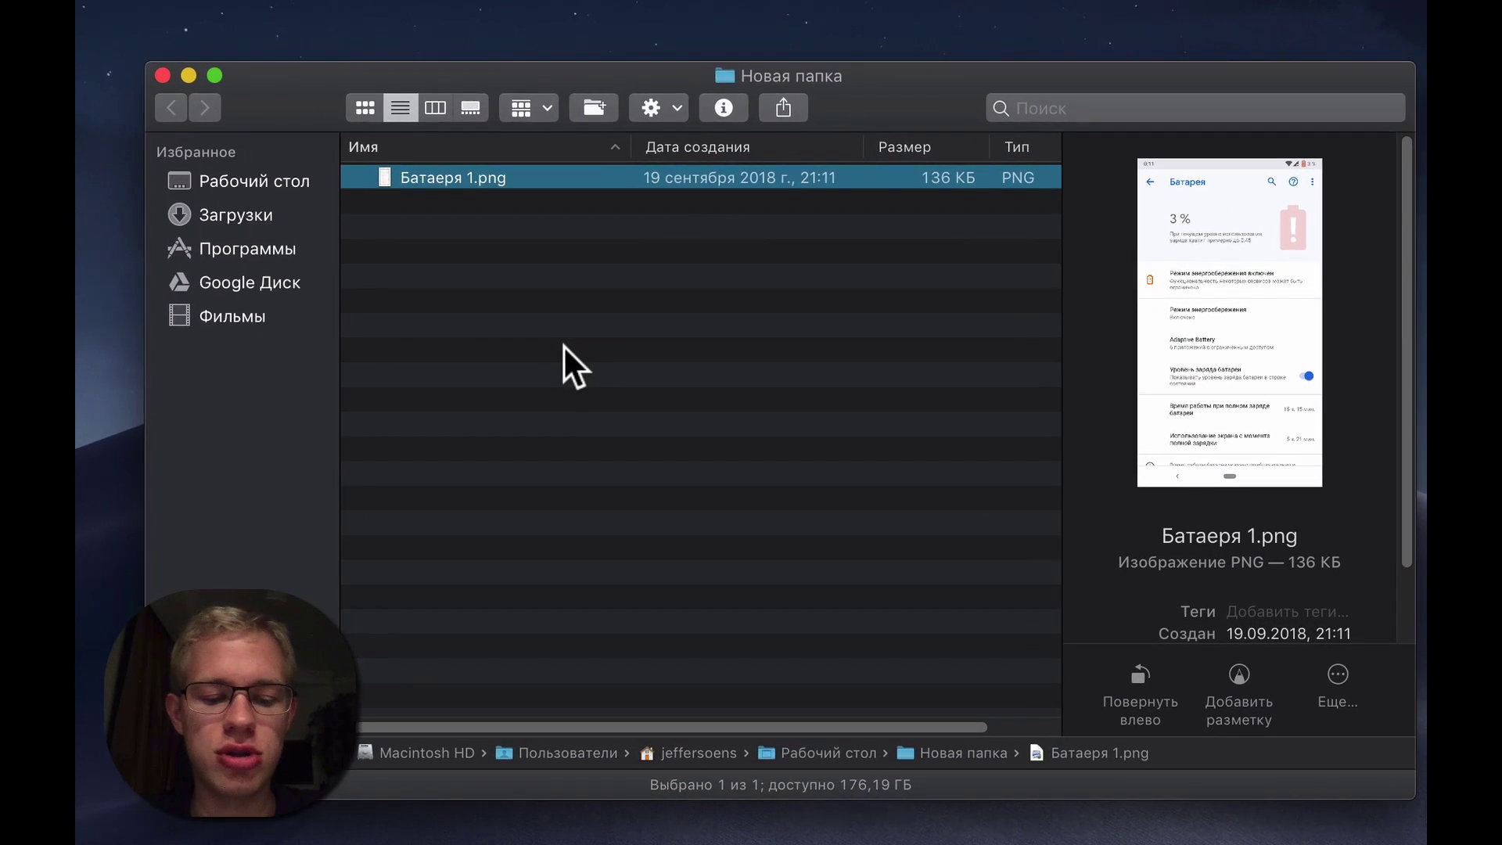
key(super+BackSpace)
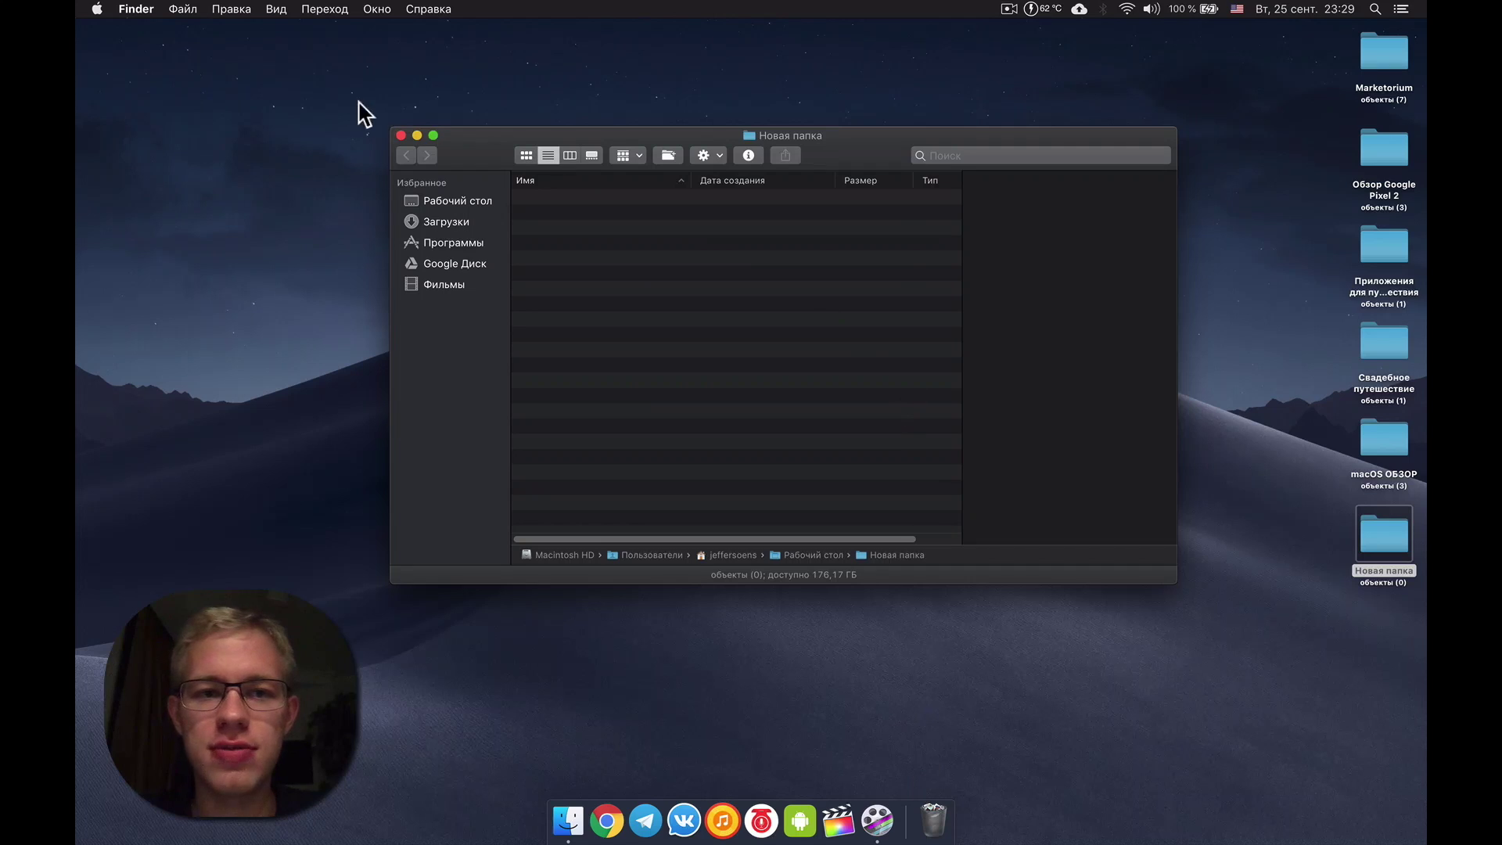
key(super+w)
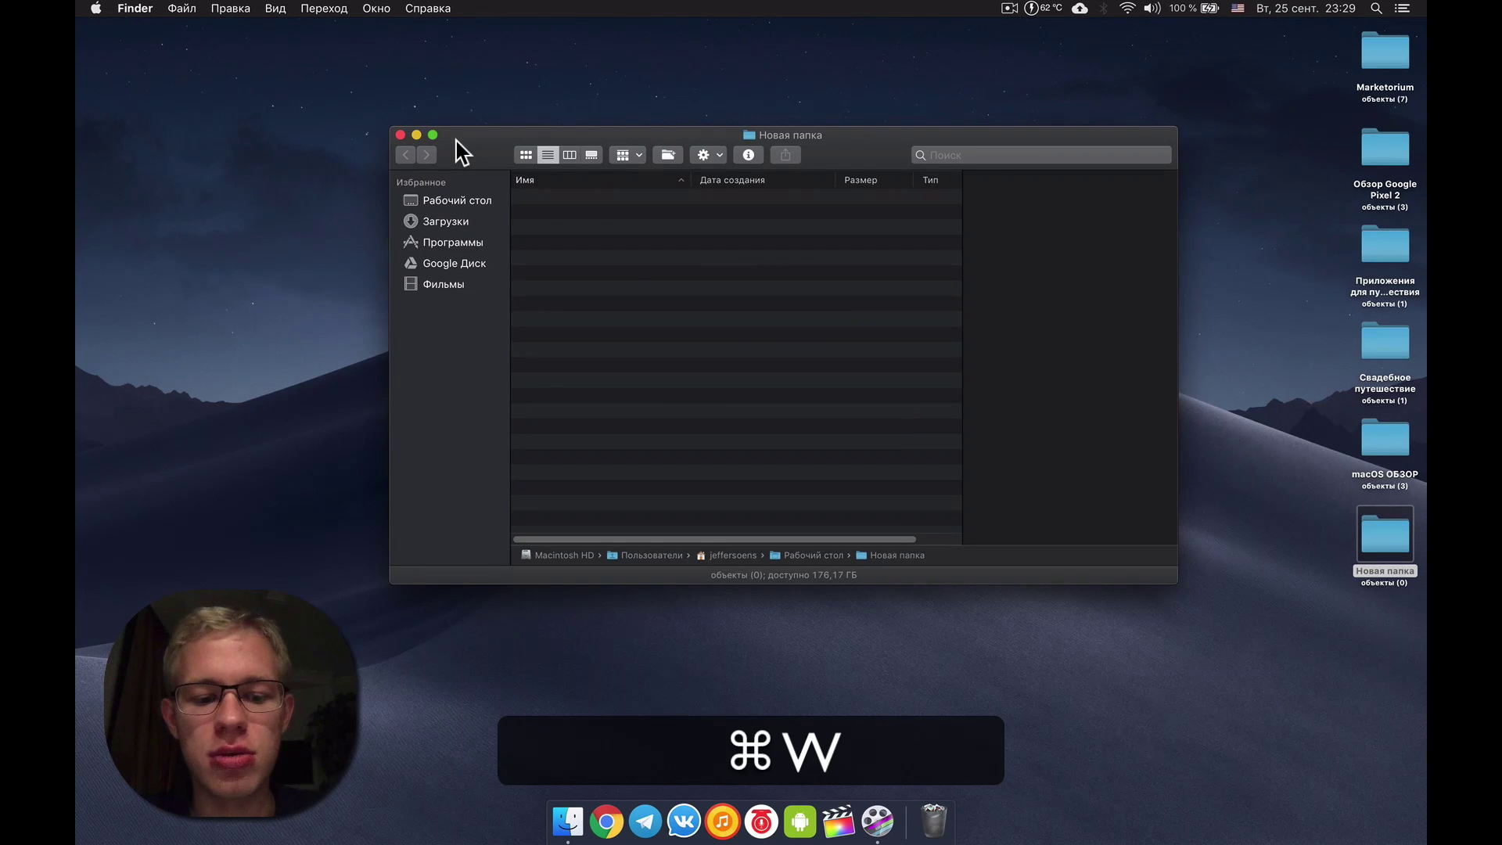
Close the empty Новая папка window and move that folder from the desktop to the trash
click(744, 459)
click(1383, 540)
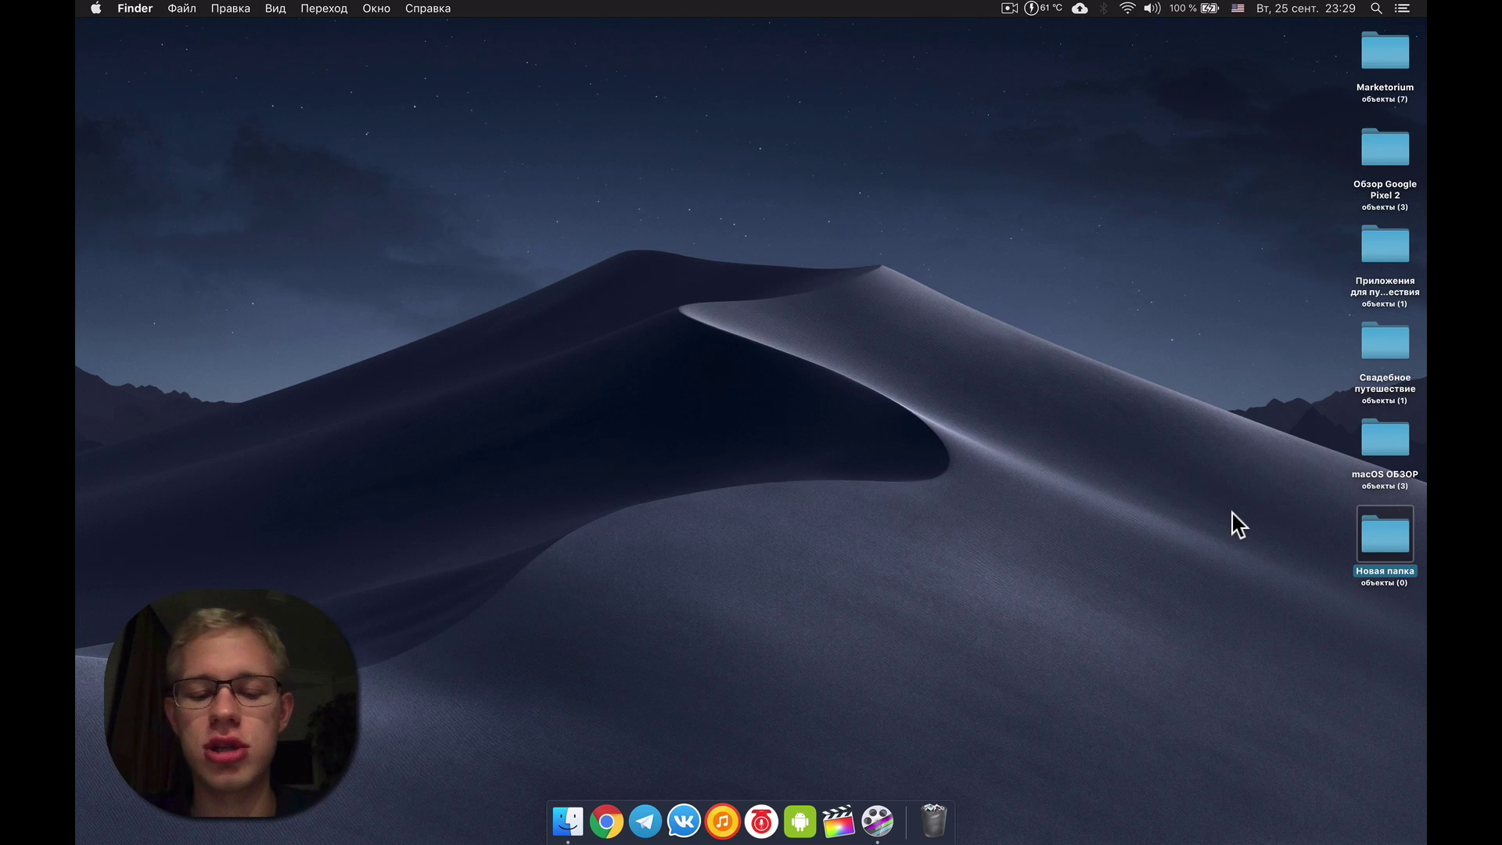
key(super+BackSpace)
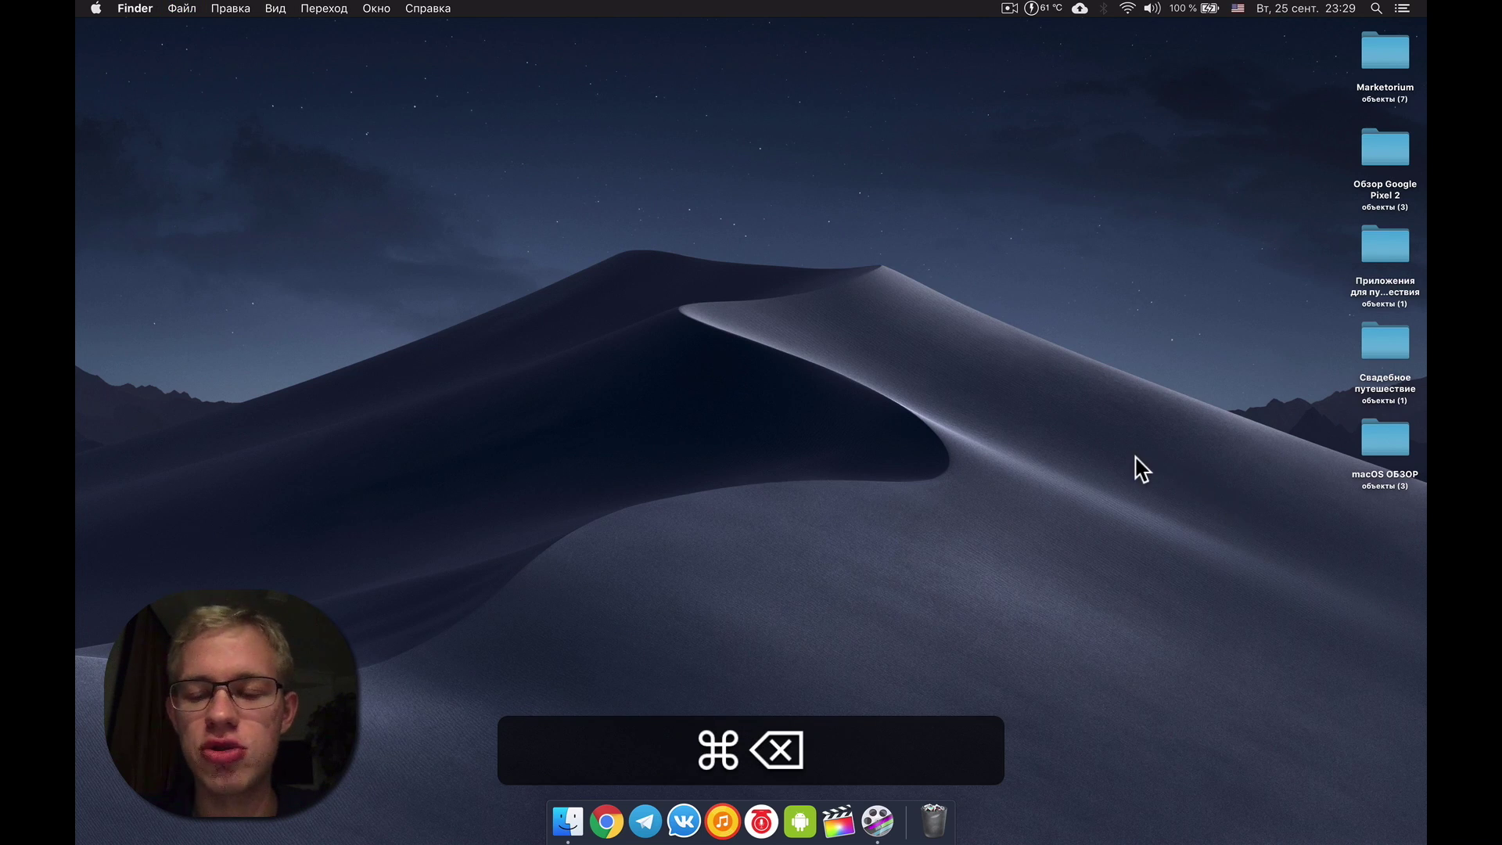
right_click(1135, 456)
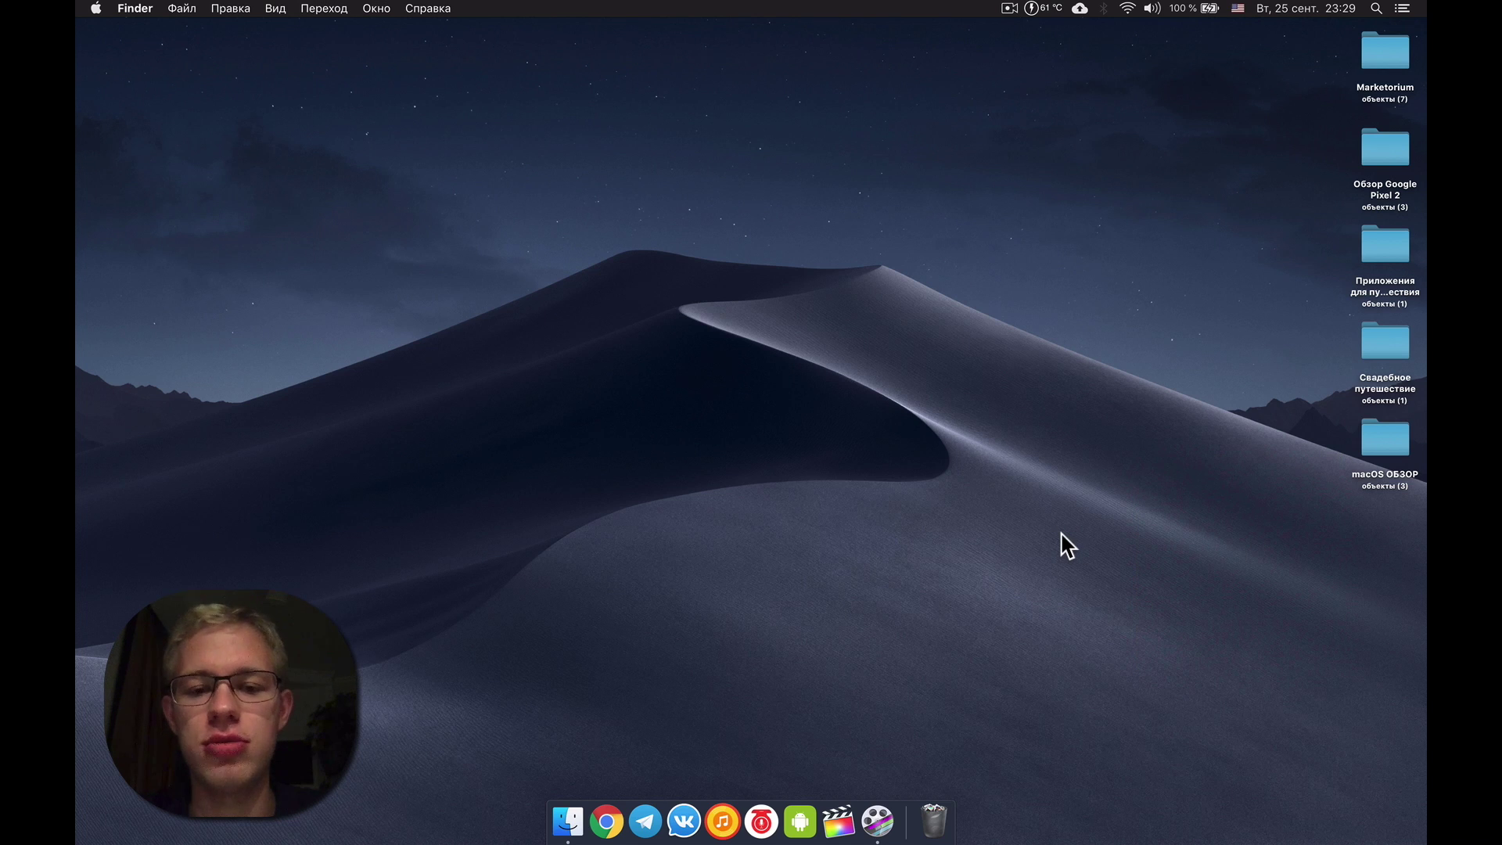
Open the Обзор Google Pixel 2 folder, copy Батаеря 1.png and paste it into the same folder
double_click(1384, 148)
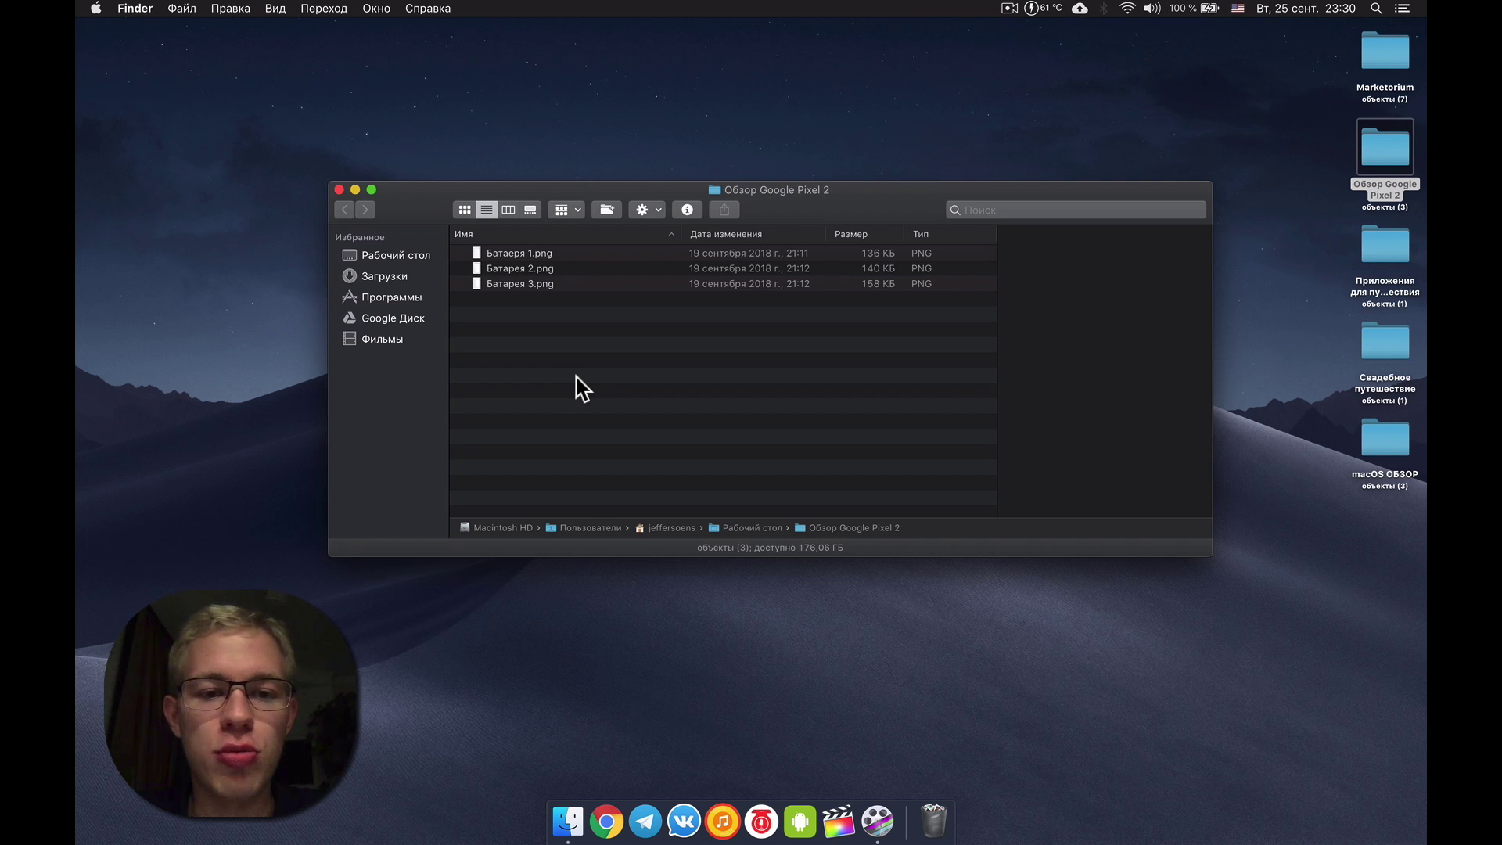
click(528, 254)
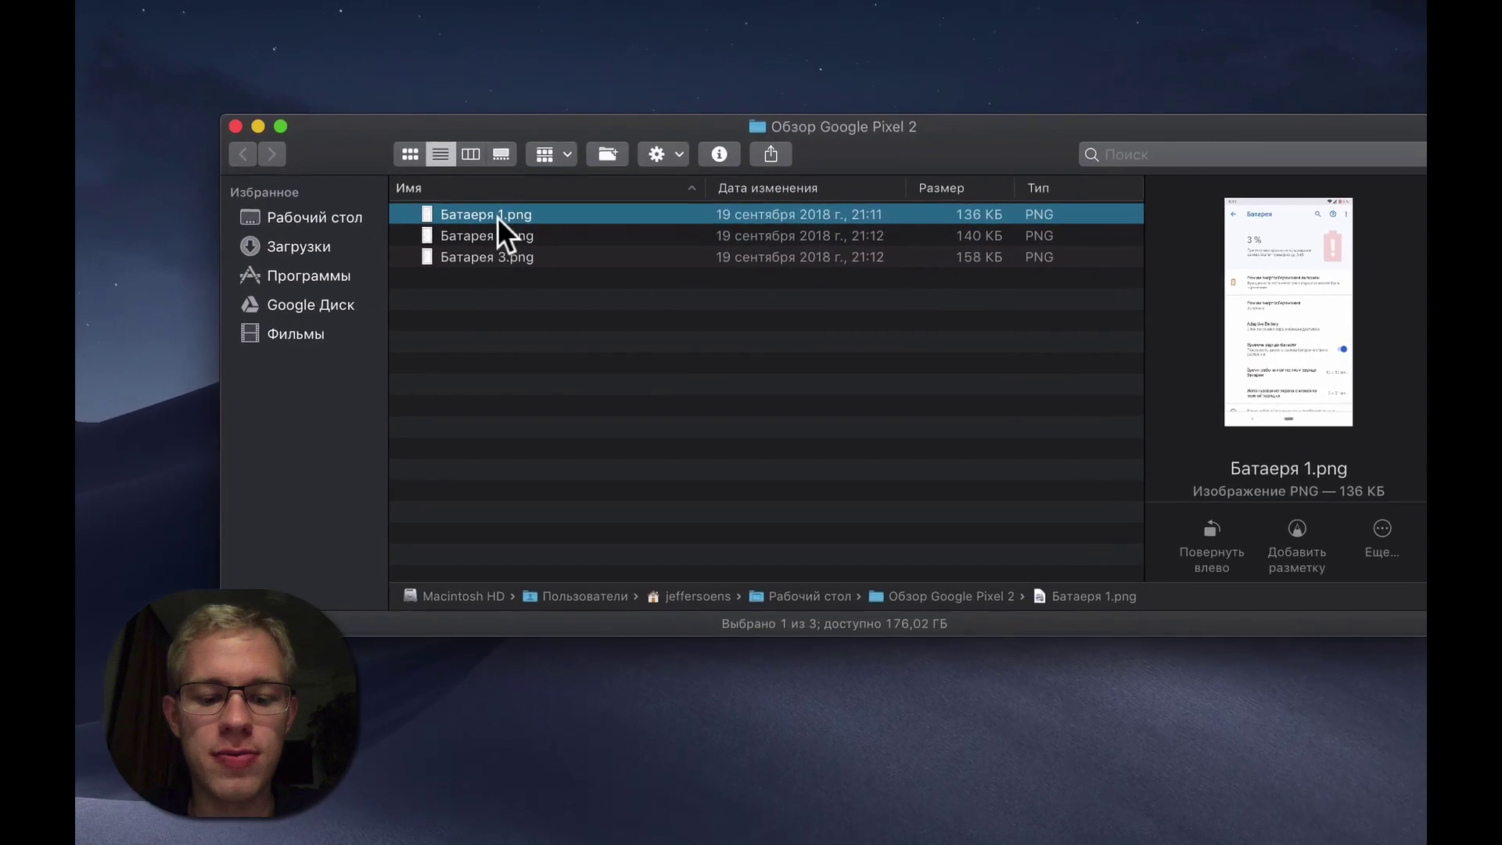
key(super+c)
click(472, 328)
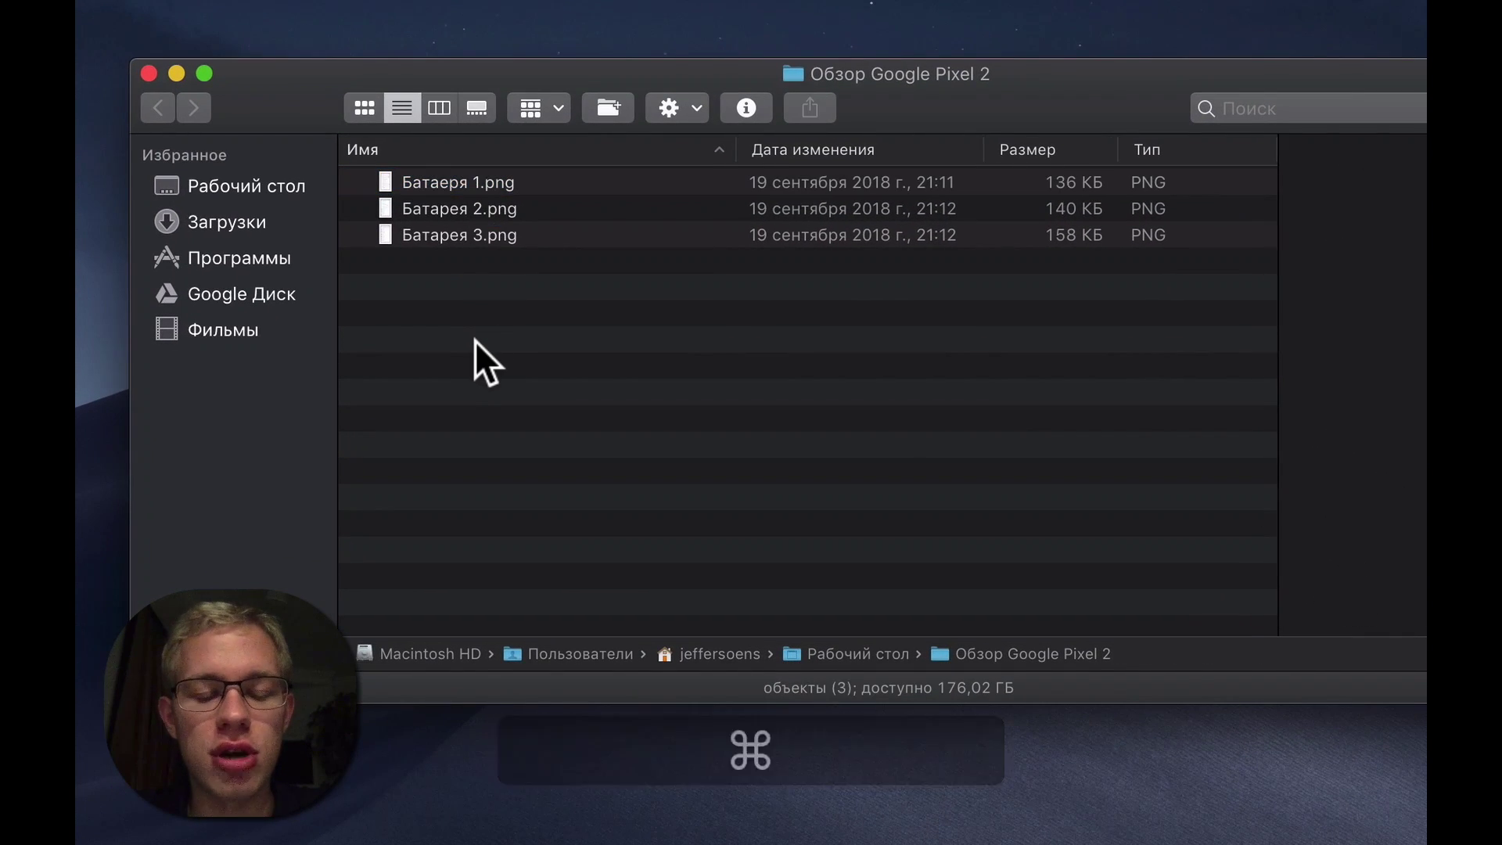
key(super+v)
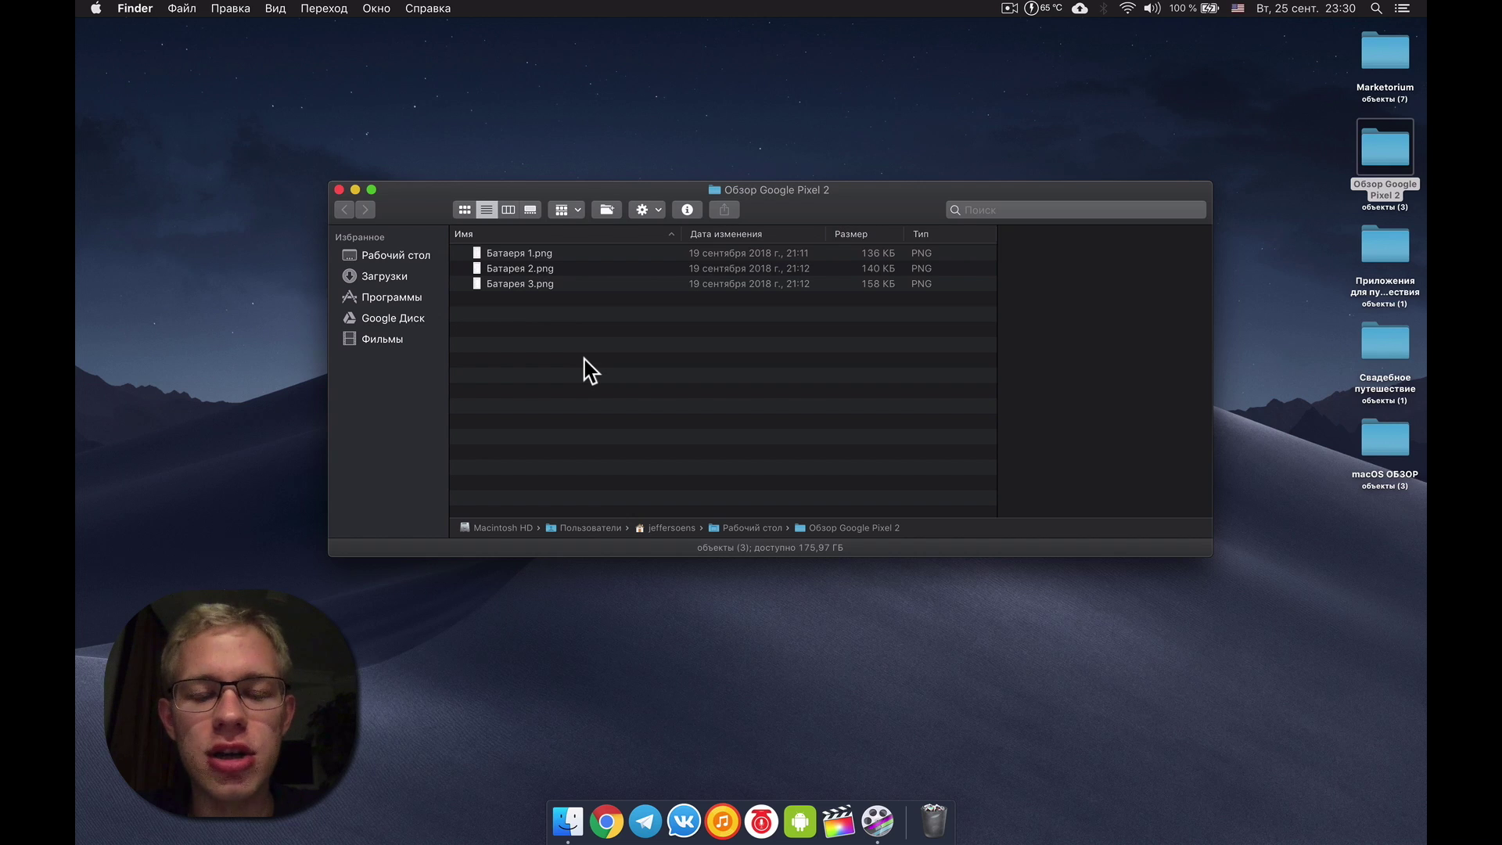
click(556, 252)
click(940, 123)
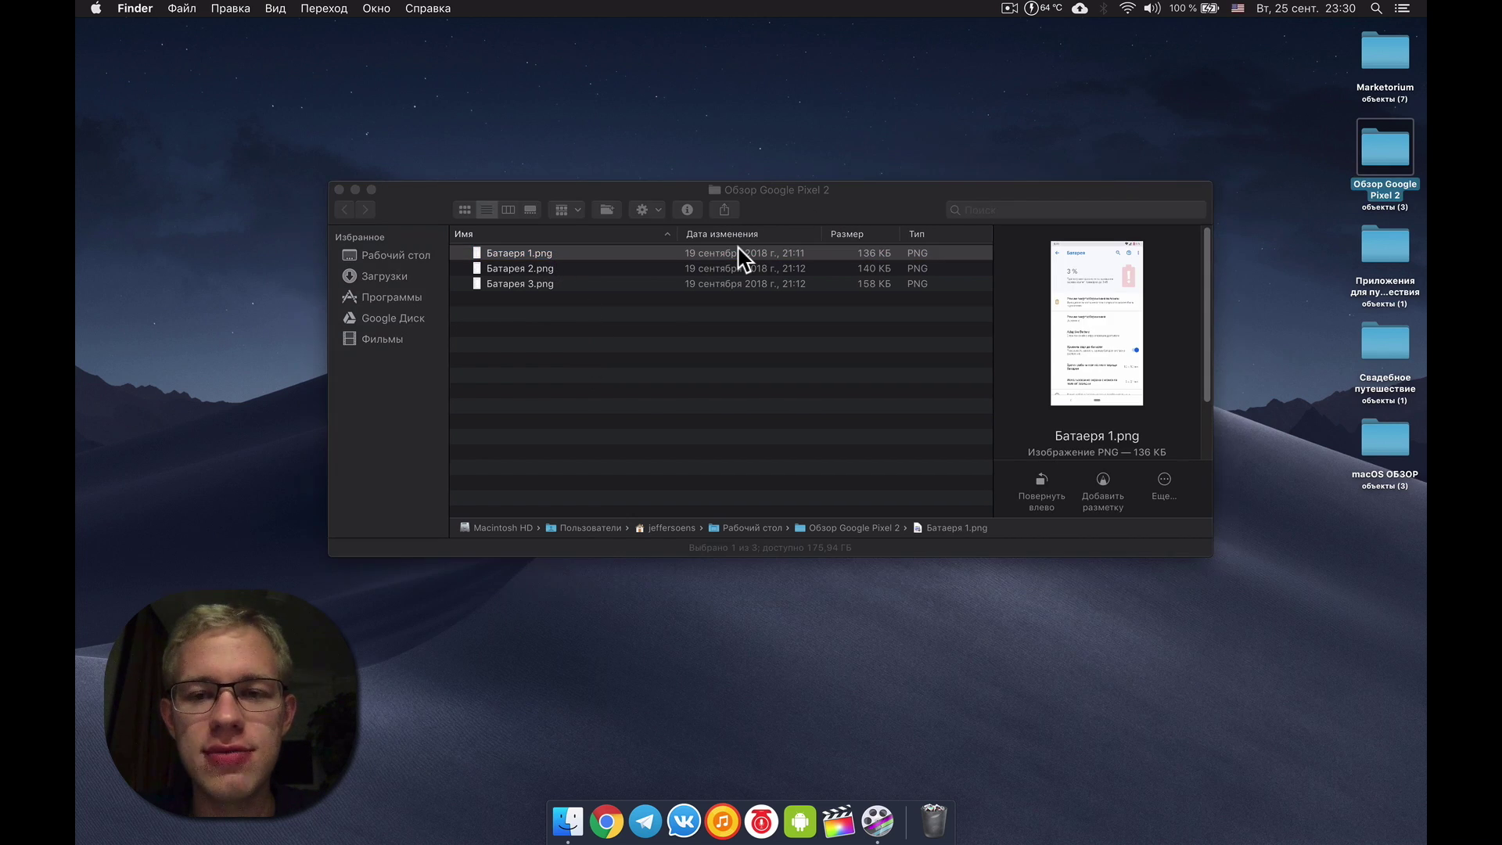
click(581, 352)
click(584, 283)
click(592, 252)
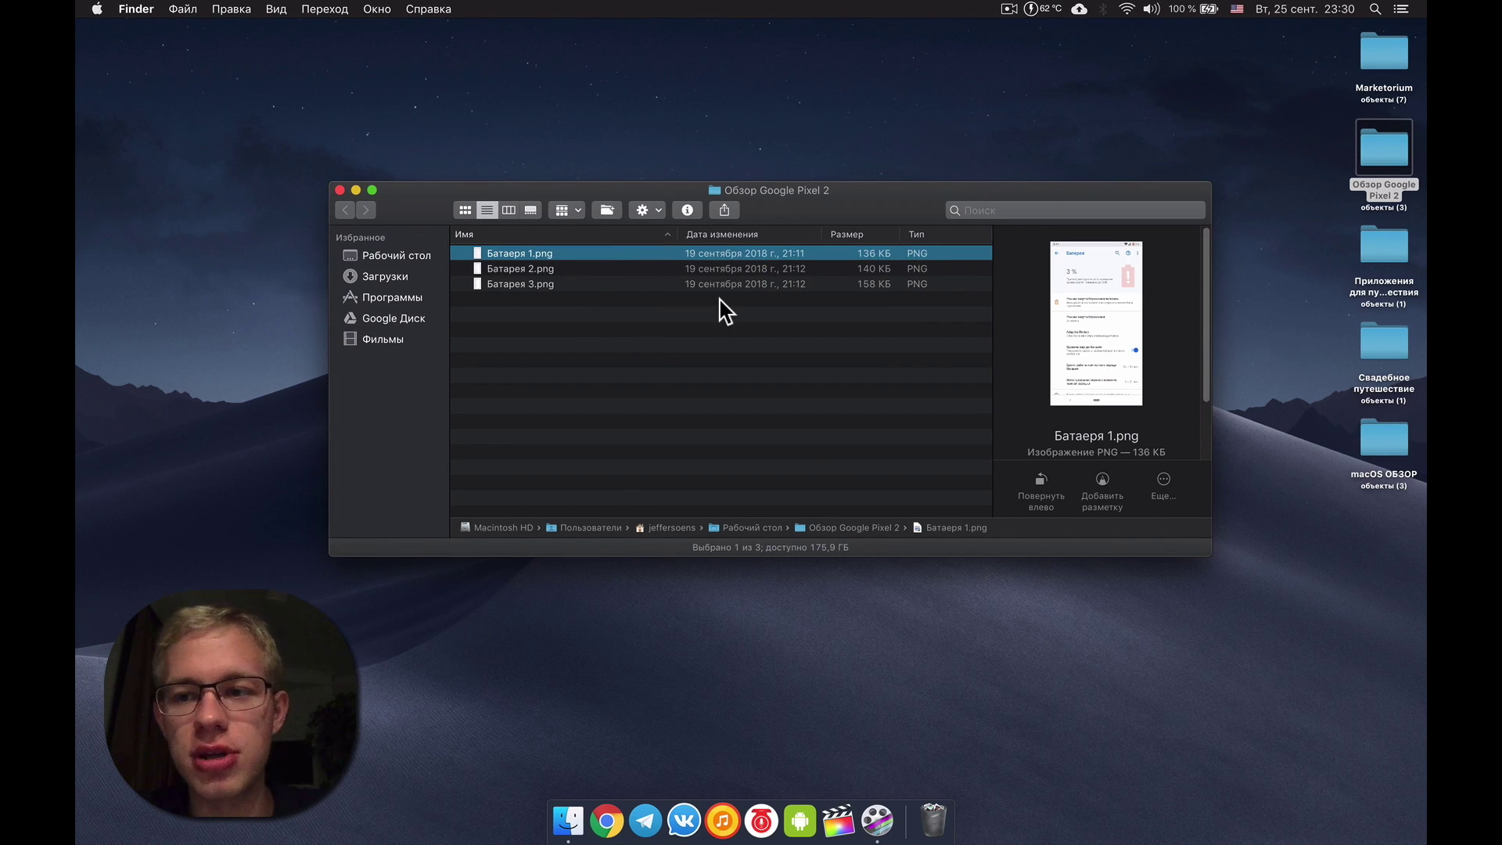
click(595, 355)
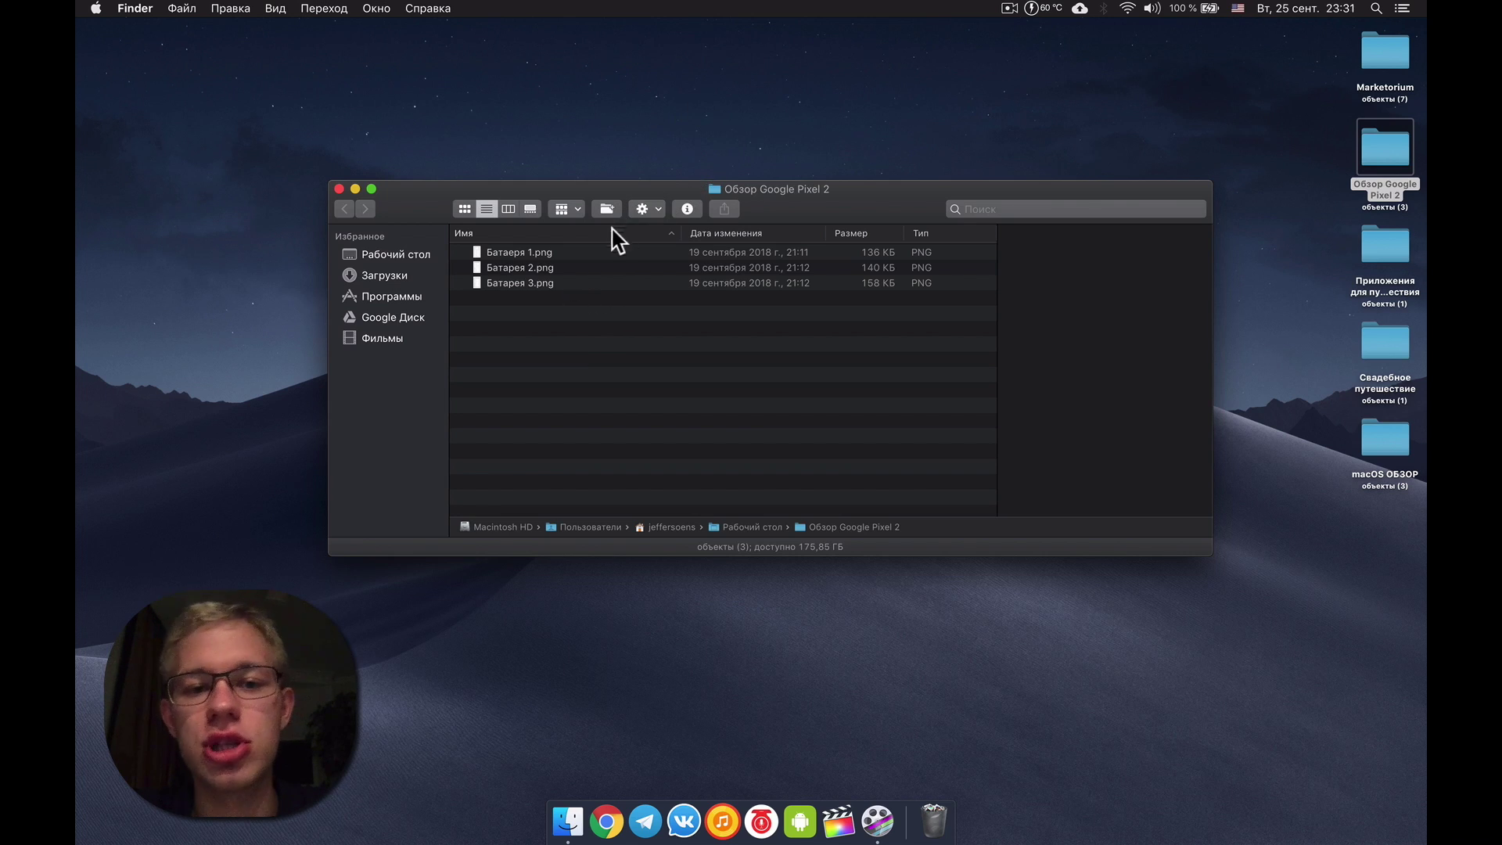
Move Батаеря 1.png from the Обзор Google Pixel 2 folder to the desktop using copy and move-paste
click(591, 252)
key(super+c)
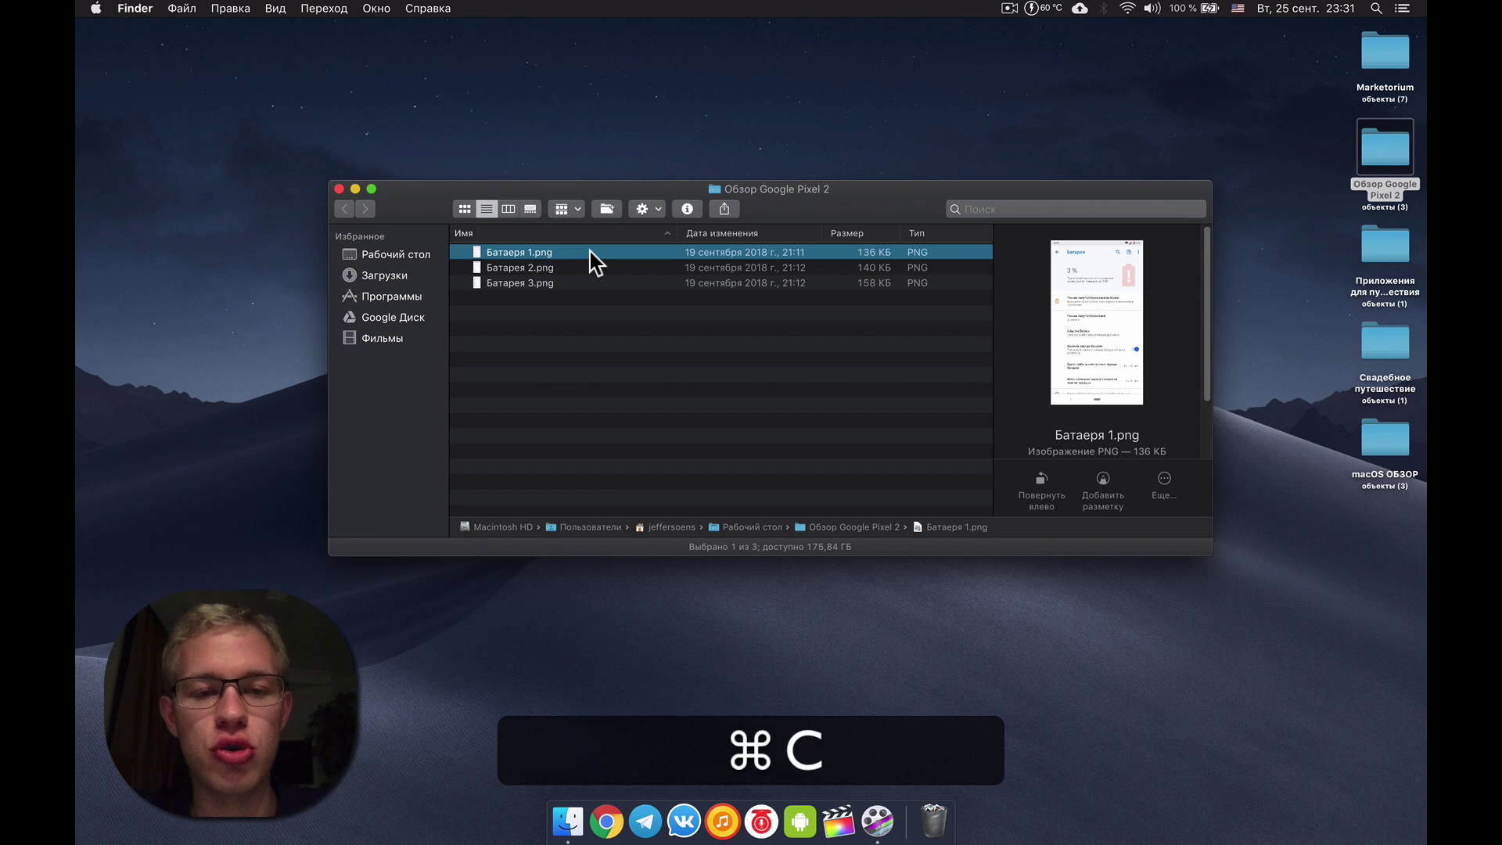
click(754, 149)
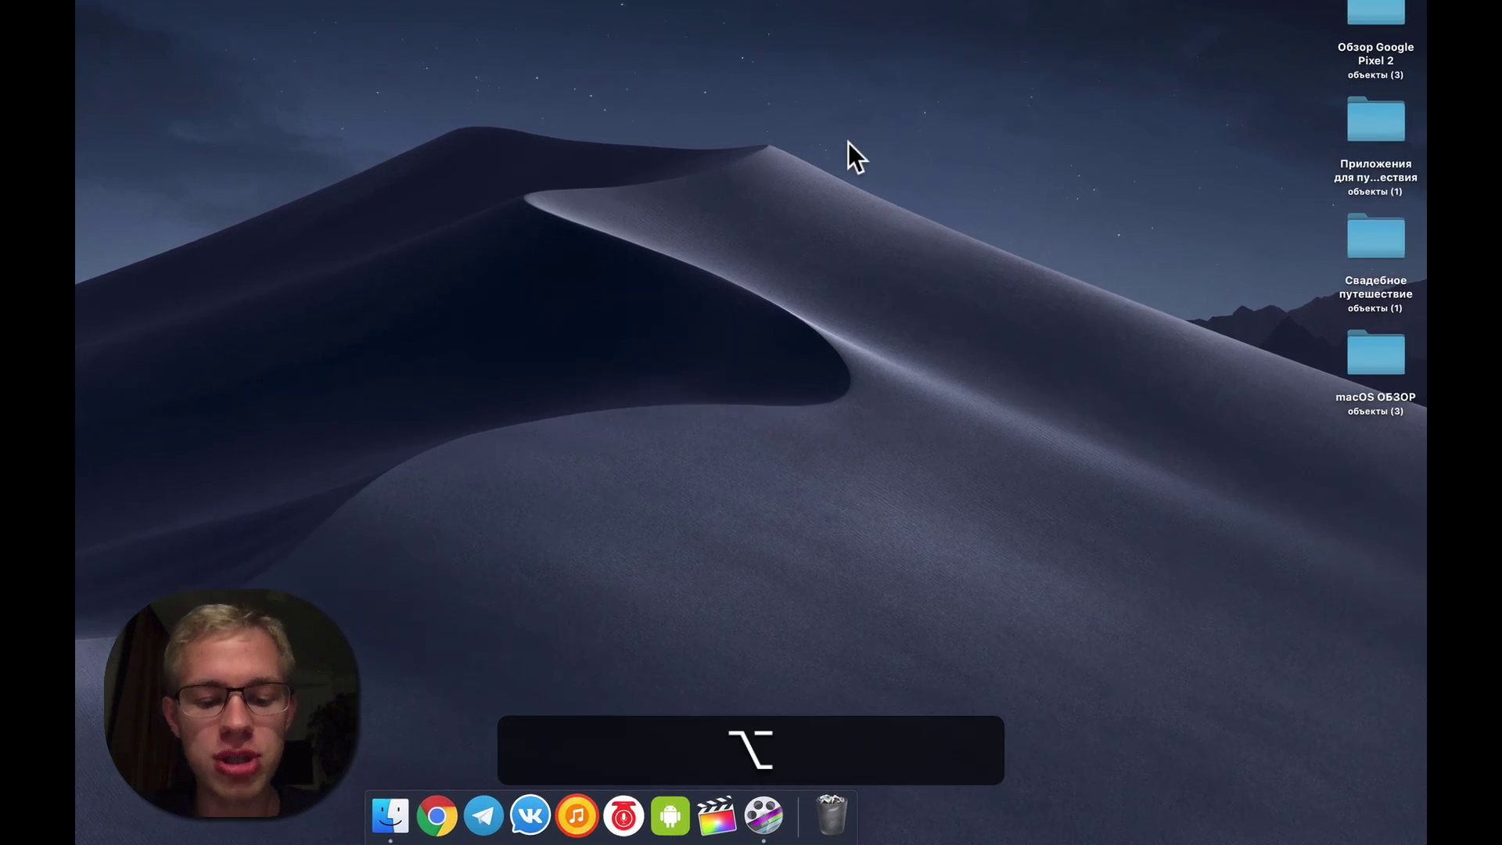
key(alt+super+v)
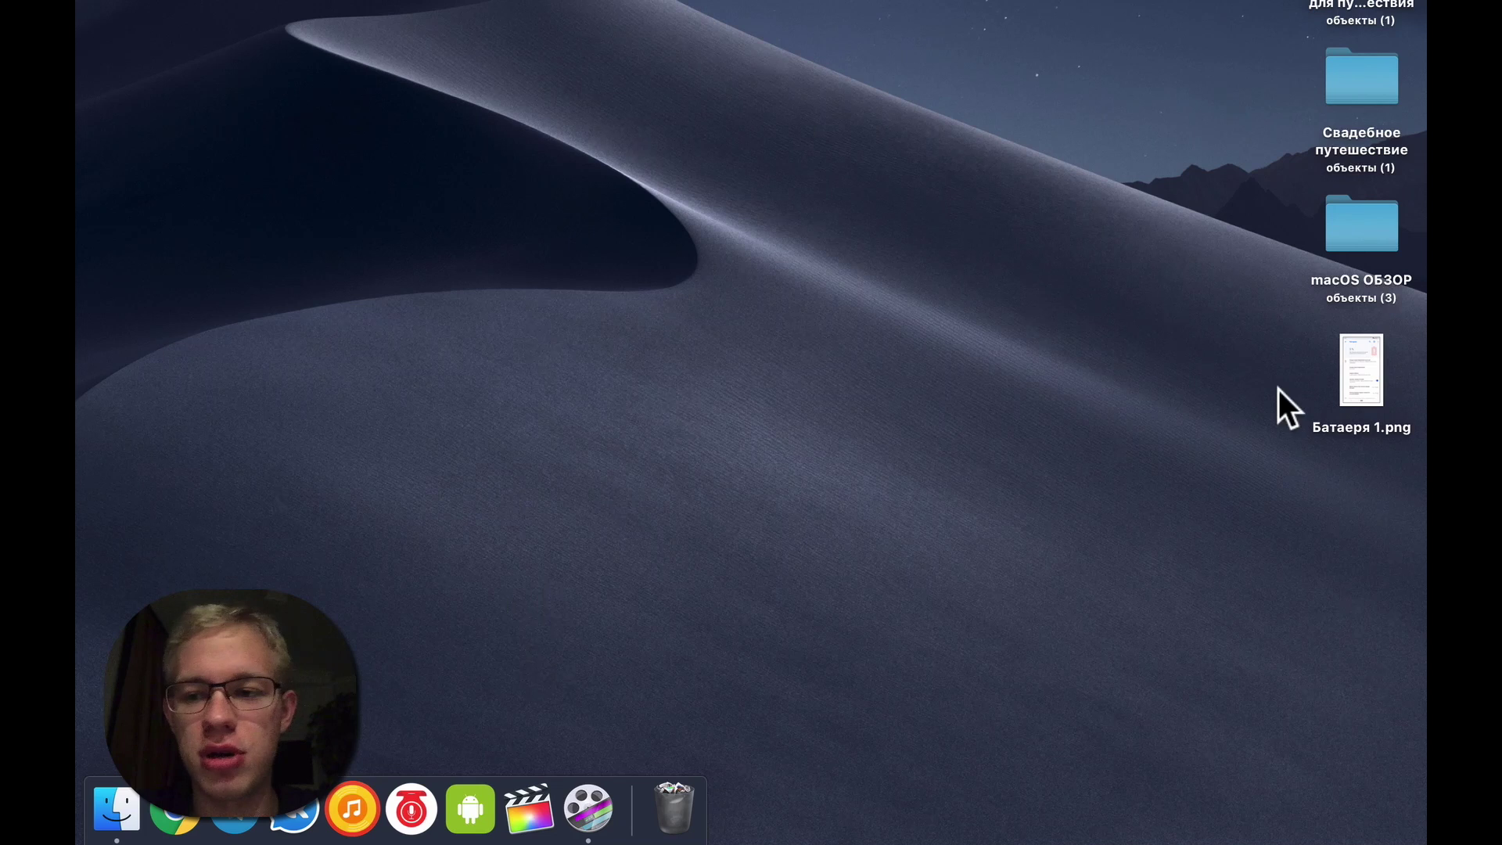
key(F11)
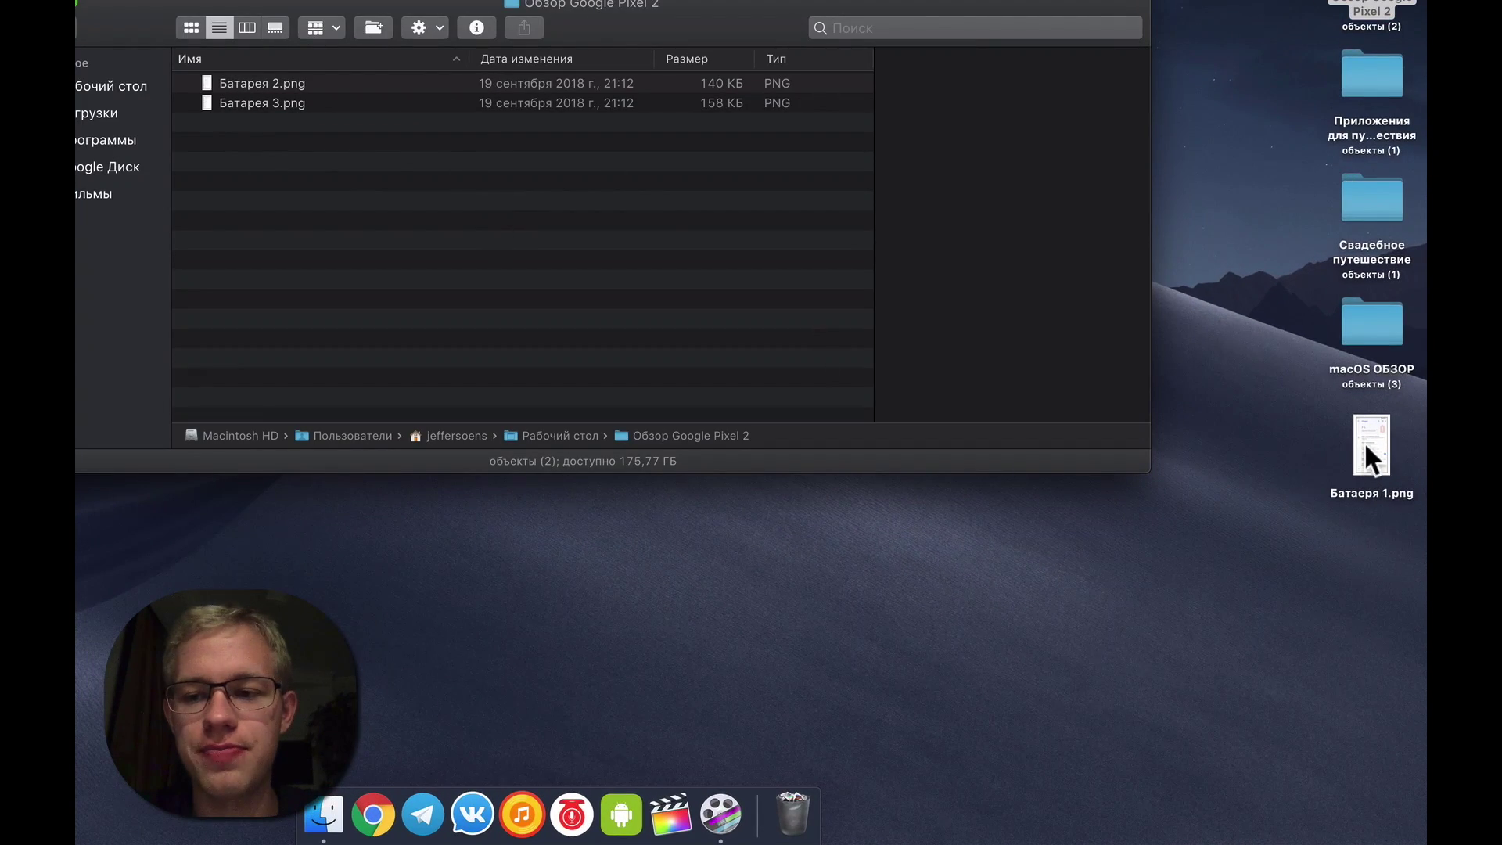
Move Батаеря 1.png from the desktop back into the Обзор Google Pixel 2 folder using copy and move-paste
click(1298, 432)
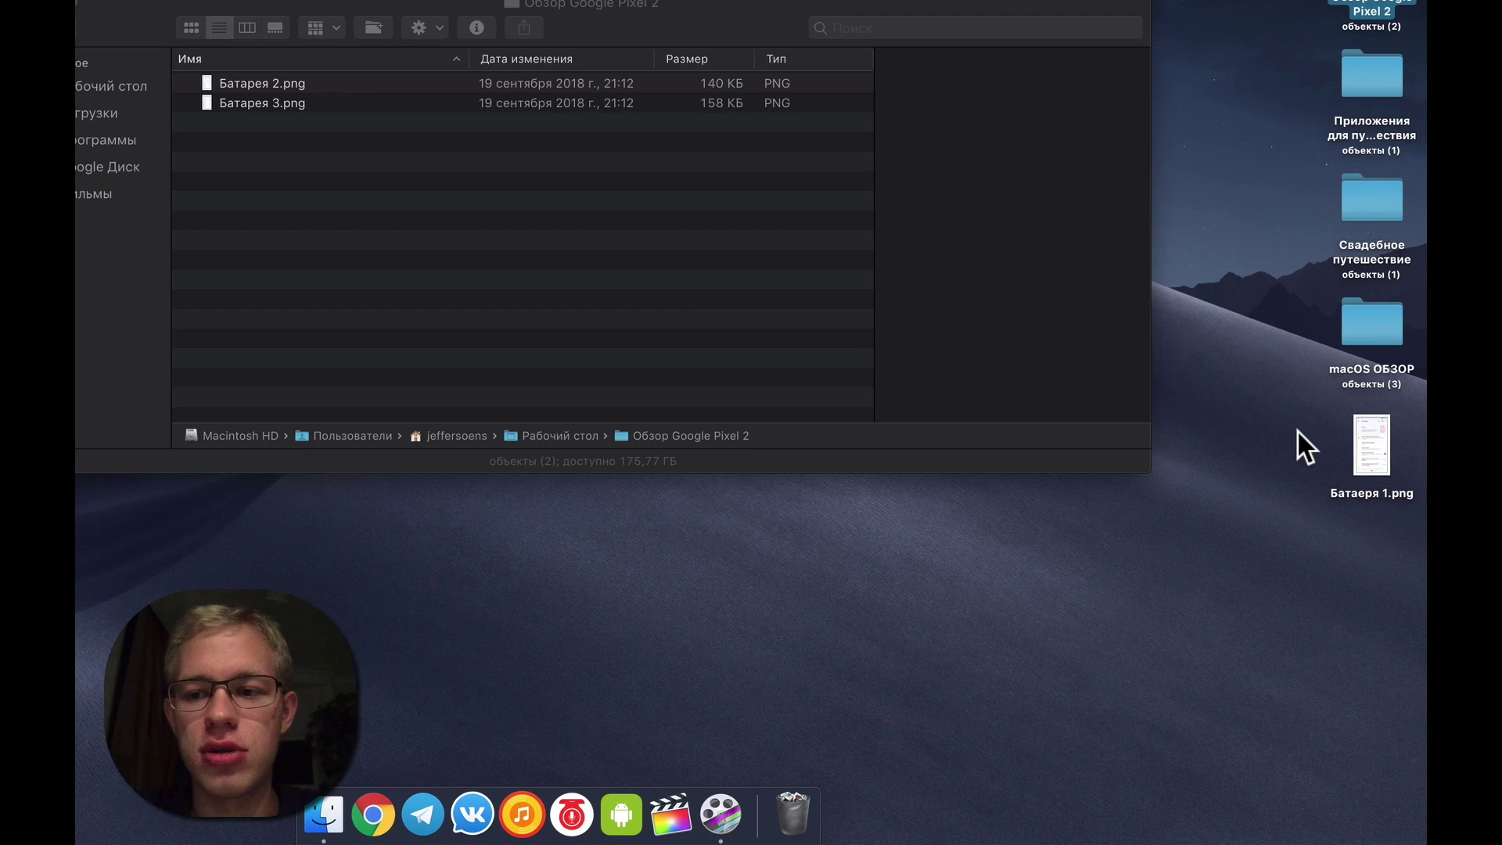
click(1377, 444)
key(super+c)
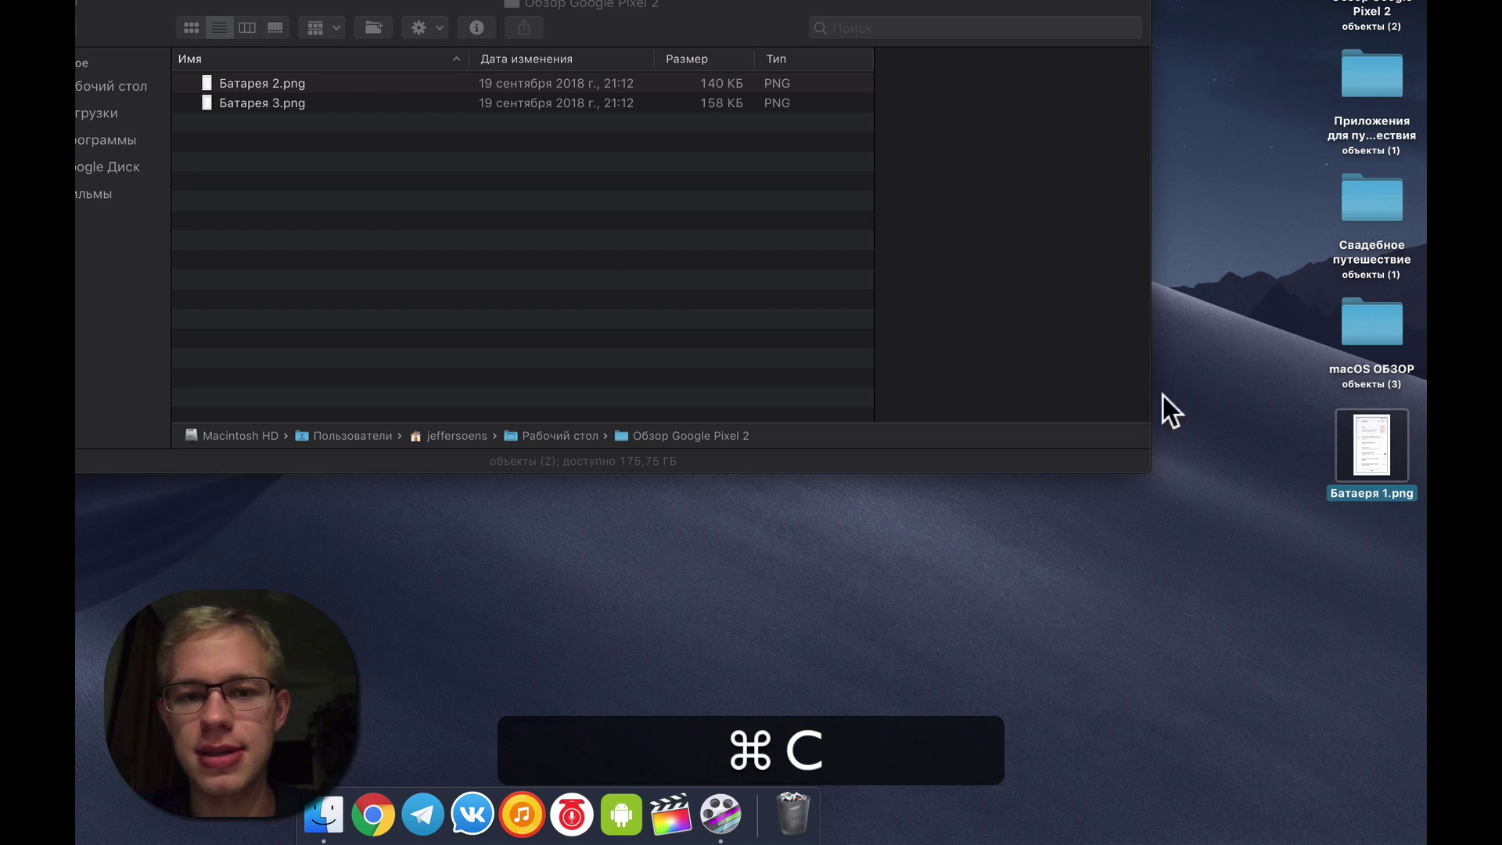
click(566, 269)
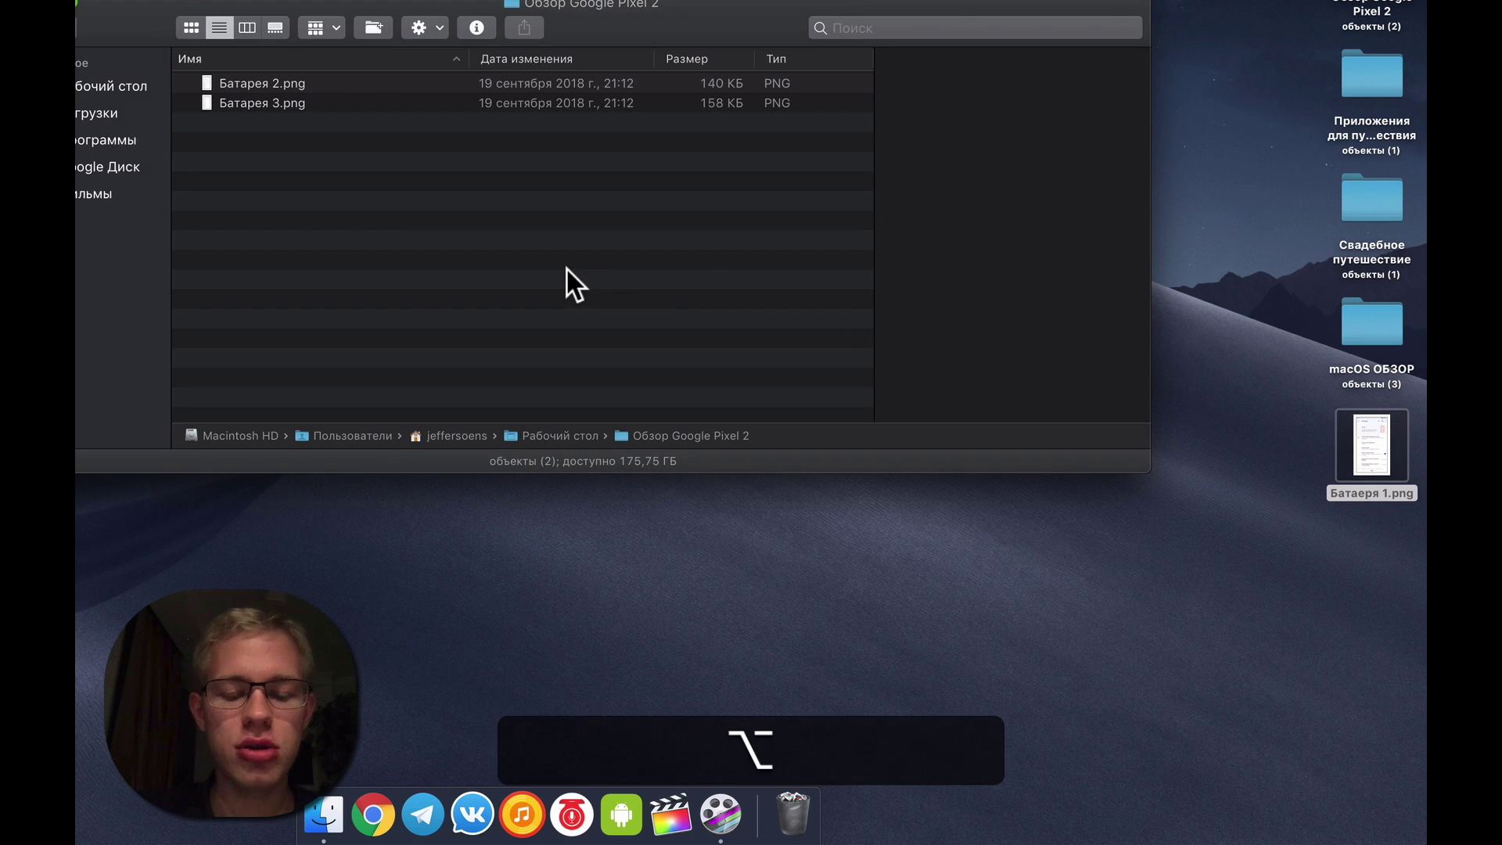
key(alt+super+v)
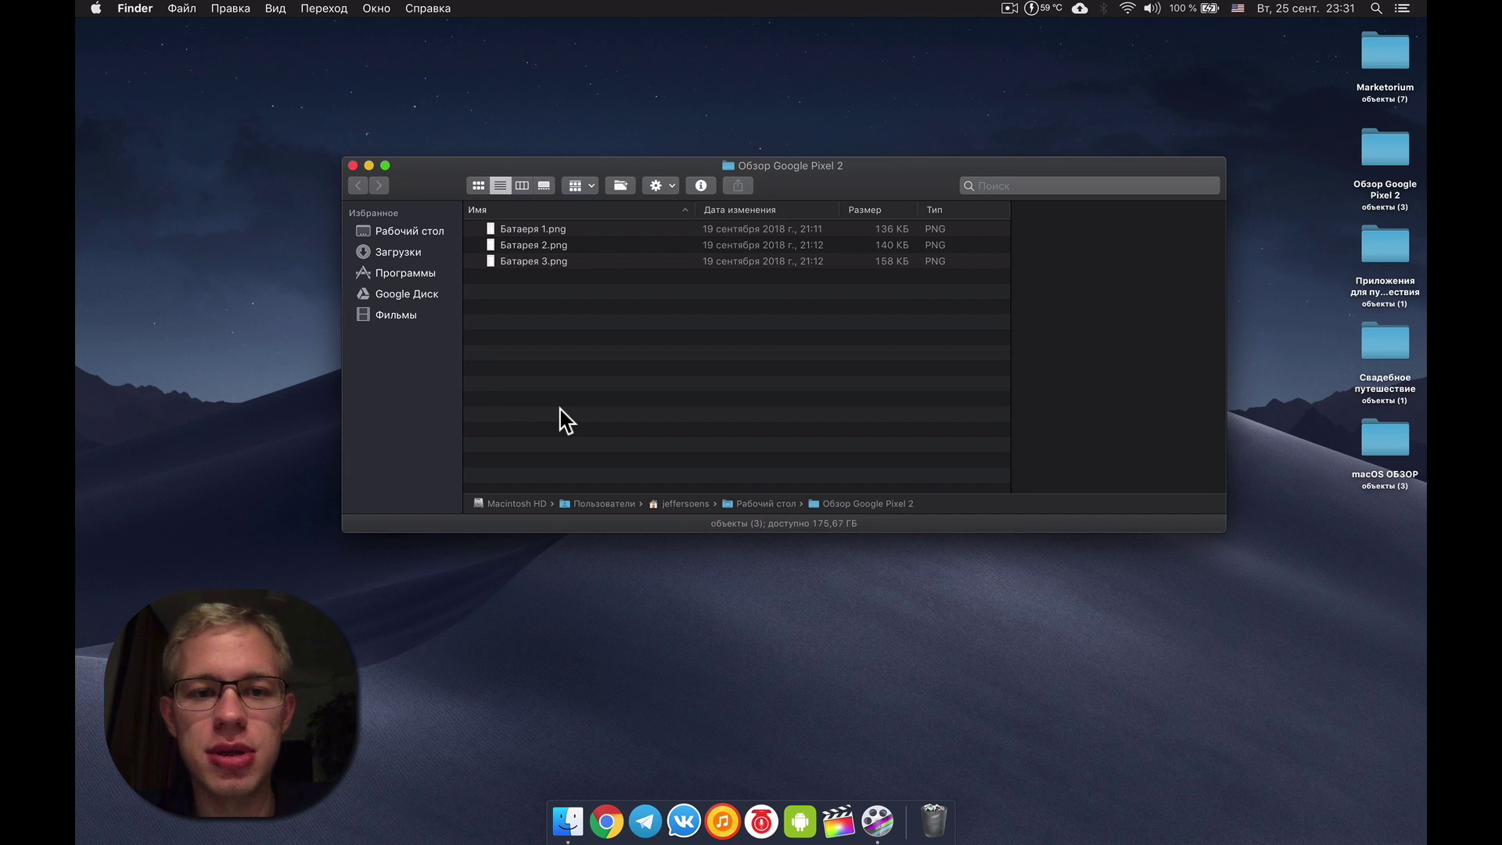
View the properties of Батаеря 1.png and close its information window
click(591, 230)
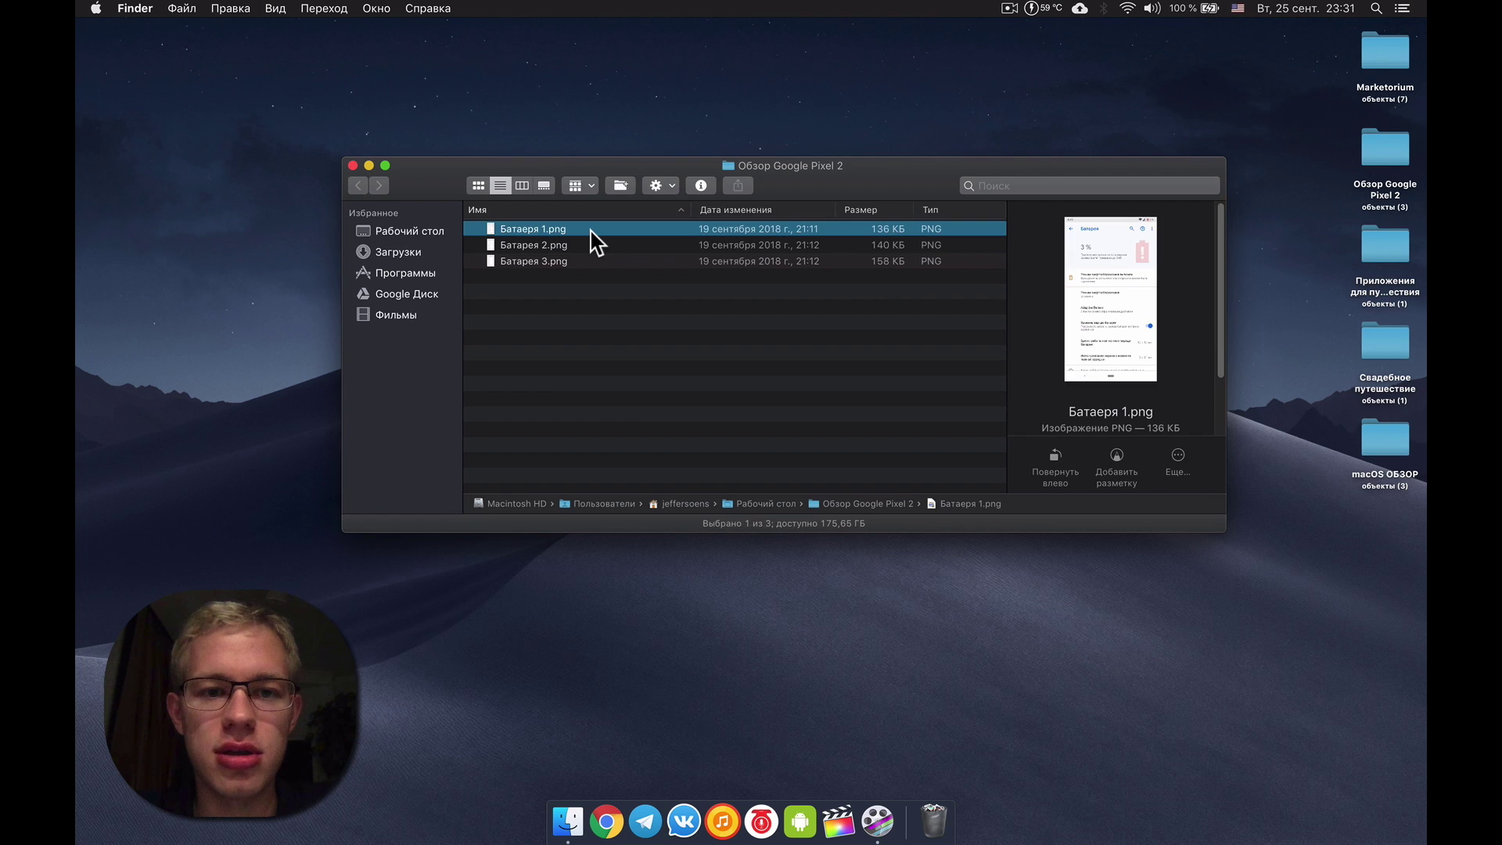
key(super+i)
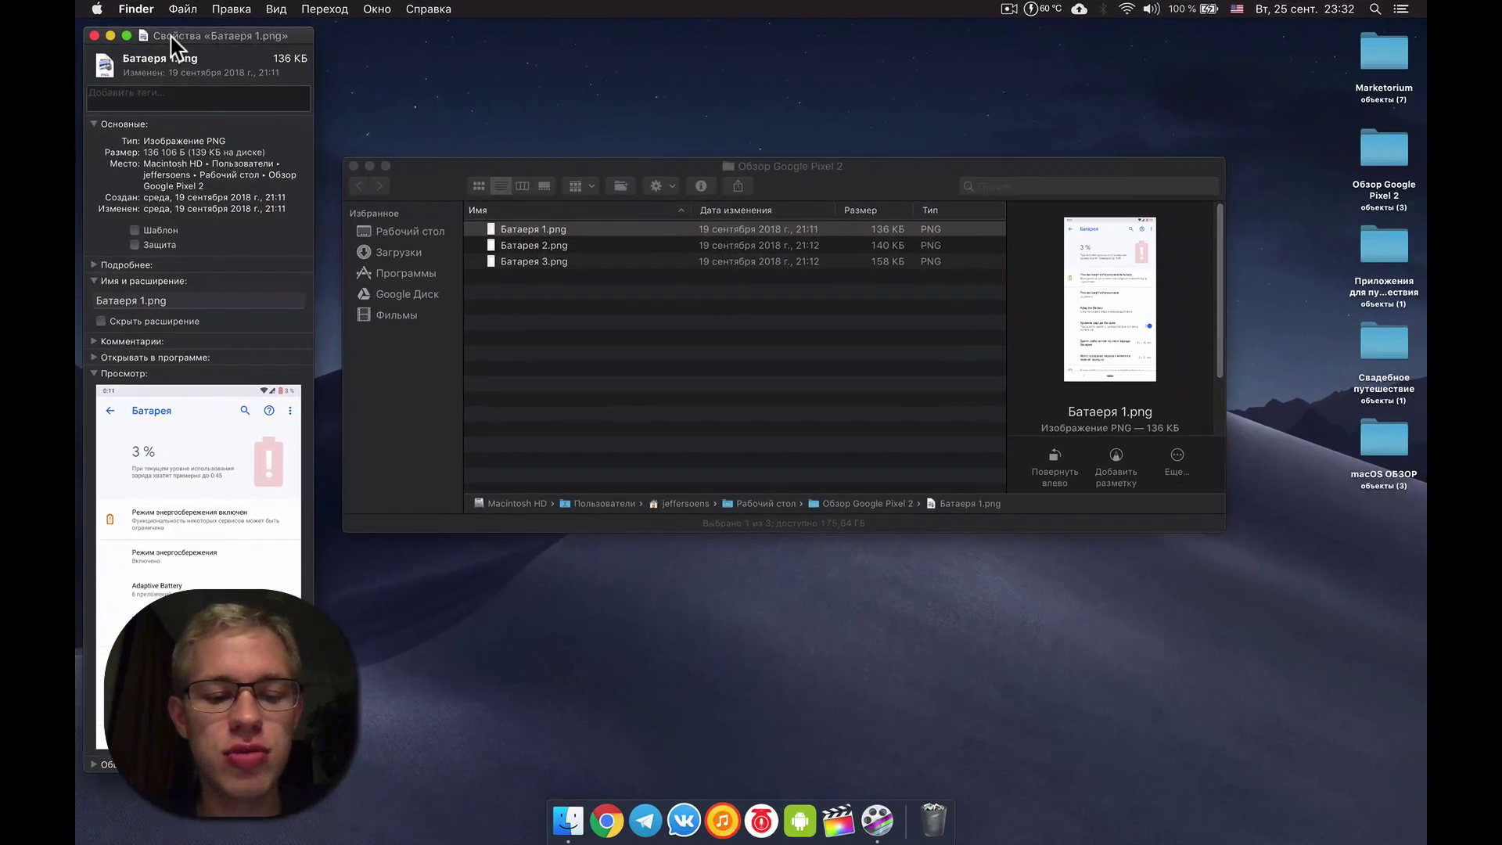
key(cmd+w)
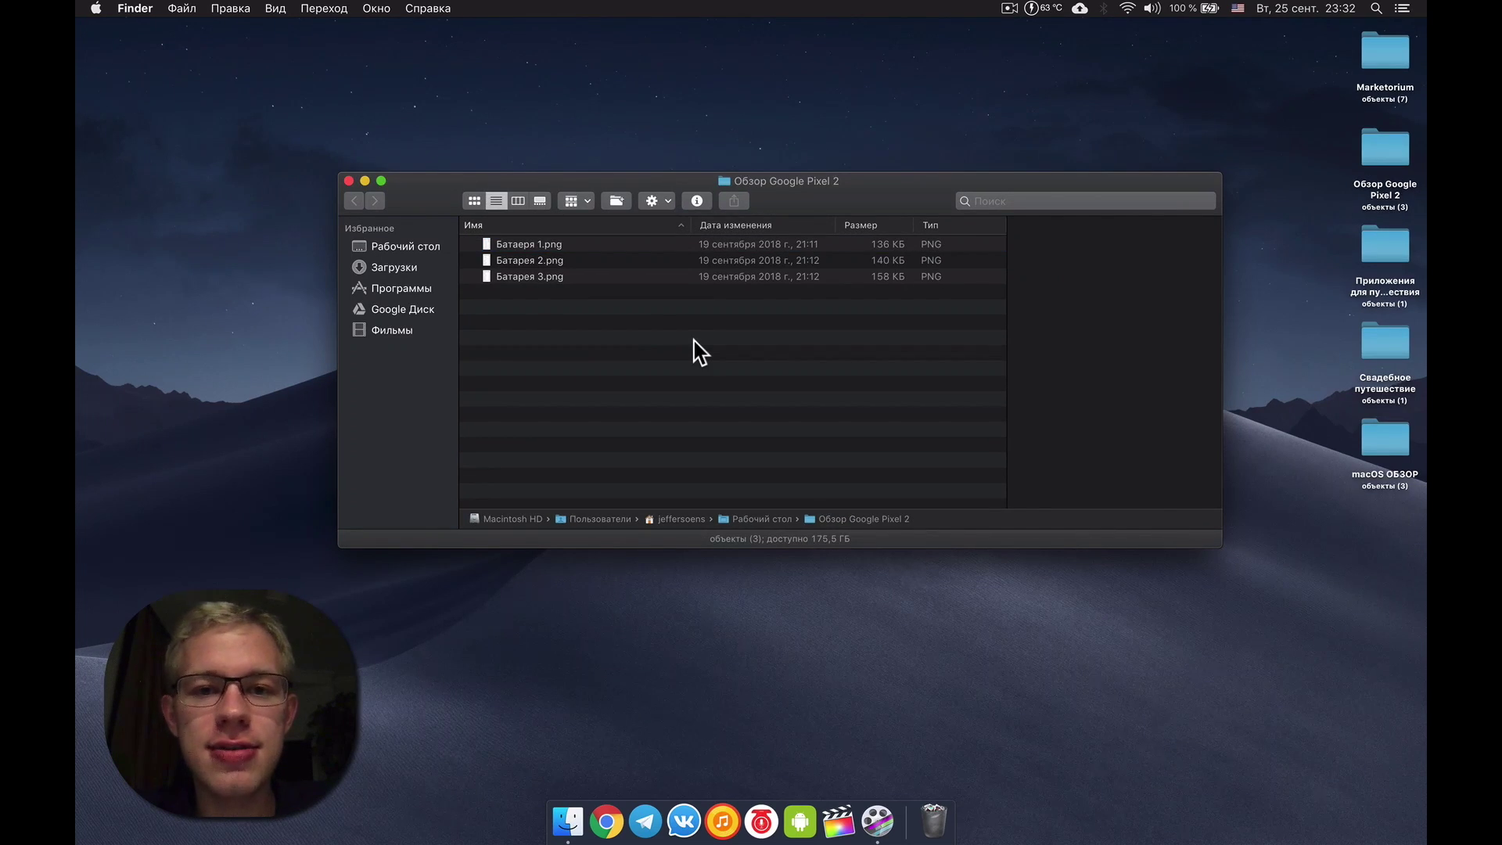
Show Батарея 3.png in Quick Look and close the quick preview
click(589, 279)
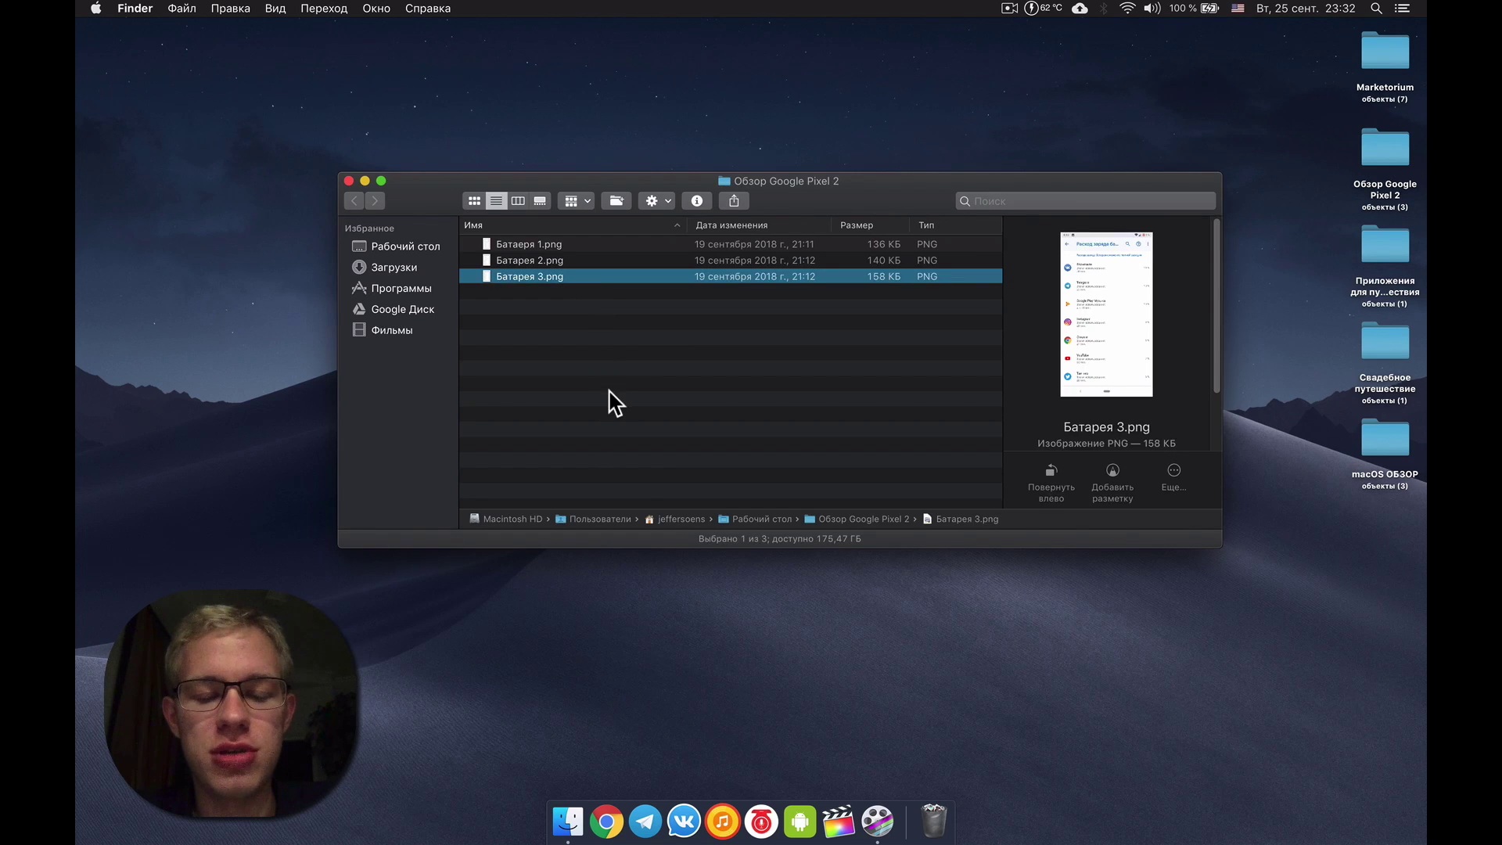
key(space)
key(space)
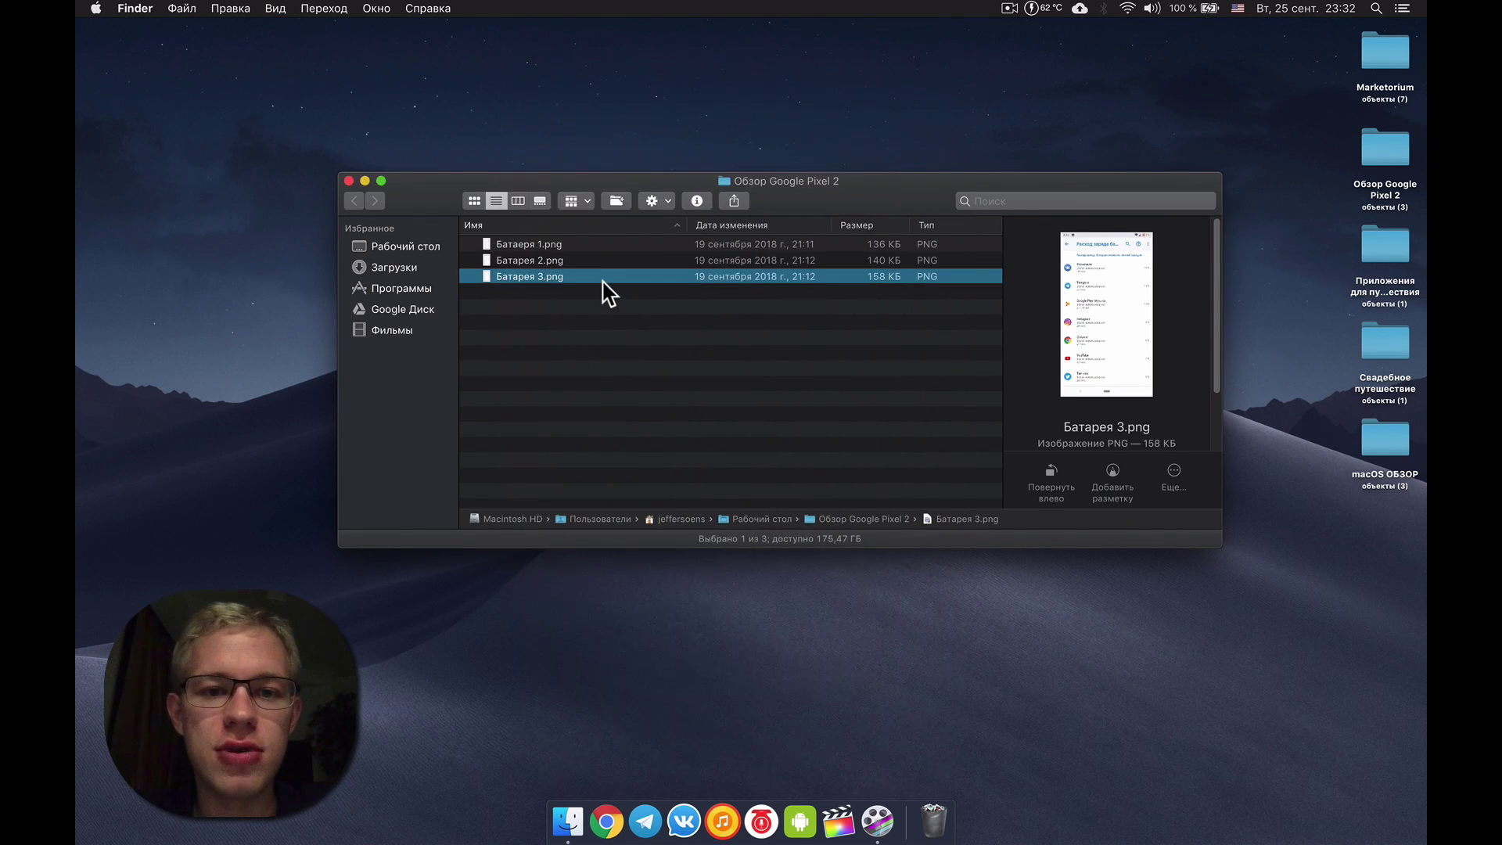
Open Батарея 3.png in Preview, quit the viewer and deselect the file
double_click(604, 281)
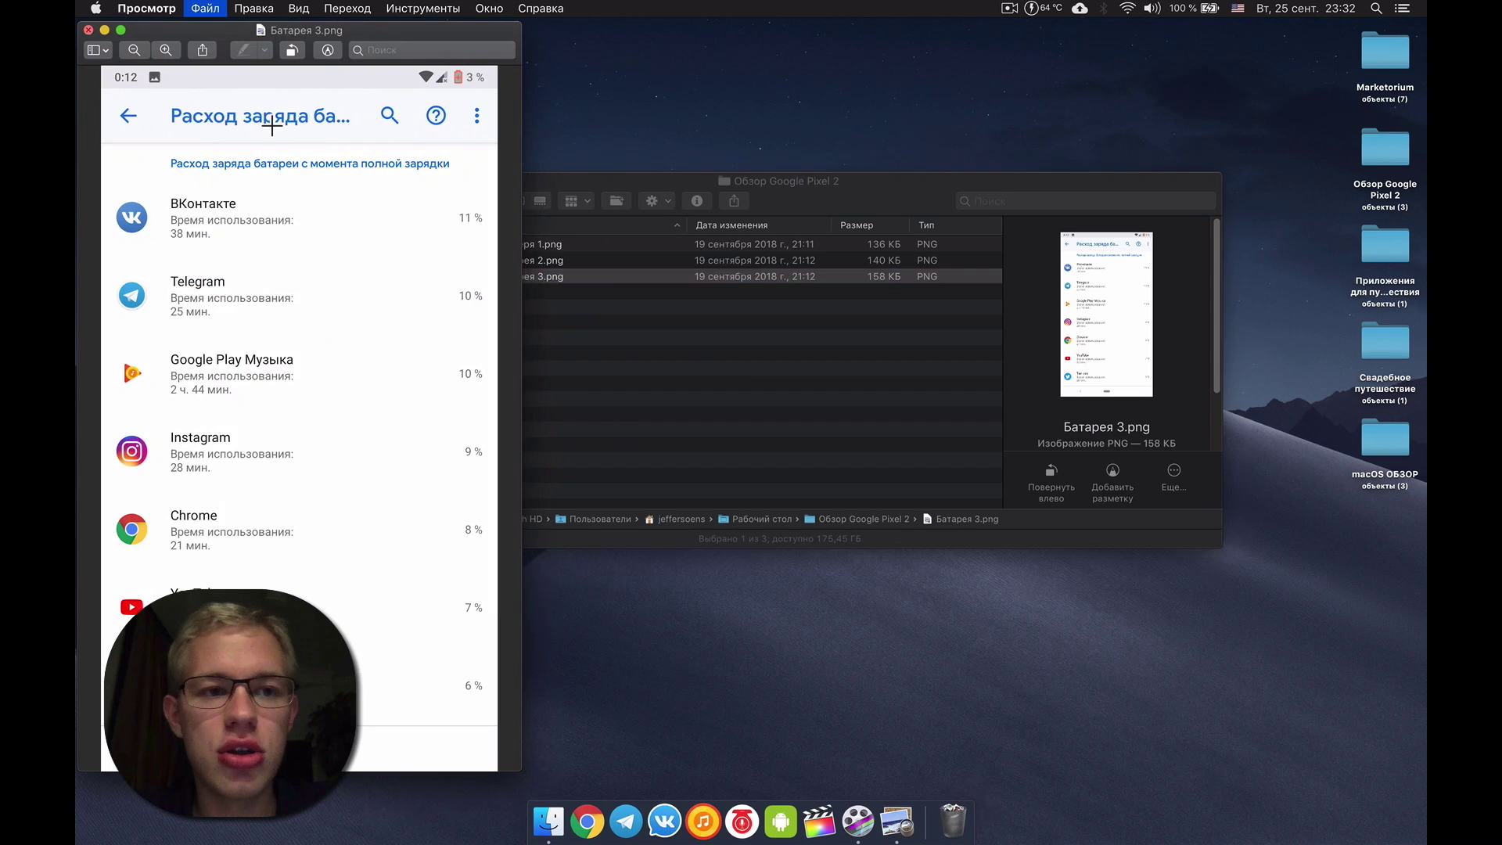
key(cmd+q)
click(514, 345)
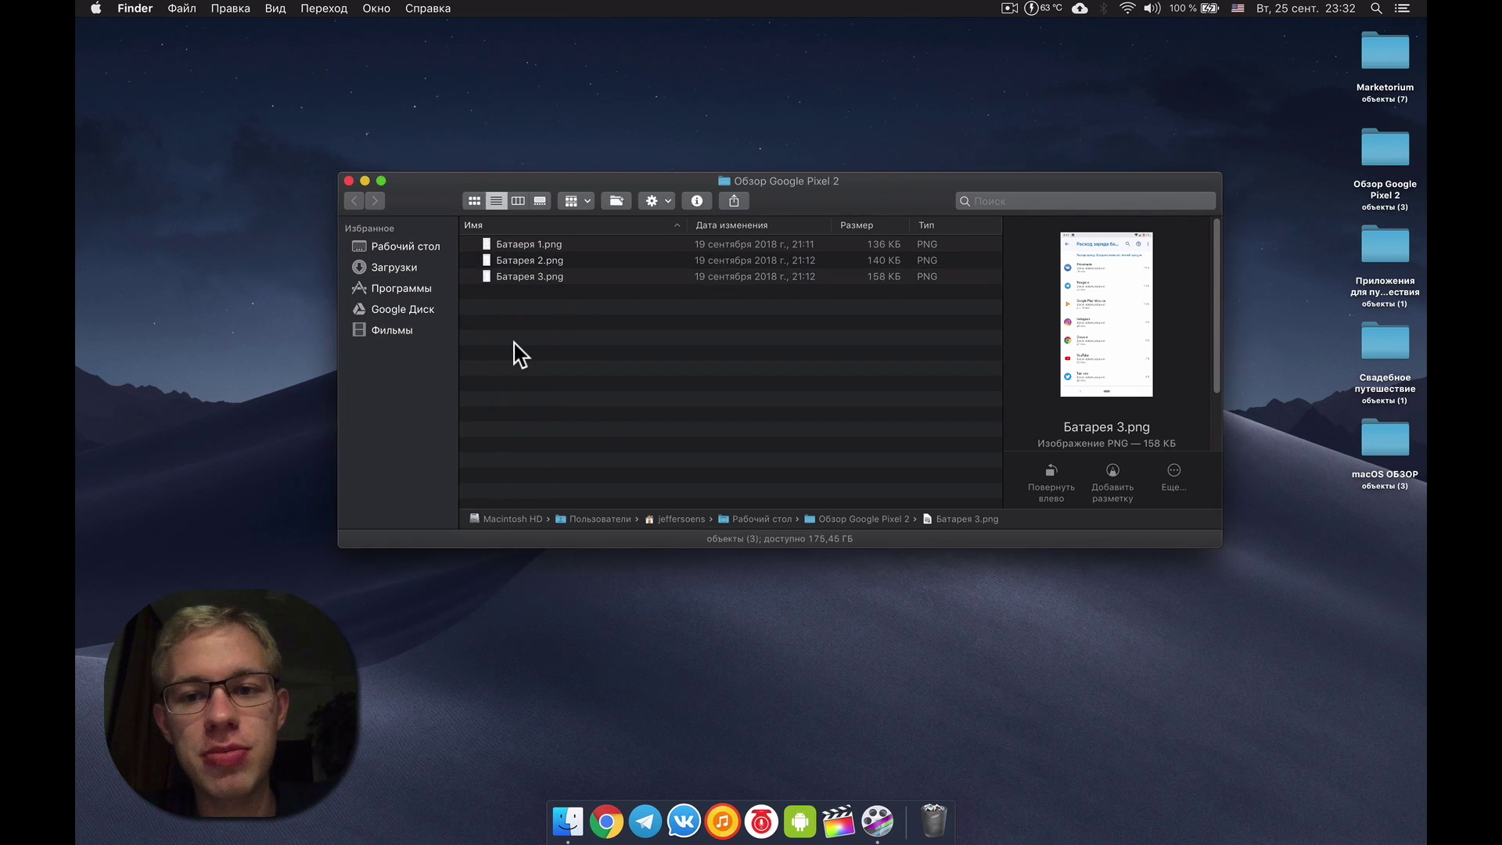
View the file commands available for Батарея 3.png, reopen the image in Preview and quit the viewer
right_click(598, 276)
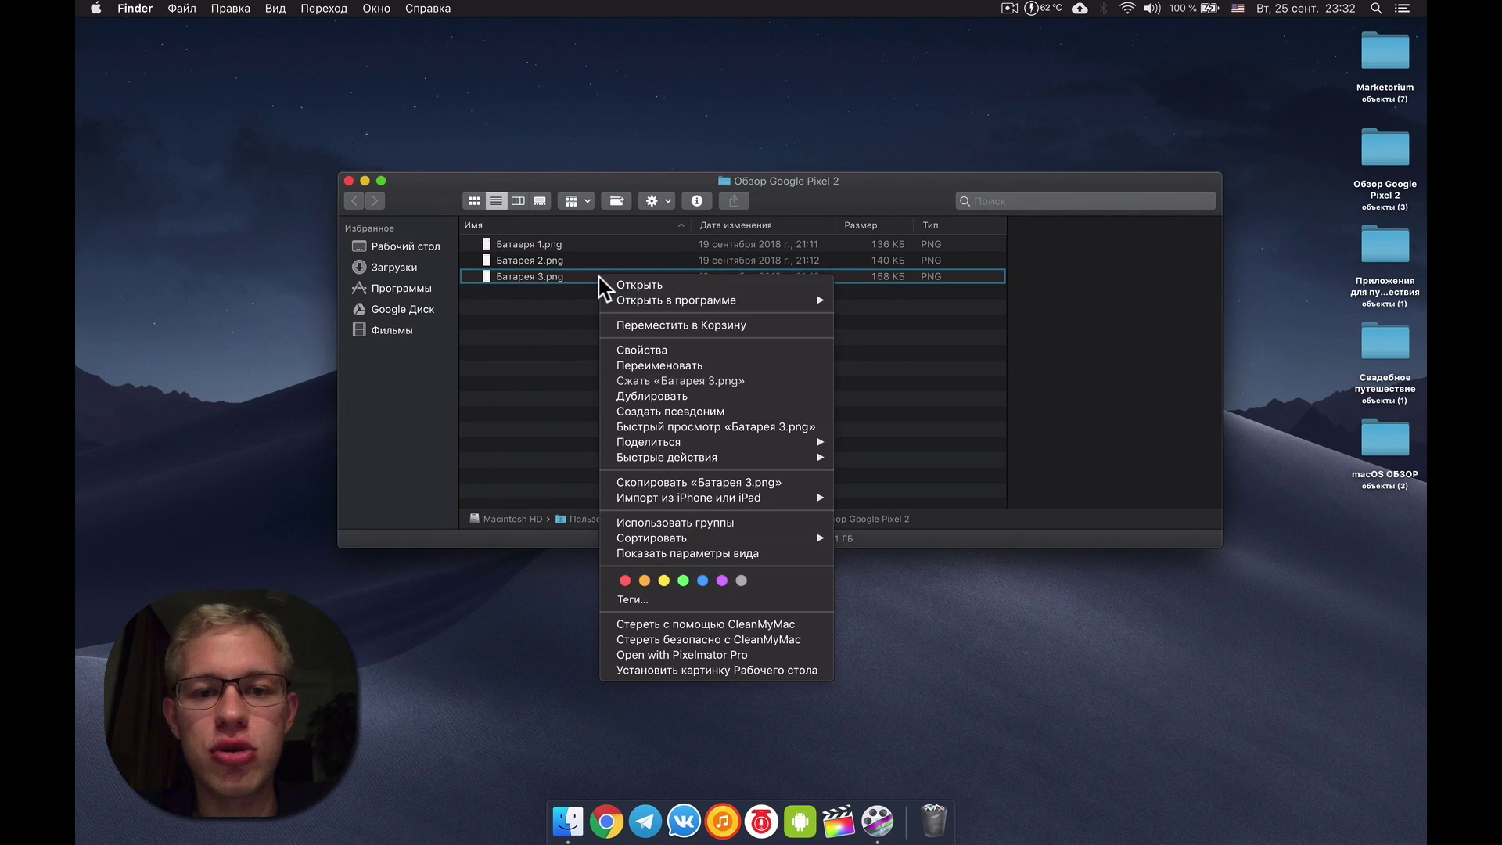
click(571, 370)
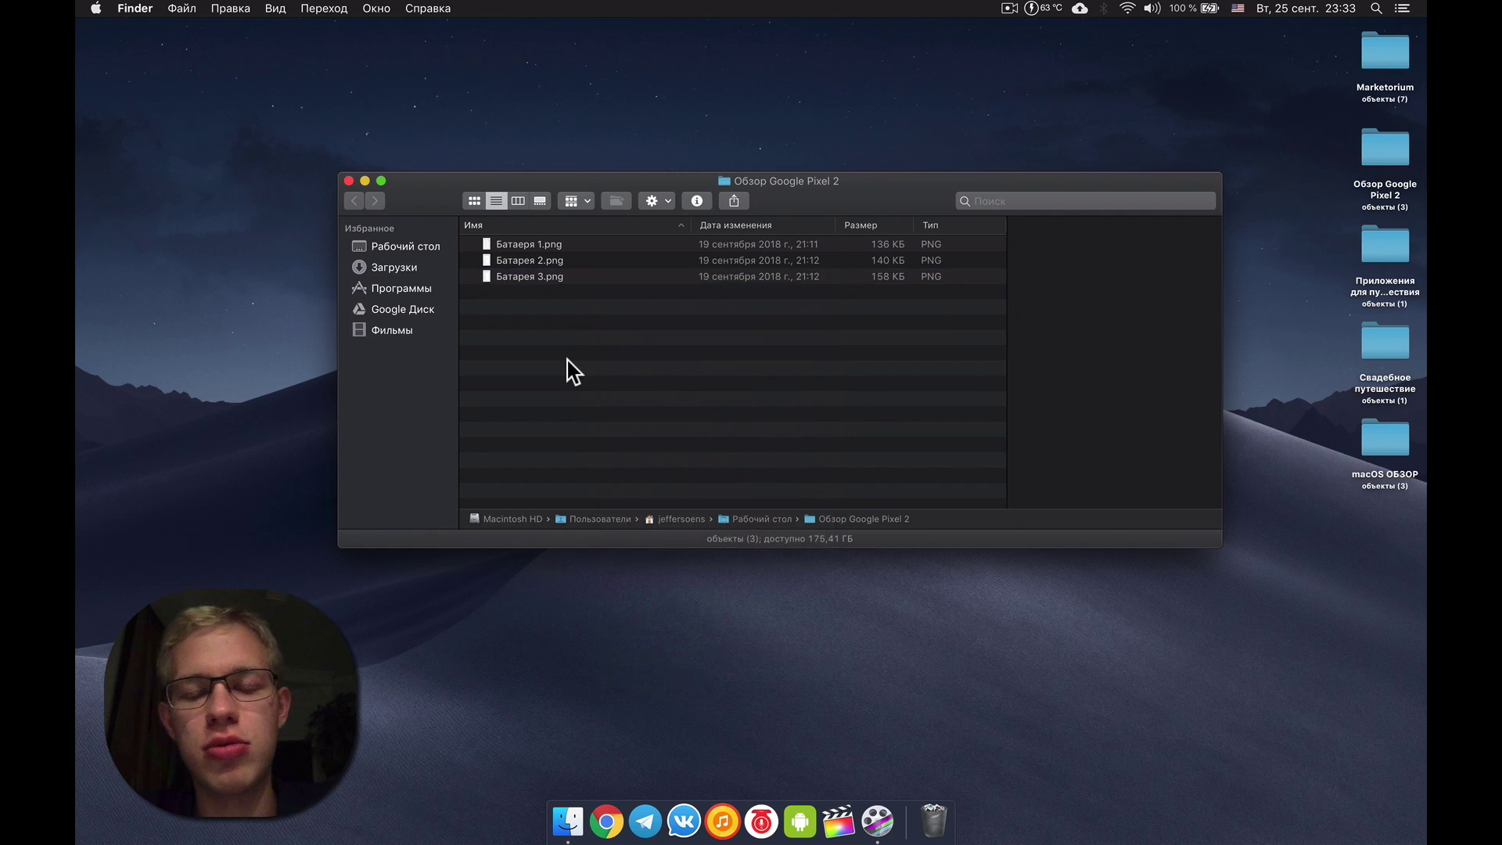
click(583, 282)
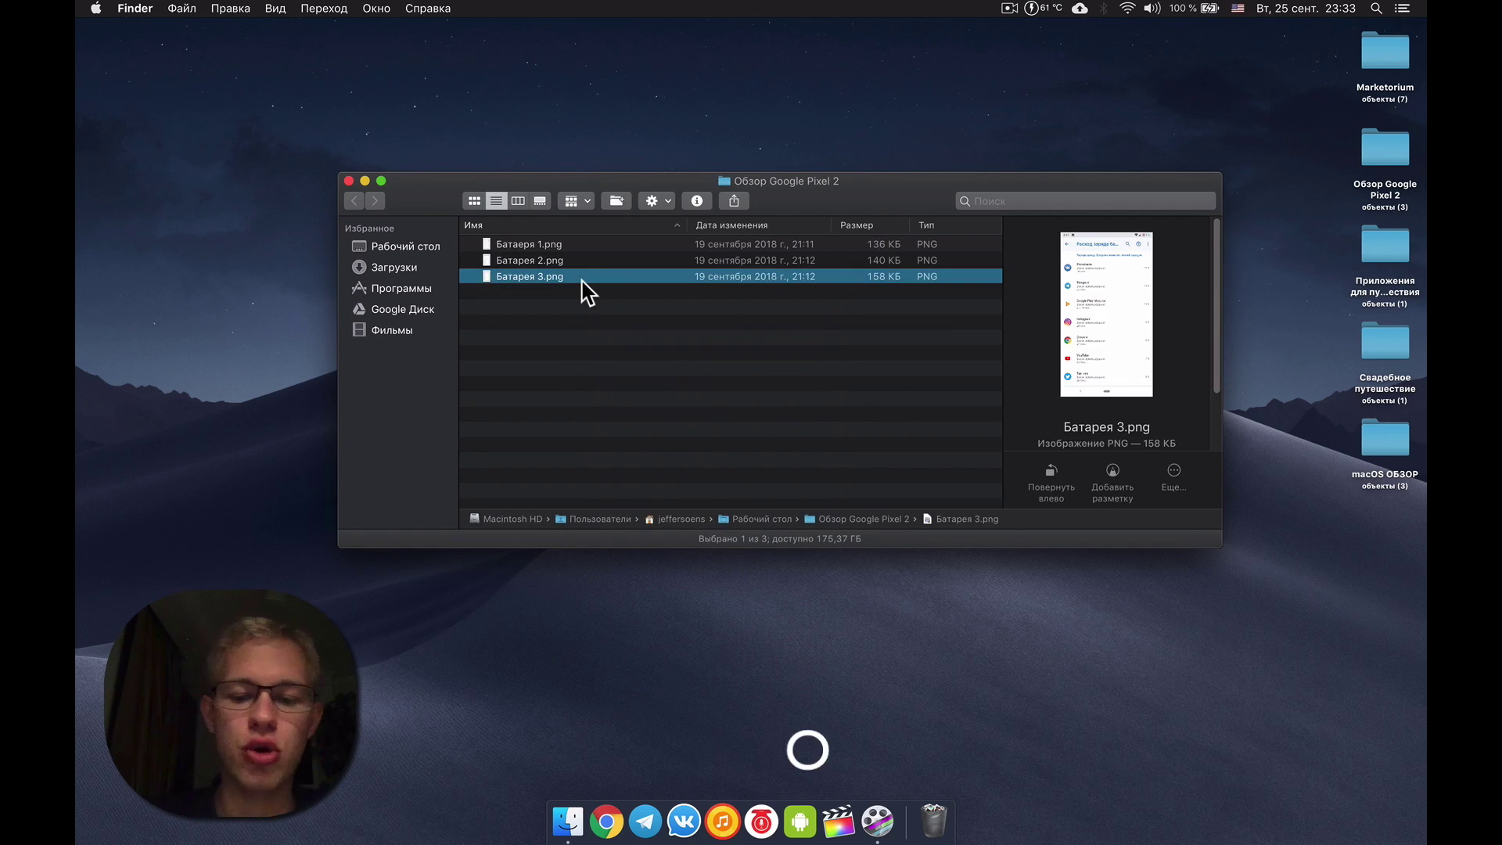
key(super+o)
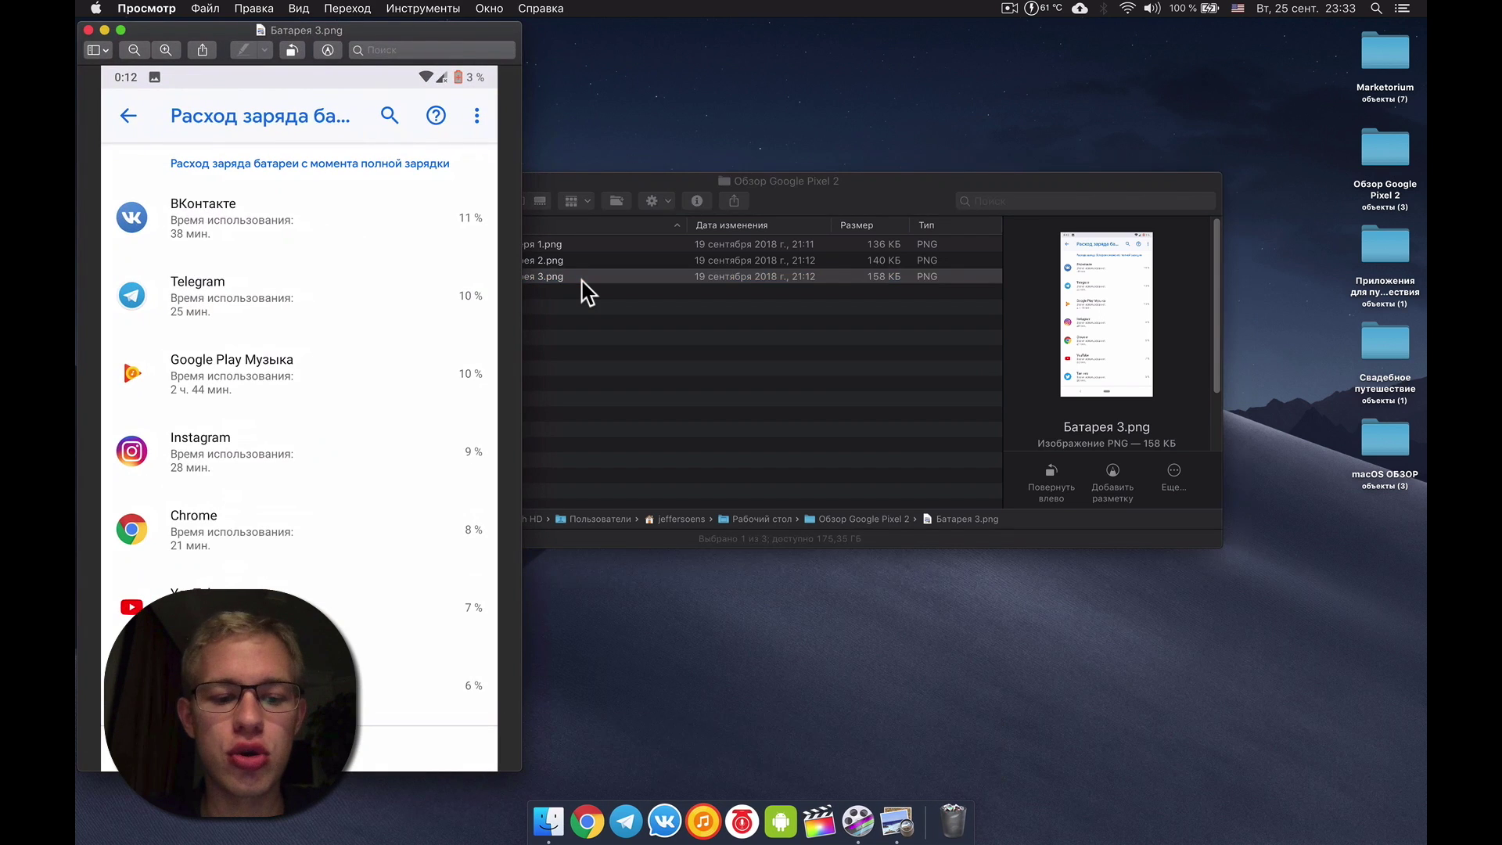
key(super+q)
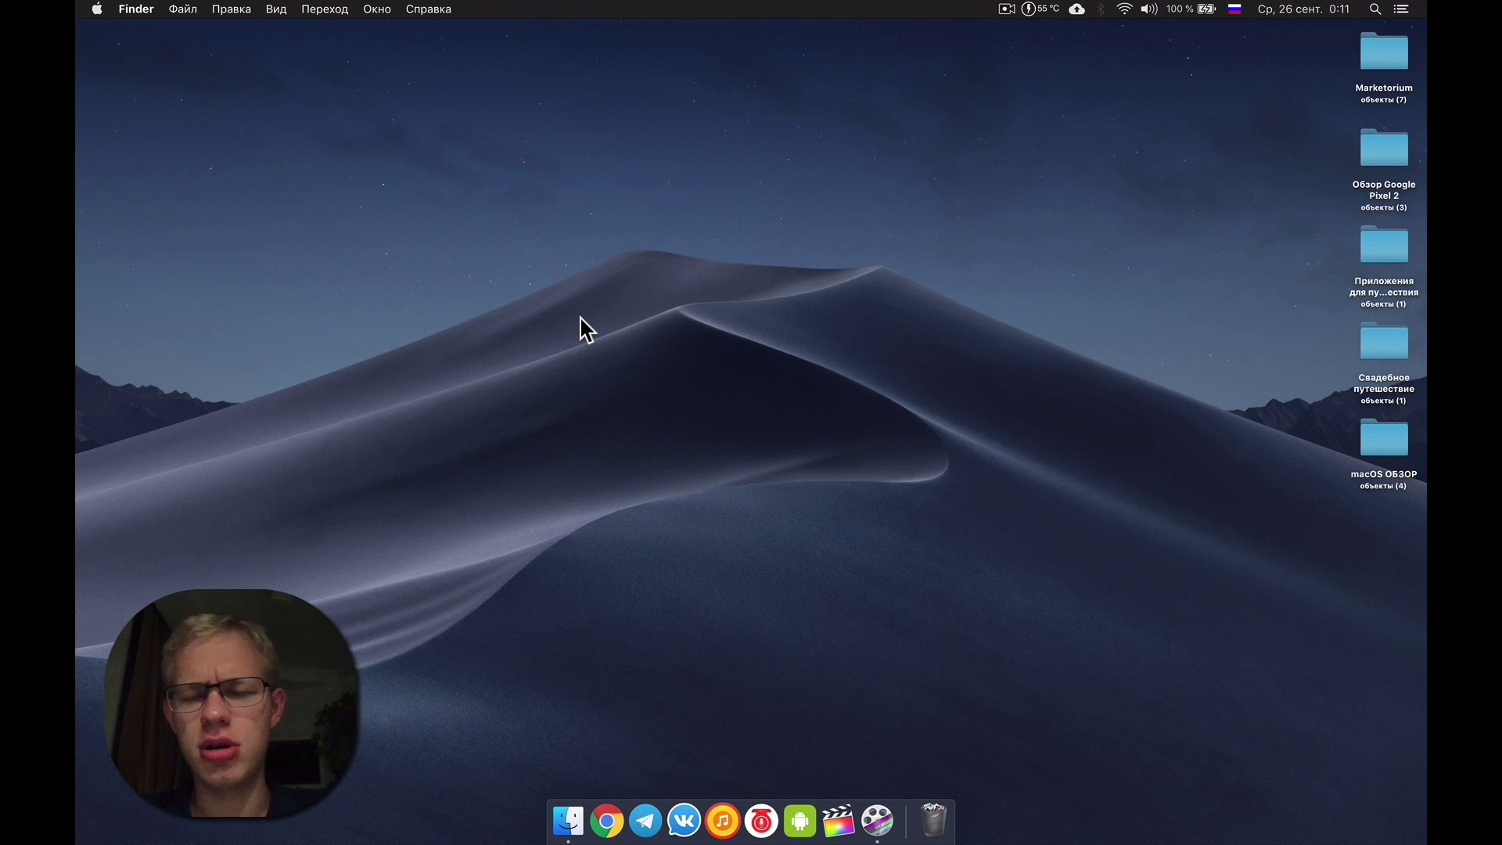
Launch Google Chrome and enter привет in the address field of a new tab
click(606, 818)
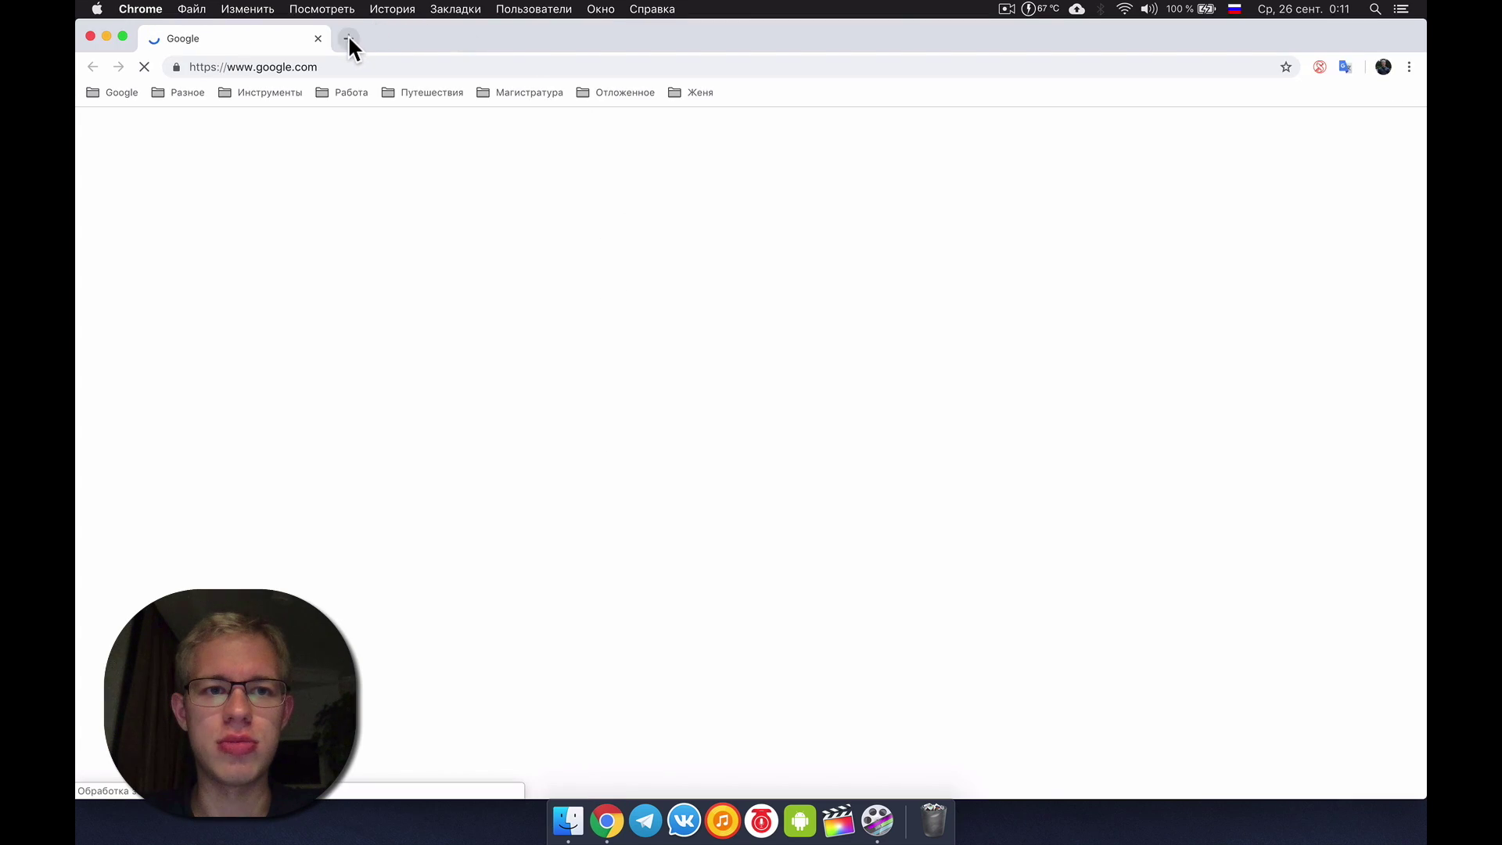
click(349, 40)
text(привет)
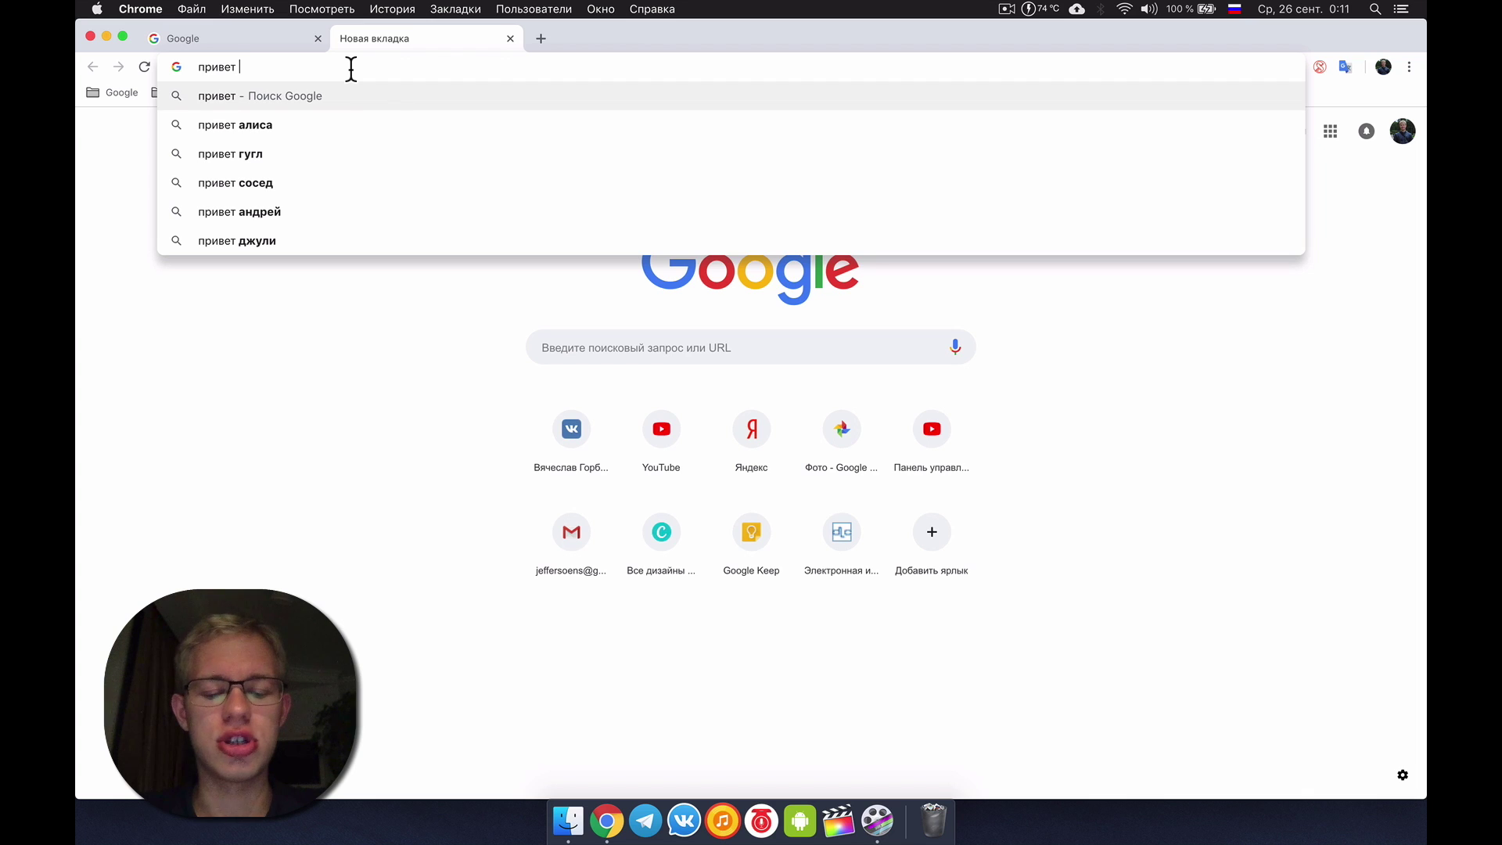
Switch the keyboard input language from Russian to English and enter hello after привет
key(super+space)
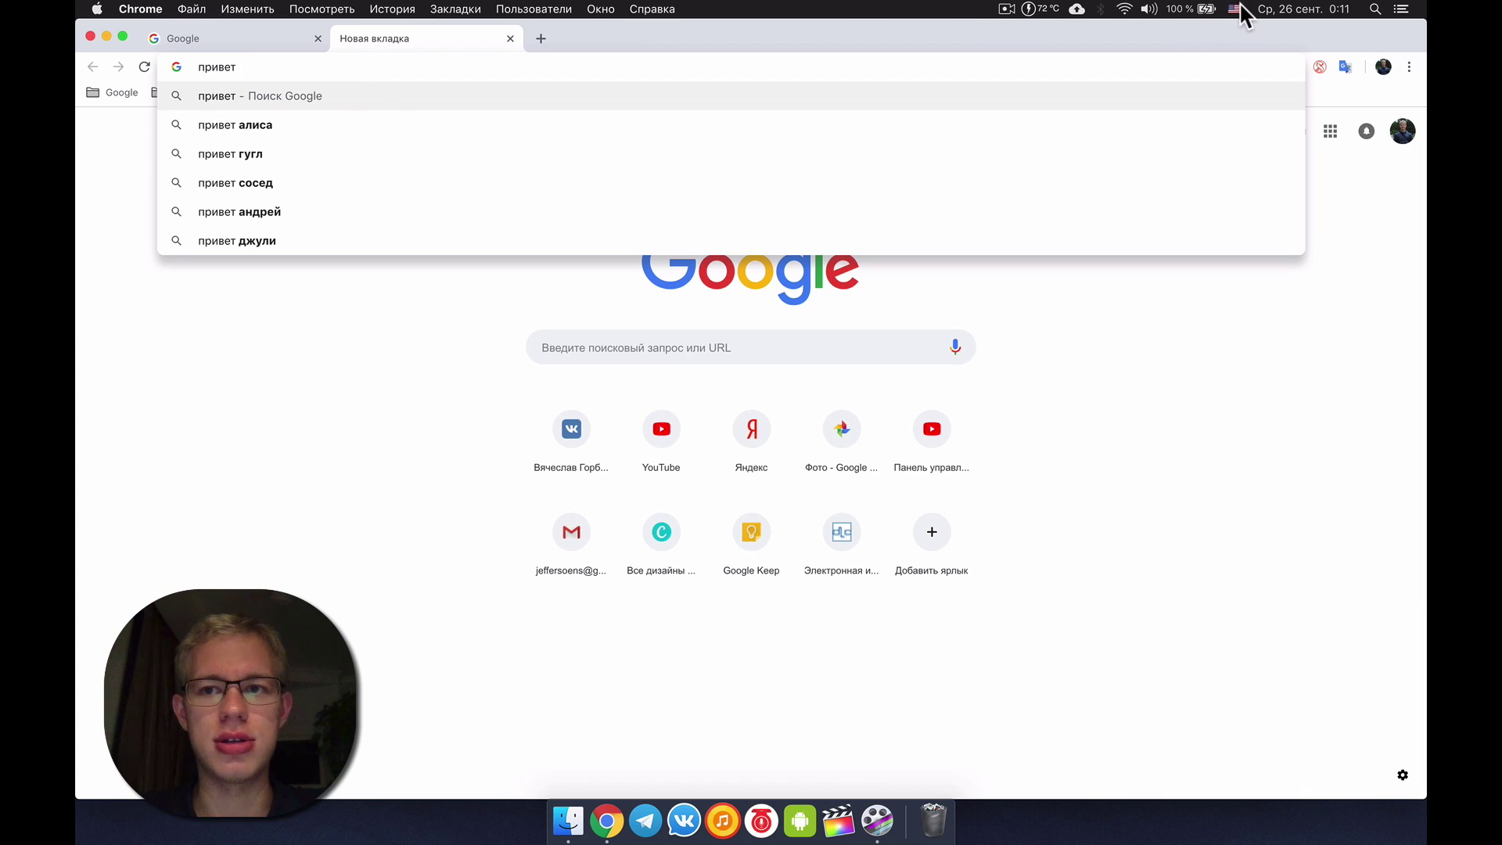
text(he)
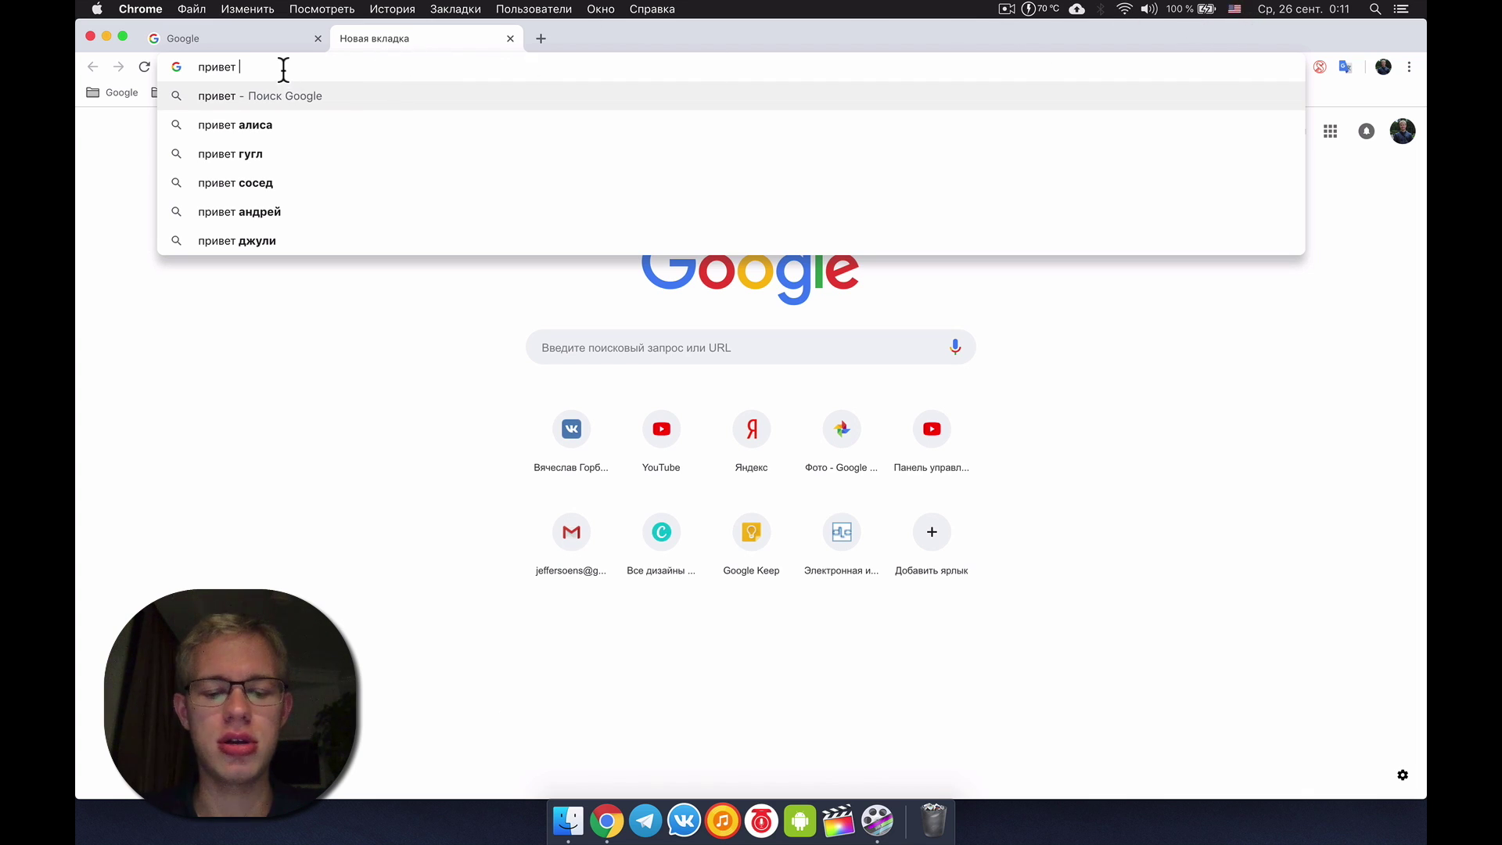
text(llo)
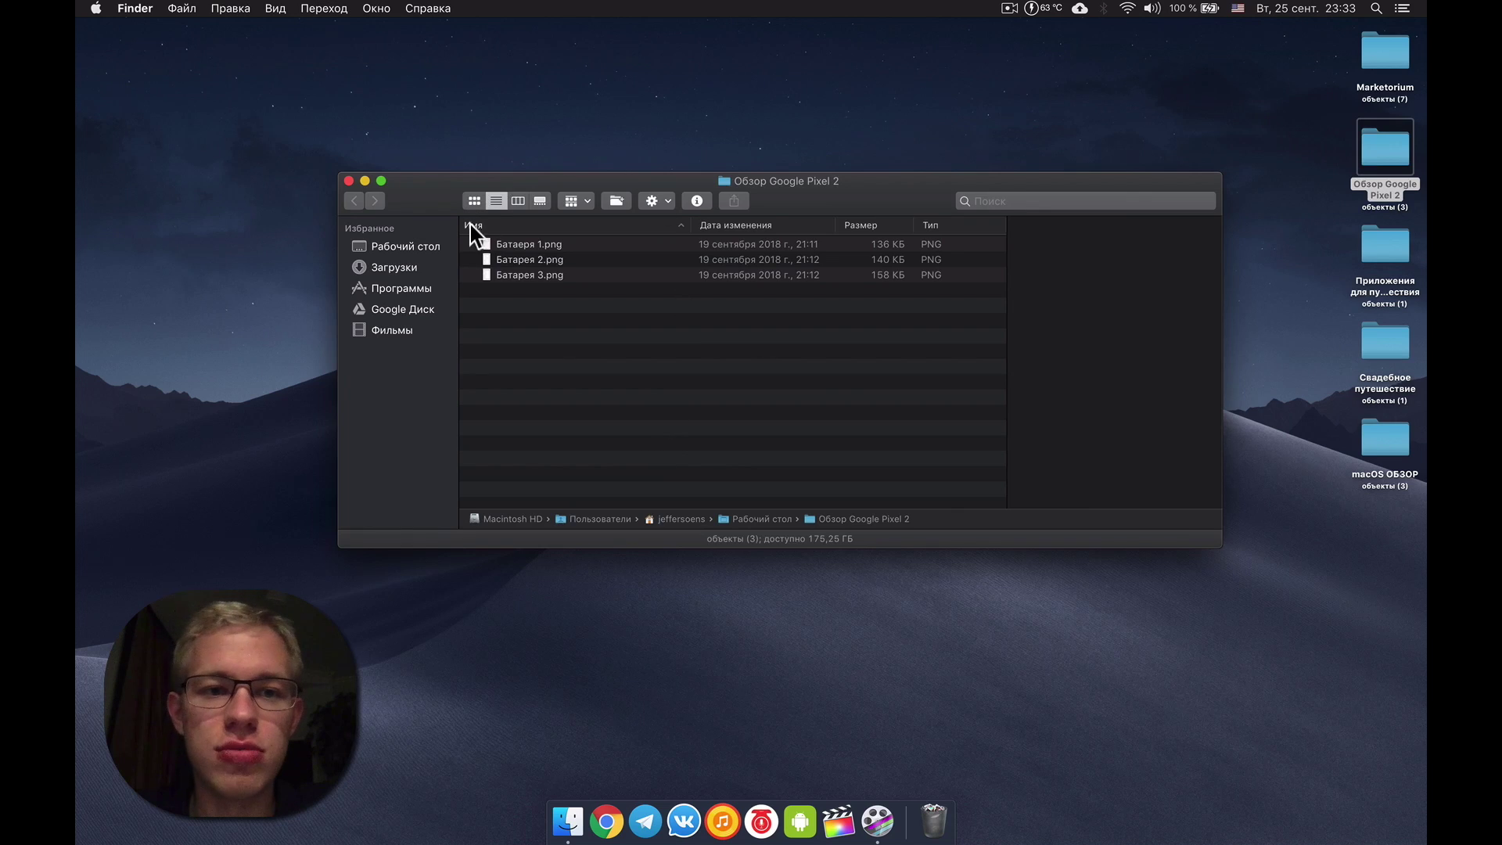
Move the Обзор Google Pixel 2 folder window slightly upward and minimize it
drag(444, 200, 442, 189)
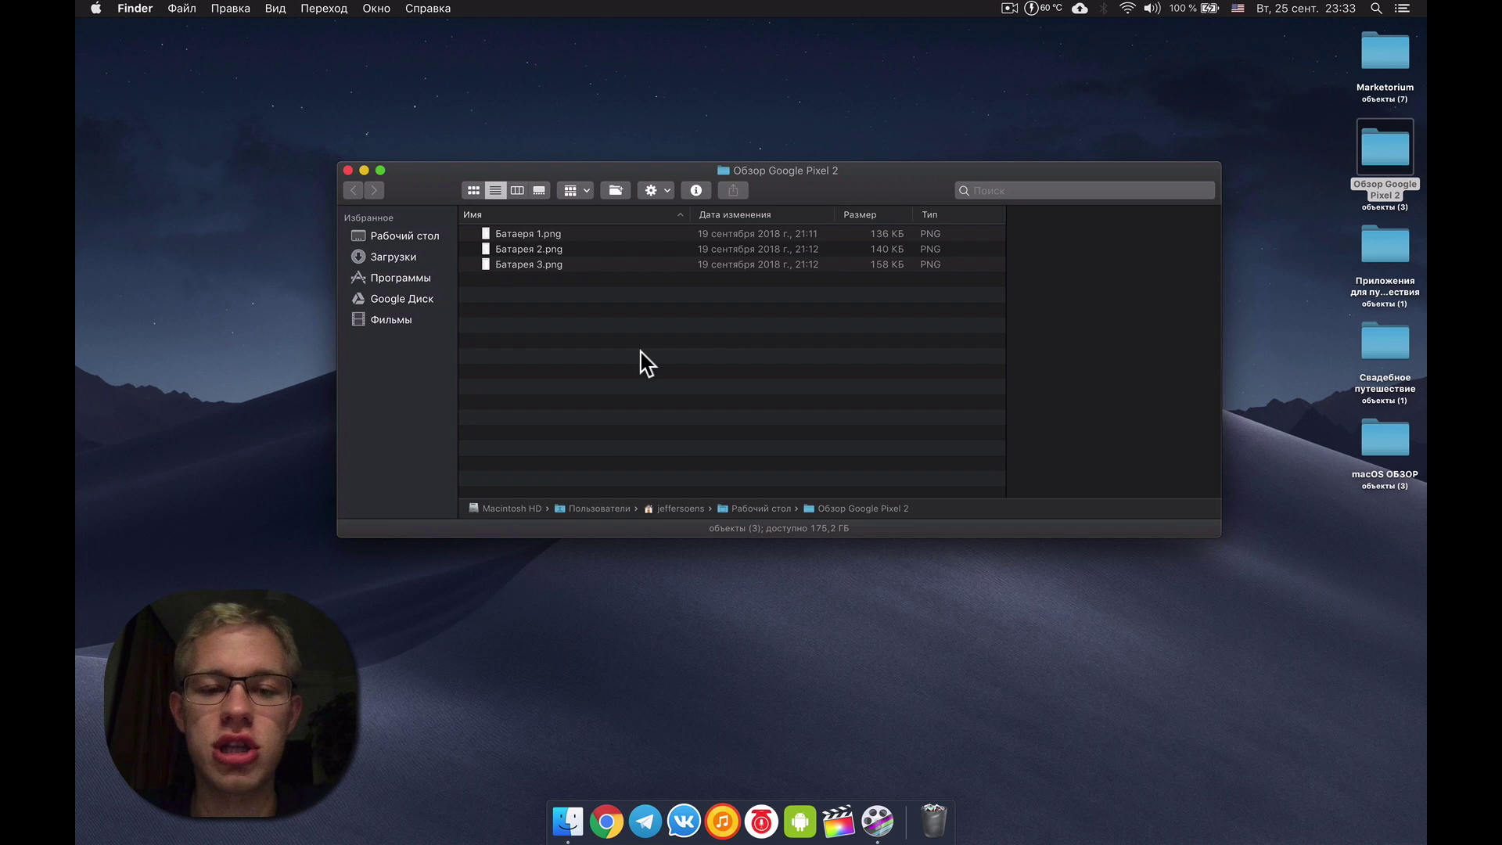
key(super+m)
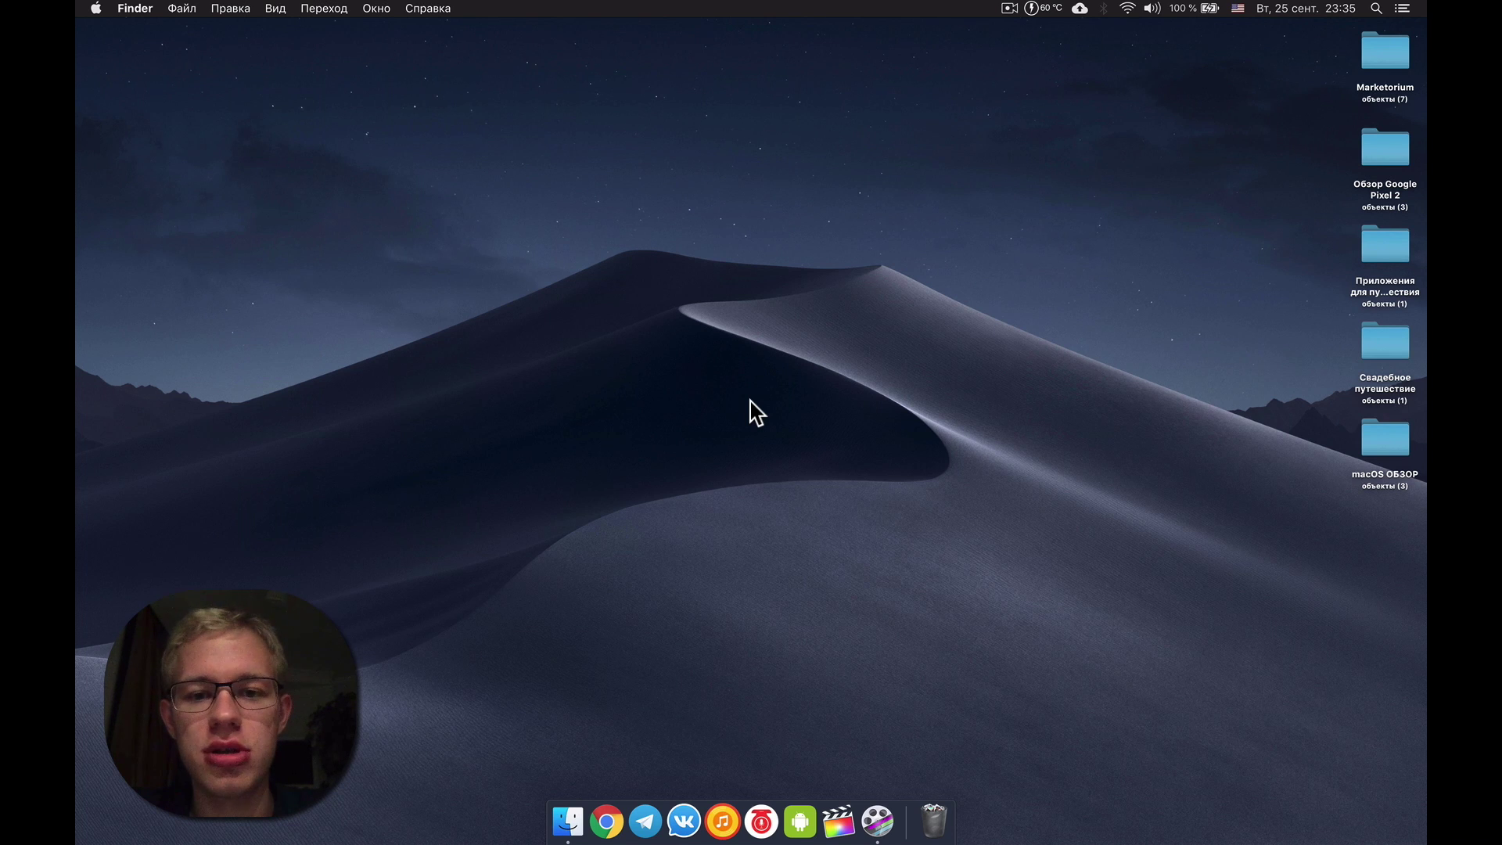
Open Launchpad and look through the apps in the Стандартные, Разное and Apple folders
key(F4)
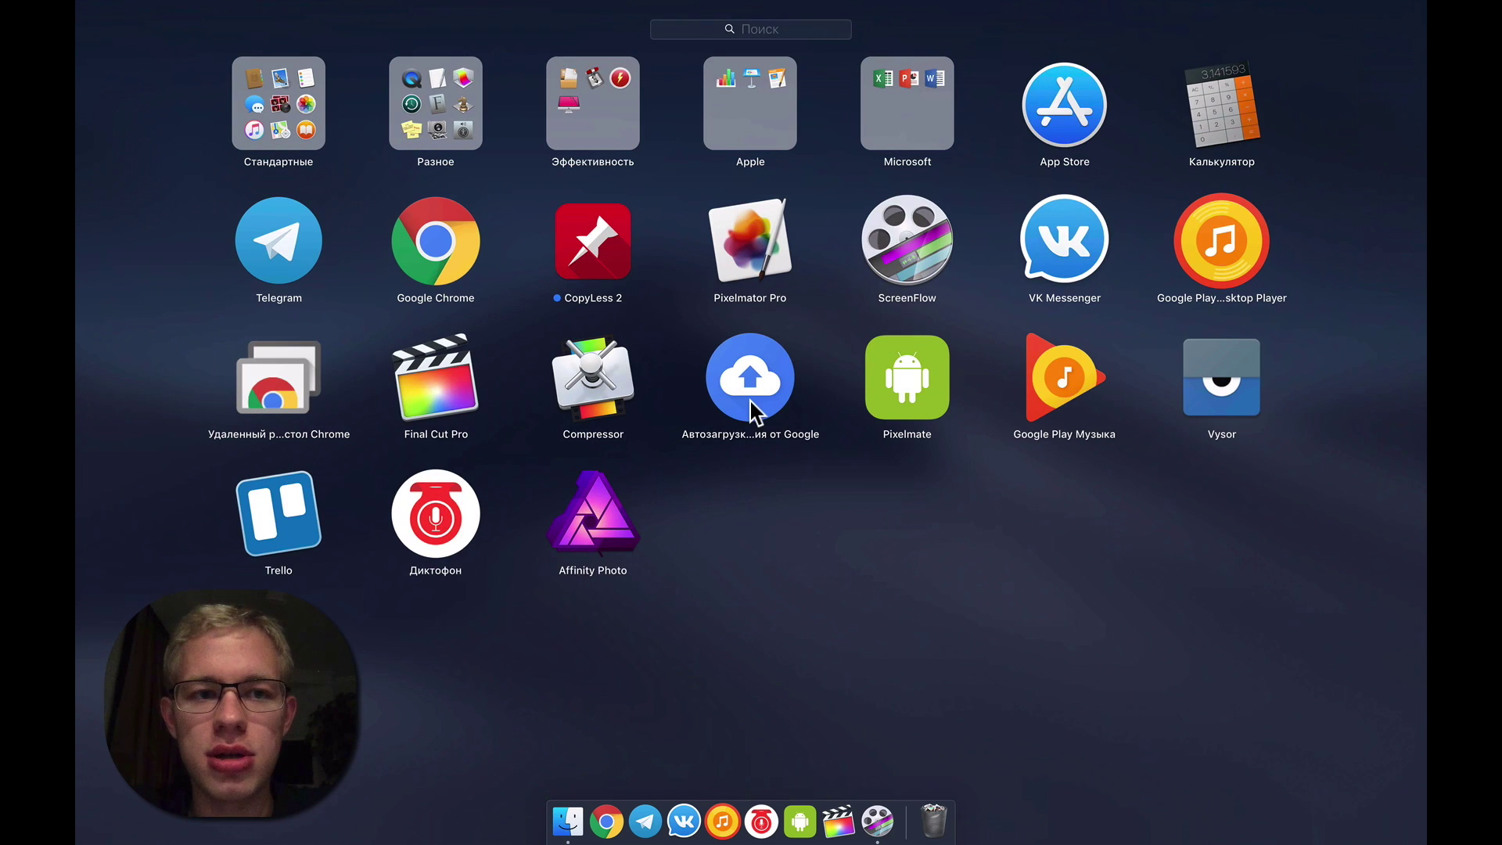
click(283, 118)
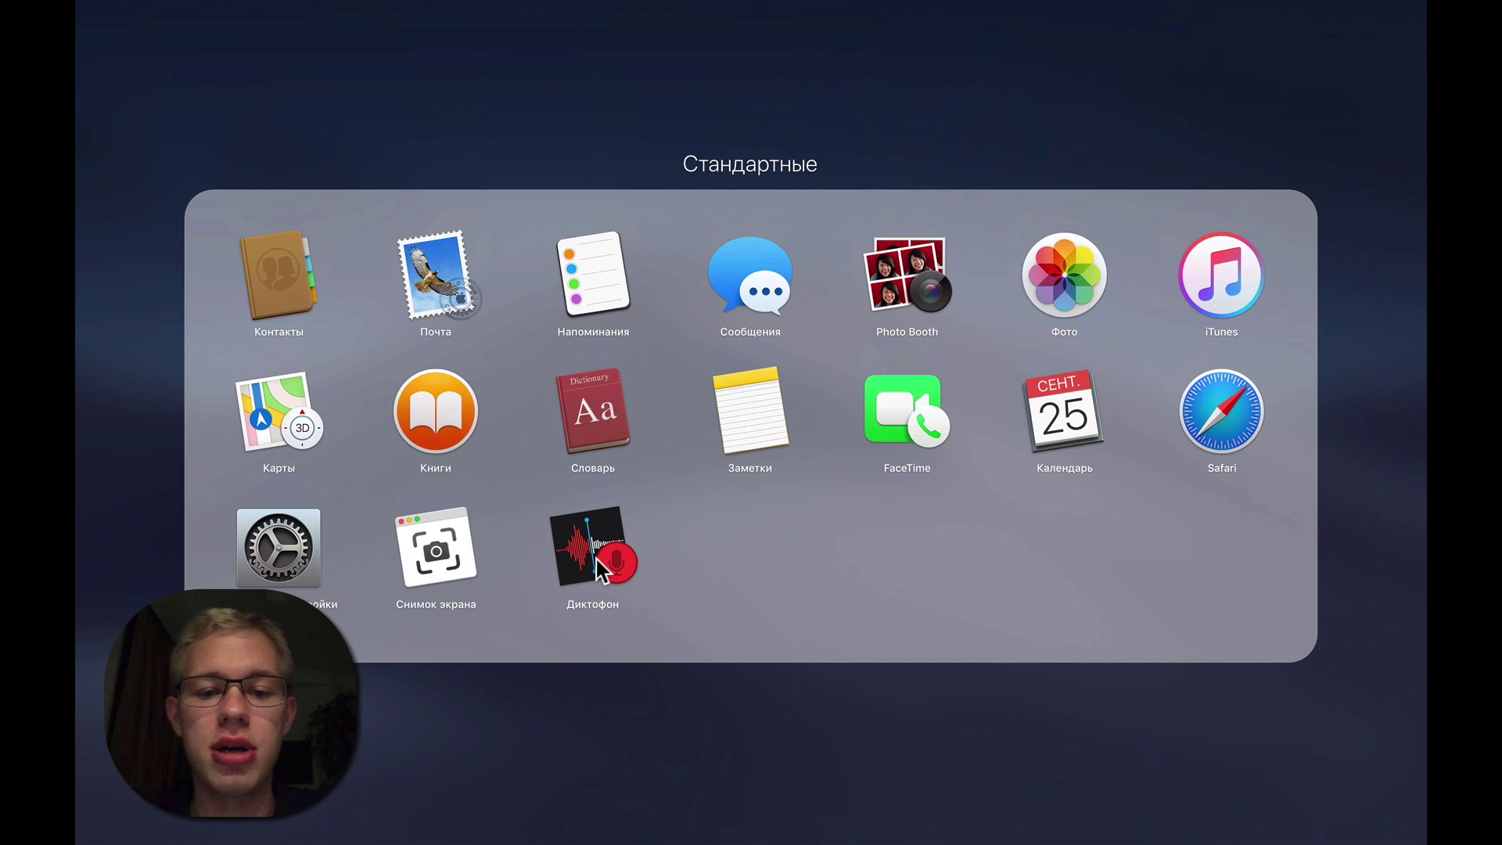
click(607, 724)
click(435, 103)
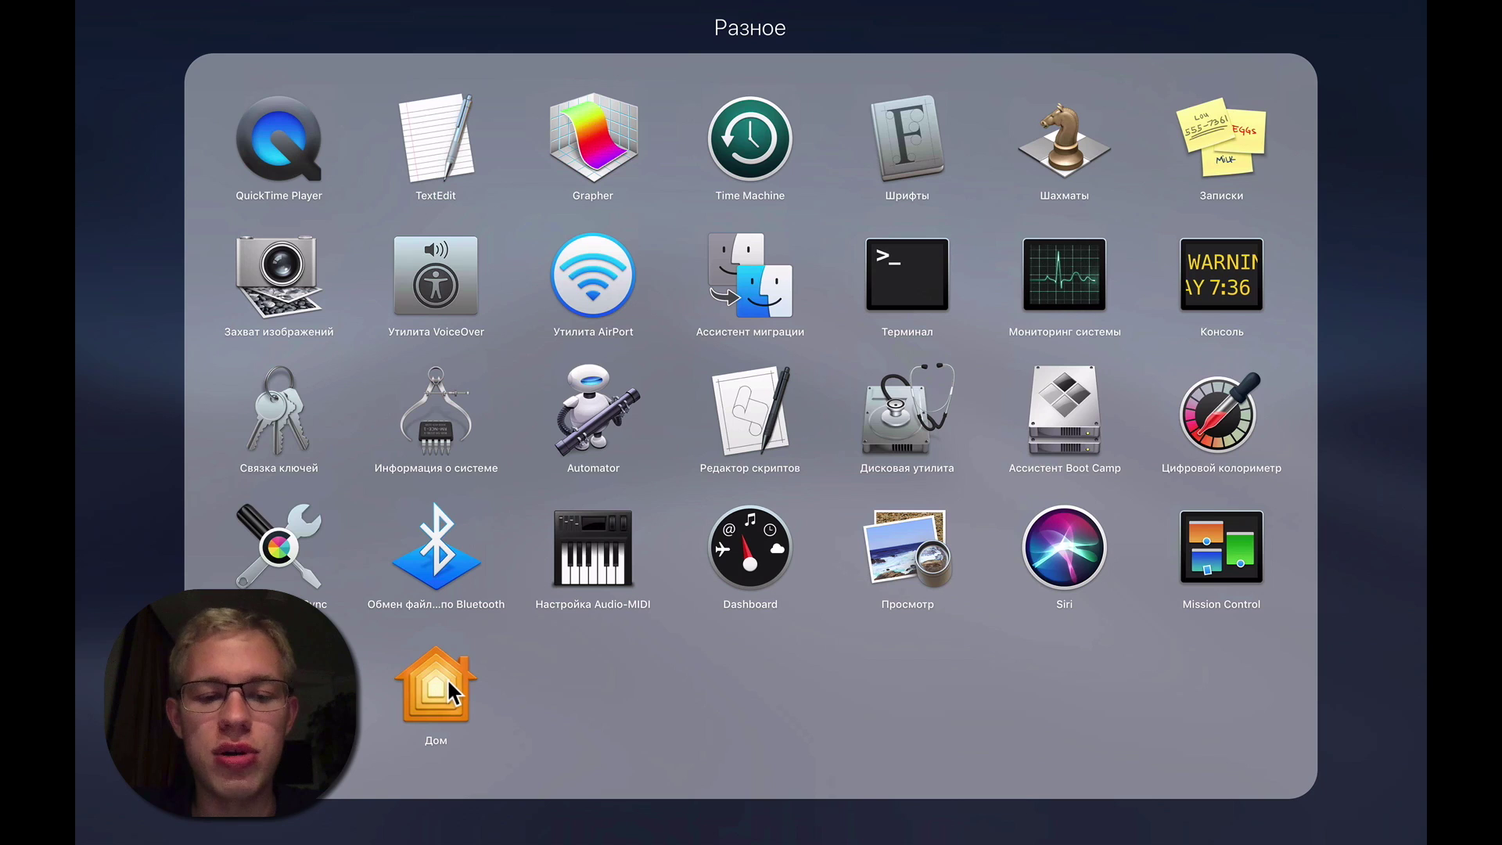
click(147, 519)
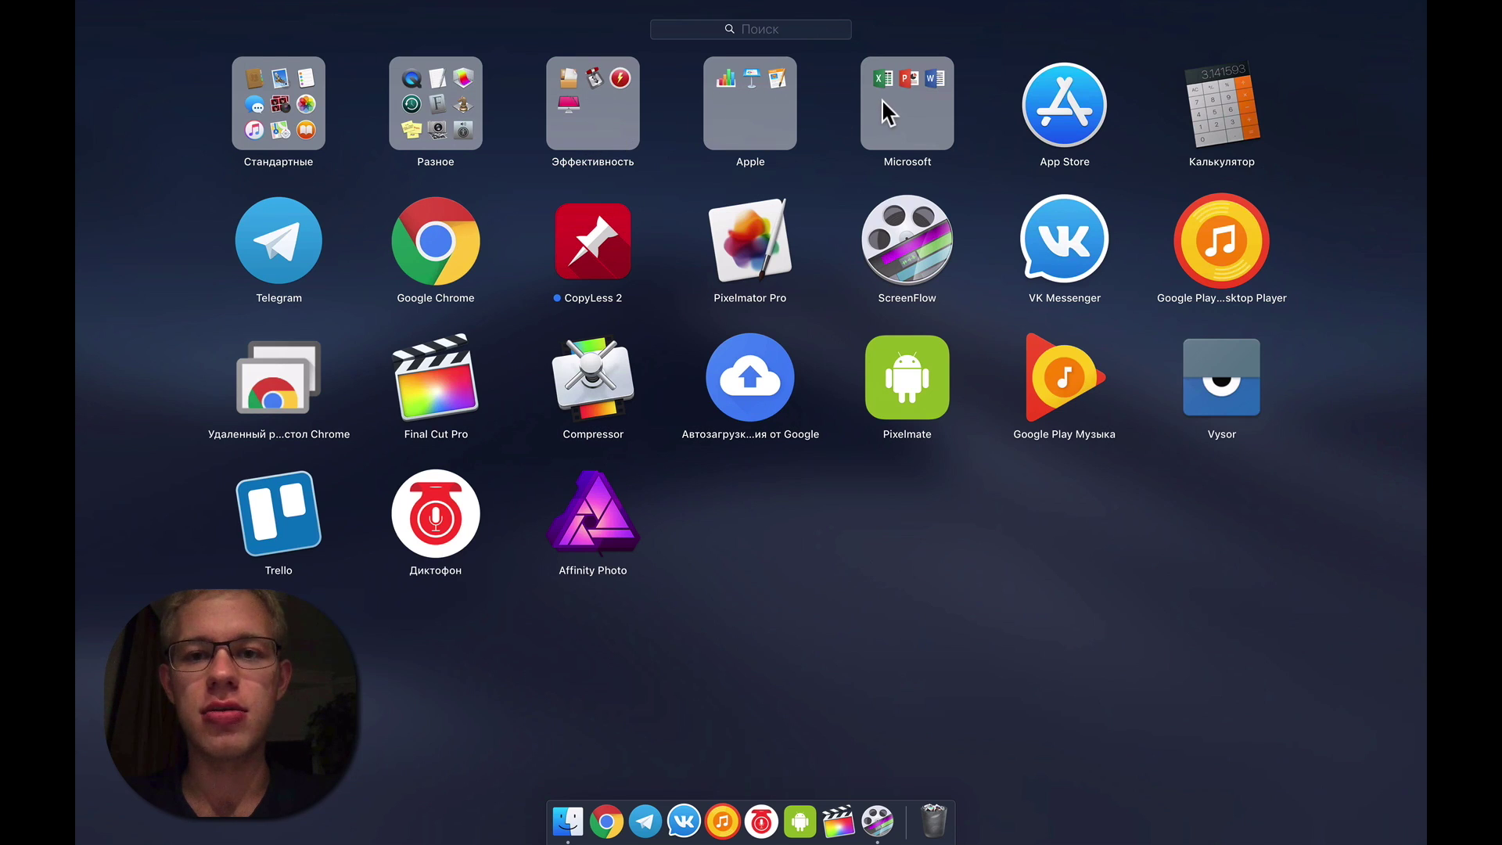
click(775, 113)
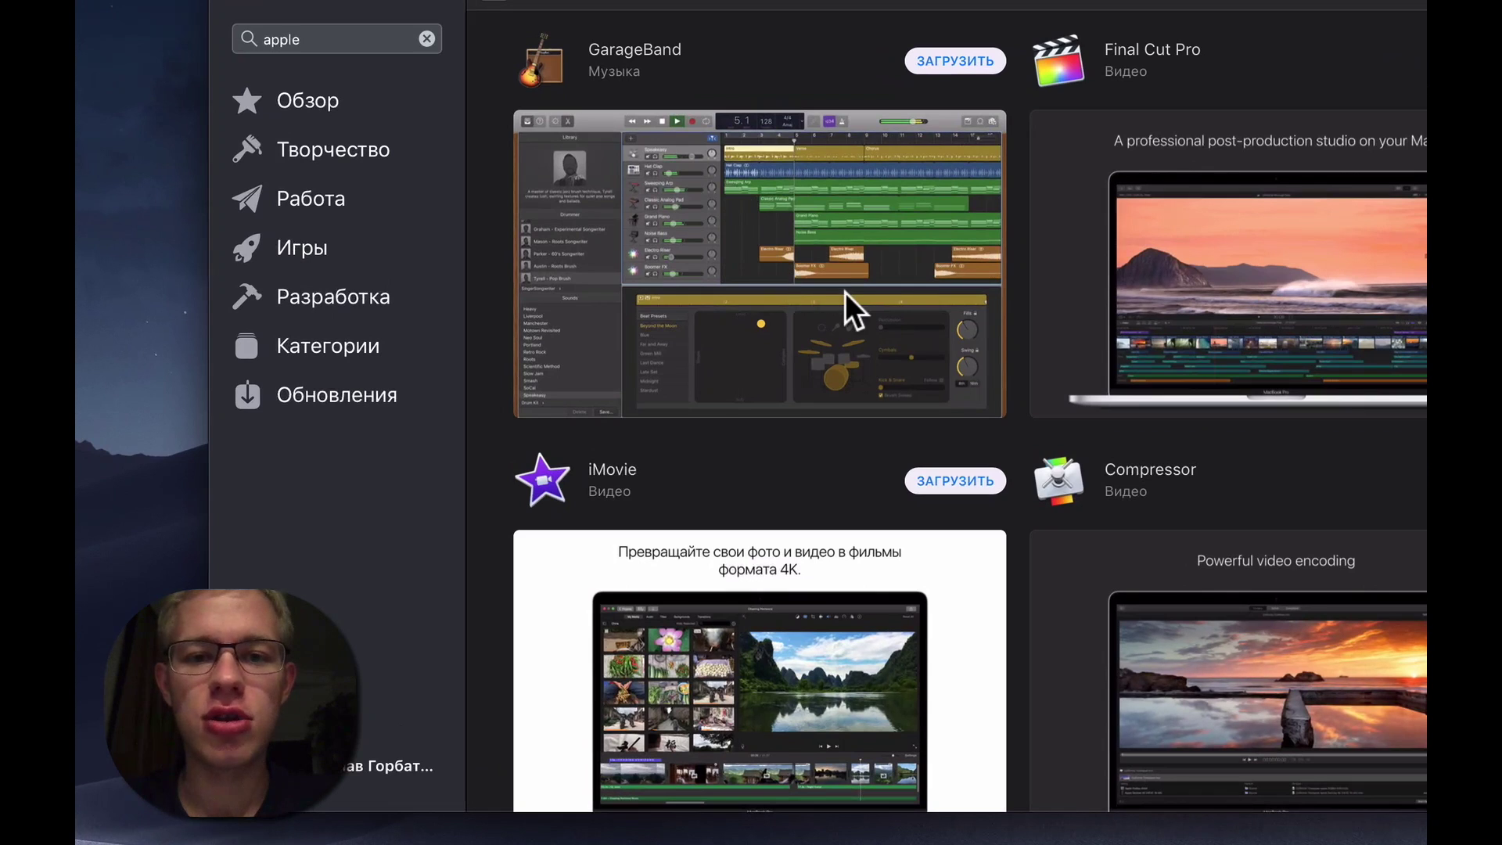
Browse the App Store results for apple, from GarageBand past iMovie to Motion and Logic Pro X
scroll(968, 372, down, 4)
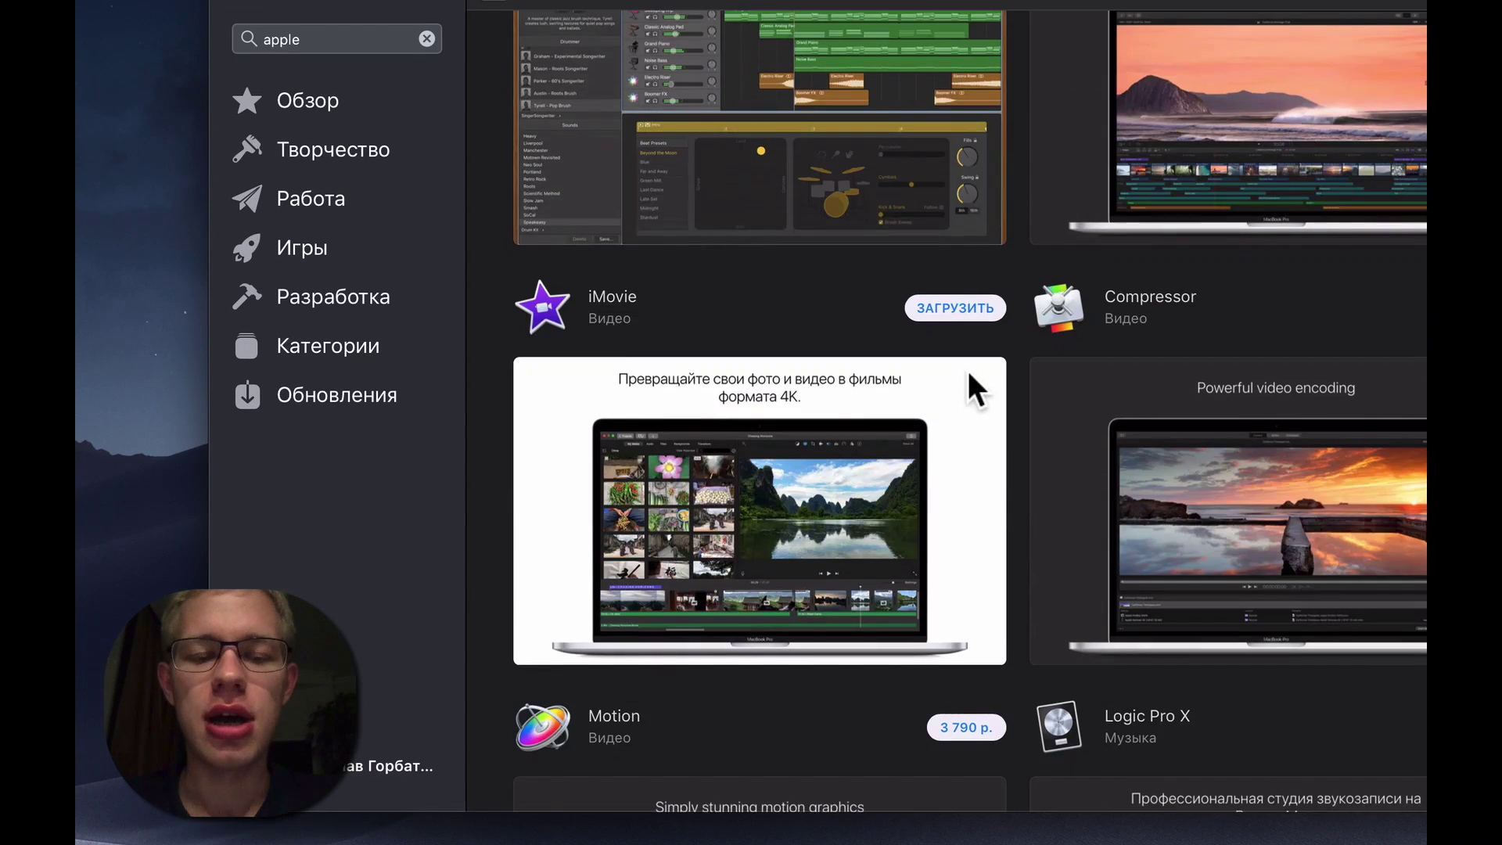
scroll(719, 500, down, 2)
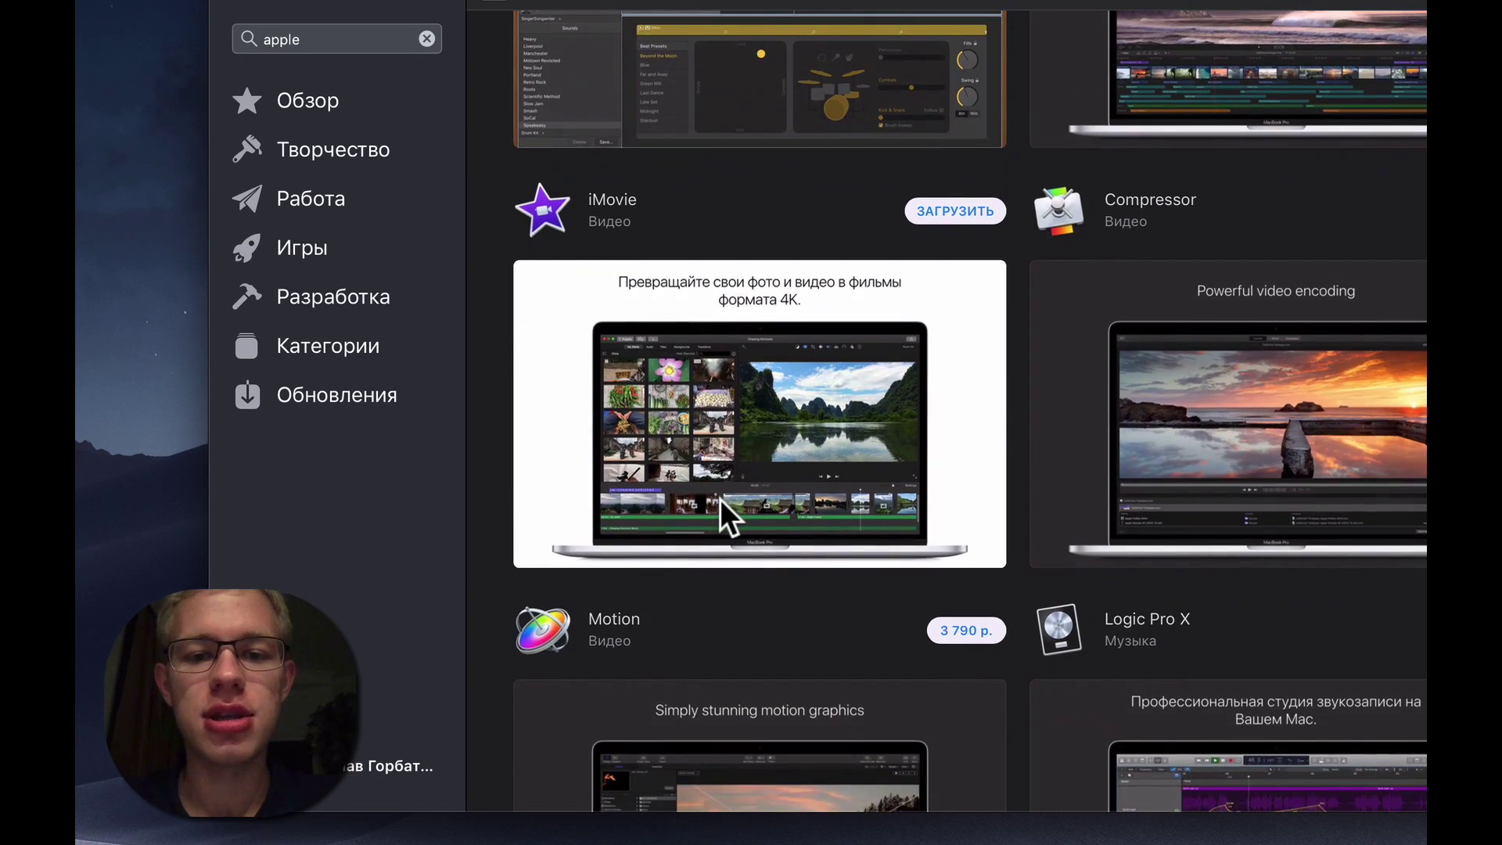